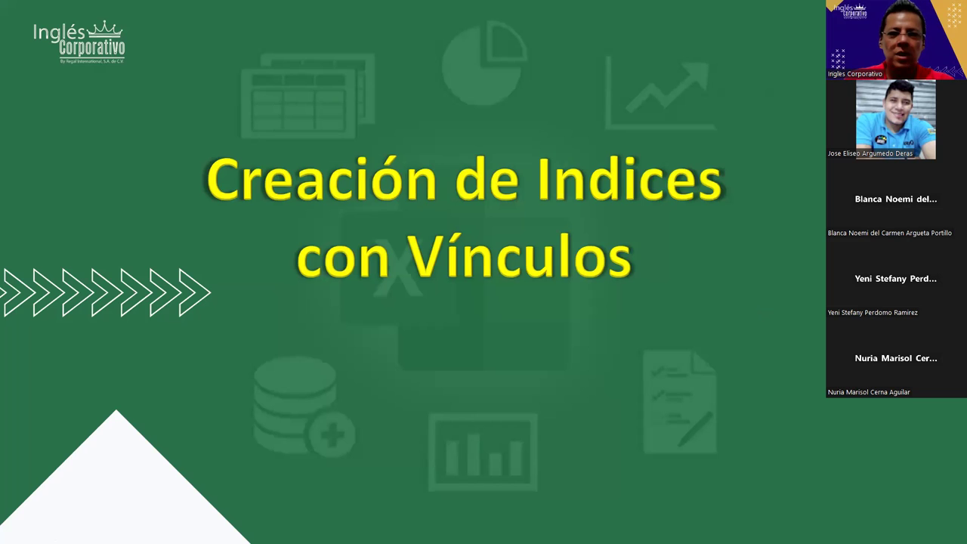
Advance past the title and Objetivo slides, then return to the Excel workbook
click(622, 280)
click(620, 283)
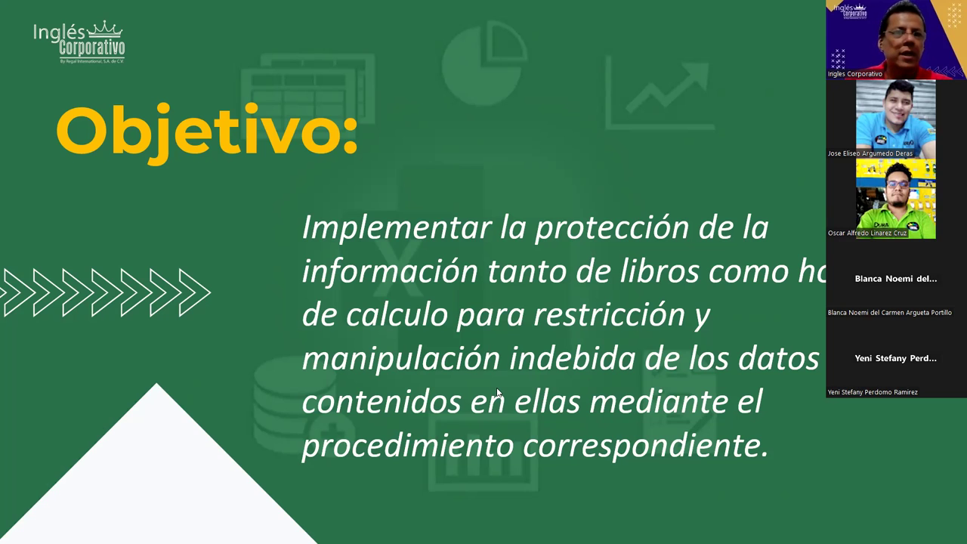
key(alt+Tab)
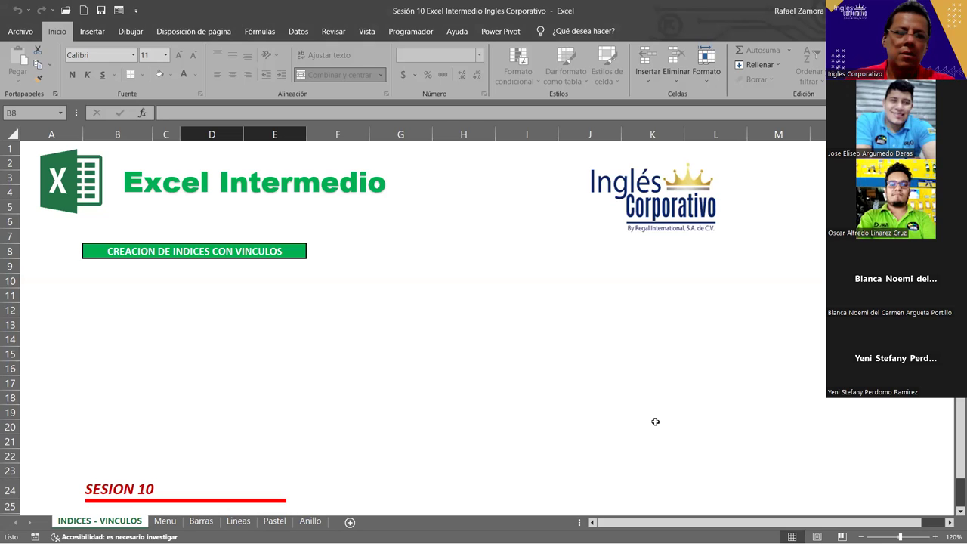
Open the Menu sheet with its yellow MENU DE GRAFICOS panel
click(164, 521)
key(ctrl+Page_Up)
click(165, 522)
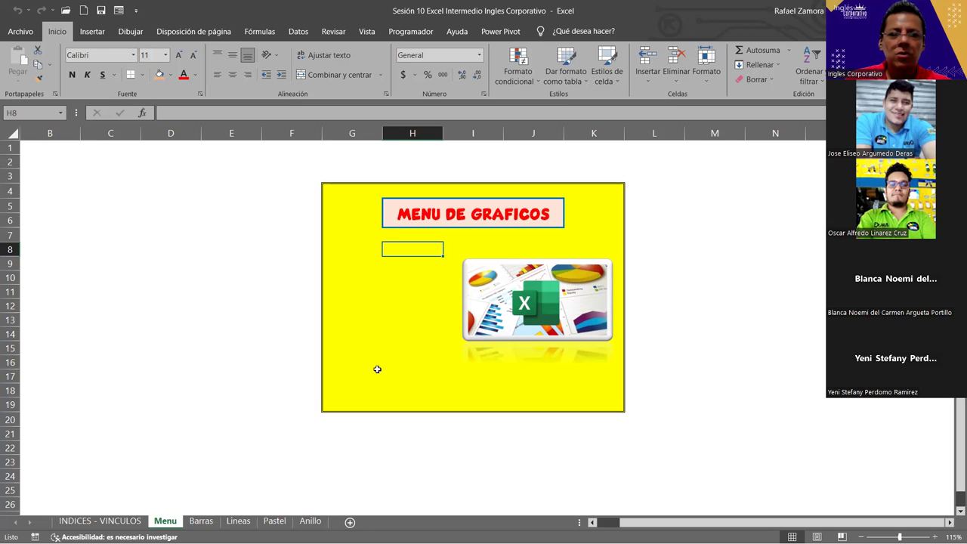
Browse the Barras, Pastel, Anillo and Lineas sheets, ending back on Barras
click(201, 521)
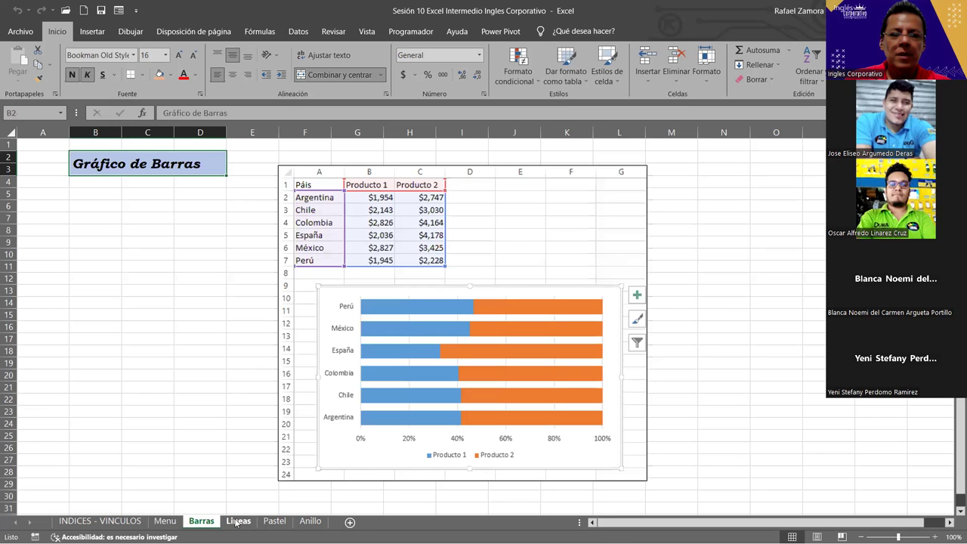
click(269, 521)
click(311, 521)
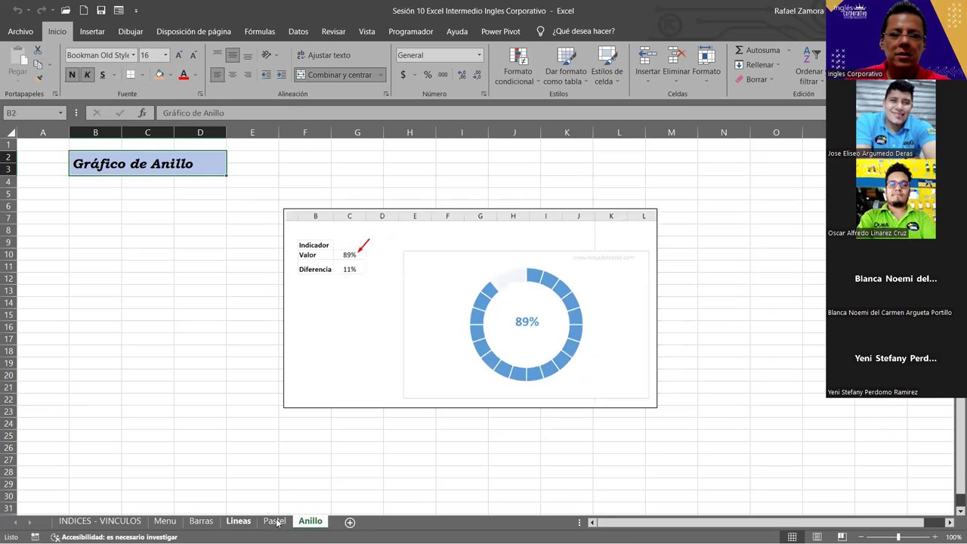
click(239, 521)
click(198, 521)
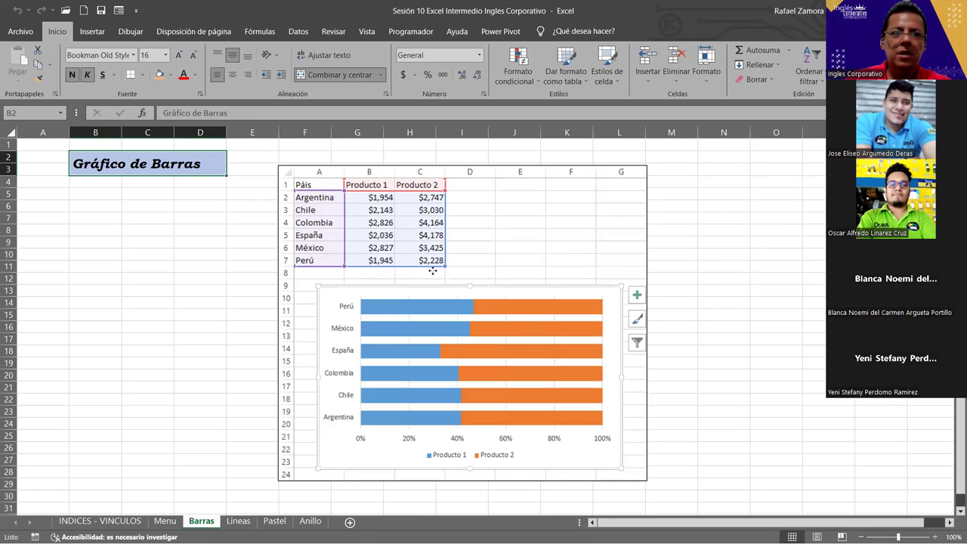
Reposition the table-and-chart picture on the Barras sheet
drag(432, 270, 555, 253)
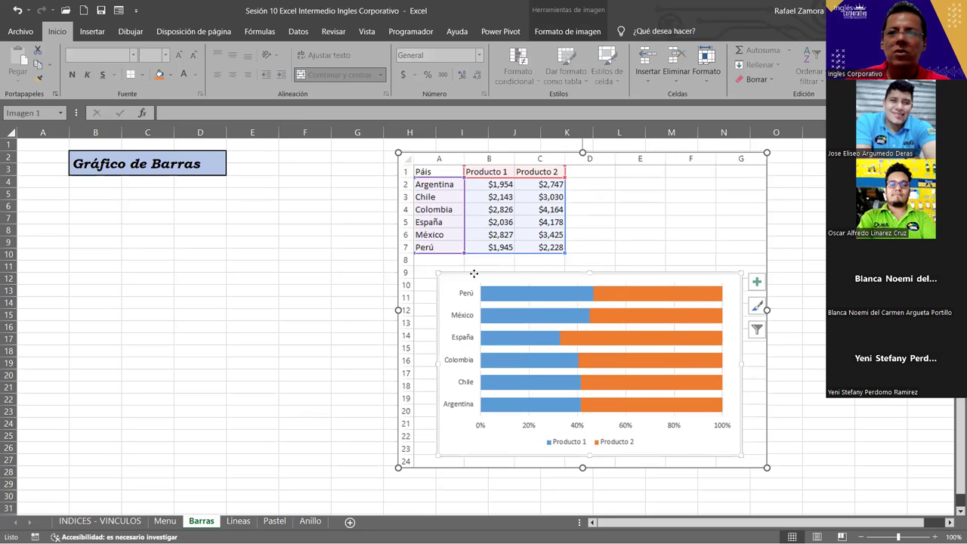
drag(474, 274, 524, 269)
drag(510, 308, 442, 263)
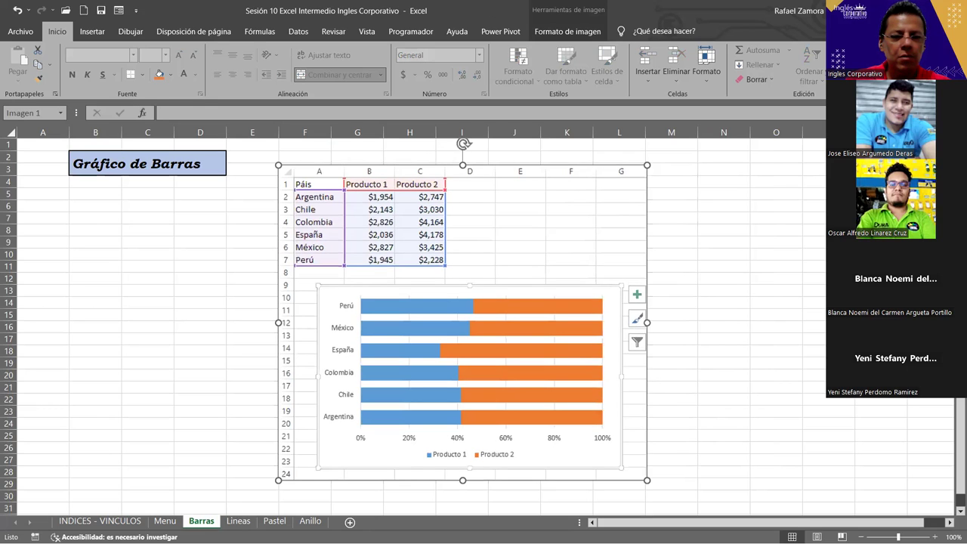
Flip through the Lineas, Pastel and Anillo sheets and return to Barras
click(238, 521)
click(275, 521)
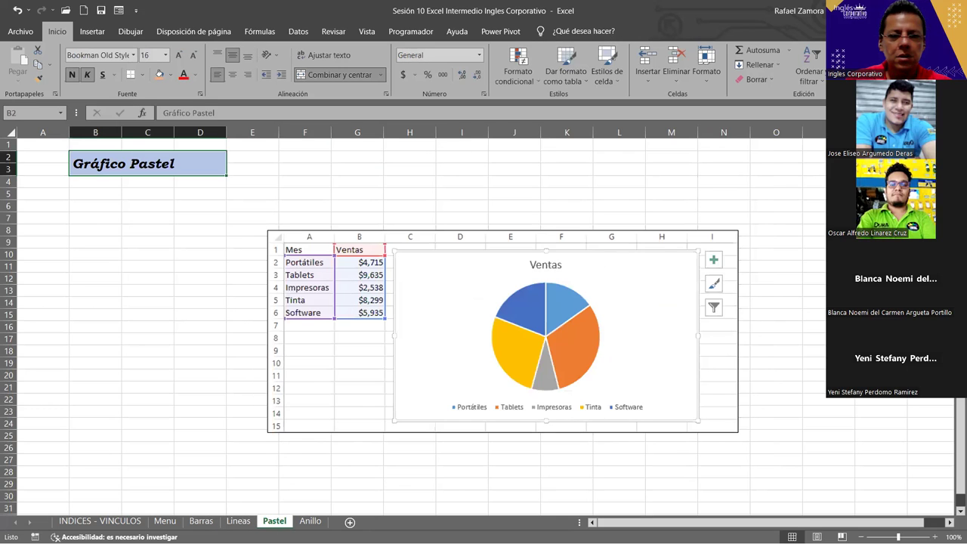
click(310, 520)
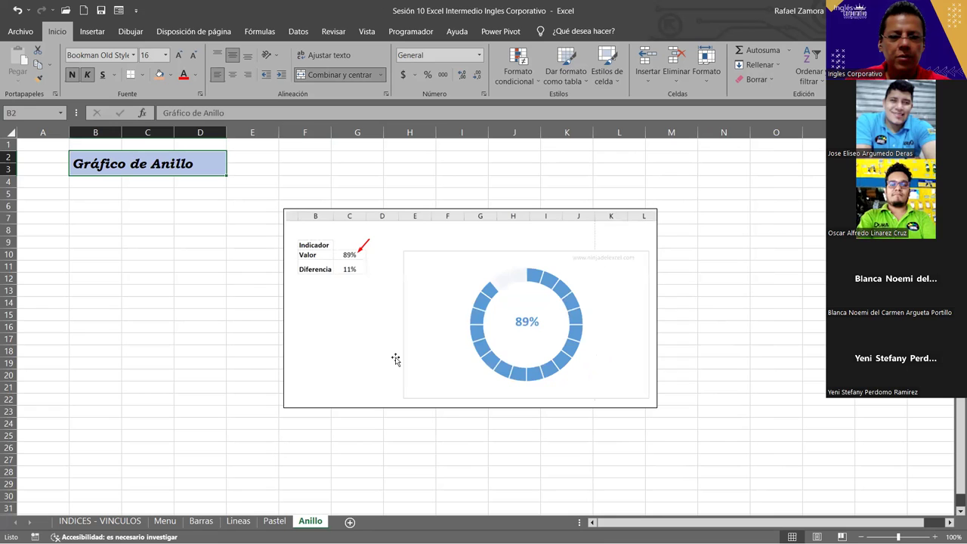
click(274, 521)
click(238, 521)
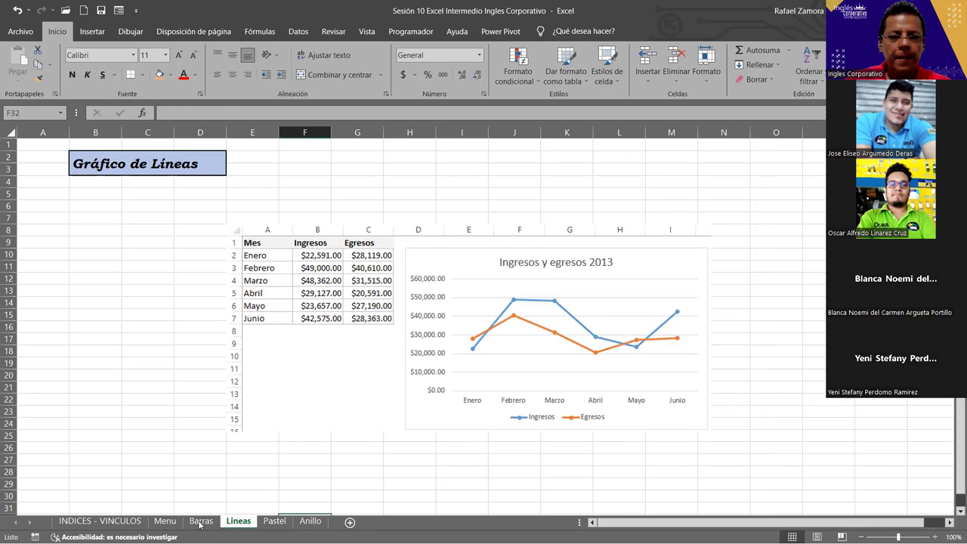
click(201, 521)
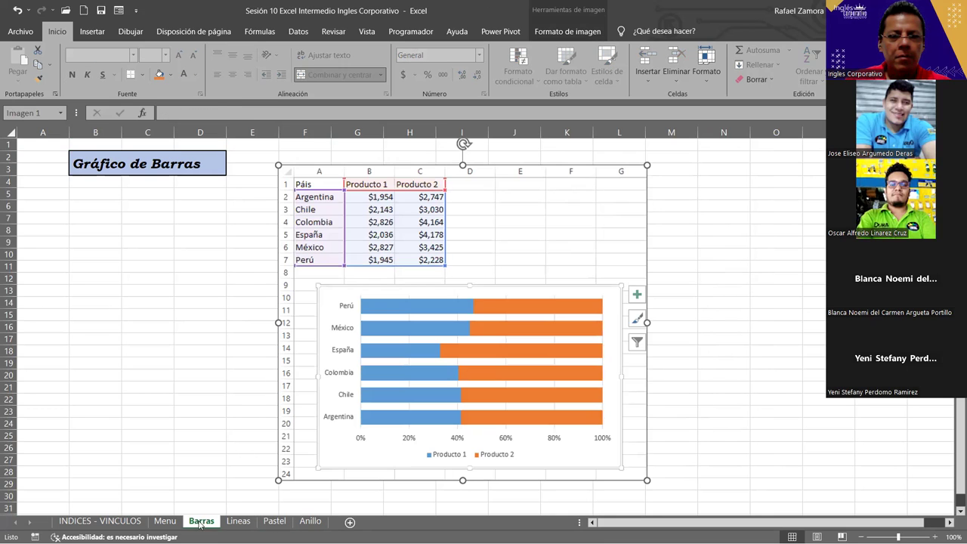
Enter the headers Pais, Producto 1 and Producto 2 in B6:D6
click(87, 206)
text(Pais)
key(Tab)
text(Producto)
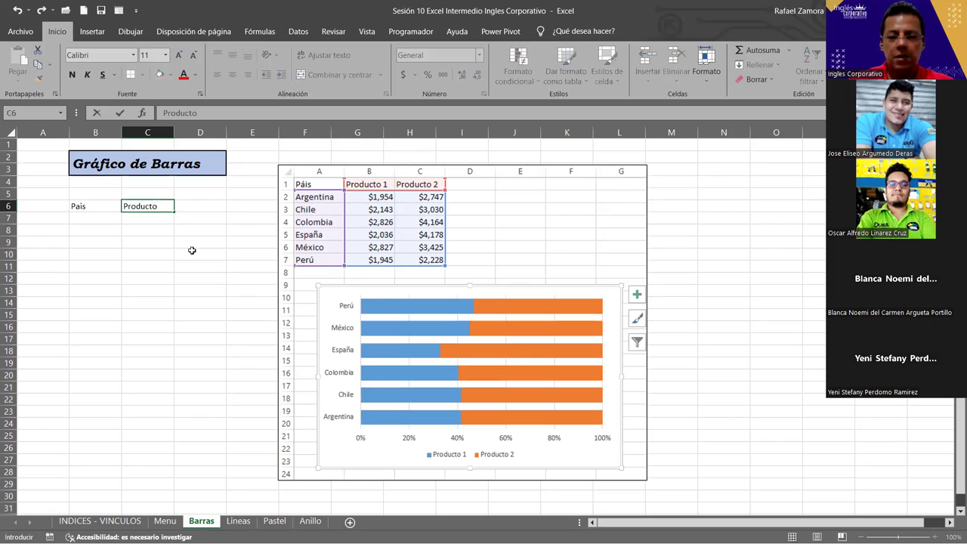
text( 1)
key(Tab)
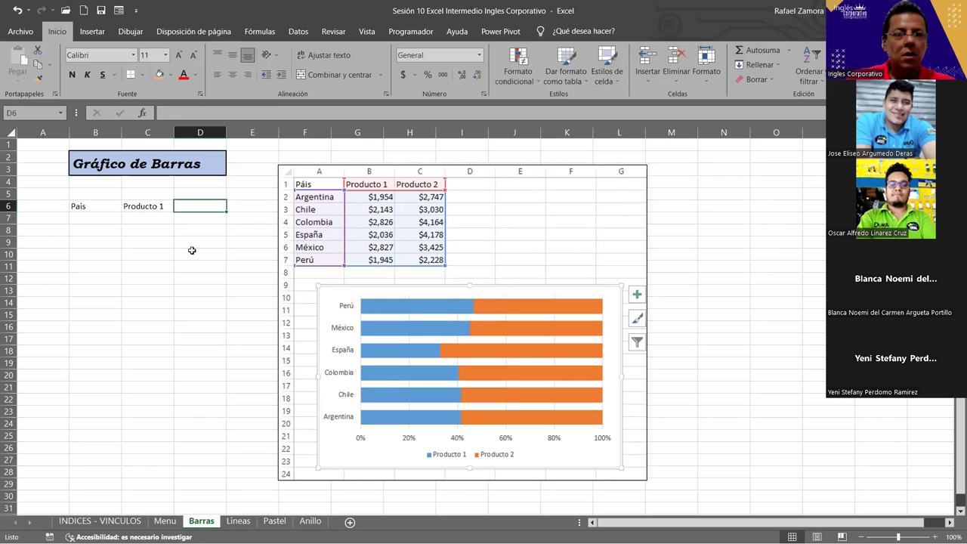
click(151, 204)
drag(174, 213, 212, 214)
click(218, 255)
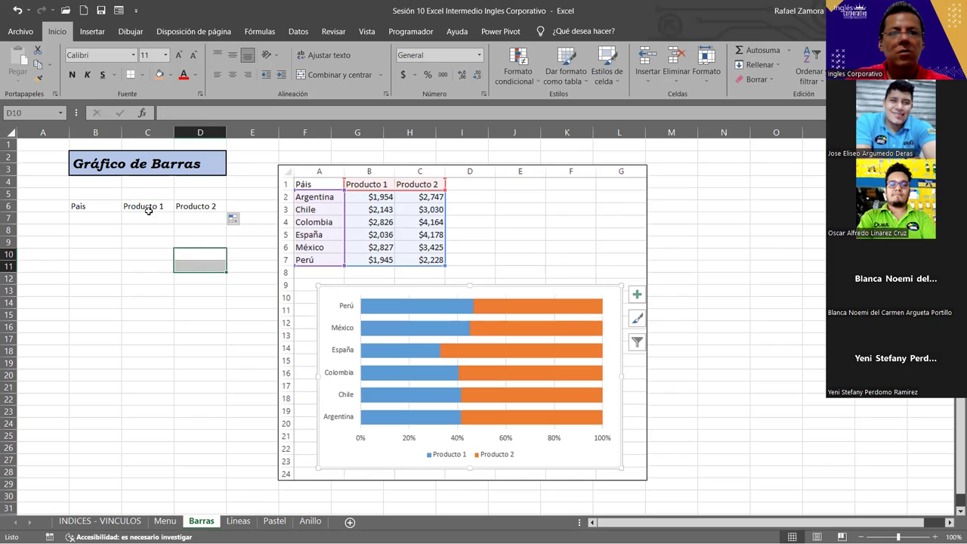
List Argentina, Chile, Colombia, España, Mexico and Perú in B7:B12
click(91, 216)
text(Argentina)
key(Return)
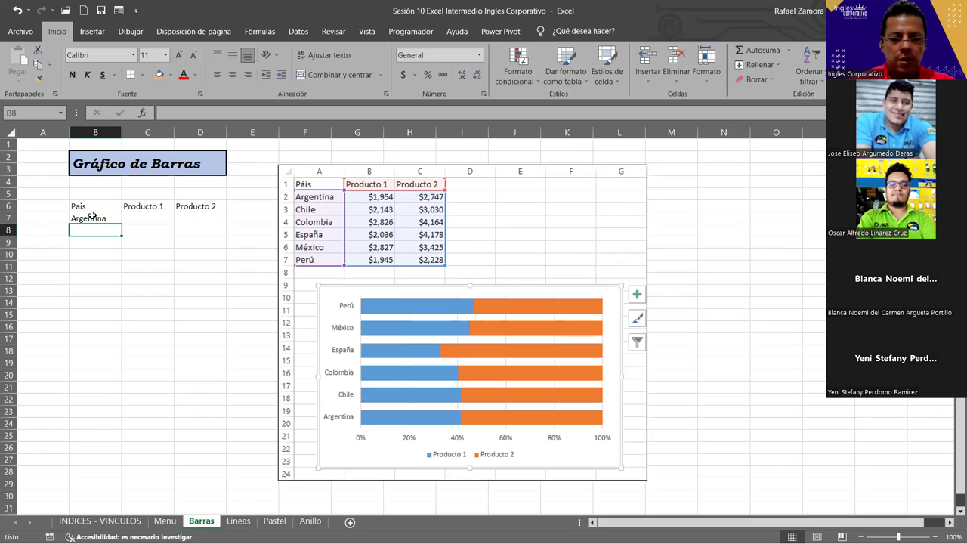
text(Chile)
key(Return)
text(Col)
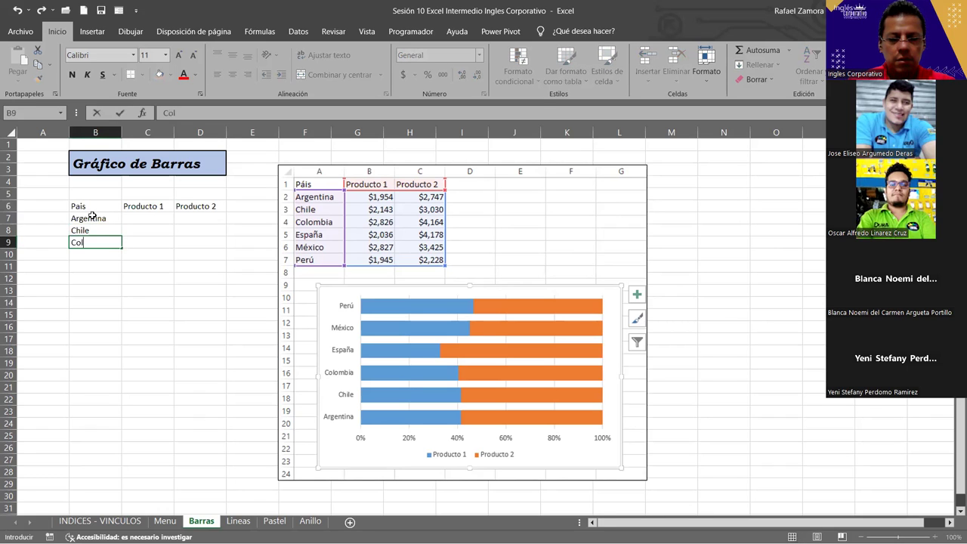
text(ombia)
key(Return)
text(E)
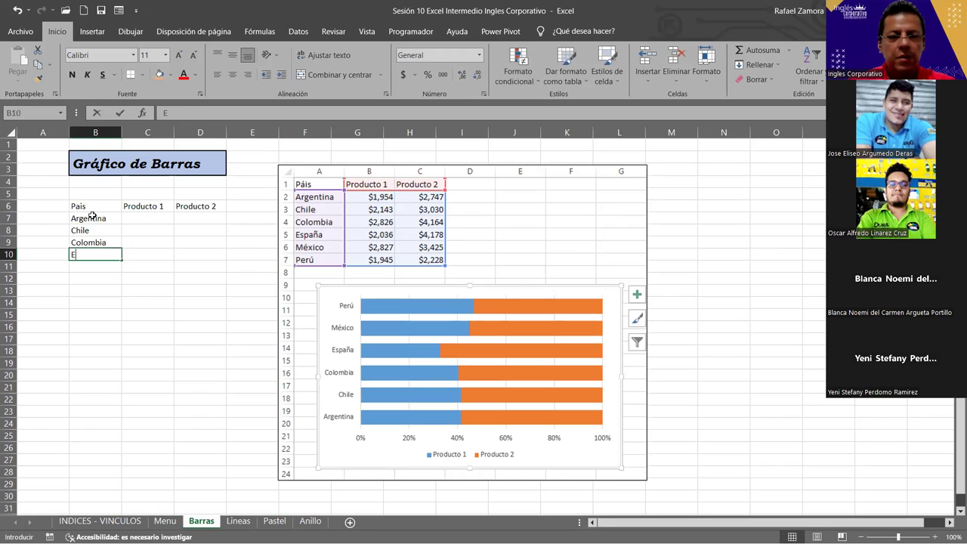
text(spa;a)
key(Return)
text(Me)
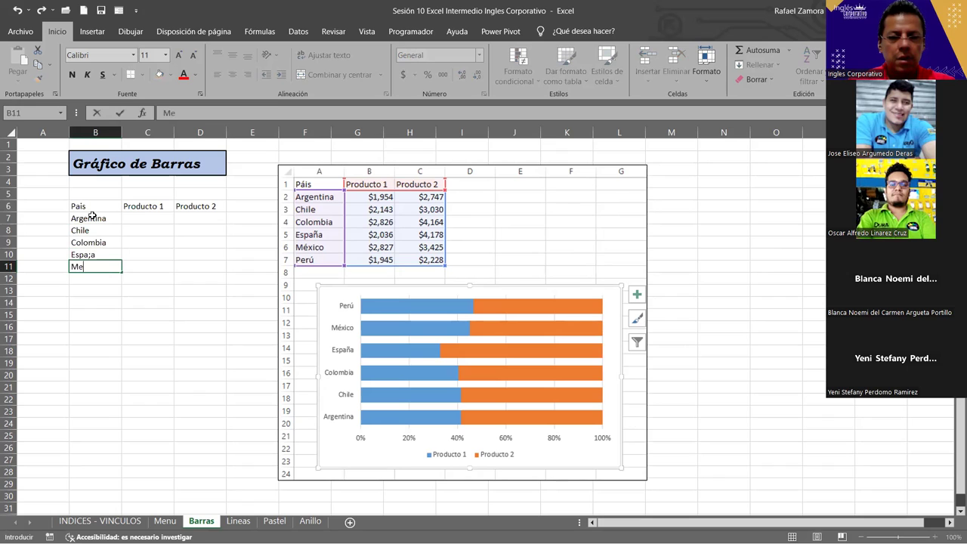
text(xico)
key(Return)
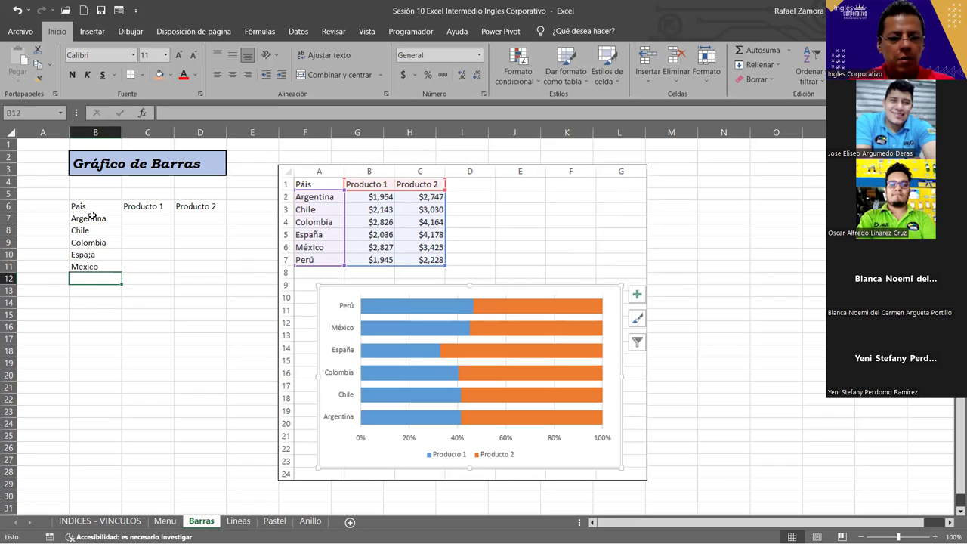
text(Per[u)
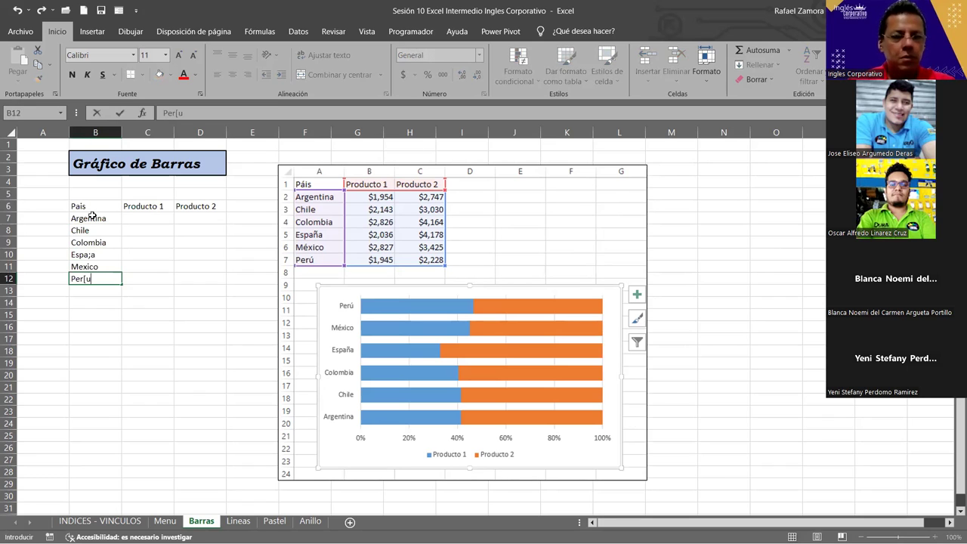
key(BackSpace)
key(BackSpace)
text(ú)
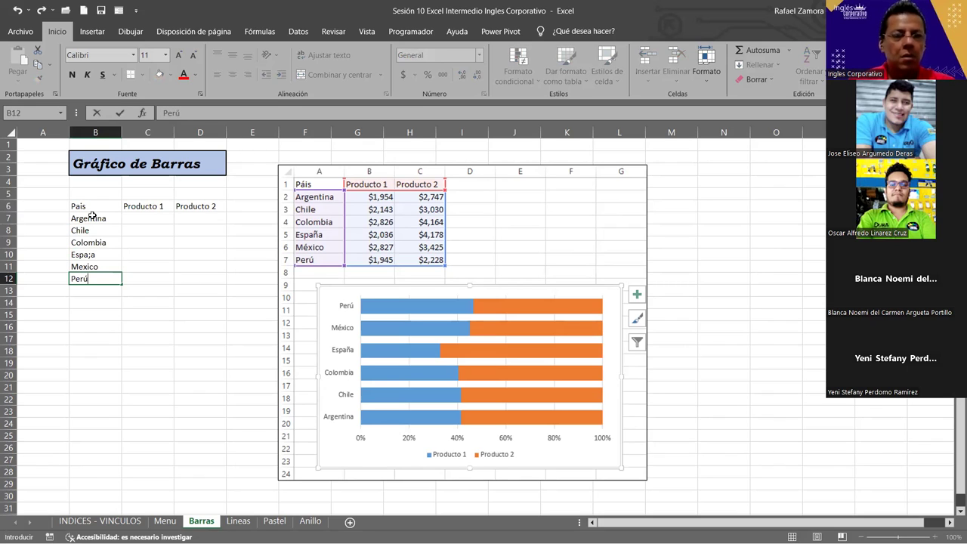
Correct the misspelled Spain entry to España
click(91, 258)
key(BackSpace)
key(BackSpace)
text(ña)
key(Return)
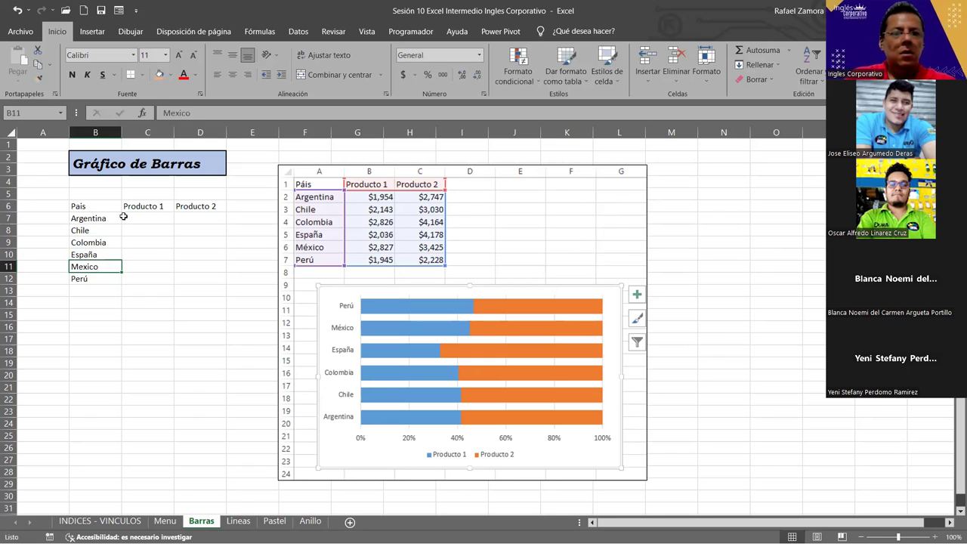
Move the table-and-chart picture right, out of the way of the value cells
drag(147, 219, 186, 279)
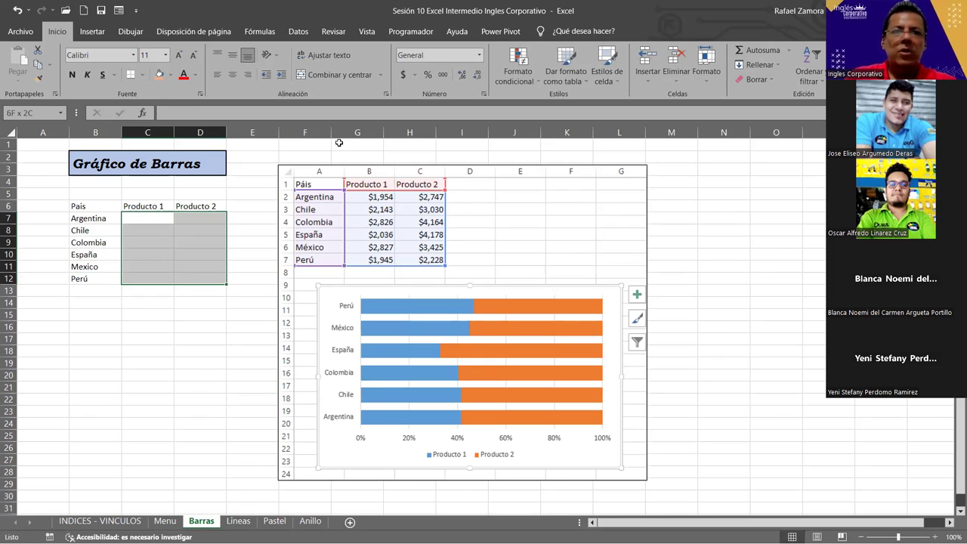
click(172, 364)
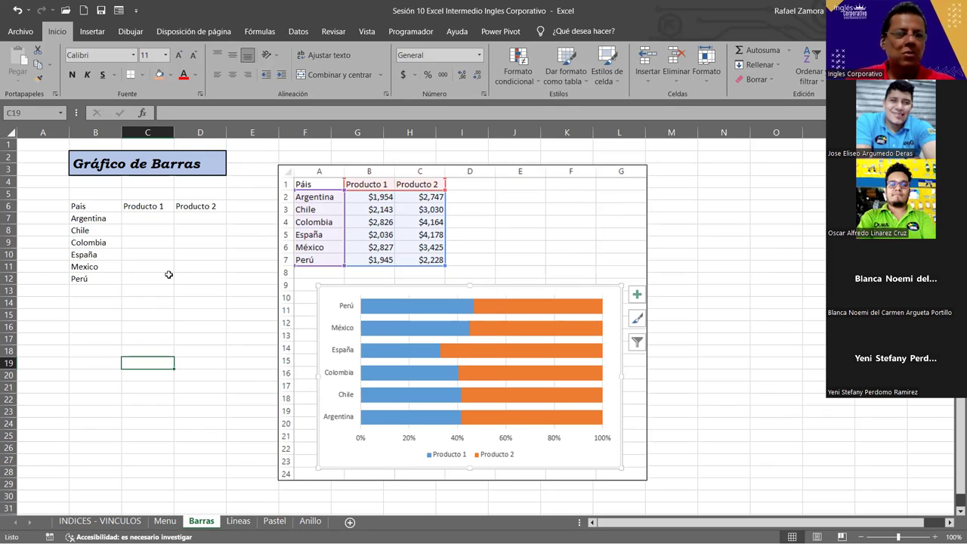
mouse_move(351, 257)
mouse_down()
mouse_move(504, 268)
mouse_move(466, 216)
mouse_up()
click(157, 219)
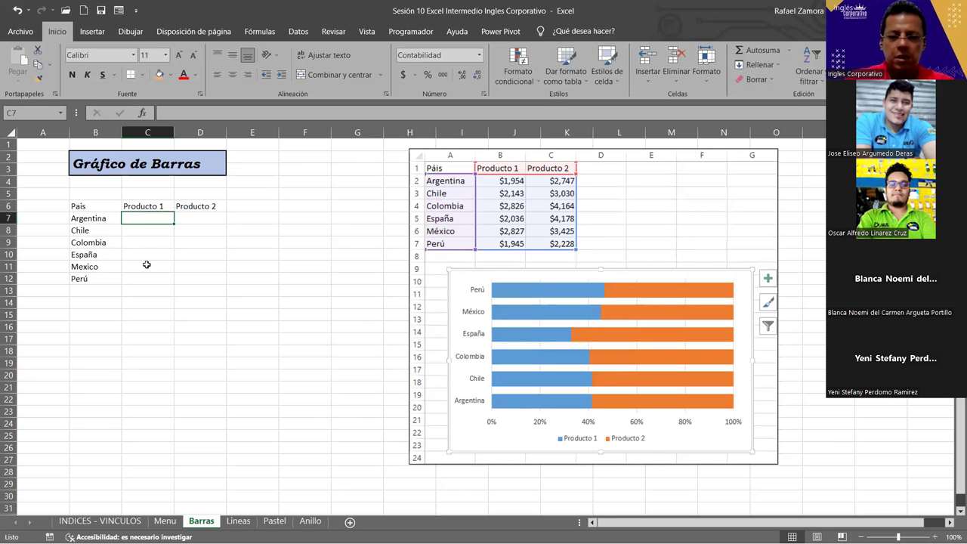
Fill C7:D12 with =ALEATORIO.ENTRE(1000,3000) and copy the range
text(=)
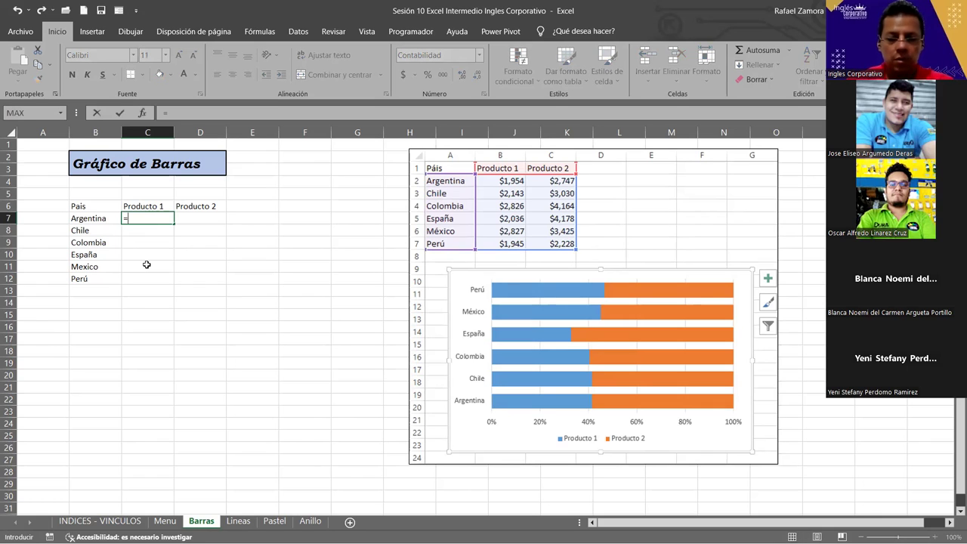
text(ALEATORIO.ENTRE()
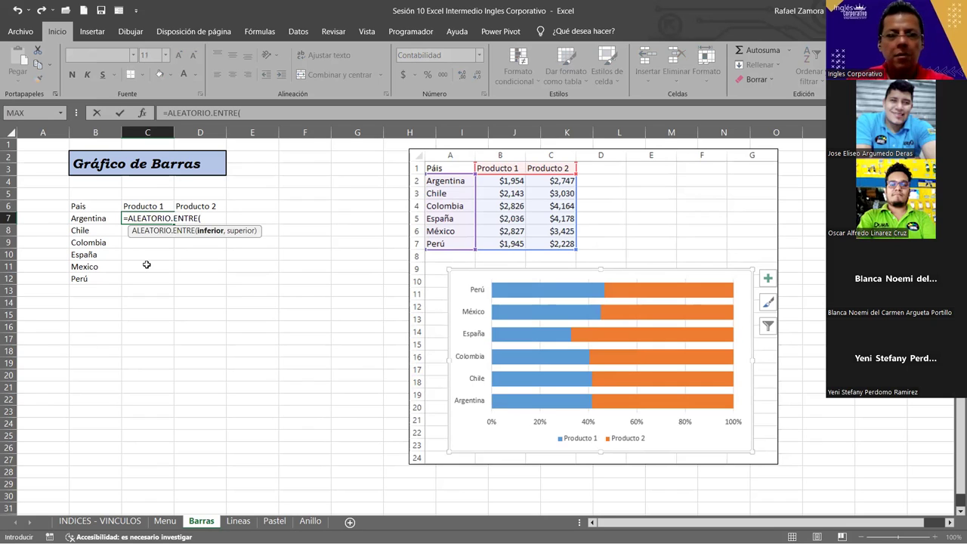
text(000,)
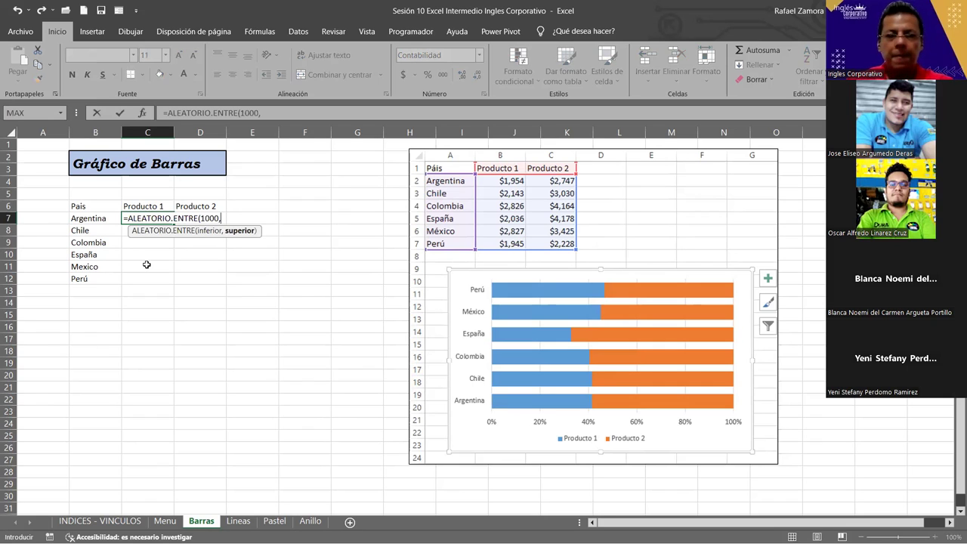
text(3000)
key(Return)
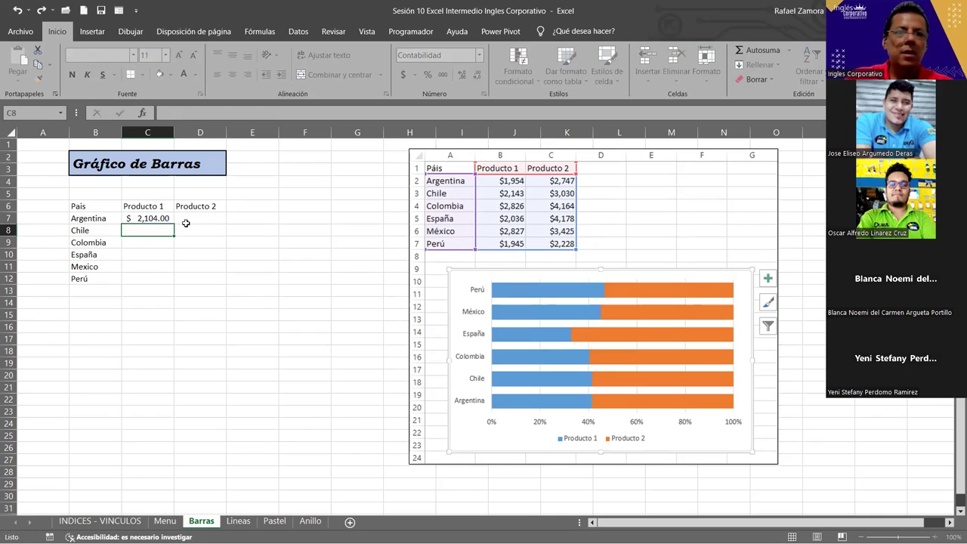
click(172, 219)
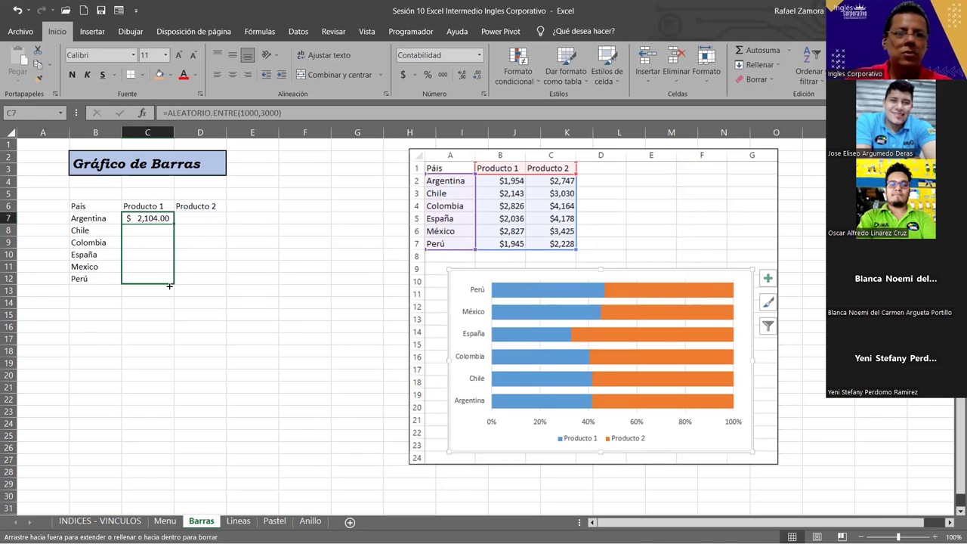
drag(169, 284, 223, 286)
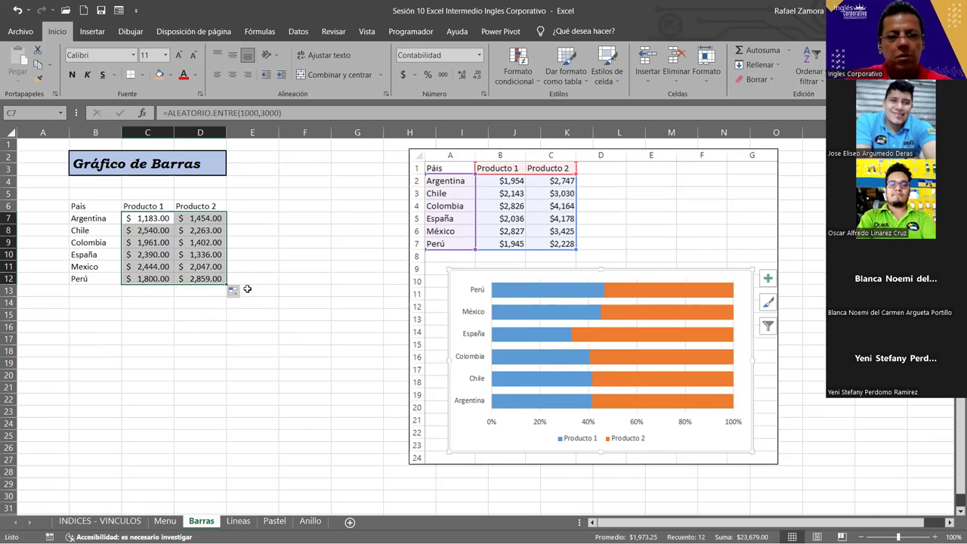
key(ctrl+c)
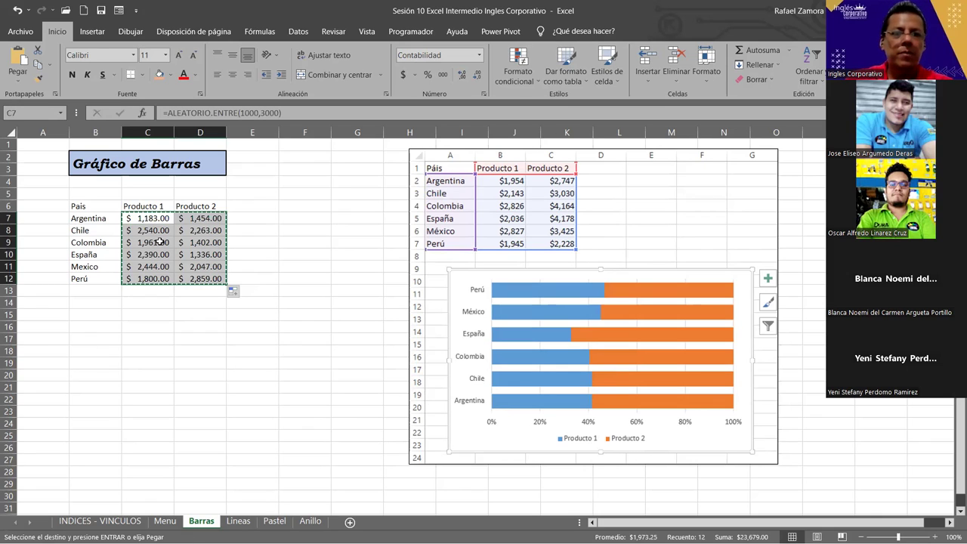
click(275, 334)
Zoom in and bold the Producto 1 and Producto 2 headers in C6:D6
click(293, 255)
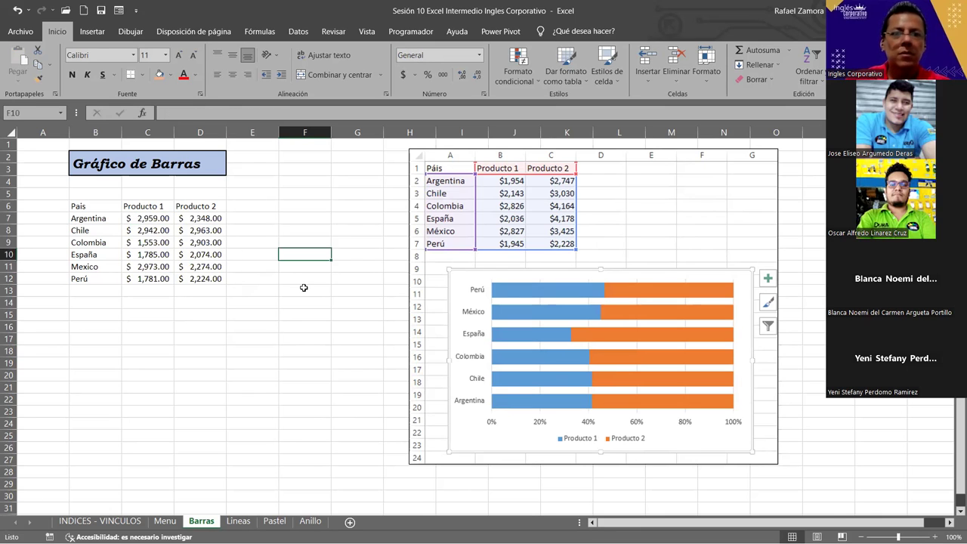
ctrl+scroll(345, 298, up, 2)
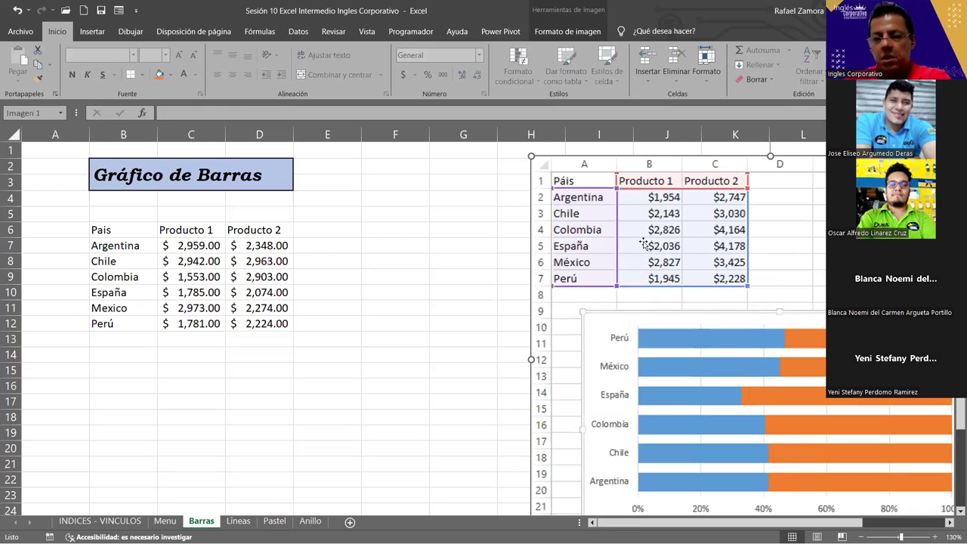
key(Up)
key(Up)
key(Left)
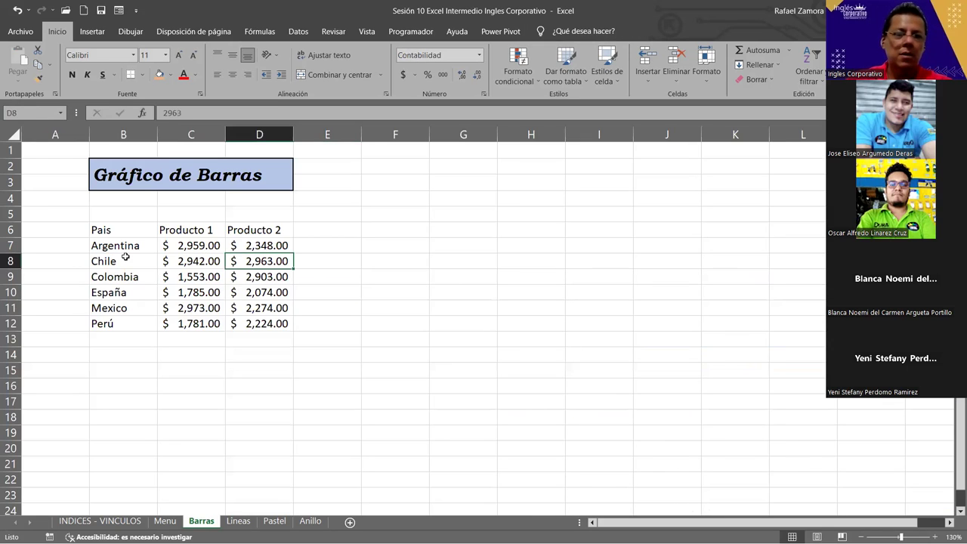
drag(191, 230, 259, 230)
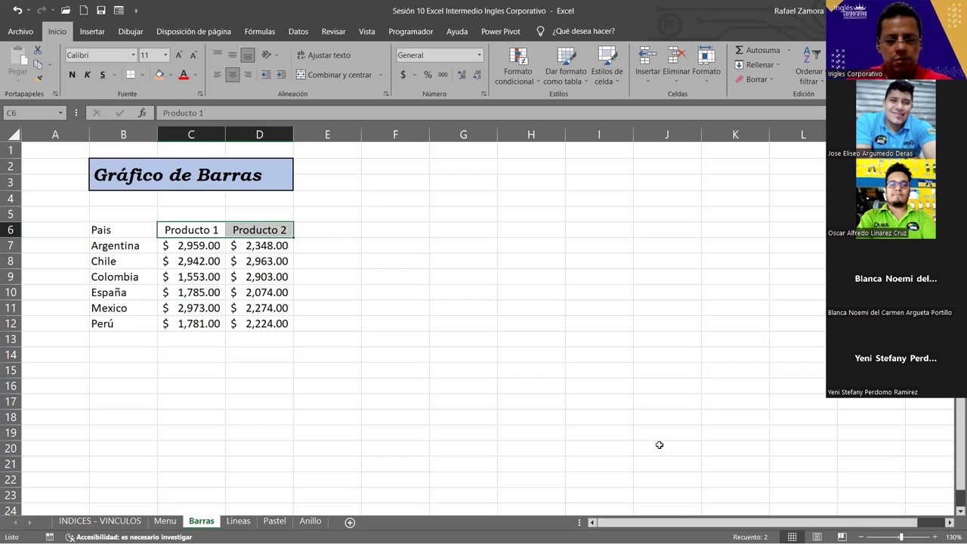
key(ctrl+n)
click(476, 367)
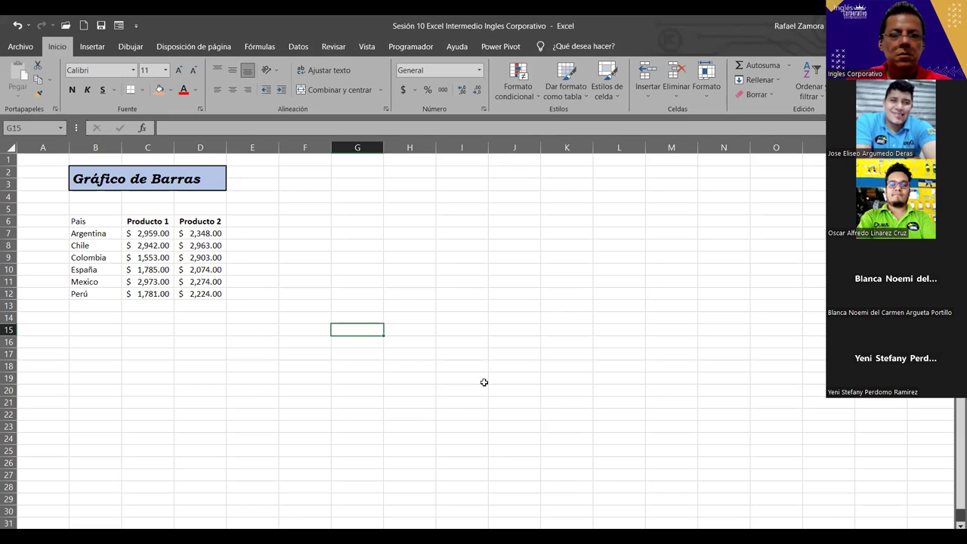
Insert an enlarged, dark-styled stacked bar chart of the B6:D12 table
click(78, 220)
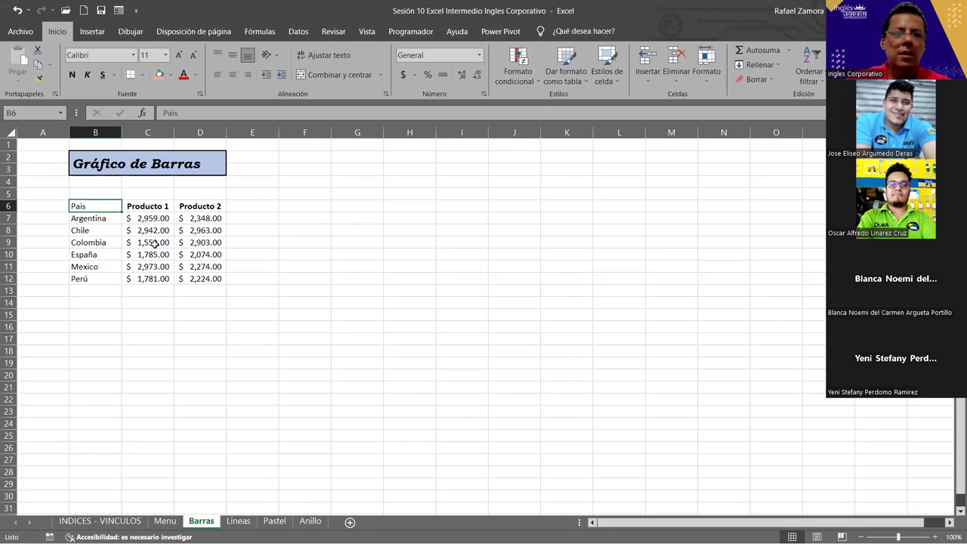
shift+click(174, 277)
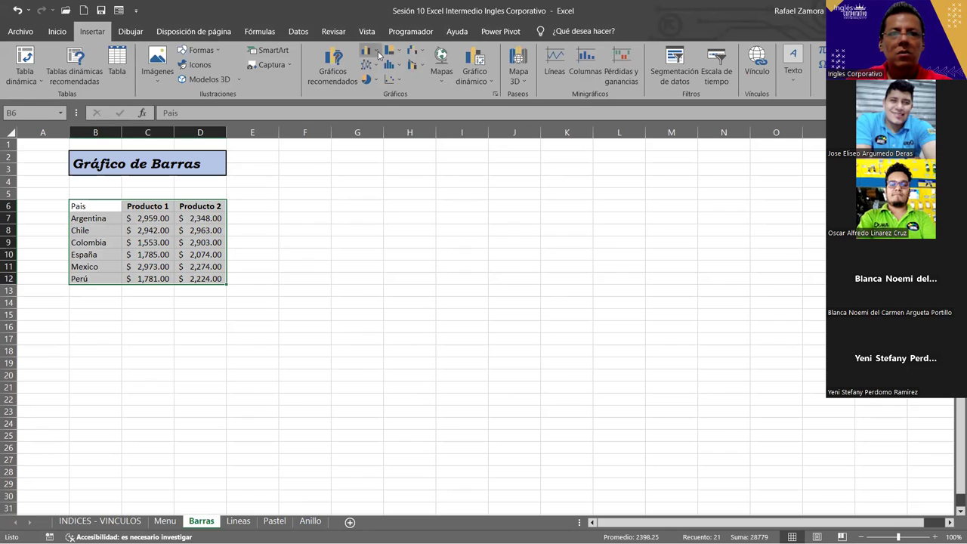
click(380, 55)
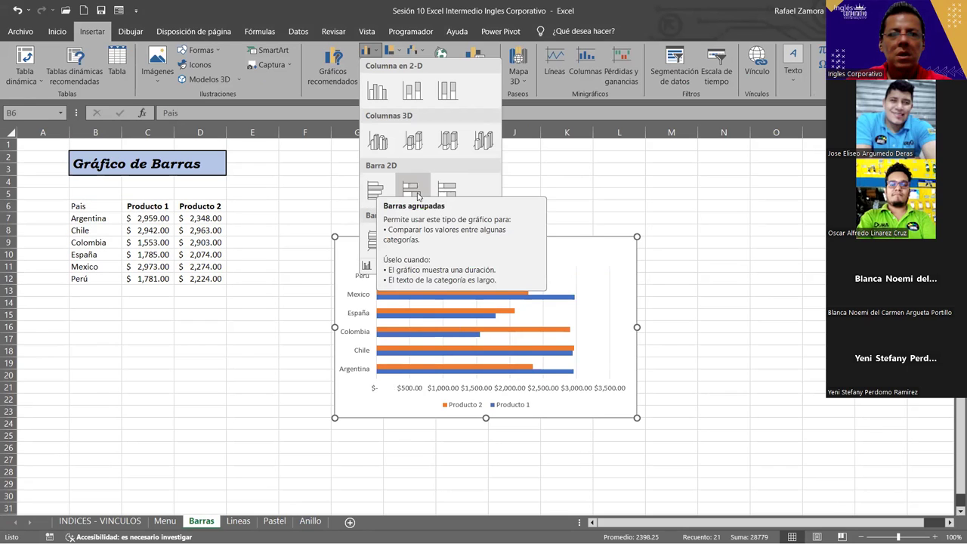
click(408, 175)
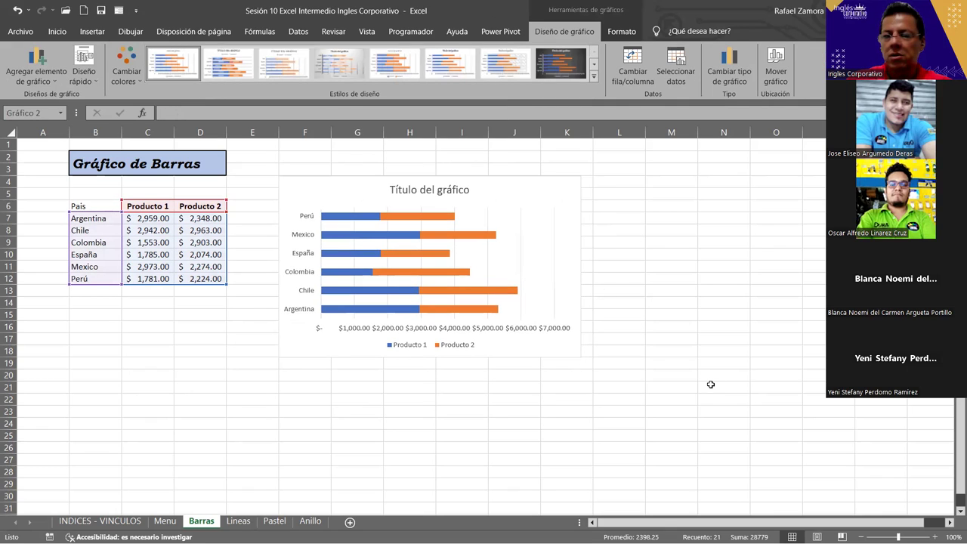
drag(583, 359, 651, 199)
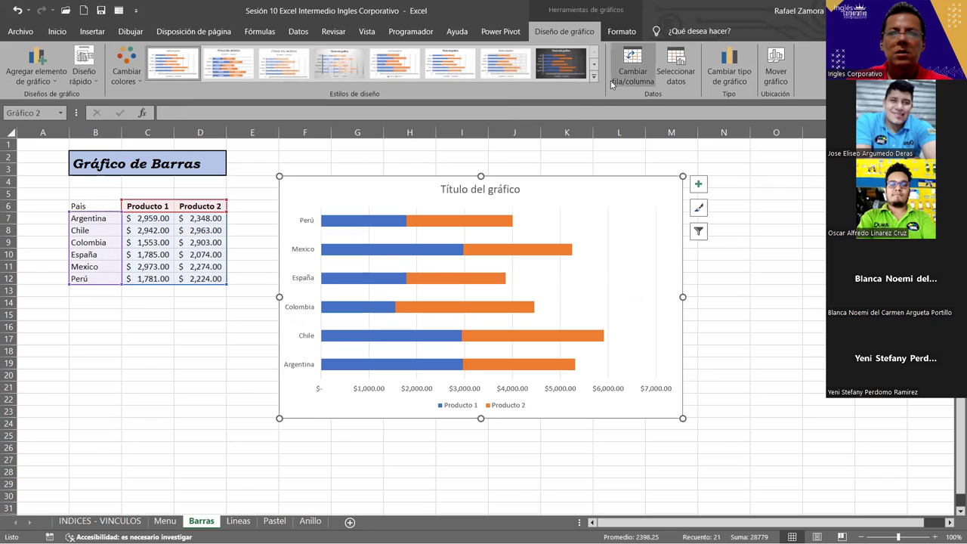
click(560, 62)
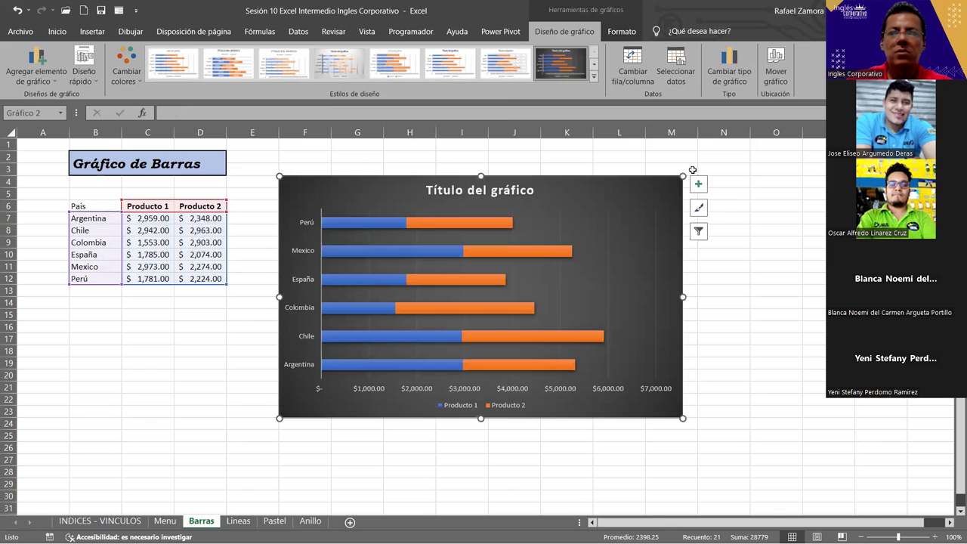
click(729, 228)
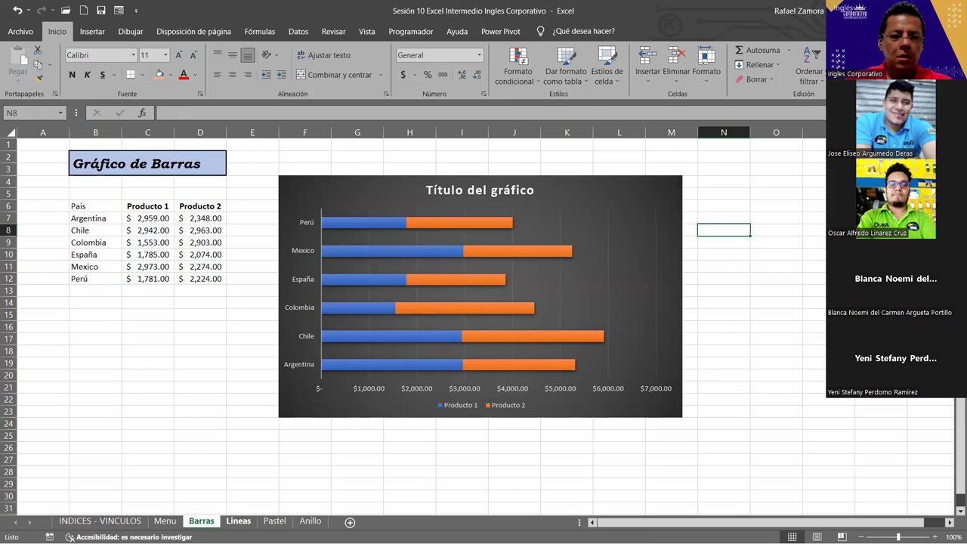
Go to the Lineas sheet and select cell B5
click(238, 521)
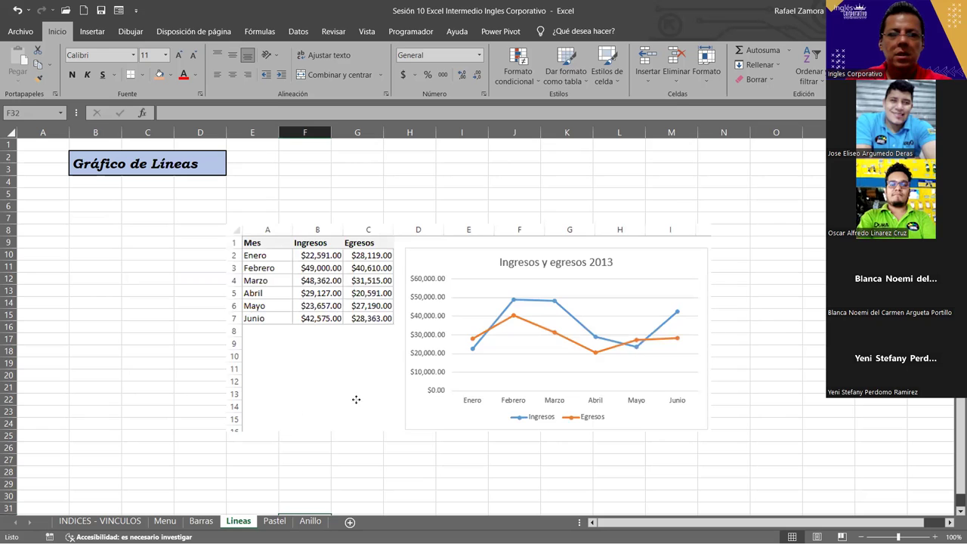
click(201, 521)
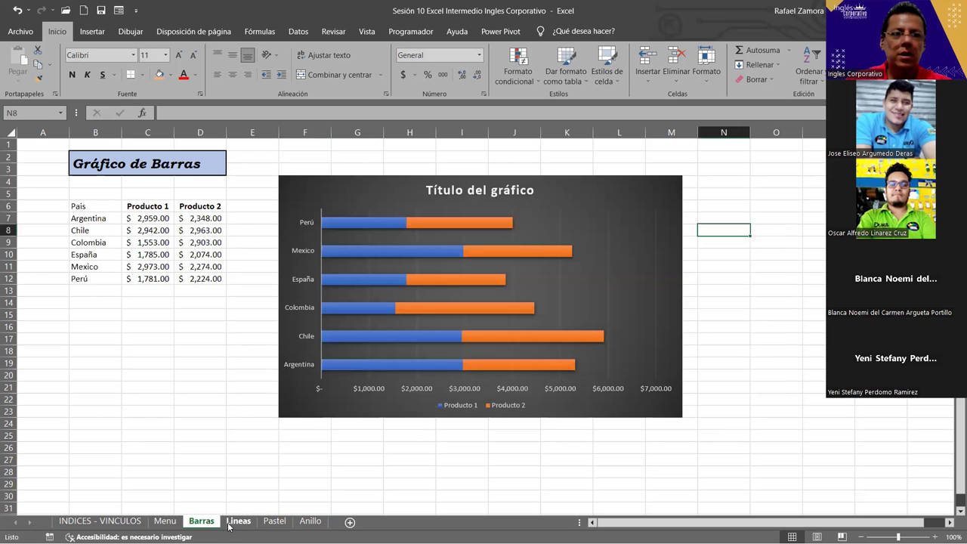
click(229, 522)
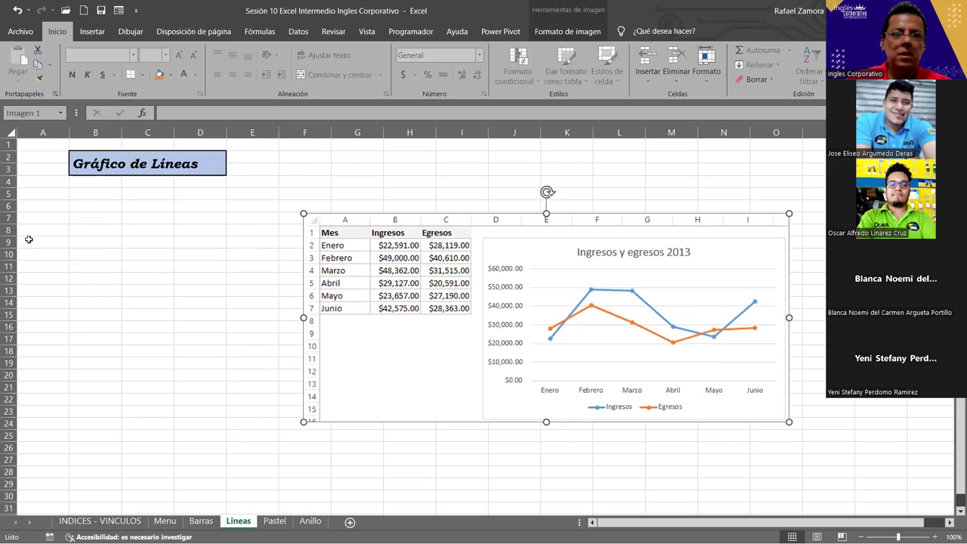
click(91, 198)
Enter the headers Mes, Ingresos and Egresos in B5:D5
text(Mes)
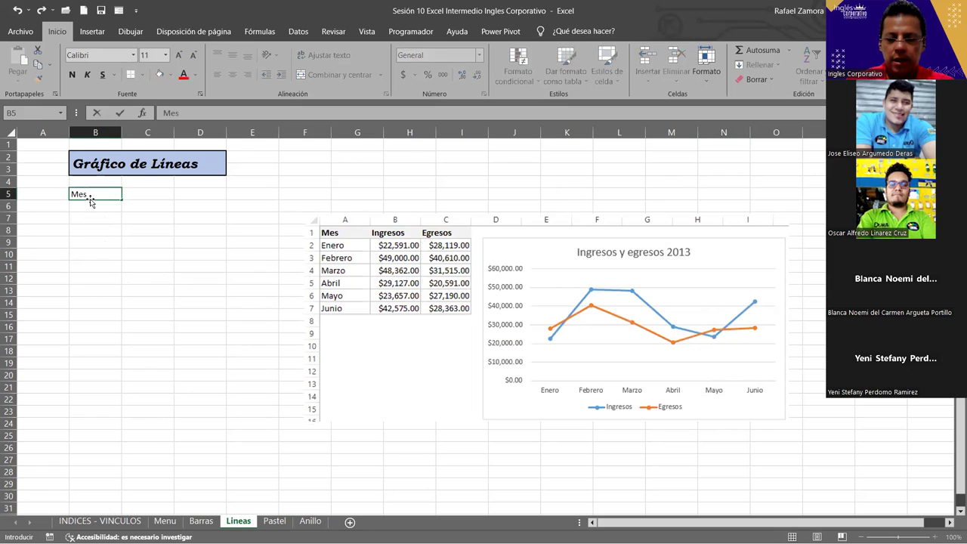
key(Tab)
text(Ingtresos)
key(BackSpace)
key(BackSpace)
key(BackSpace)
key(BackSpace)
text(resos)
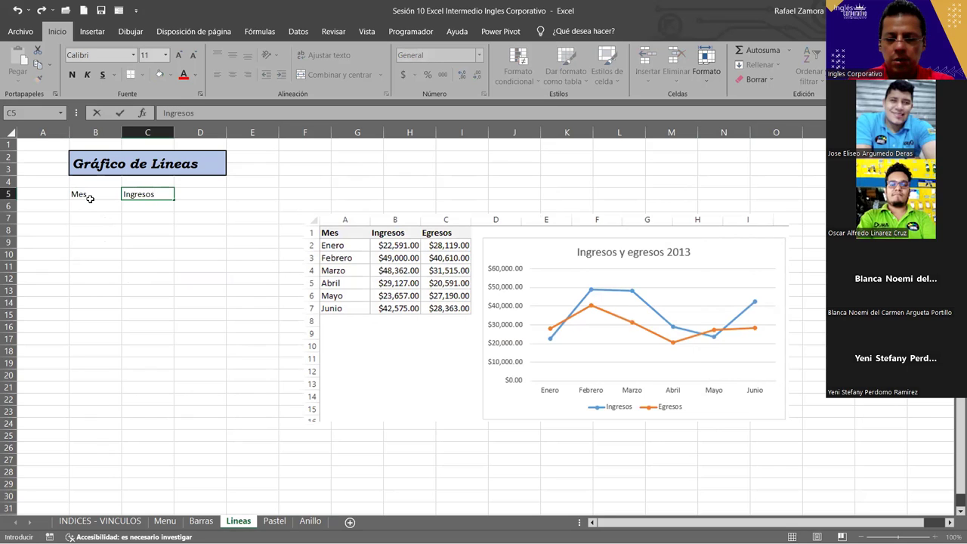
key(Tab)
text(Egreso)
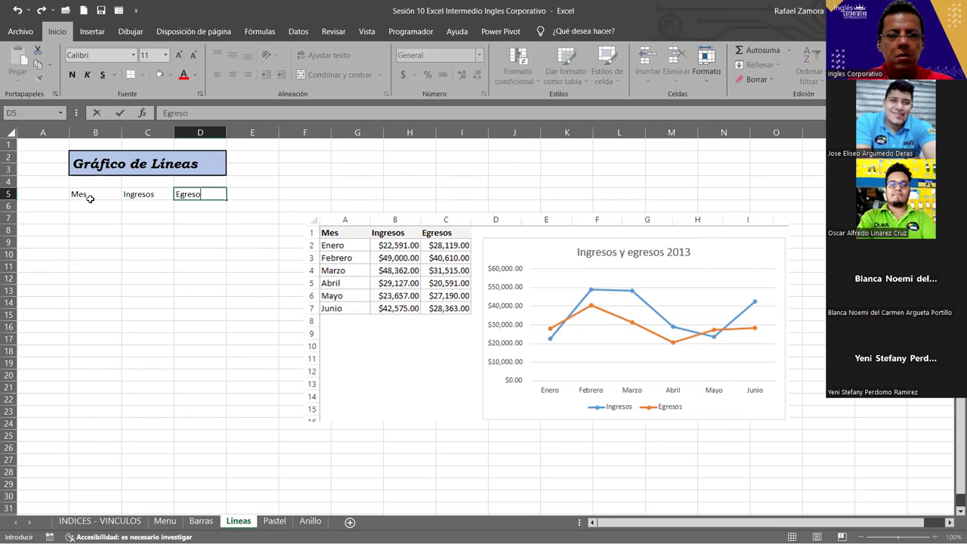
text(s)
key(Return)
Enter enero in B6 and fill the months down to junio in B11
click(103, 215)
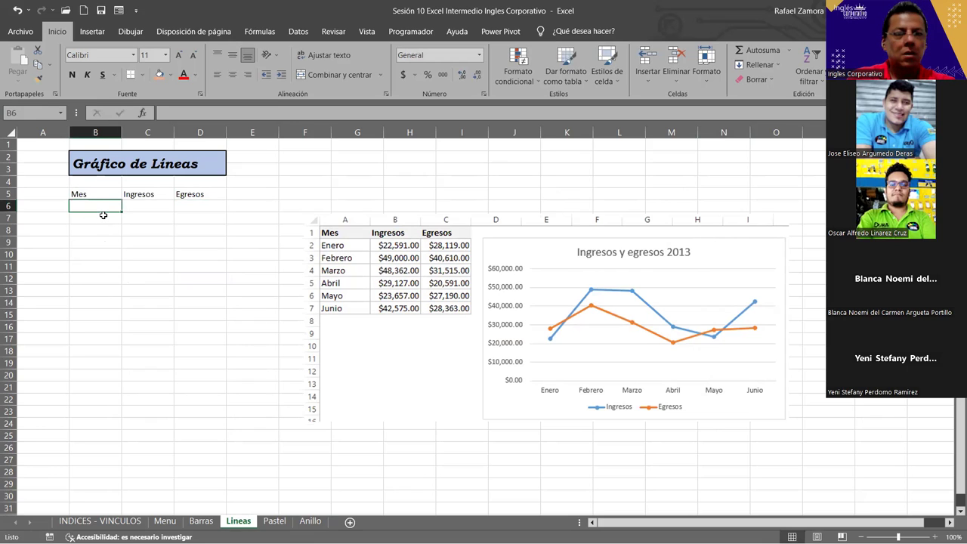
text(enero)
key(Return)
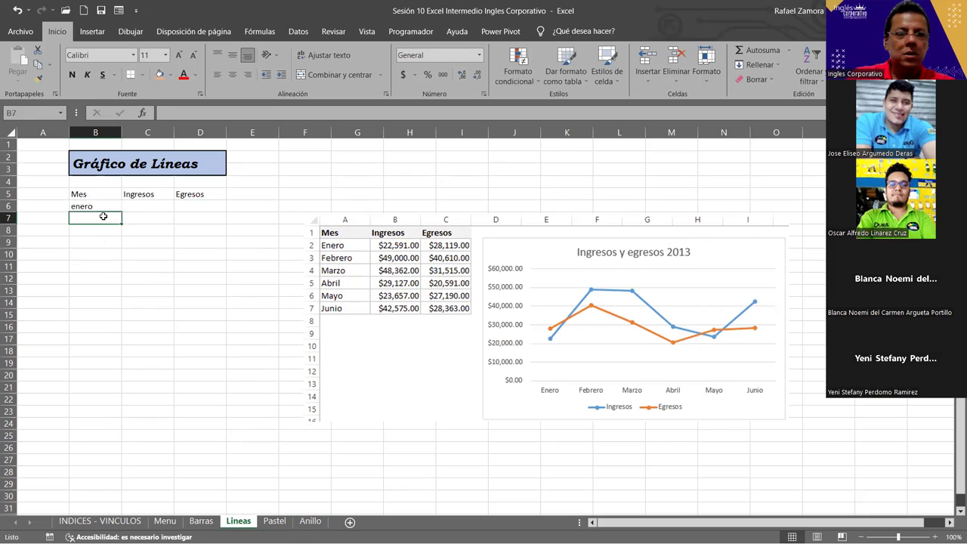
key(Up)
drag(119, 214, 119, 215)
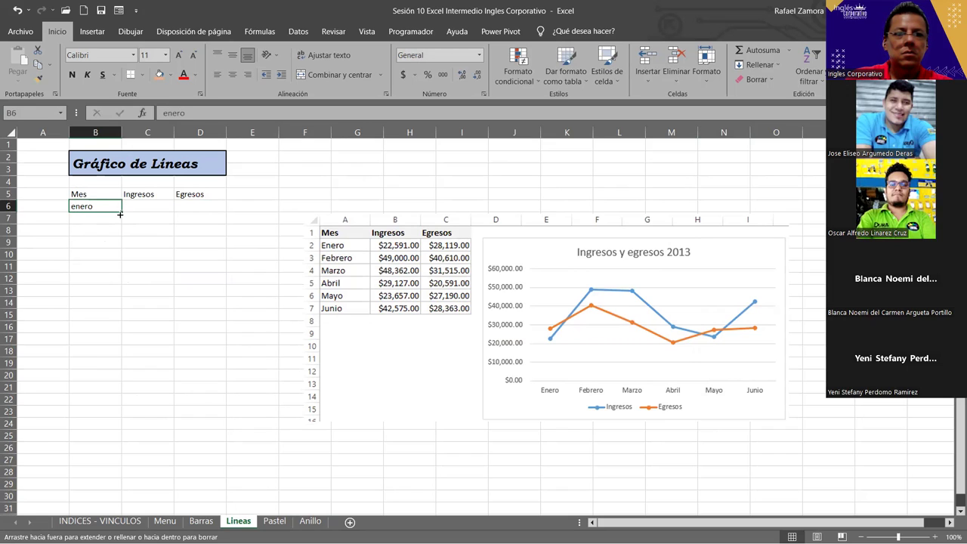
drag(241, 230, 113, 266)
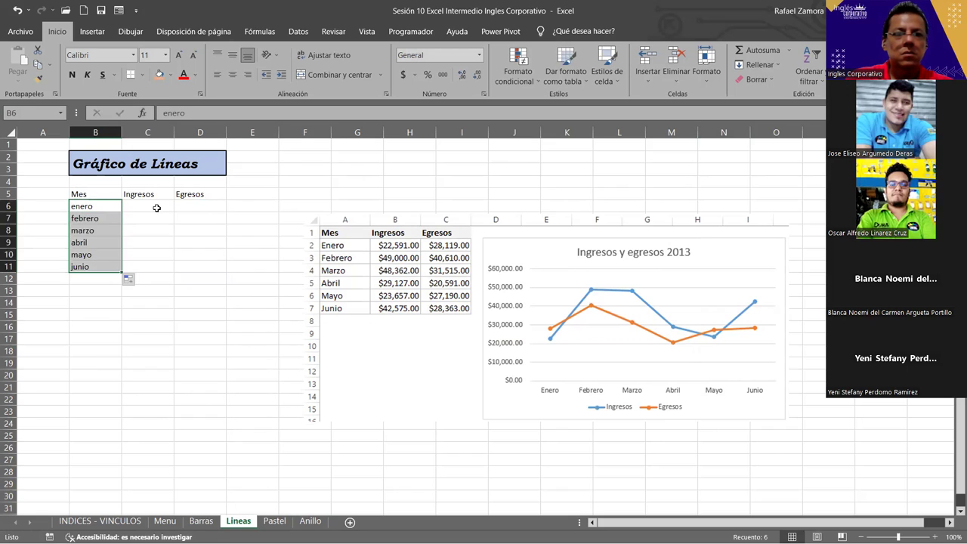
Apply accounting format to the amount cells C6:D11
drag(151, 206, 198, 265)
click(402, 74)
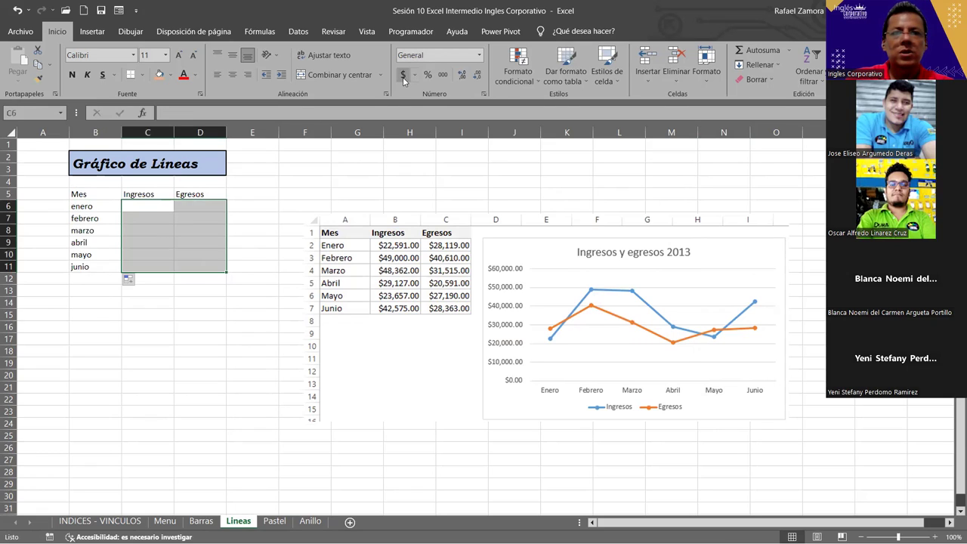
click(151, 206)
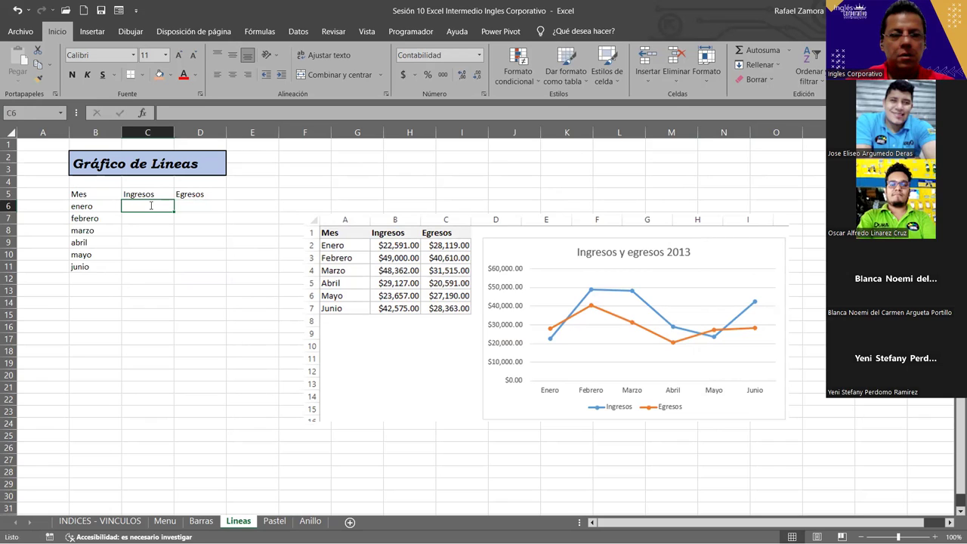
Fill the Ingresos and Egresos cells with random amounts between 20000 and 50000
text(=ale)
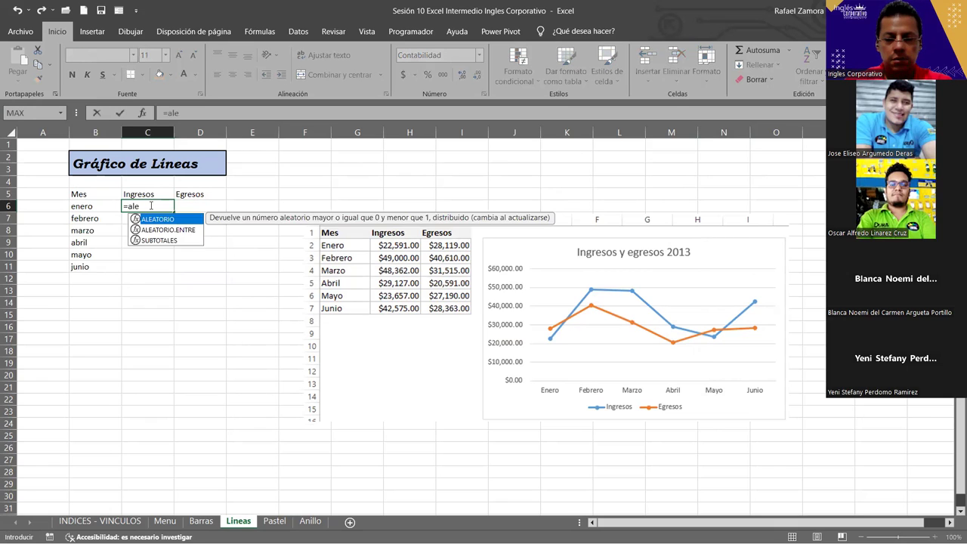
key(Down)
key(Tab)
text(20000)
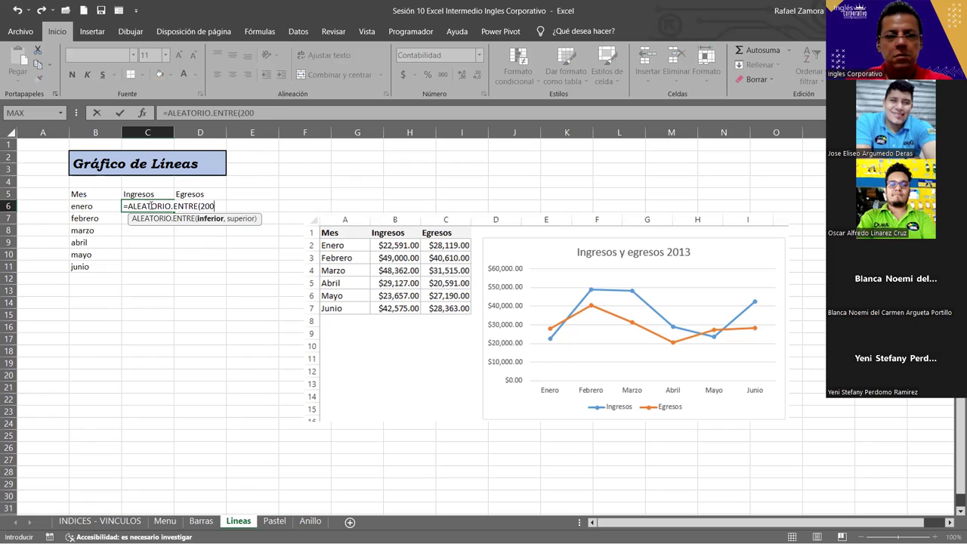
text(,50000)
key(Return)
click(166, 208)
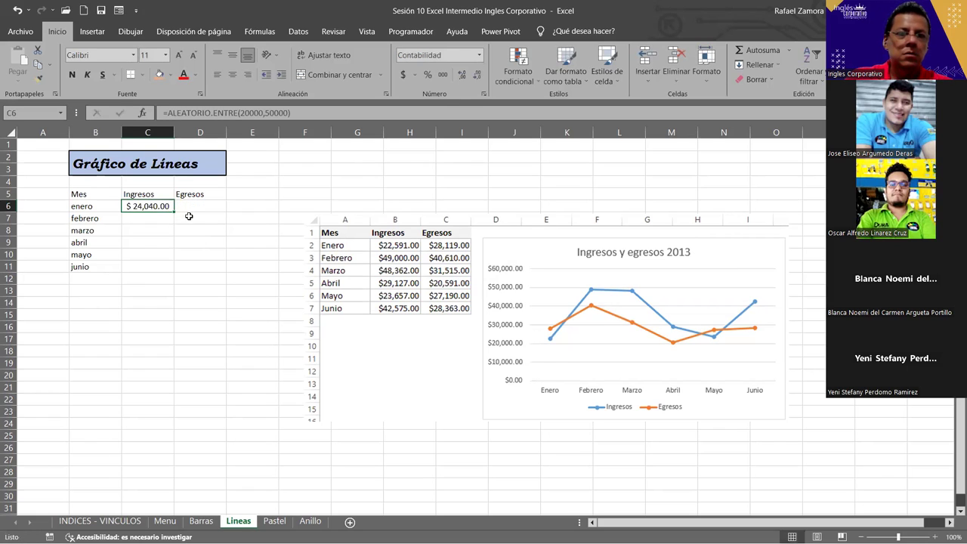
mouse_move(174, 215)
mouse_down()
mouse_move(174, 272)
mouse_move(223, 274)
mouse_up()
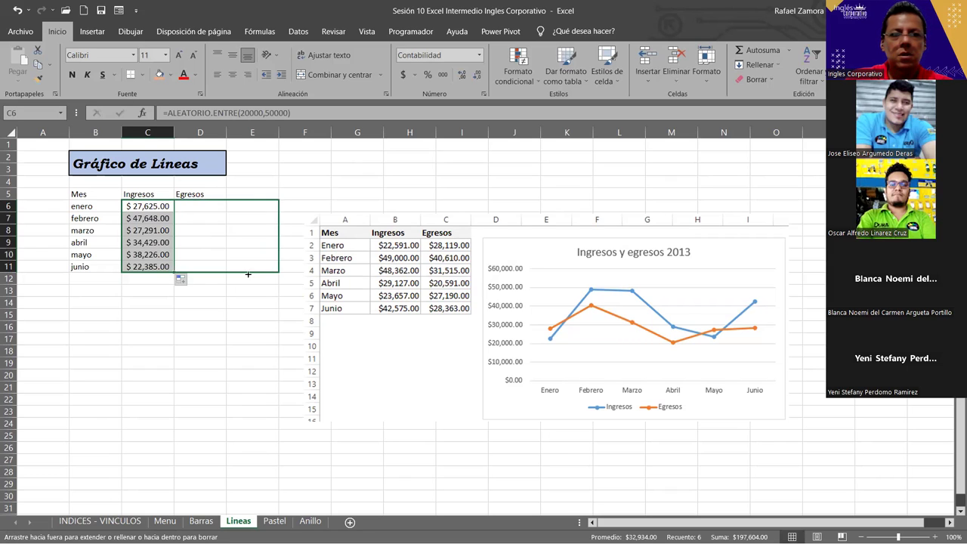
click(190, 395)
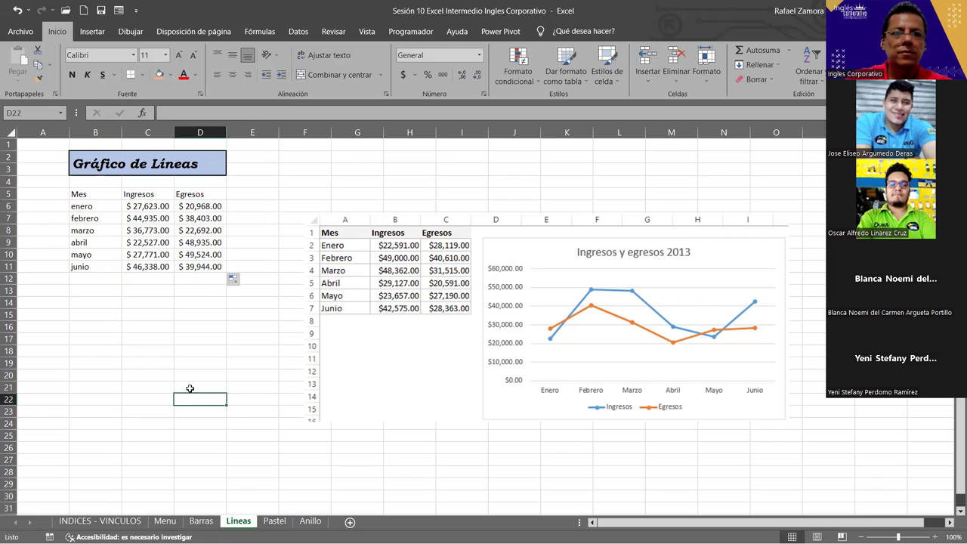
Bold and centre Ingresos/Egresos headers, bold-italicize the months, and shift the pasted picture
drag(143, 194, 193, 194)
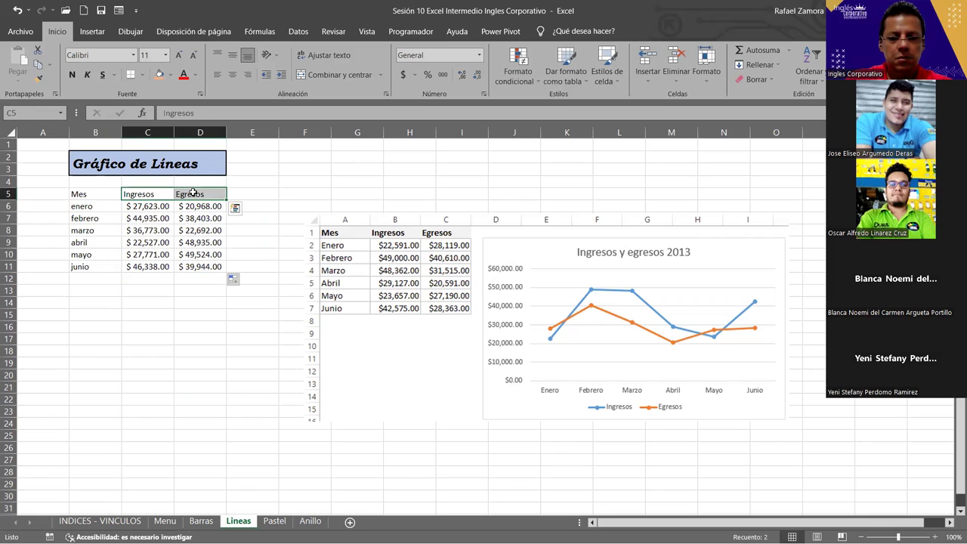
key(ctrl+n)
click(232, 74)
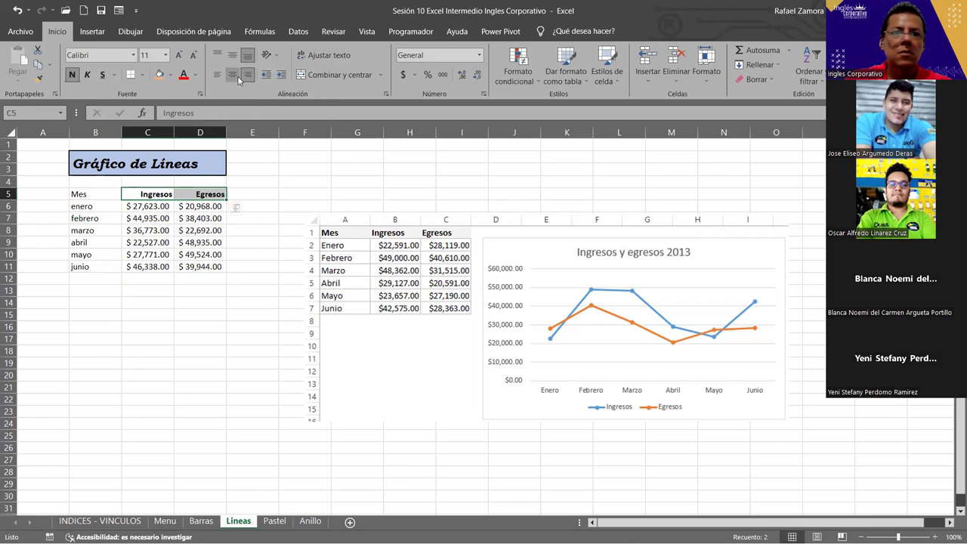
drag(78, 194, 82, 267)
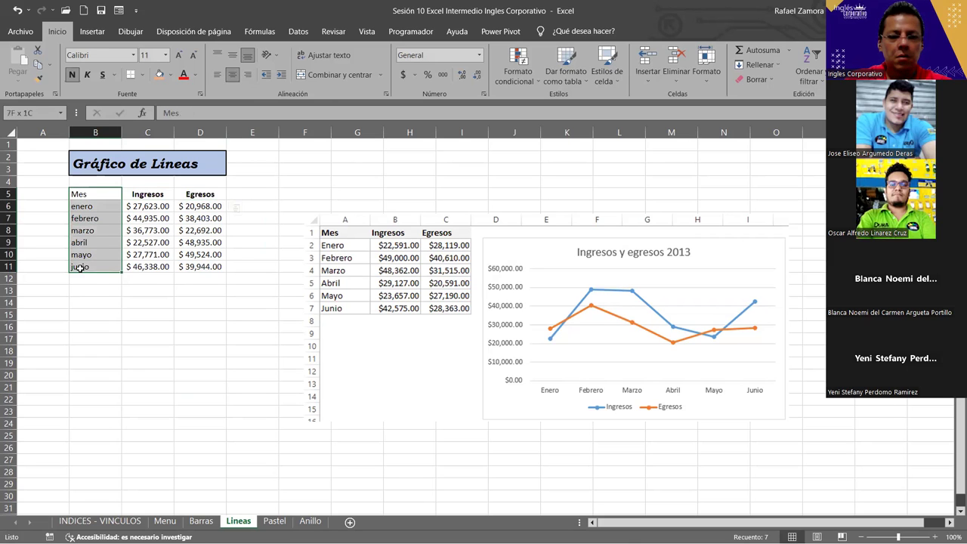
key(ctrl+k)
key(ctrl+n)
click(146, 365)
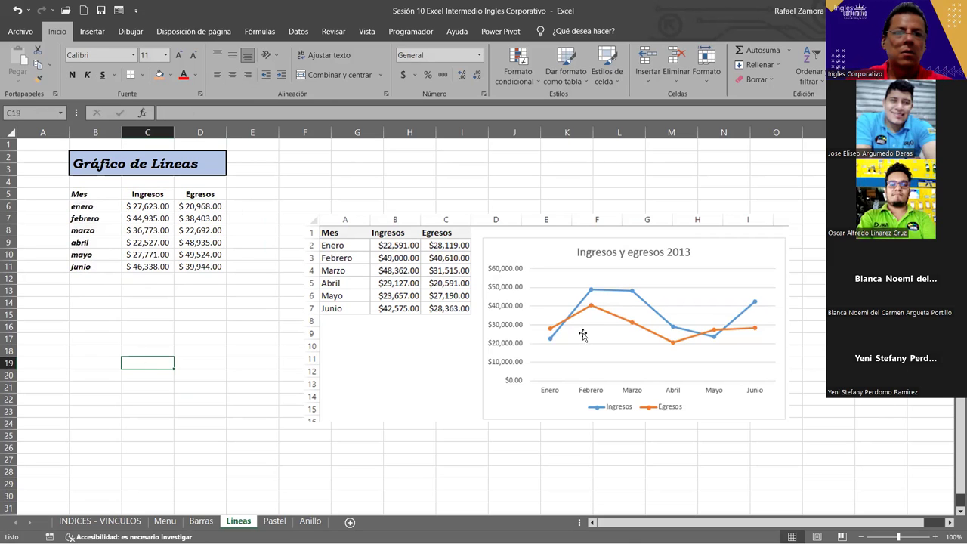
drag(645, 324, 526, 362)
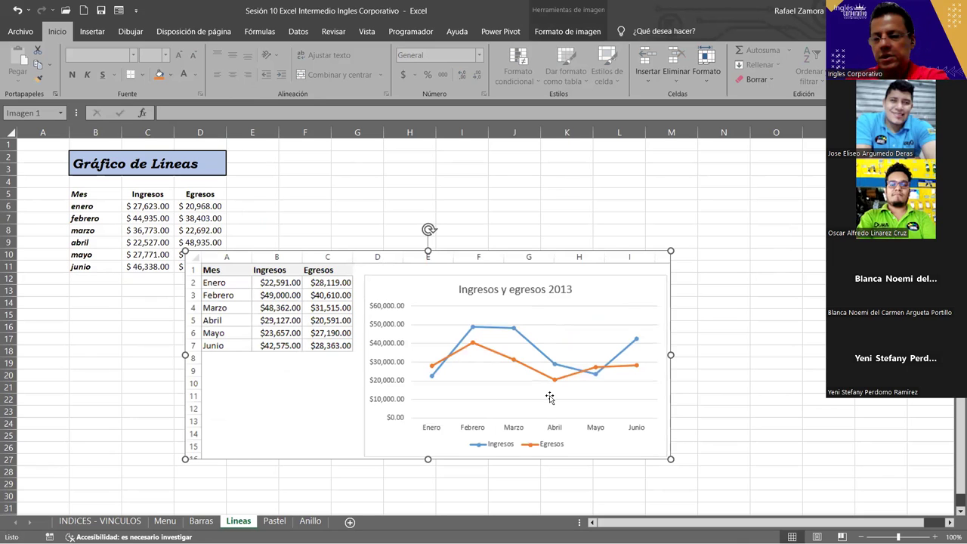
Delete the pasted table-and-chart picture from the Líneas sheet
key(Delete)
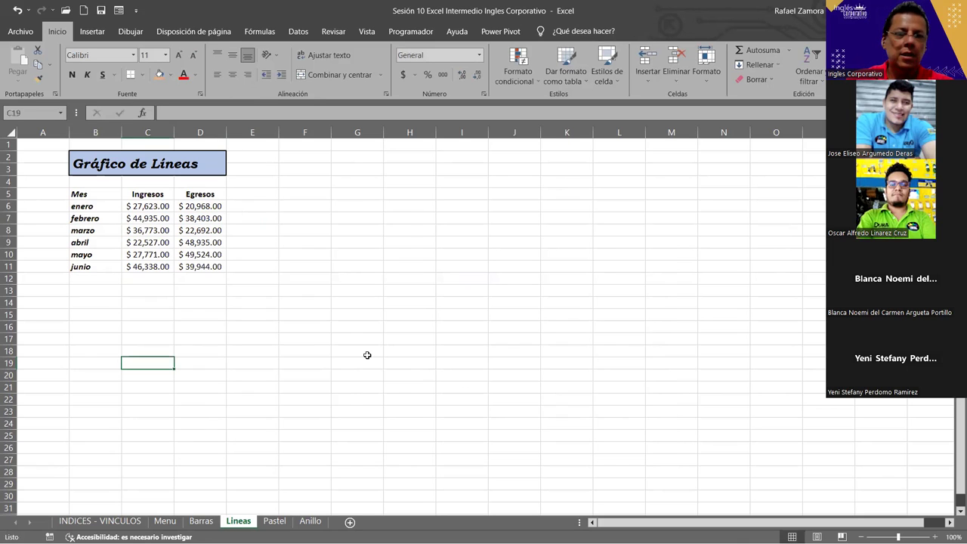
ctrl+scroll(367, 355, up, 2)
click(374, 323)
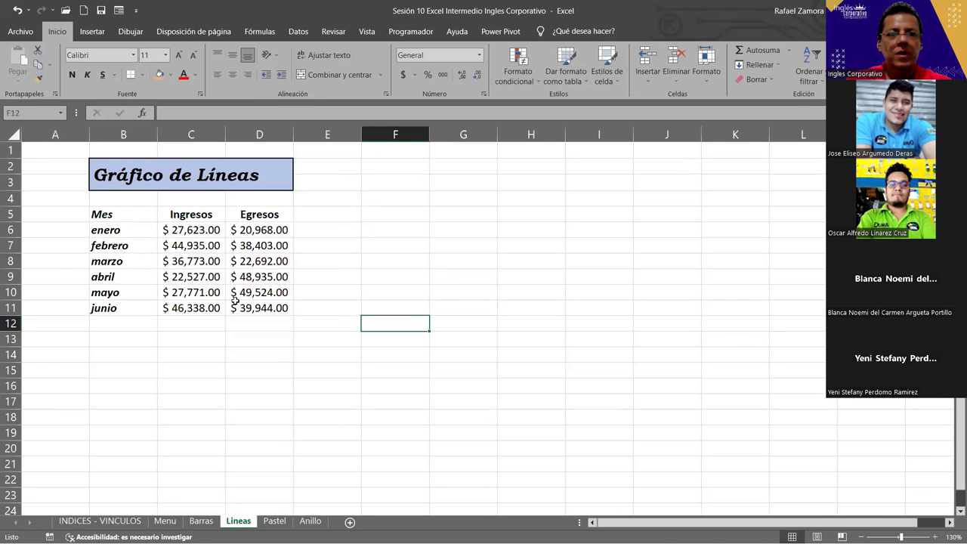
Select B5:D11 and show the column and bar chart types on Insertar
drag(102, 215, 235, 301)
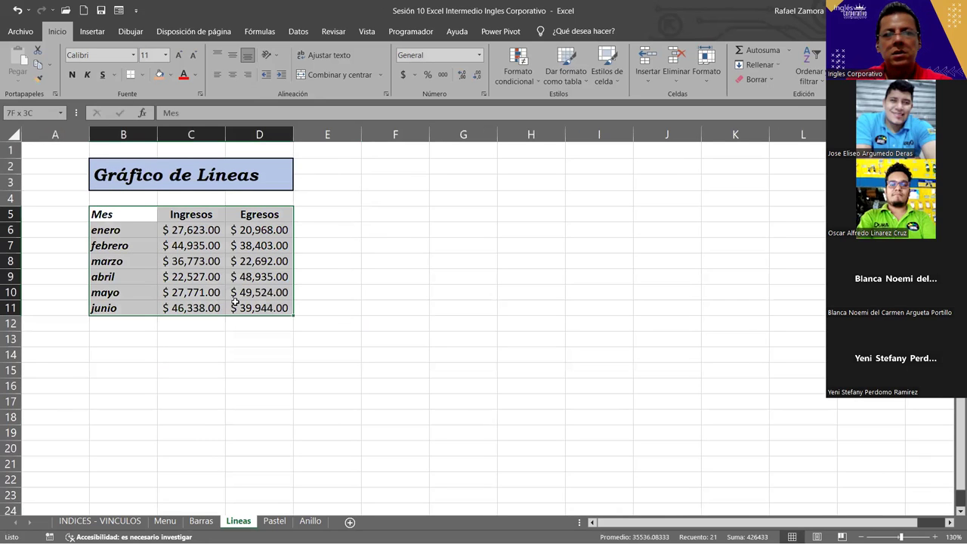
click(90, 33)
click(376, 55)
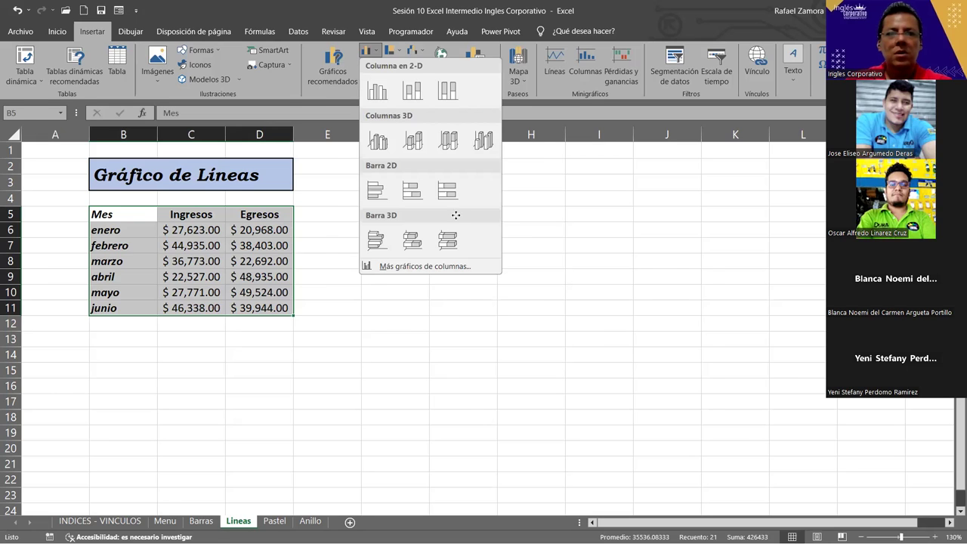
Move the line chart beside the table and apply the third chart style, with an uppercase title and a top legend
drag(523, 194, 527, 197)
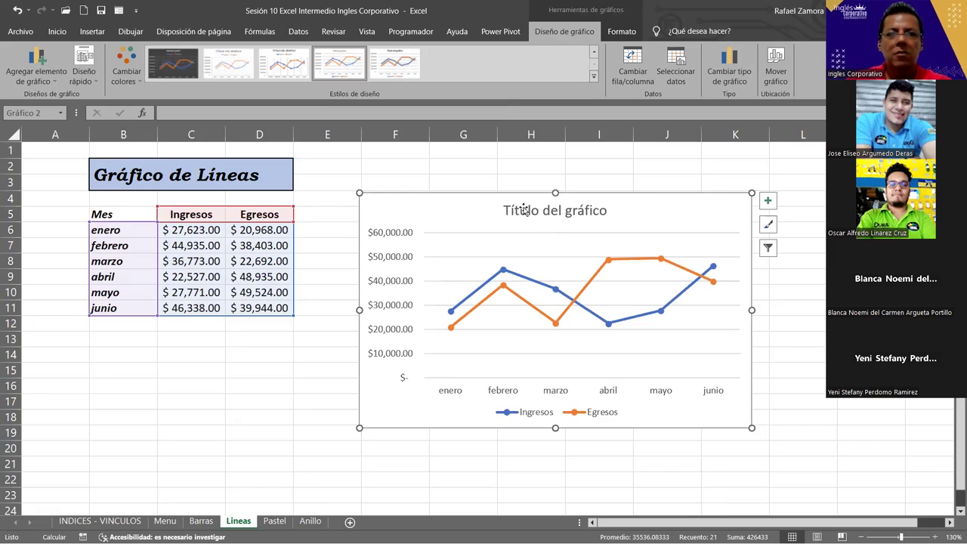
scroll(522, 209, down, 1)
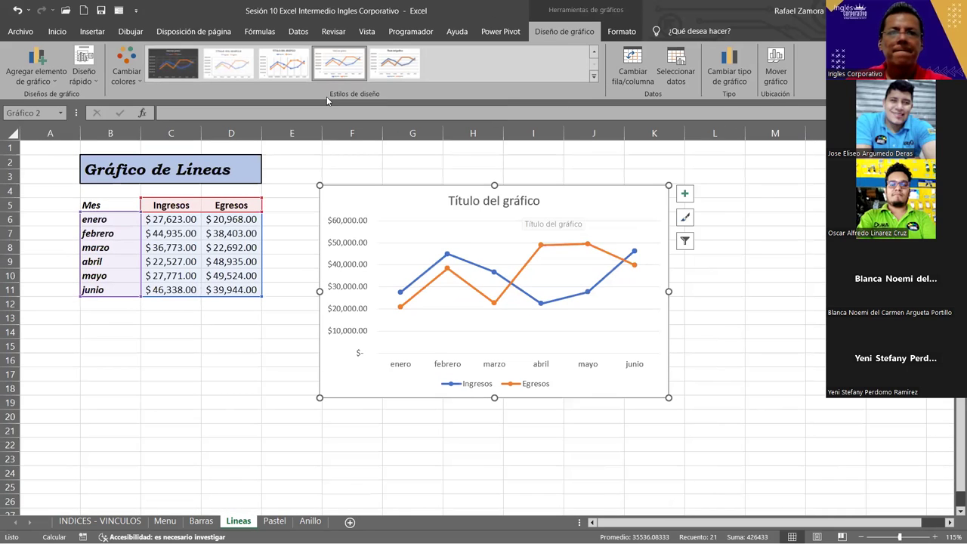
click(298, 71)
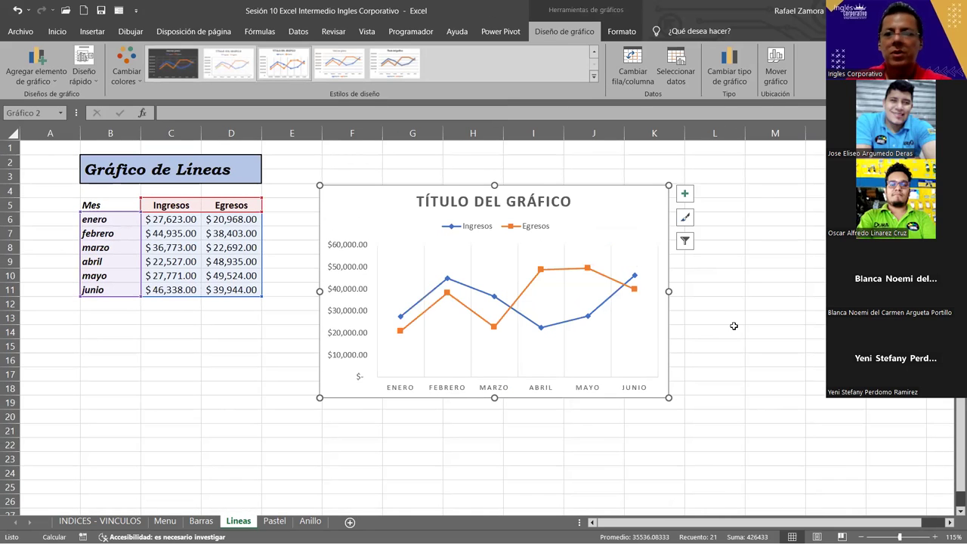
click(719, 305)
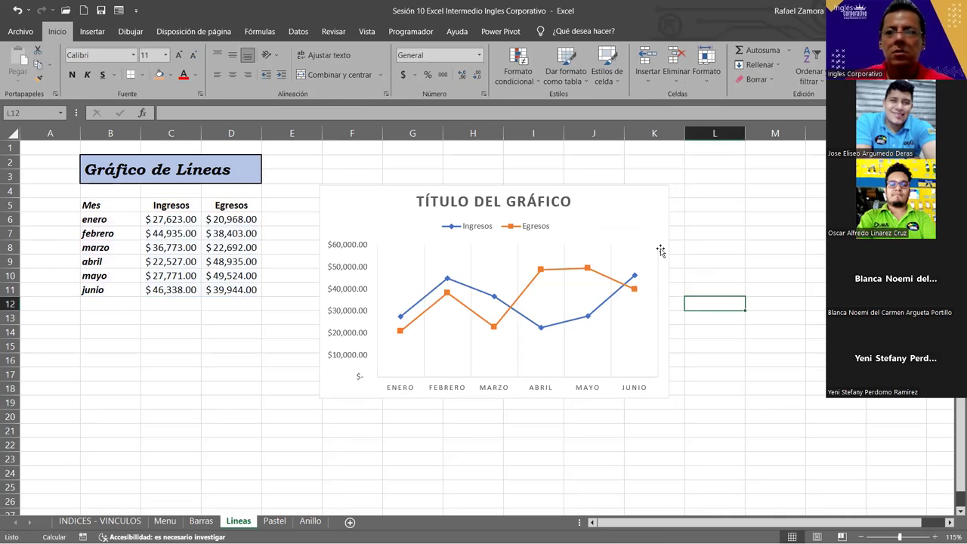
click(645, 207)
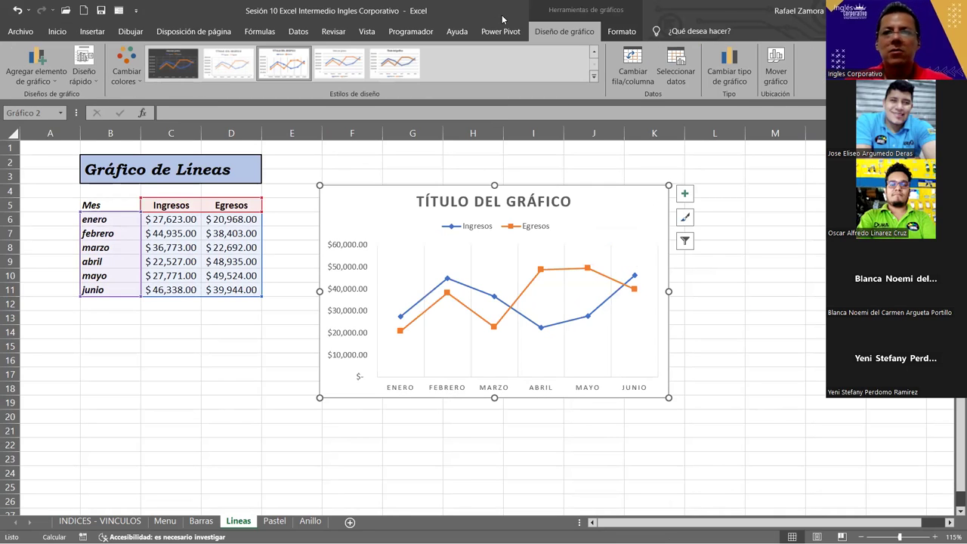
click(621, 31)
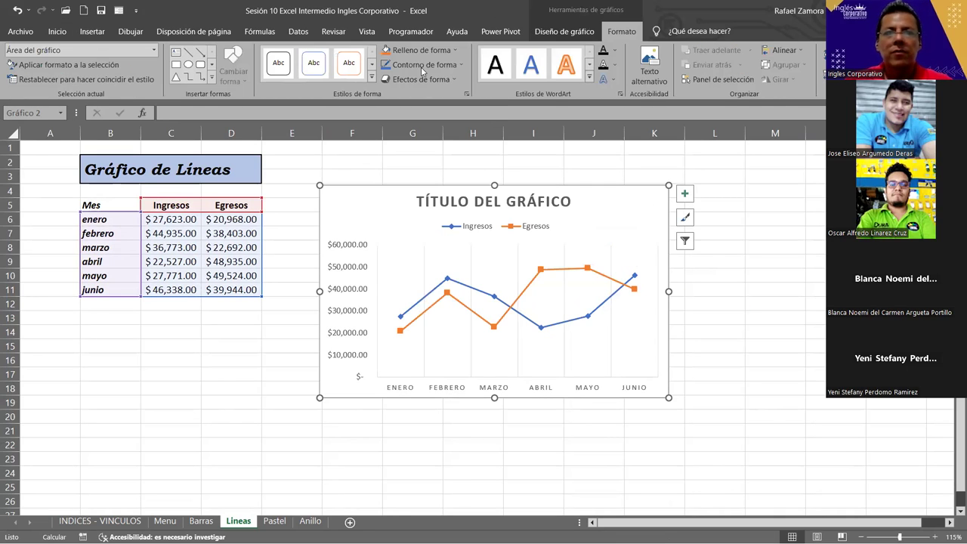
Give the line chart a dark outline and a light grey-blue background fill
click(421, 67)
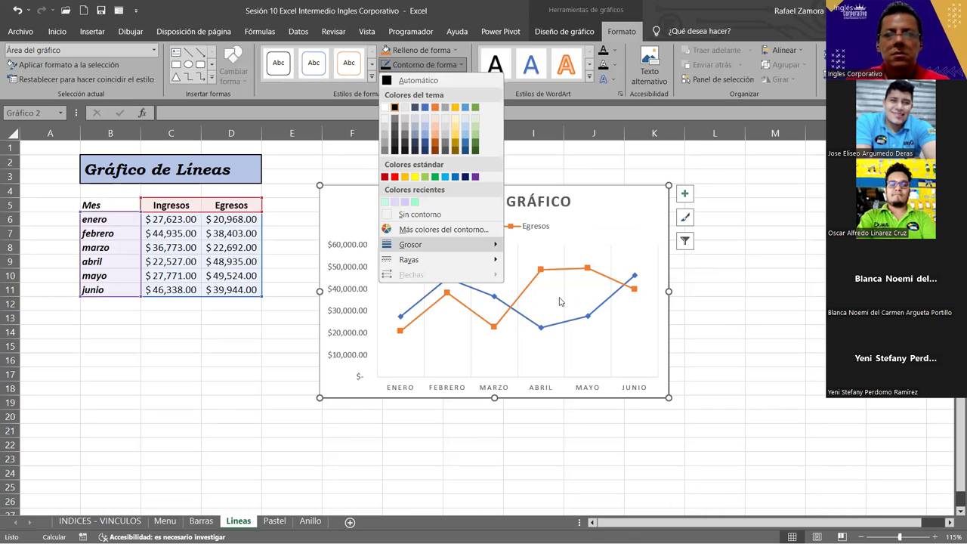
click(458, 48)
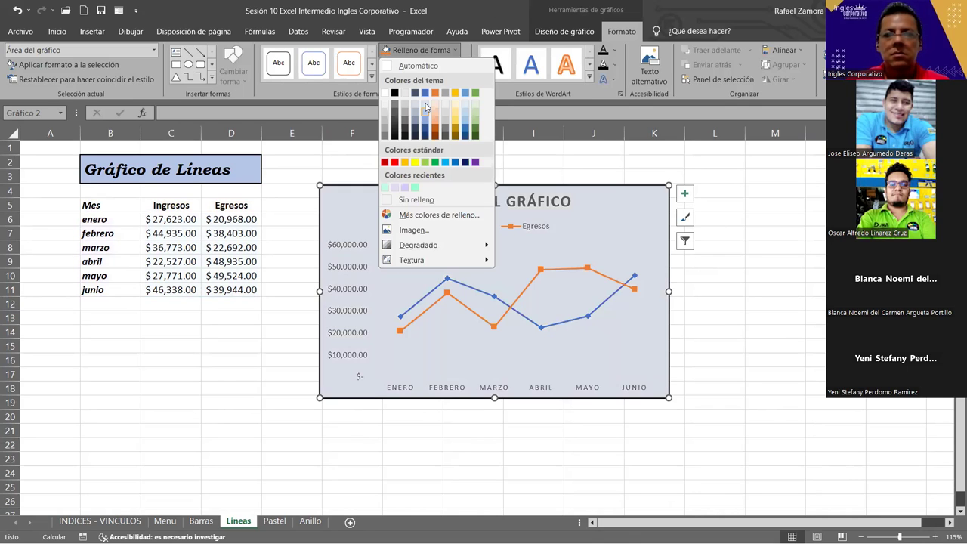
click(709, 339)
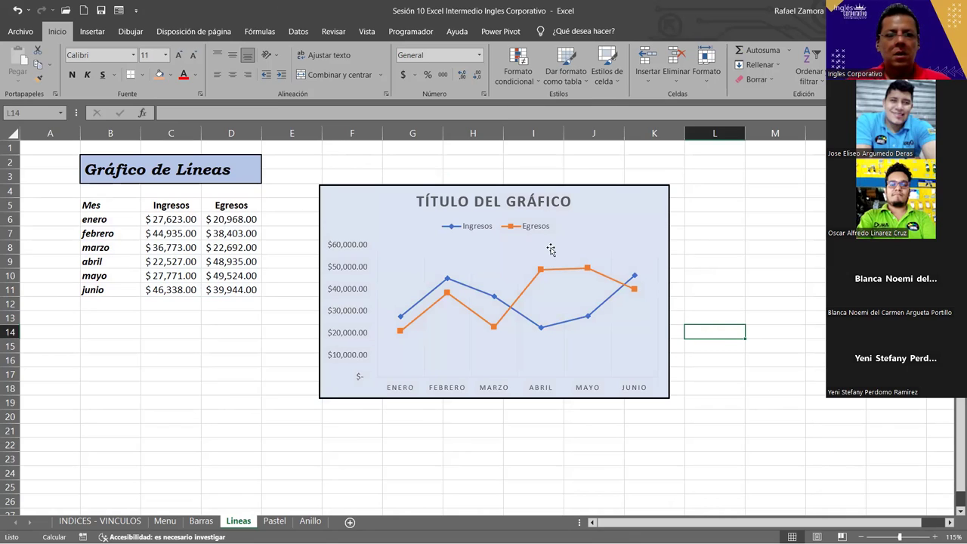
click(195, 350)
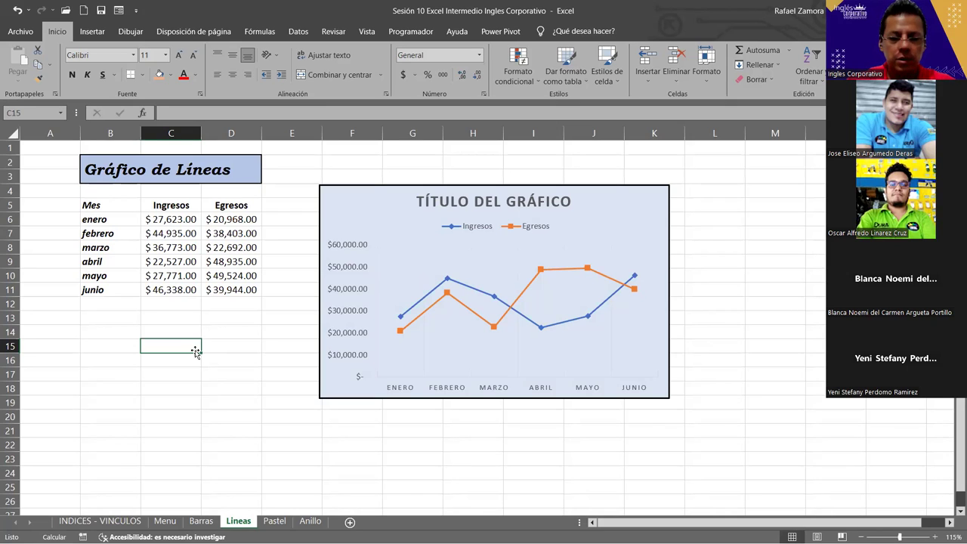
Enter =SUMA(C6:C11) in C15 to total Ingresos as $207,377.00
text(?)
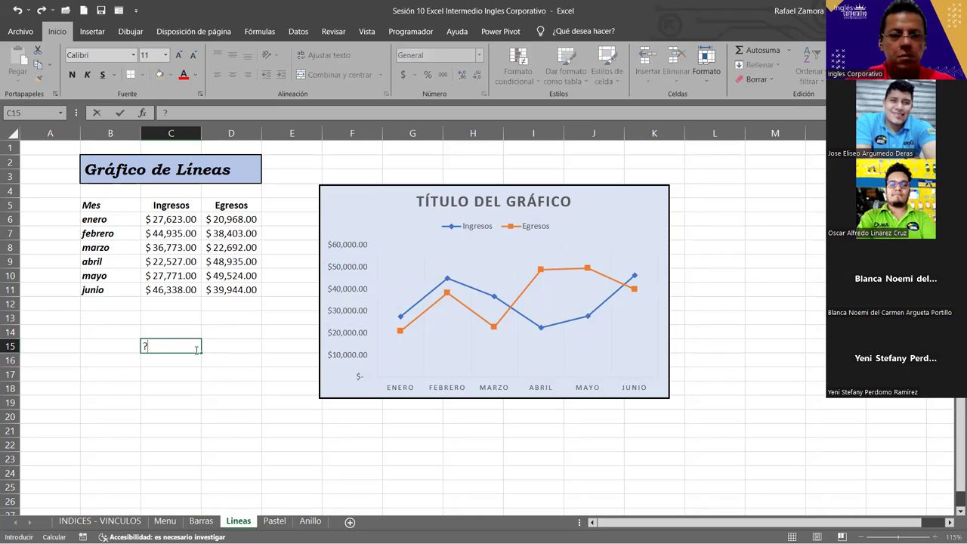
text(=s)
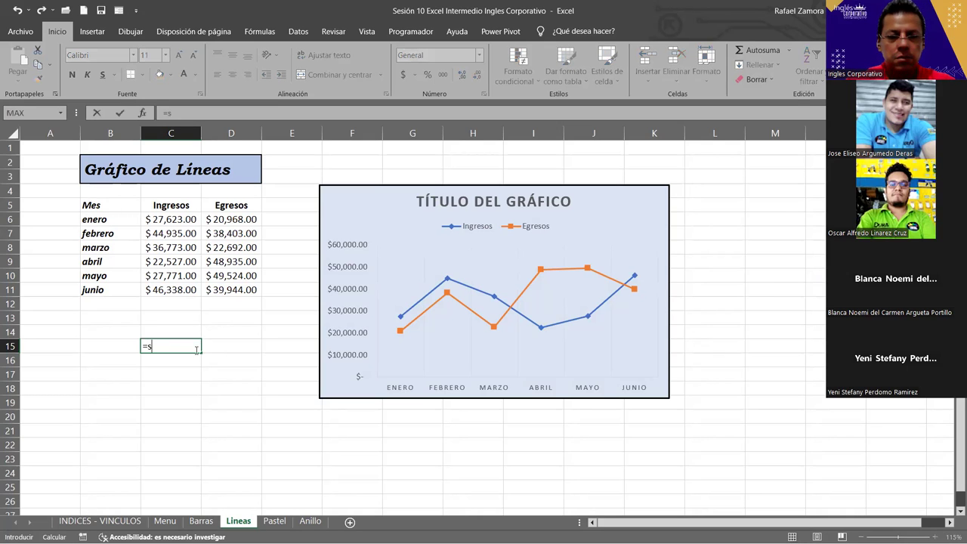
text(m)
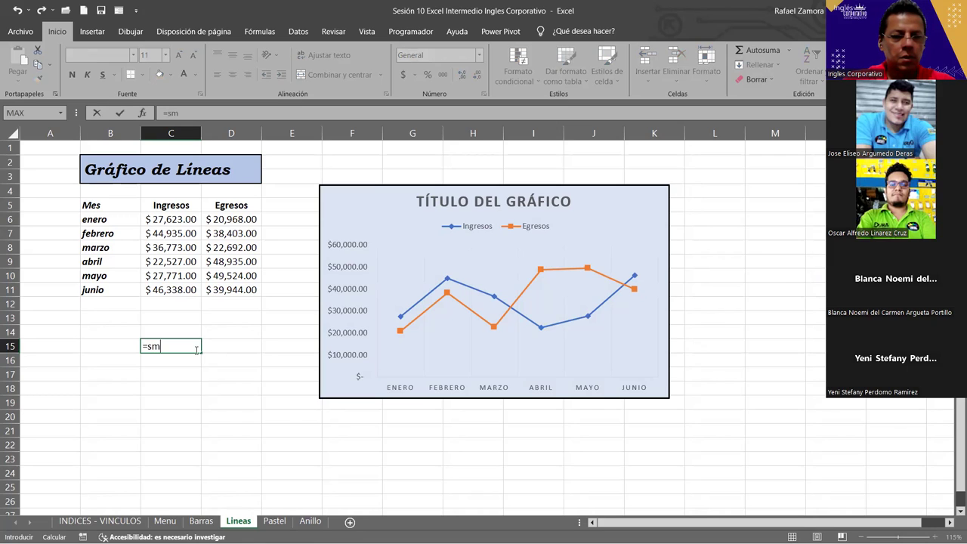
key(BackSpace)
text(u)
key(Tab)
drag(189, 223, 174, 290)
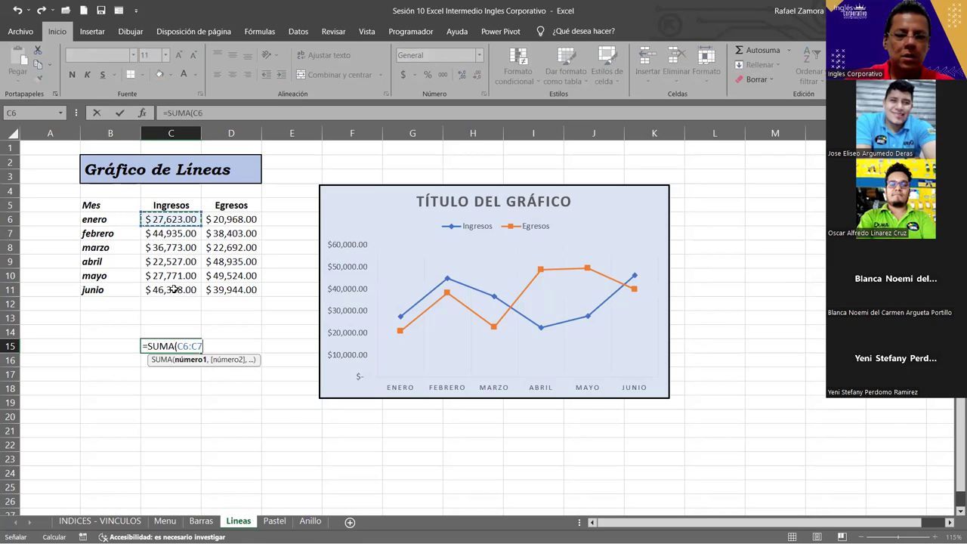
key(Return)
text(})
key(Escape)
double_click(172, 345)
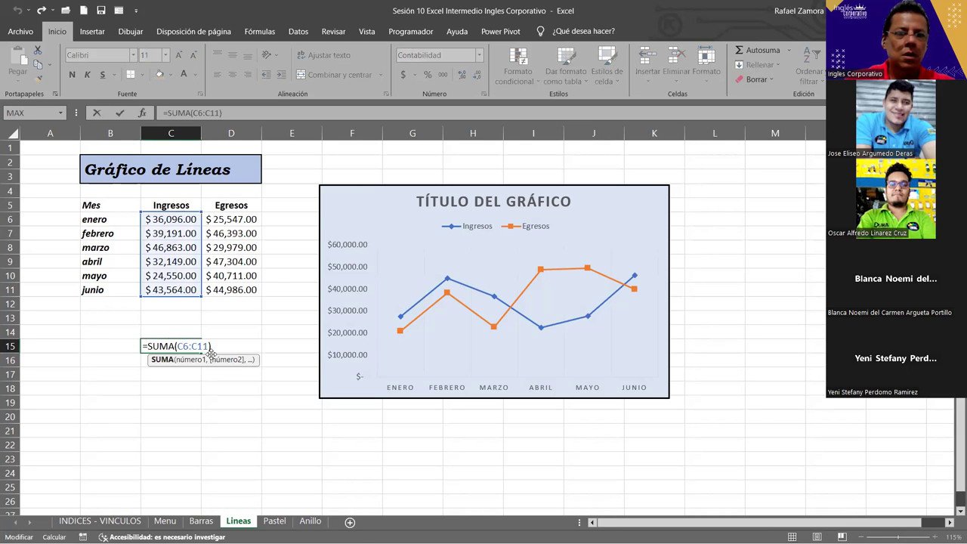
key(Return)
Enter =PROMEDIO(D6:D11) in D15 and widen columns C and D
click(244, 344)
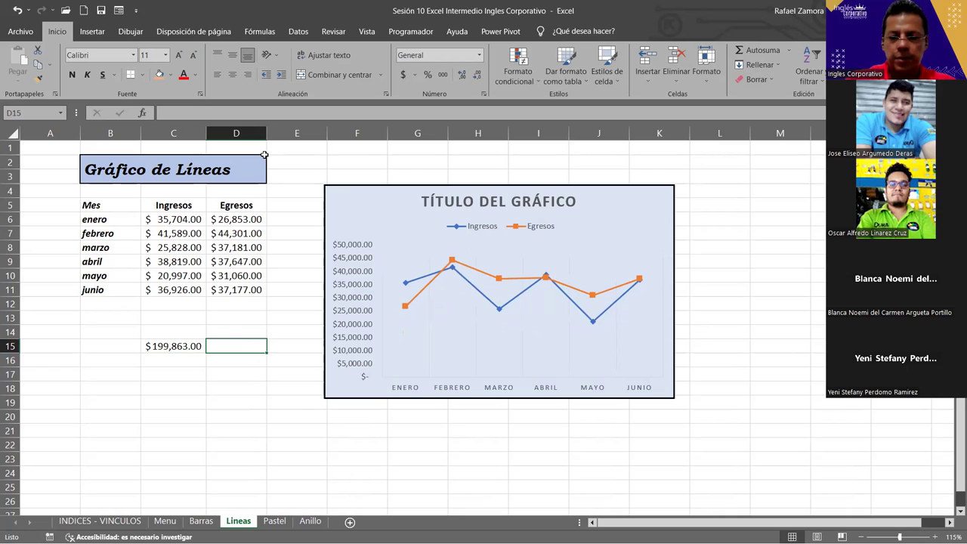
text(=)
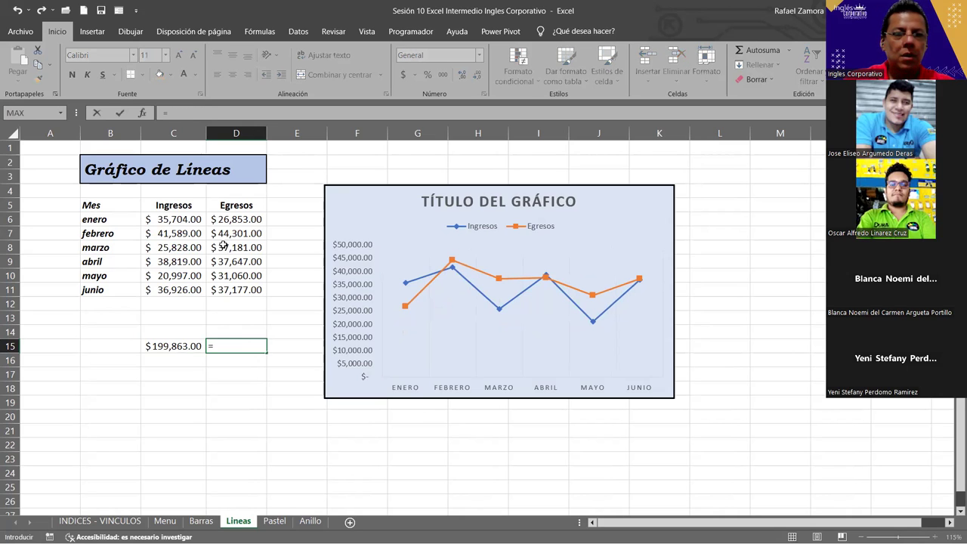
text(PROMEDIO()
drag(236, 219, 238, 289)
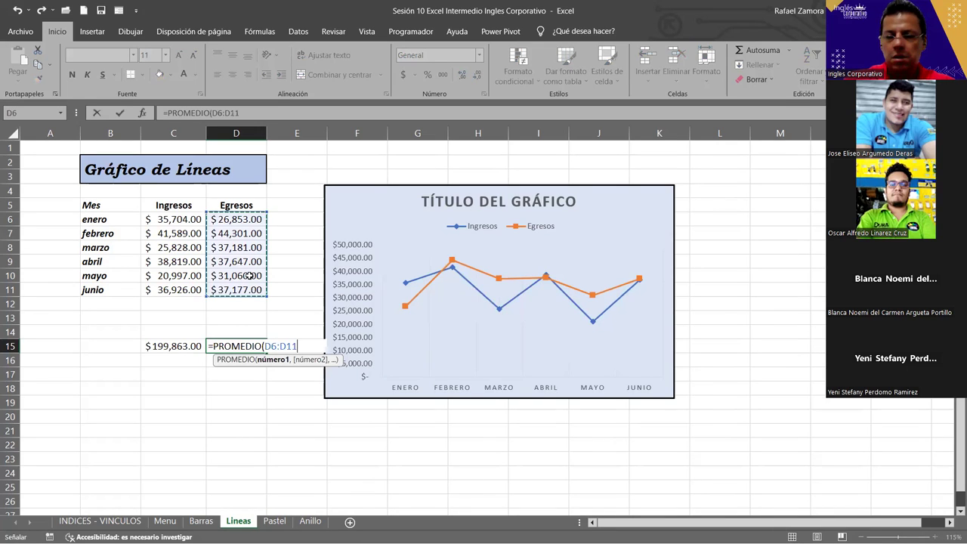
key(Return)
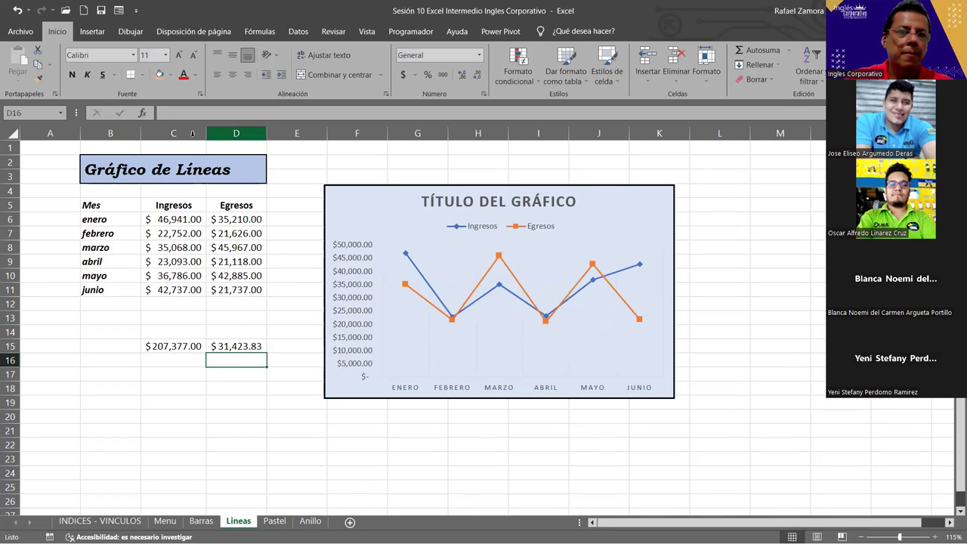
click(192, 134)
mouse_move(194, 138)
mouse_down()
mouse_move(236, 136)
mouse_move(210, 148)
mouse_up()
click(308, 303)
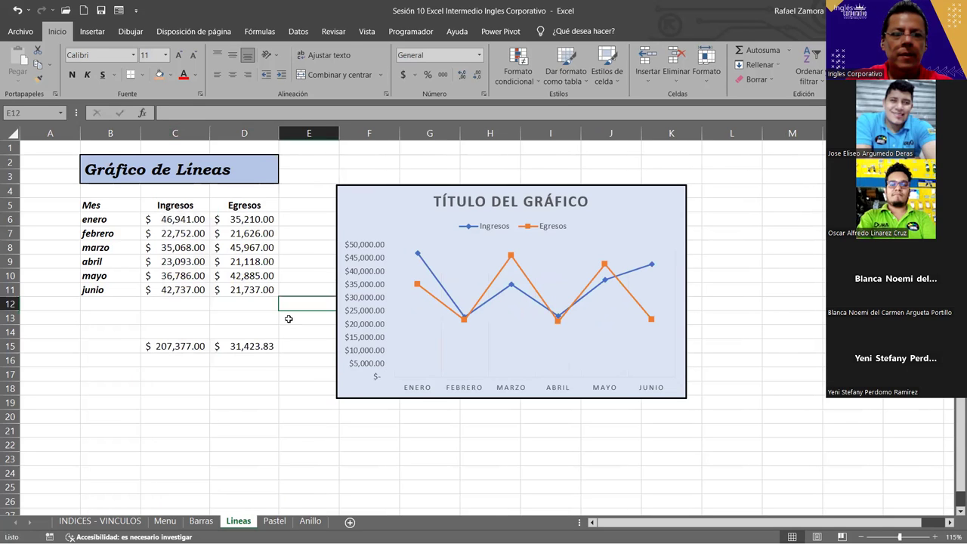
click(205, 526)
click(160, 257)
click(185, 350)
click(238, 521)
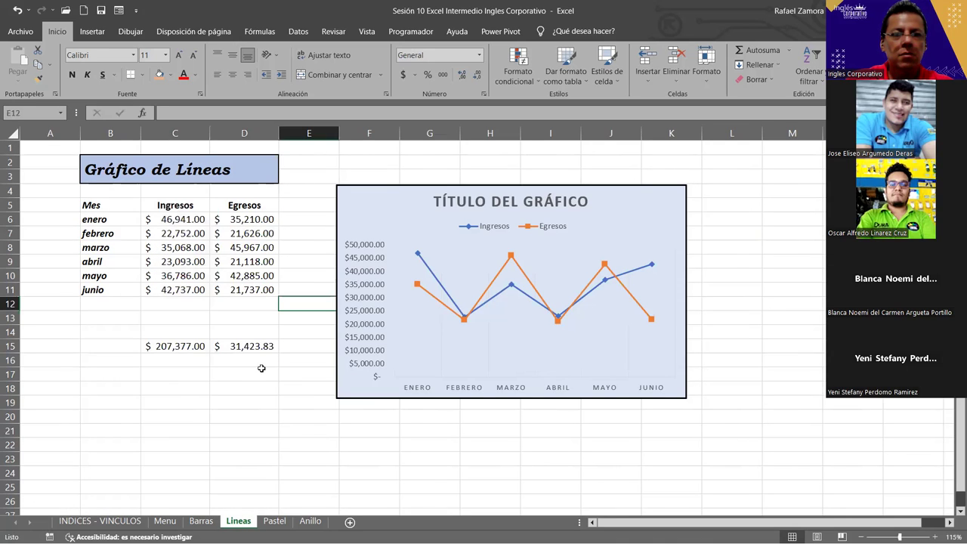
click(185, 220)
shift+click(238, 290)
drag(239, 290, 231, 290)
key(ctrl+c)
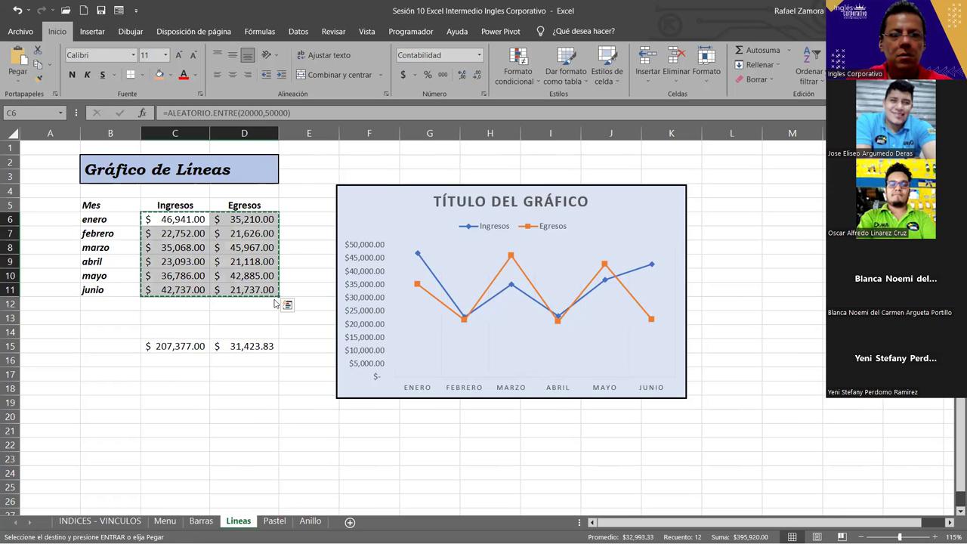
right_click(233, 290)
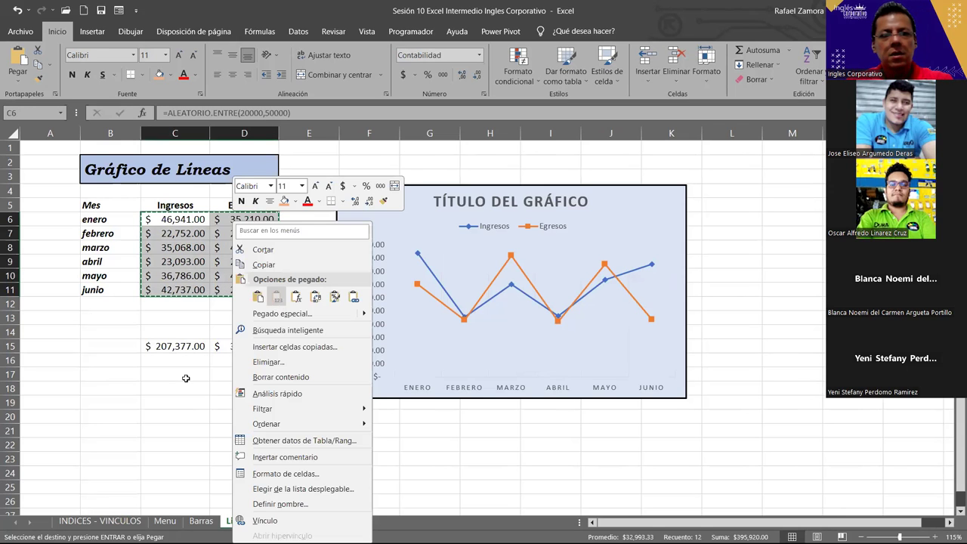
click(175, 373)
key(Escape)
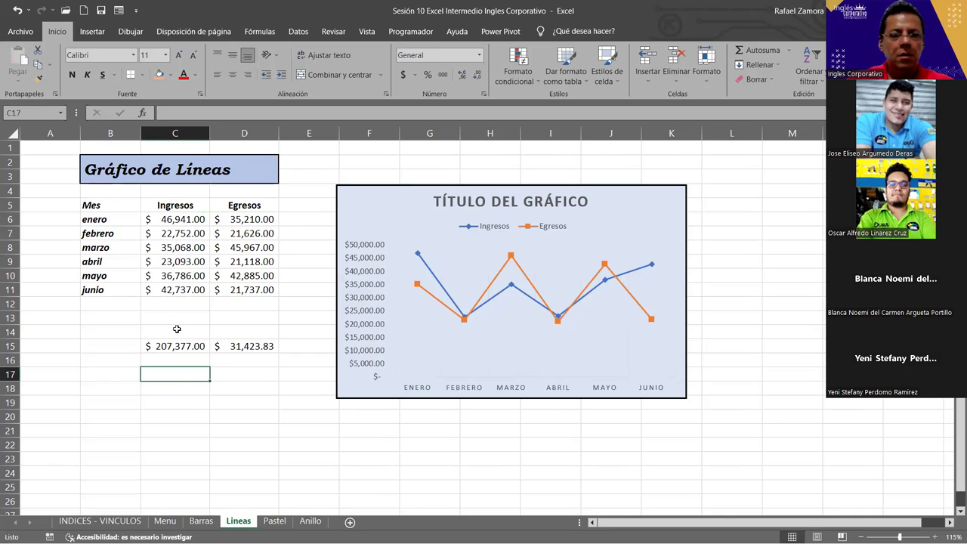
click(176, 328)
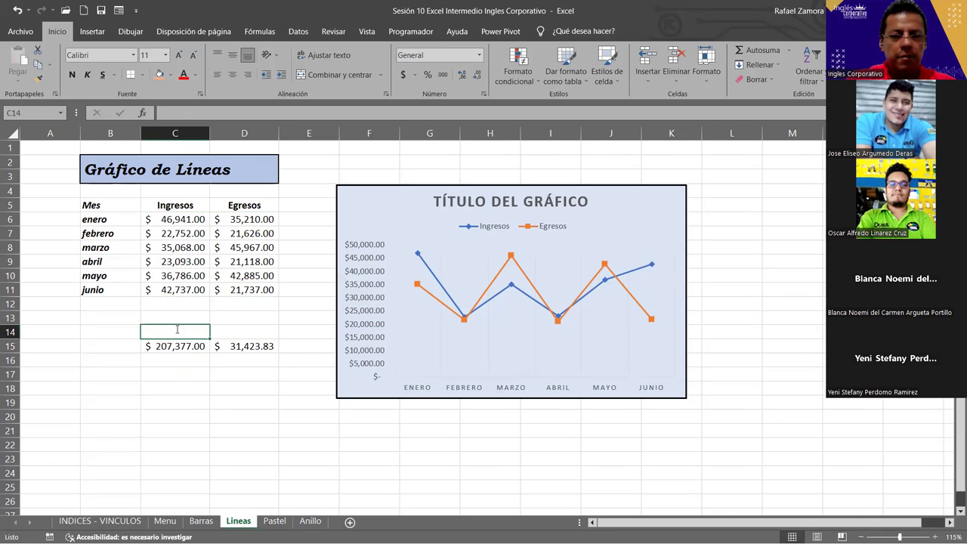
Label C14 SUMA and D14 PROMEDIO, centred and bold
text(SUMA)
key(Tab)
text(PROMEDIO)
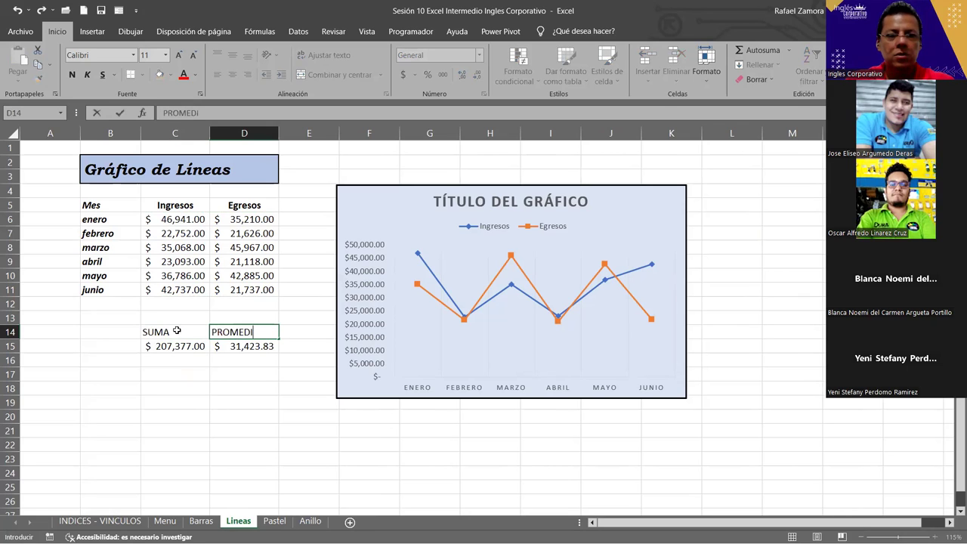
click(176, 329)
drag(217, 336, 250, 335)
click(232, 74)
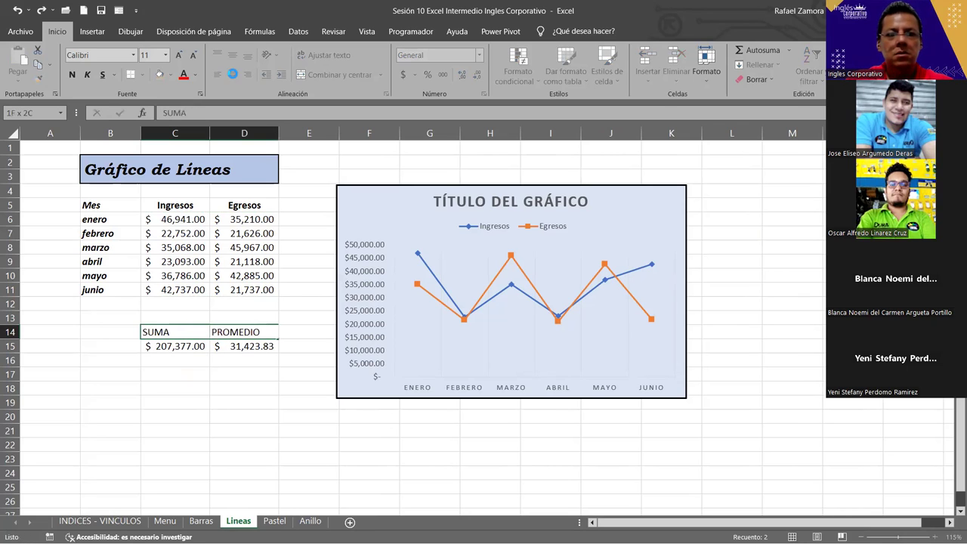
key(ctrl+n)
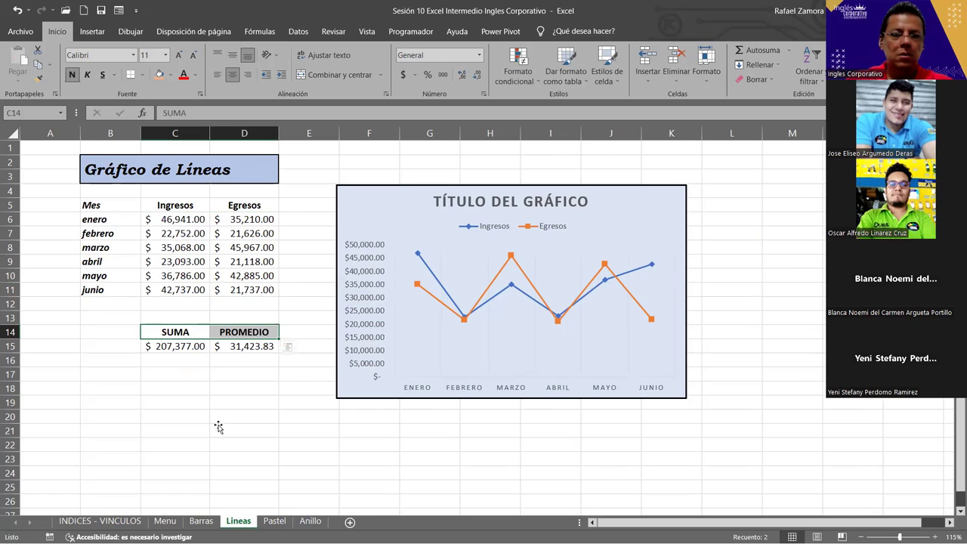
click(217, 428)
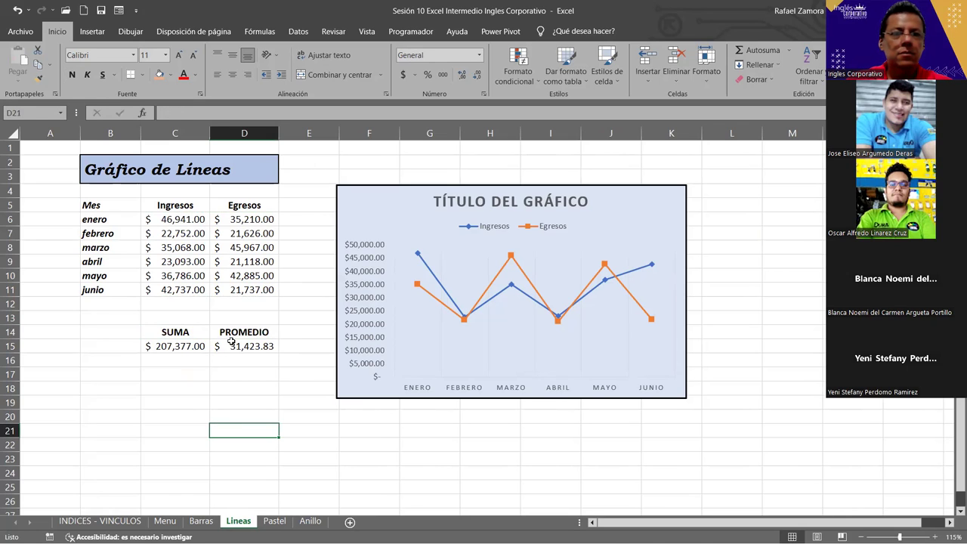
Give the SUMA and PROMEDIO labels in C14:D14 a light gold fill
drag(175, 332, 260, 349)
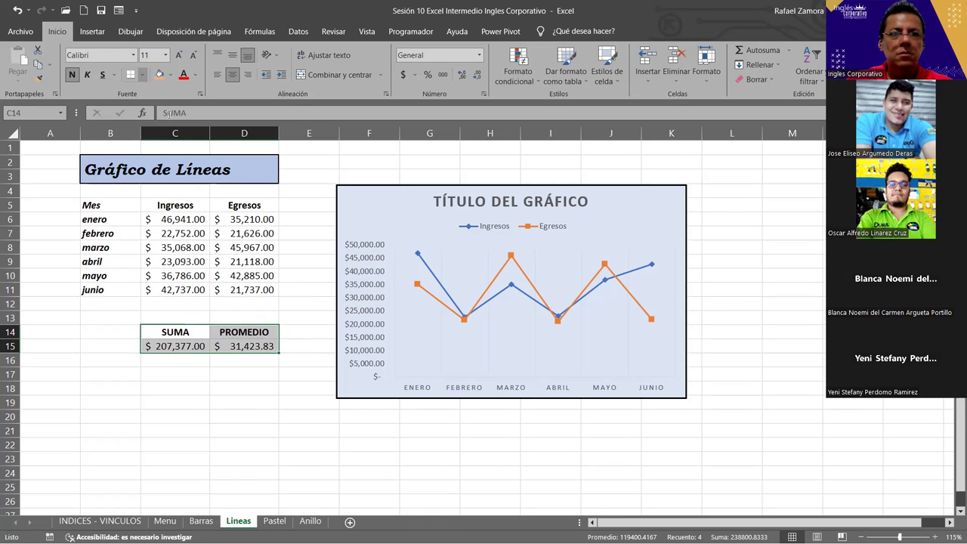
key(shift+Up)
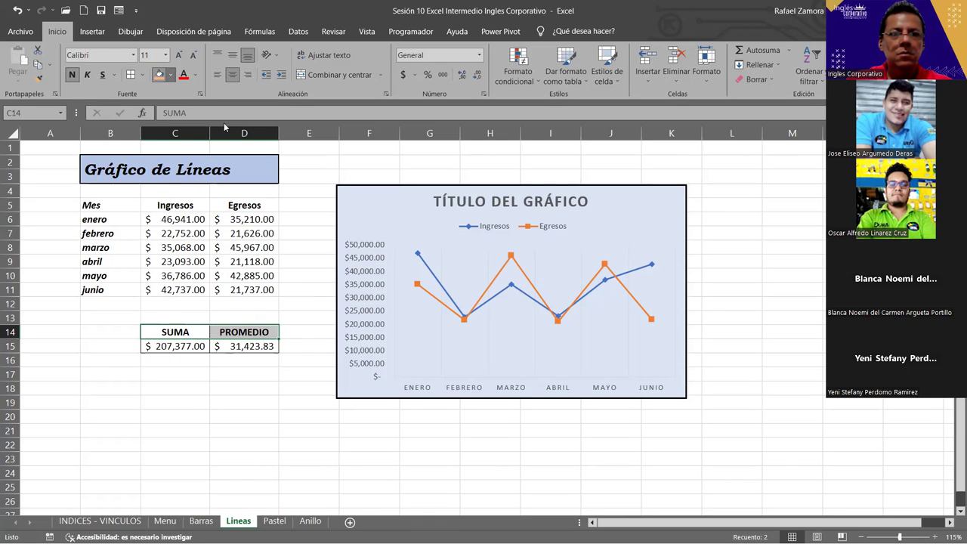
click(171, 74)
click(225, 120)
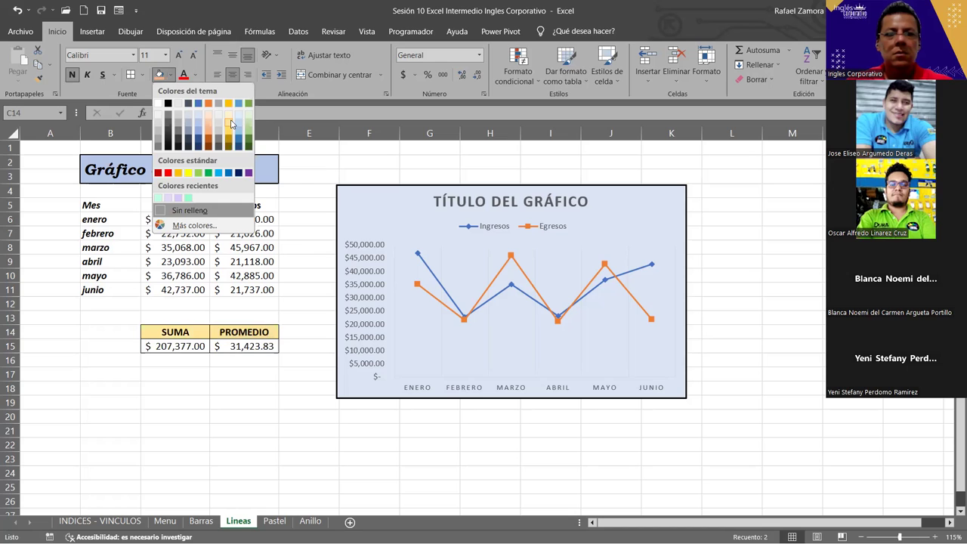
click(224, 391)
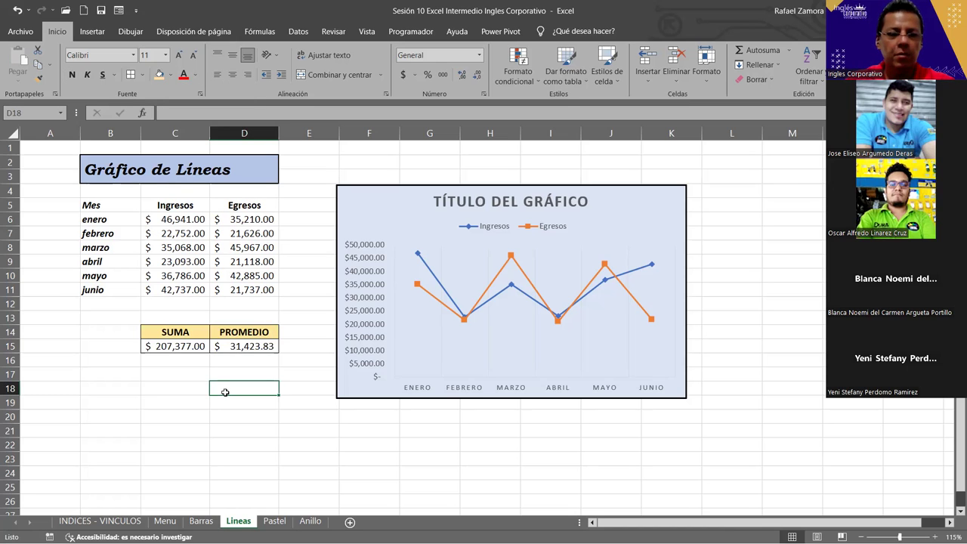
click(208, 522)
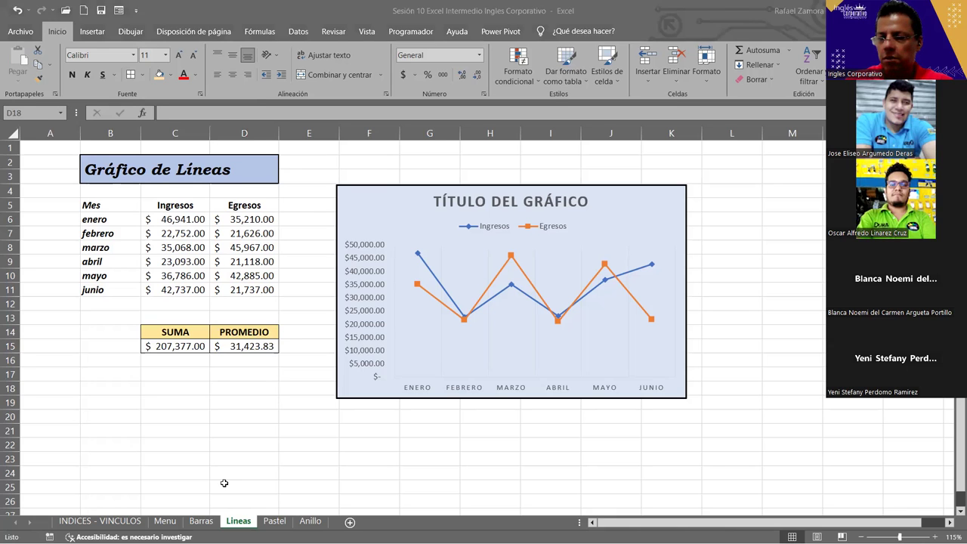
click(231, 522)
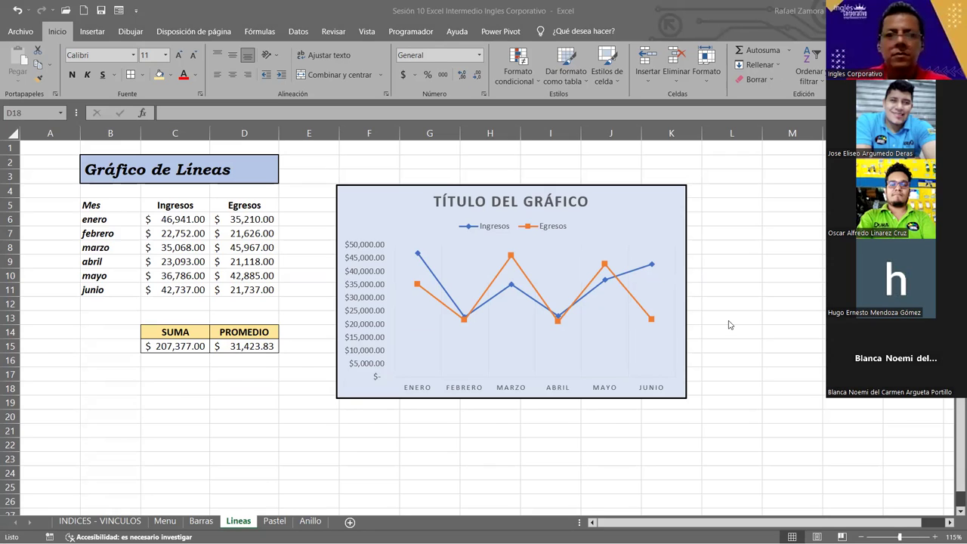
click(779, 264)
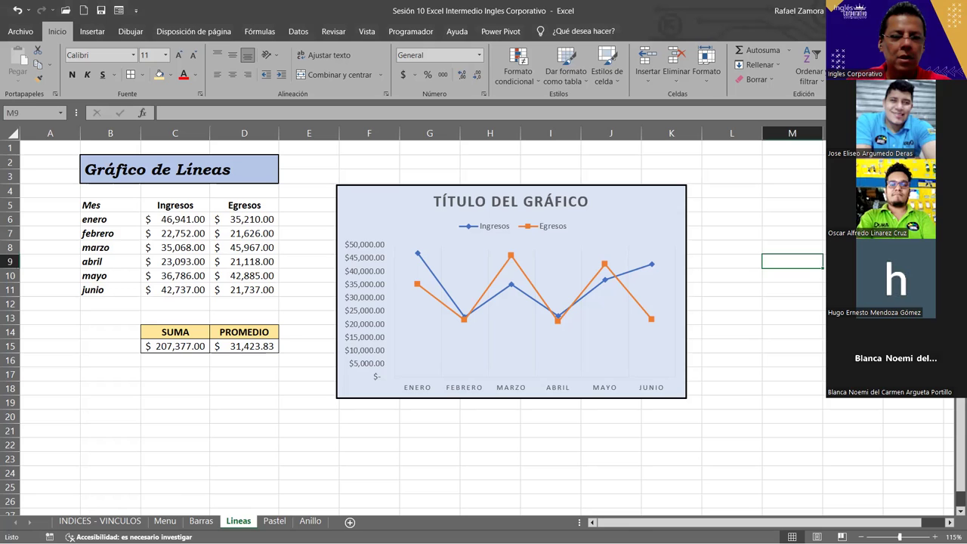
key(ctrl+Page_Up)
key(ctrl+Page_Up)
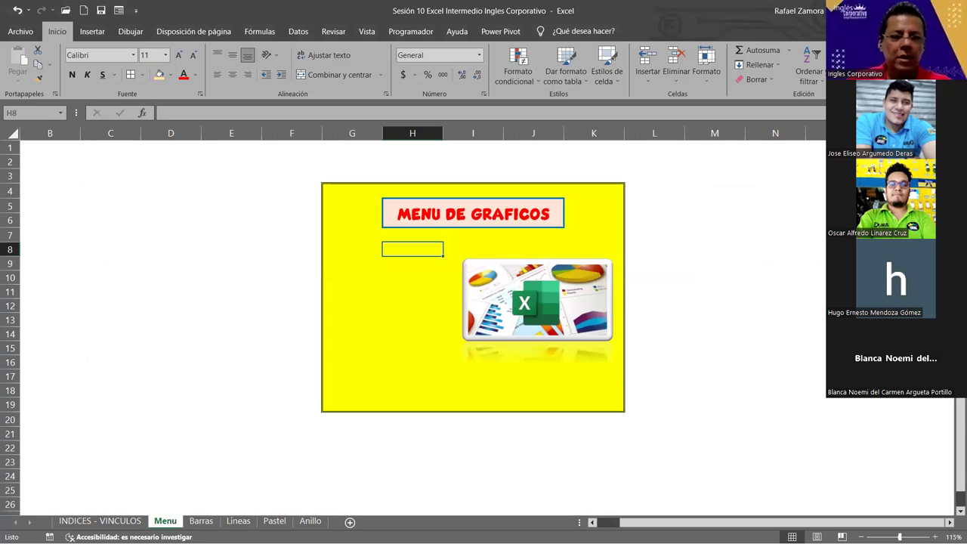
click(208, 524)
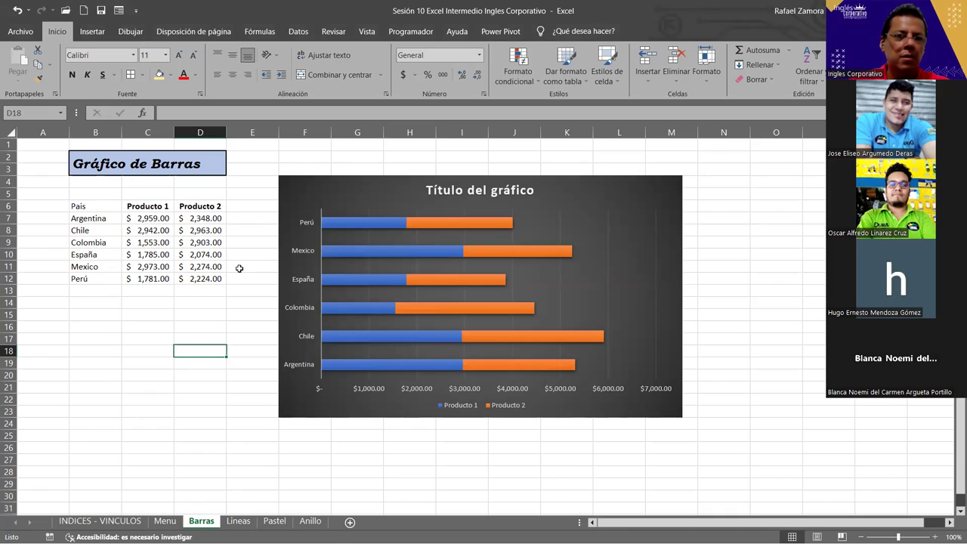
click(156, 227)
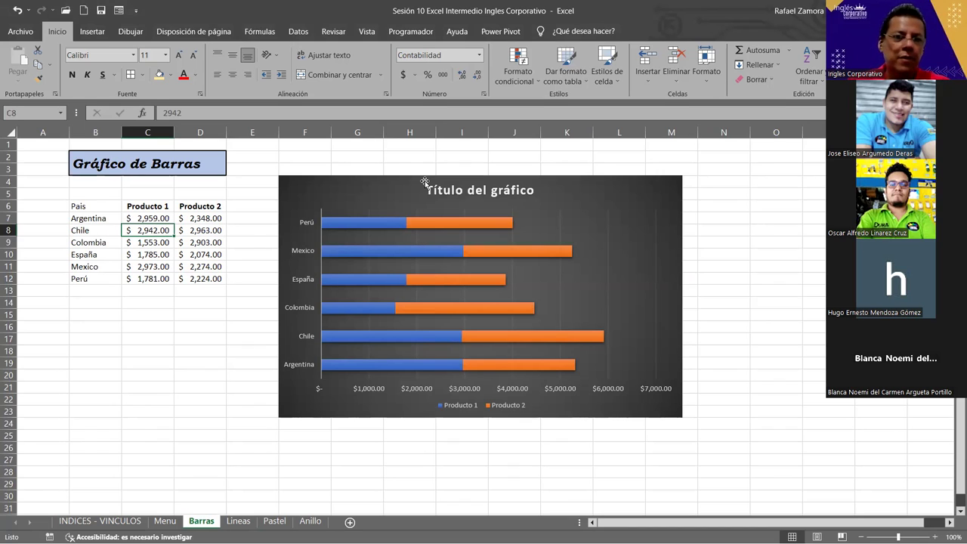
click(239, 521)
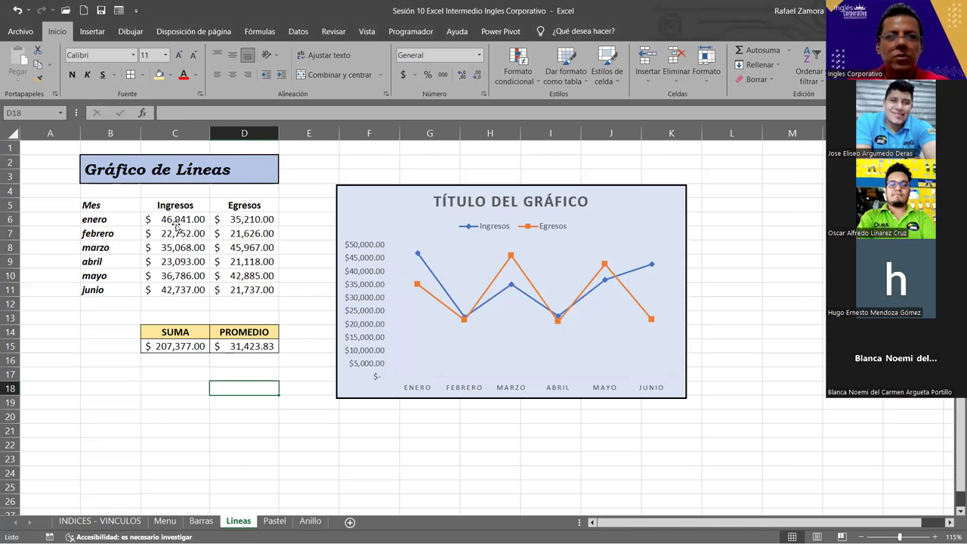
click(175, 221)
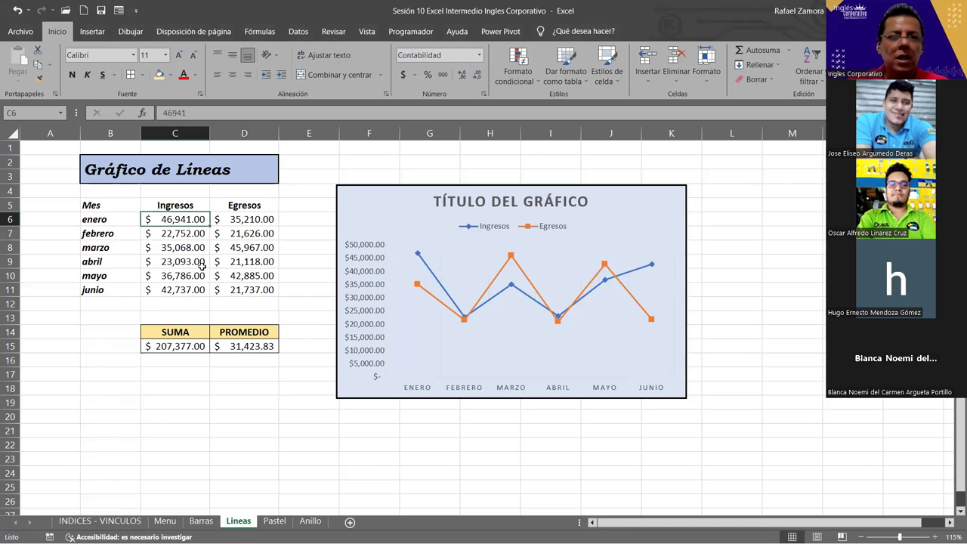
click(249, 427)
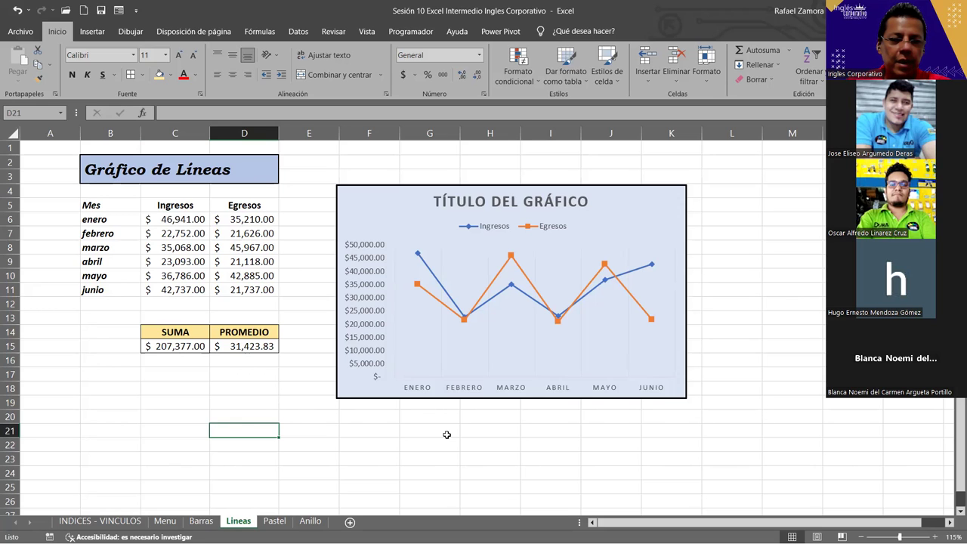
click(201, 521)
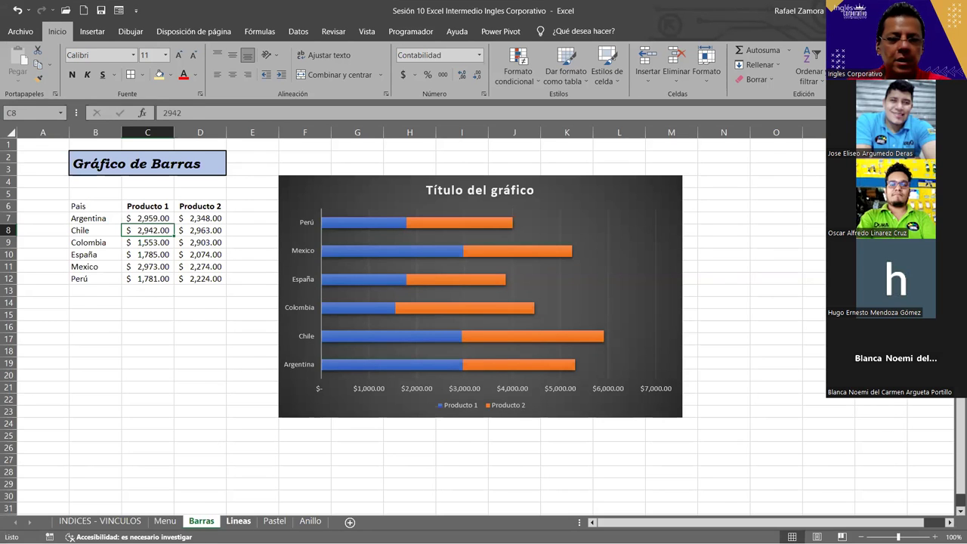
click(240, 523)
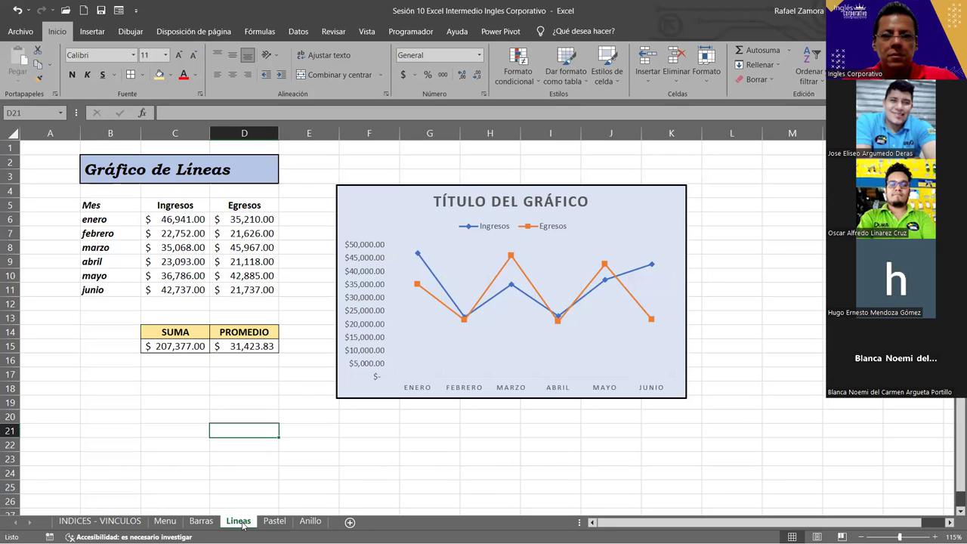
click(201, 520)
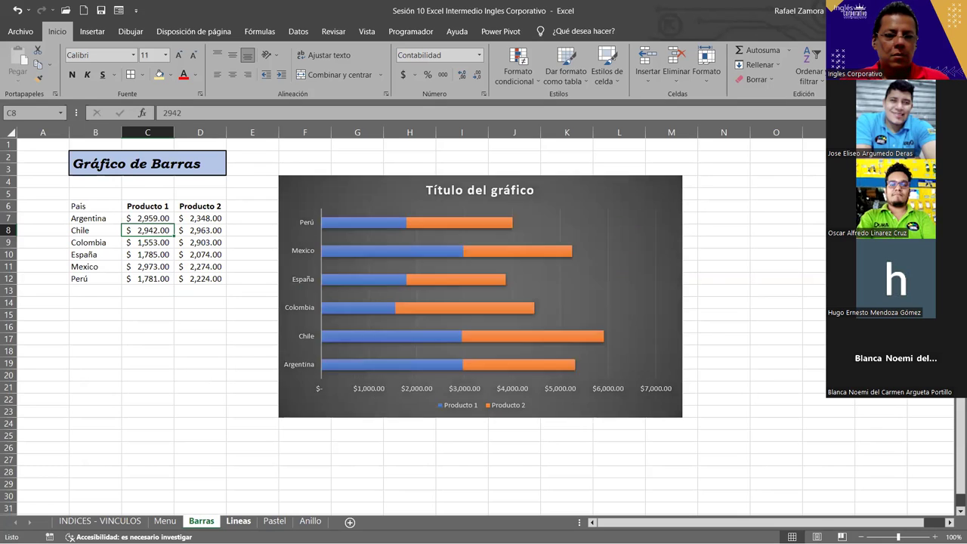
click(238, 521)
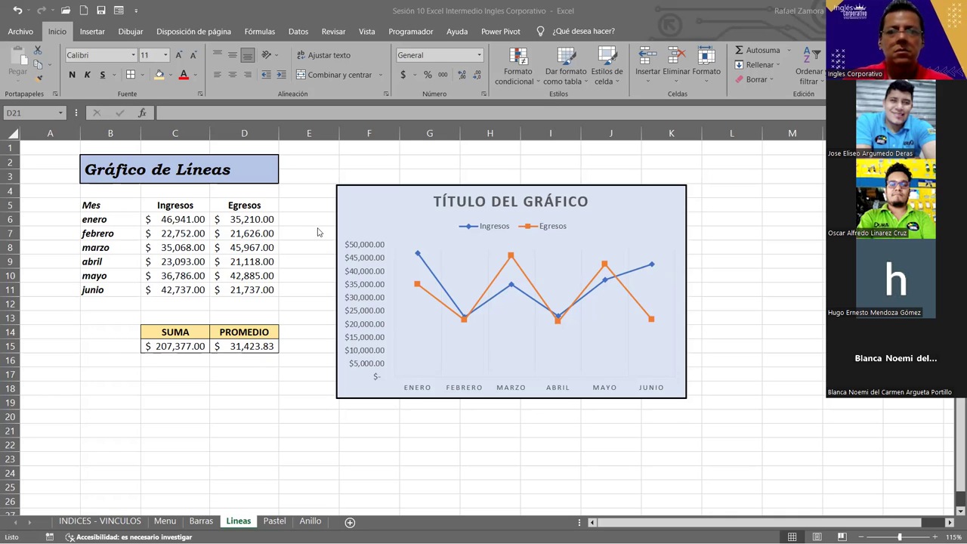
key(alt+Tab)
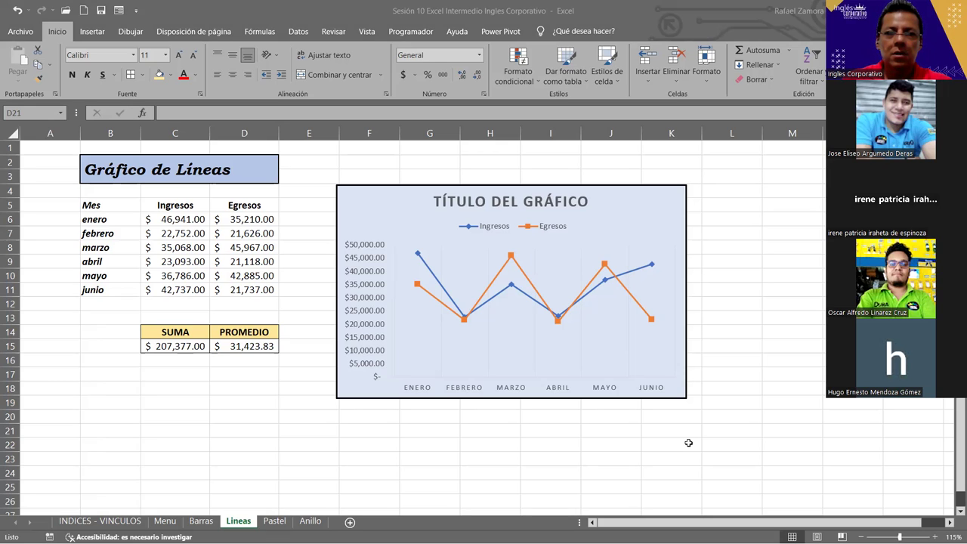
Select cell E23 below the line chart
click(327, 455)
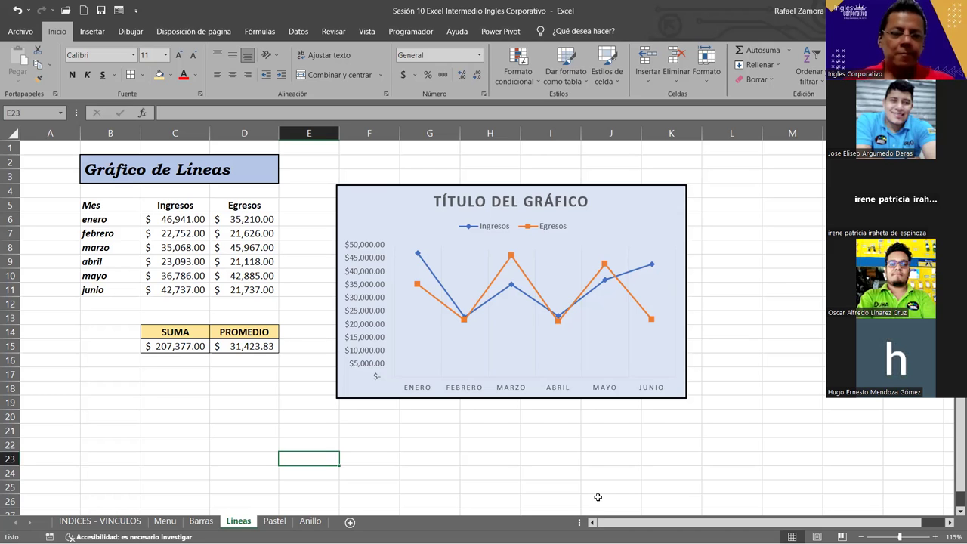
click(195, 522)
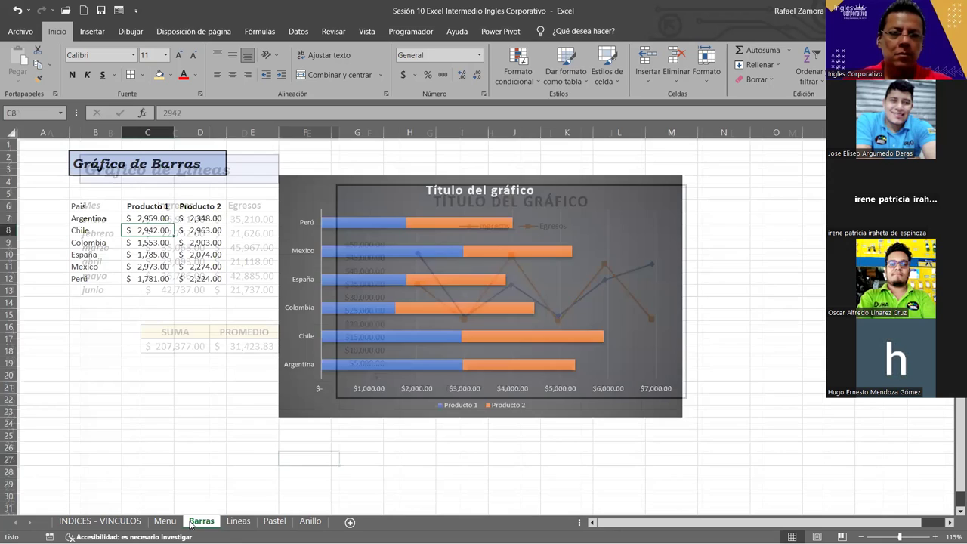
click(238, 521)
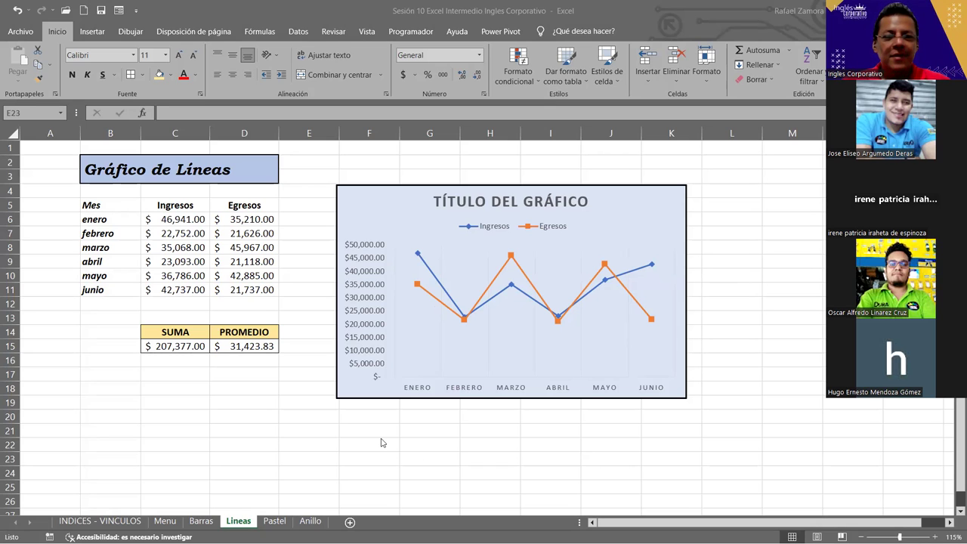
On the Pastel sheet, enter headers Mes in B5 and Ventas in C5
click(272, 522)
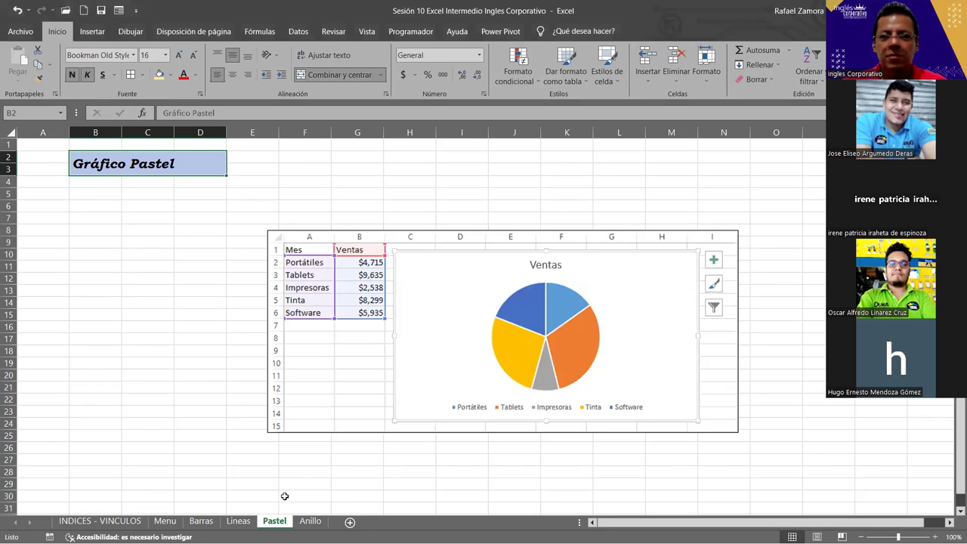
click(83, 191)
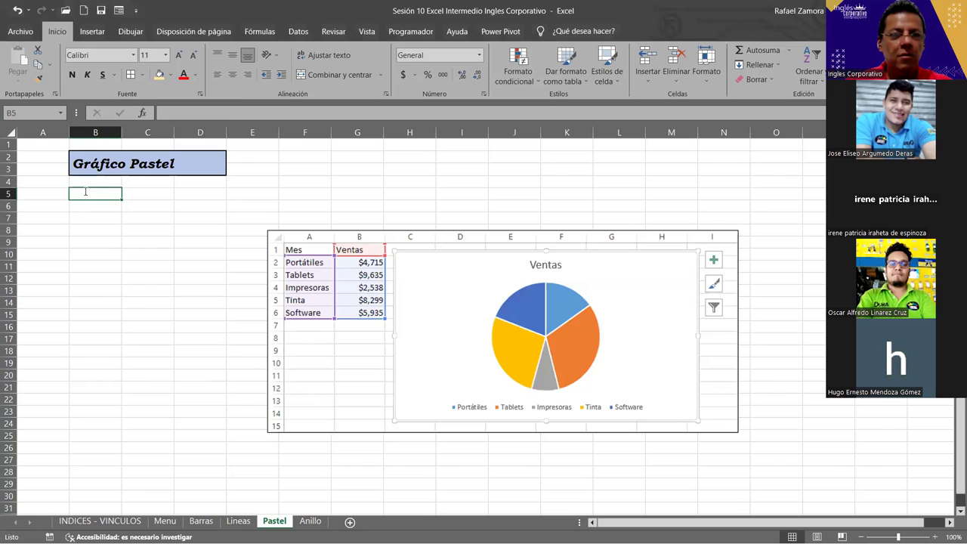
text(Mes)
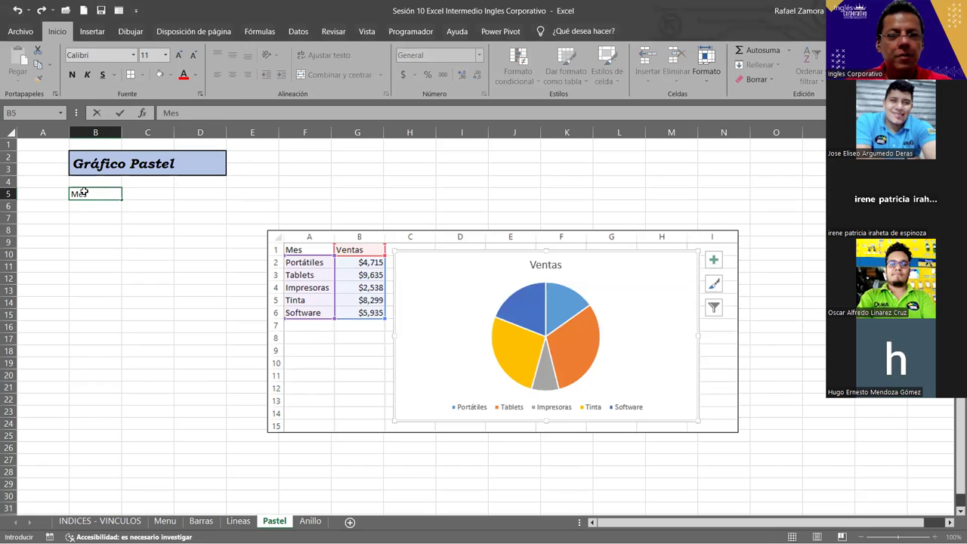
key(Tab)
text(V)
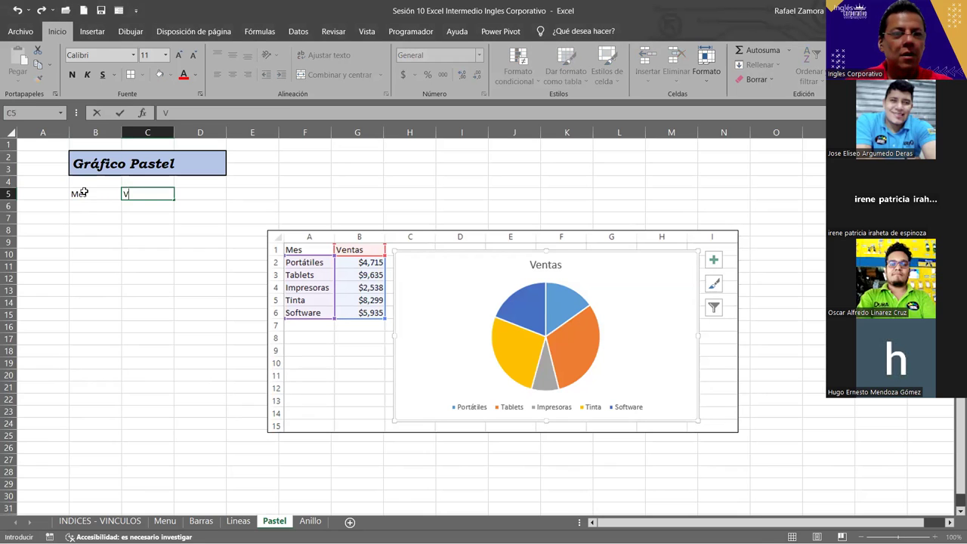
text(entas)
key(Return)
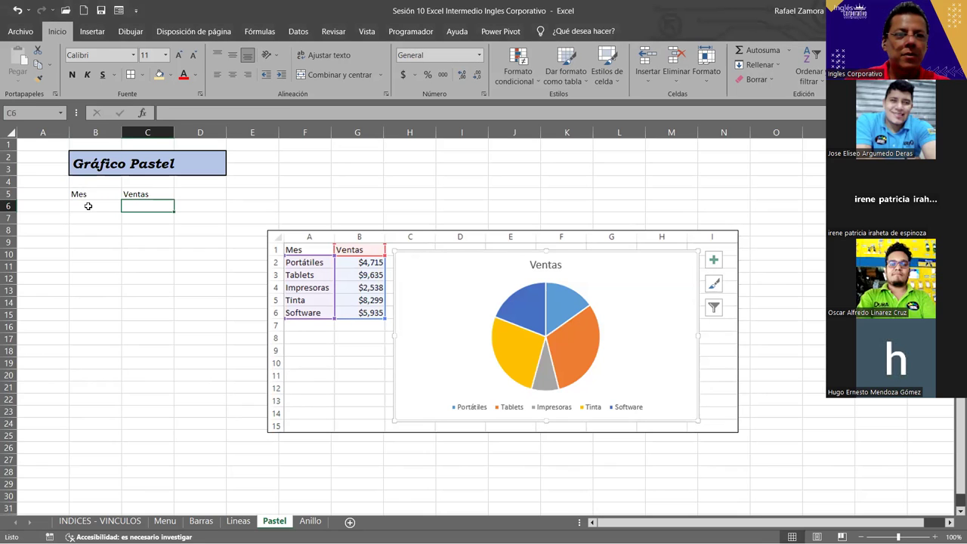
List Portátiles, Tablets, Impresoras, Tinta and Software in B6:B10
click(88, 205)
text(Portát)
text(il)
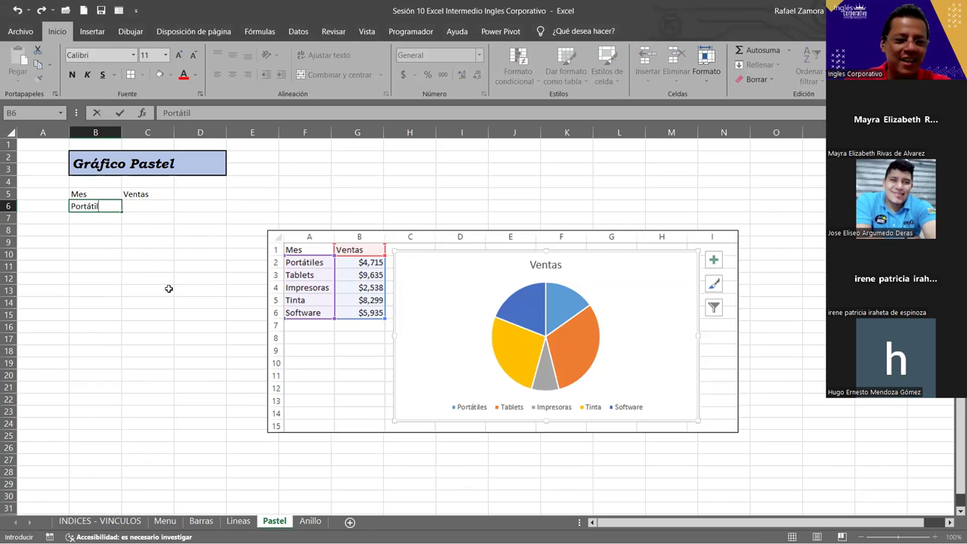
text(es)
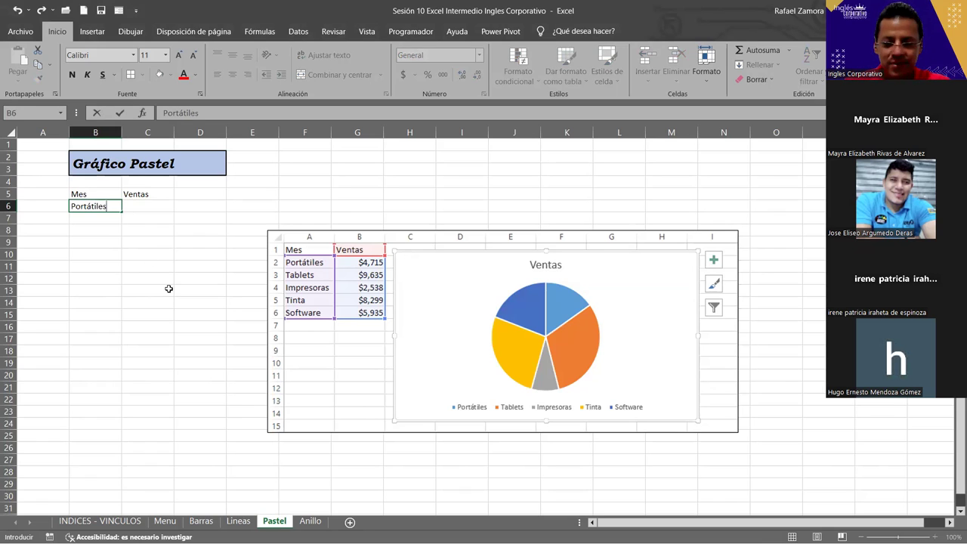
key(Return)
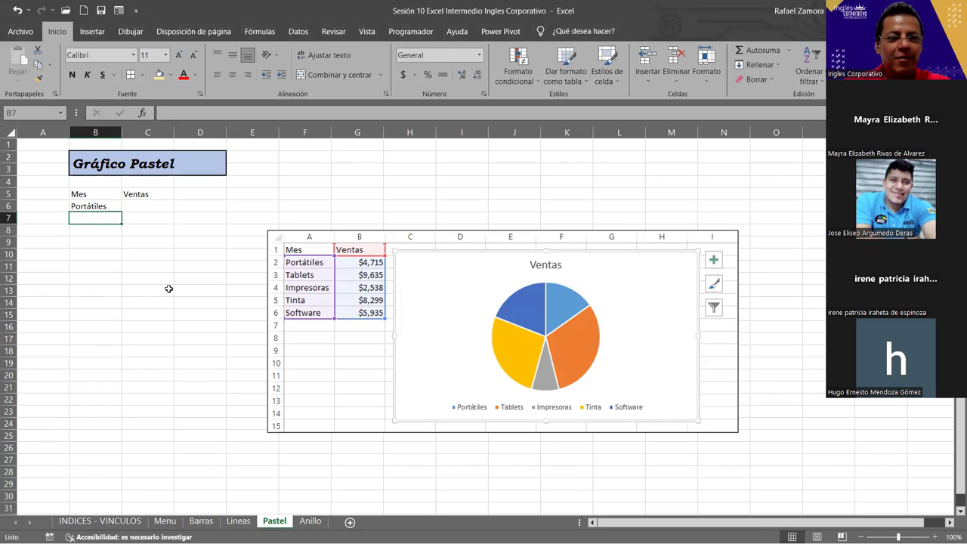
text(Tables)
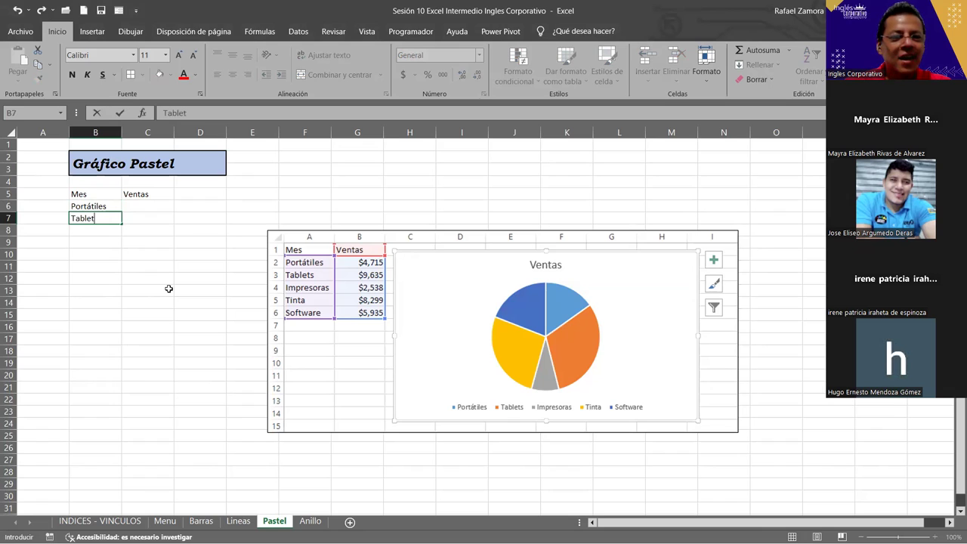
text(s)
key(Return)
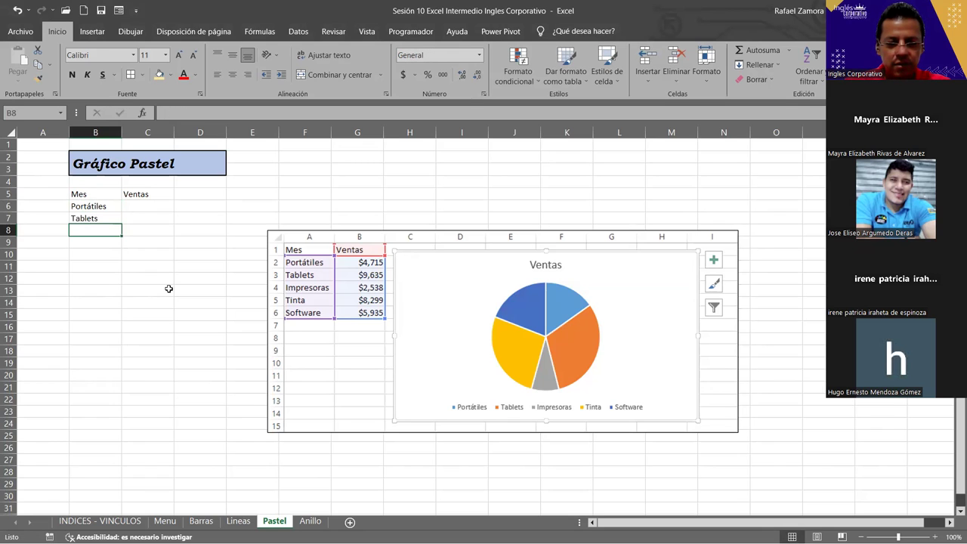
text(Impresor)
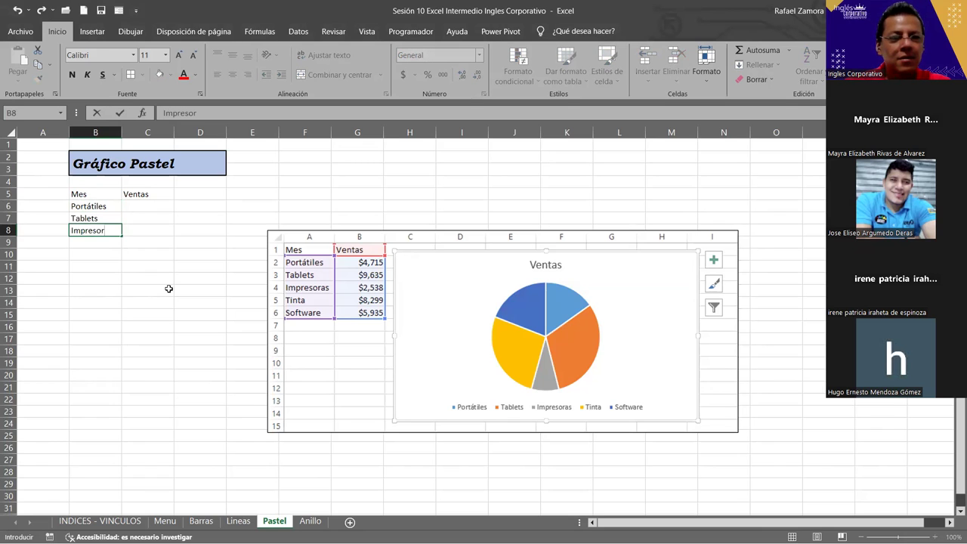
text(as)
key(Return)
text(Tinta)
key(Return)
text(Software)
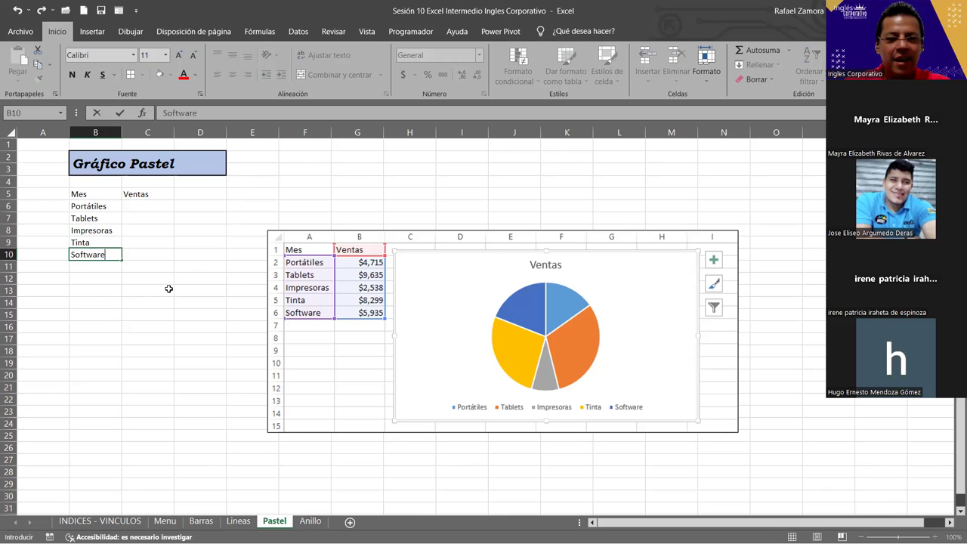
key(Return)
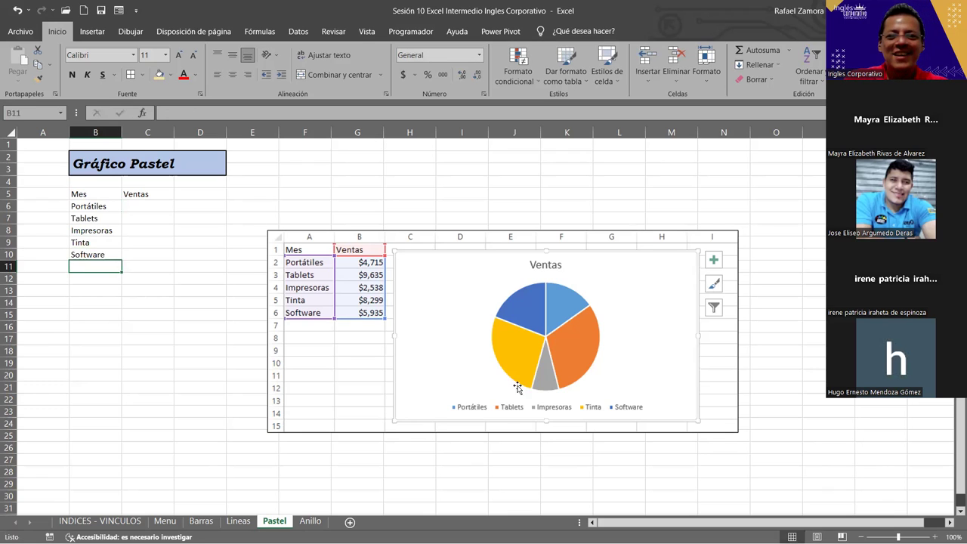
click(455, 348)
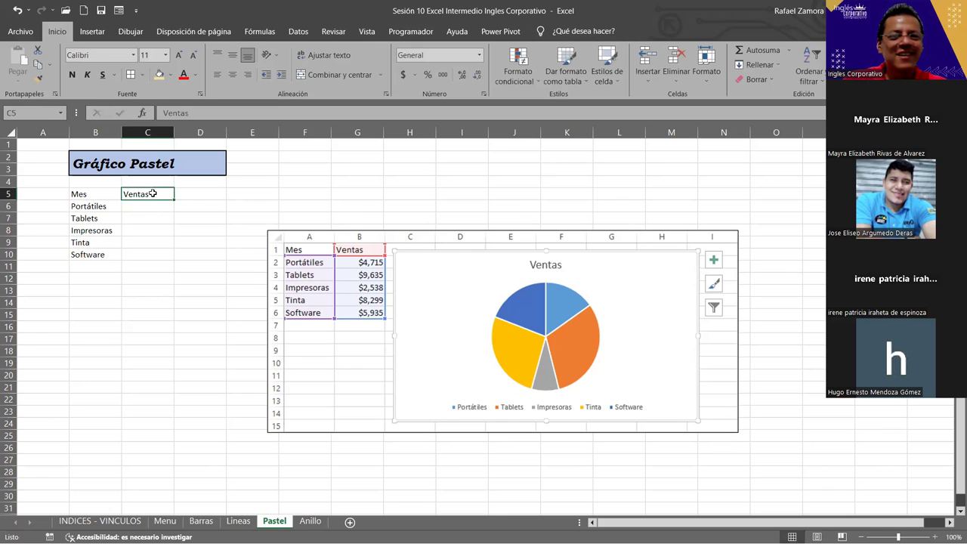
Make the Mes and Ventas headers in B5:C5 centred and bold
drag(512, 343, 518, 345)
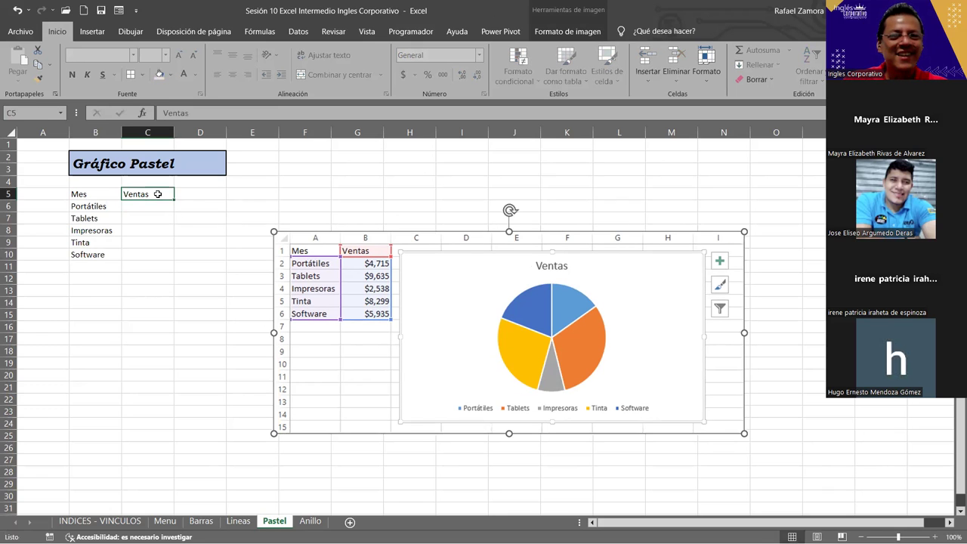
drag(157, 194, 97, 194)
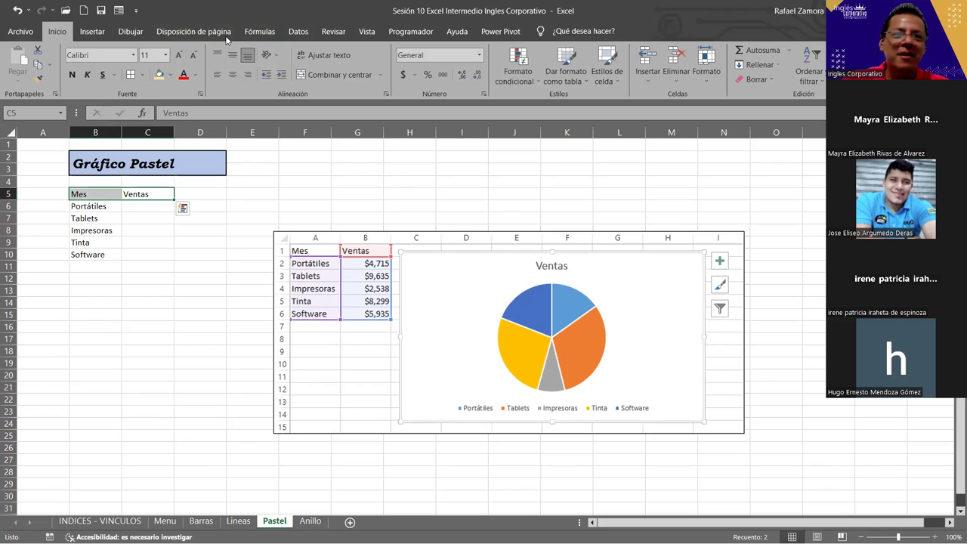
click(237, 74)
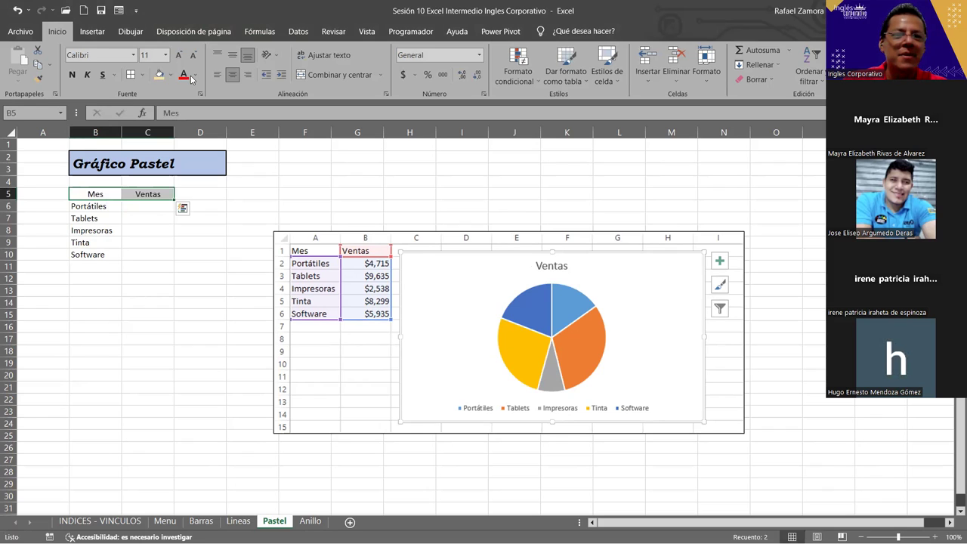
key(ctrl+n)
click(184, 287)
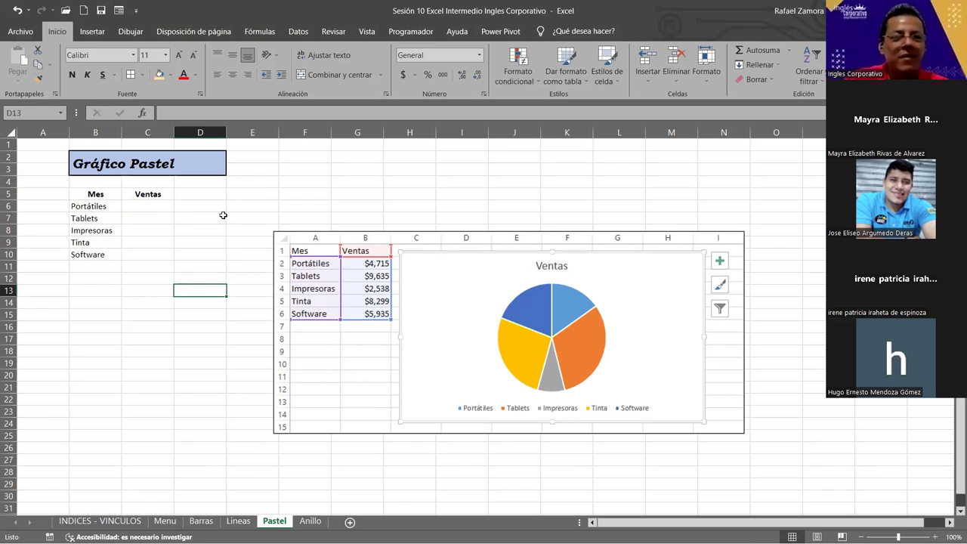
Apply accounting currency format to the Ventas cells C6:C10
click(148, 208)
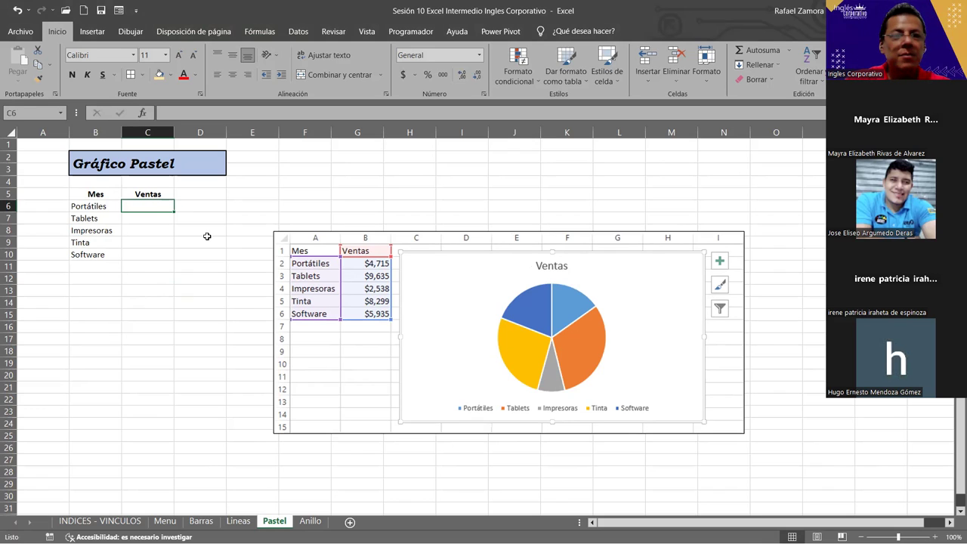
drag(149, 210, 139, 253)
click(401, 77)
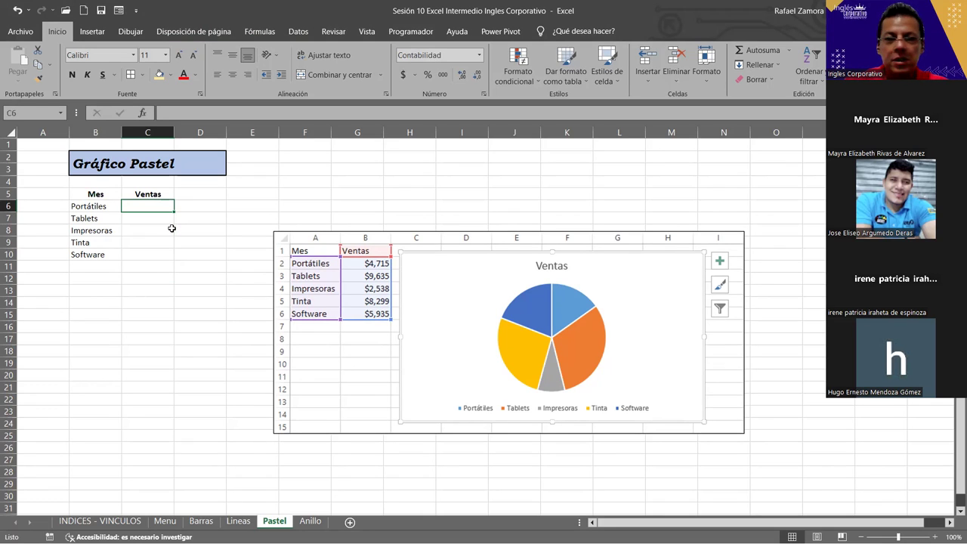
key(Left)
key(Left)
key(End)
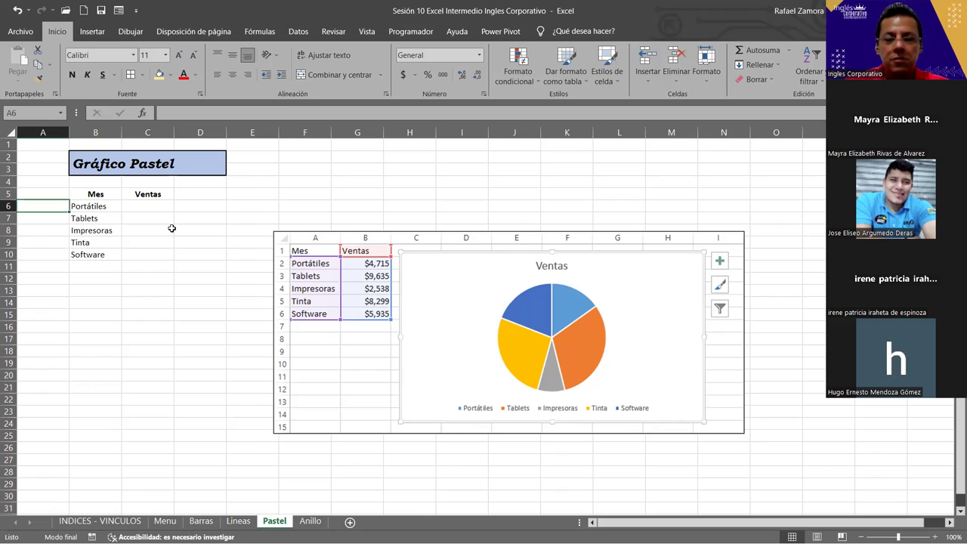
key(Right)
key(Right)
key(Right)
key(Left)
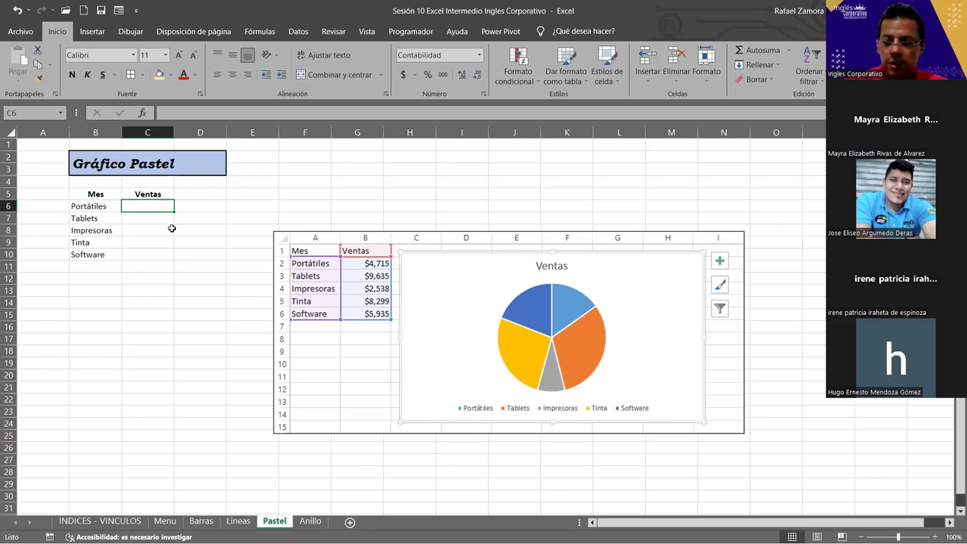
Enter Ventas amounts 4715, 9635, 2538, 8299 and 5935 in C6:C10
text(4,7)
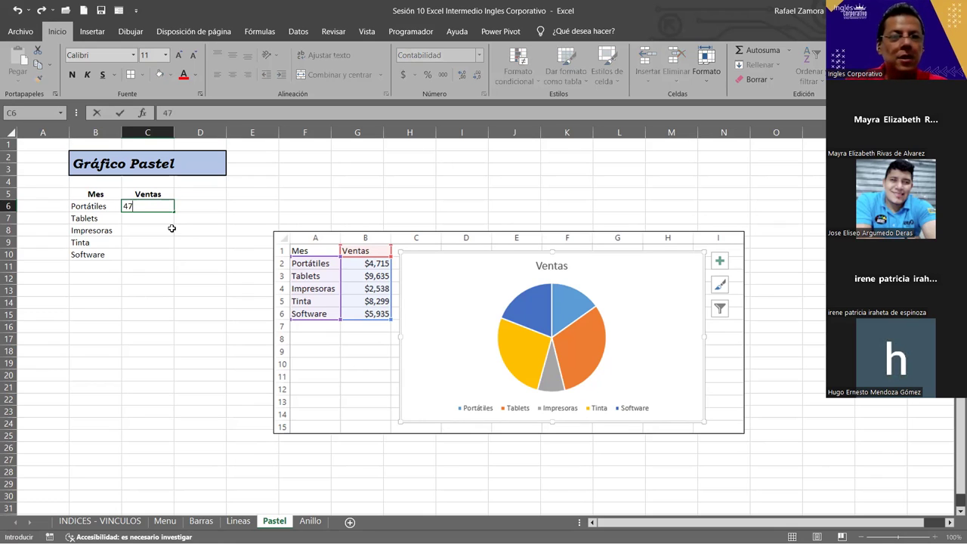
text(15)
key(Return)
text(9,)
text(6)
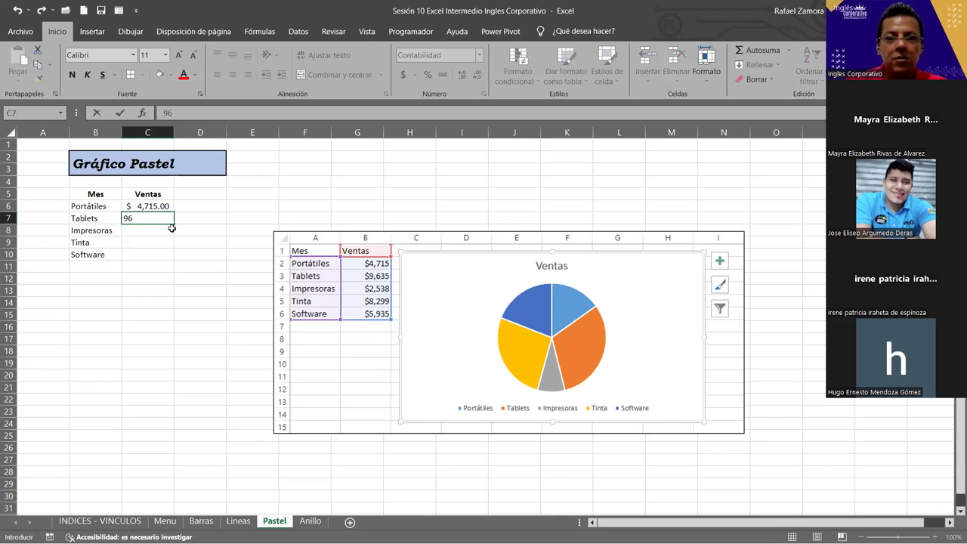
text(35)
key(Return)
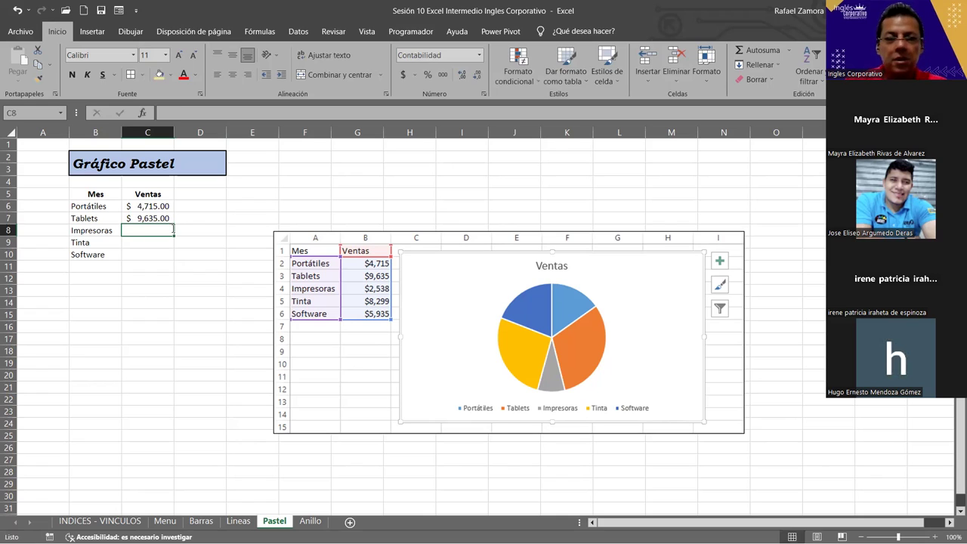
text(2538)
key(Return)
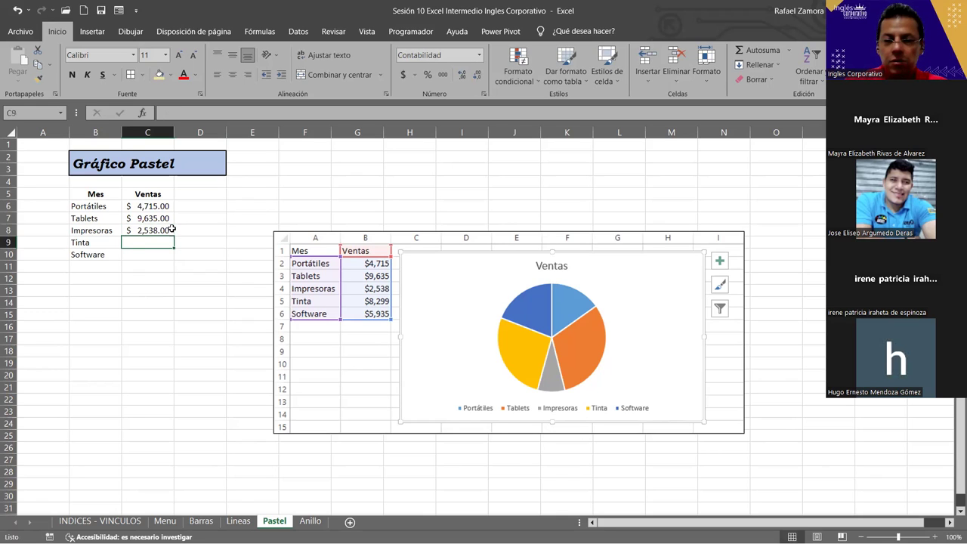
text(8,29)
text(9)
key(Return)
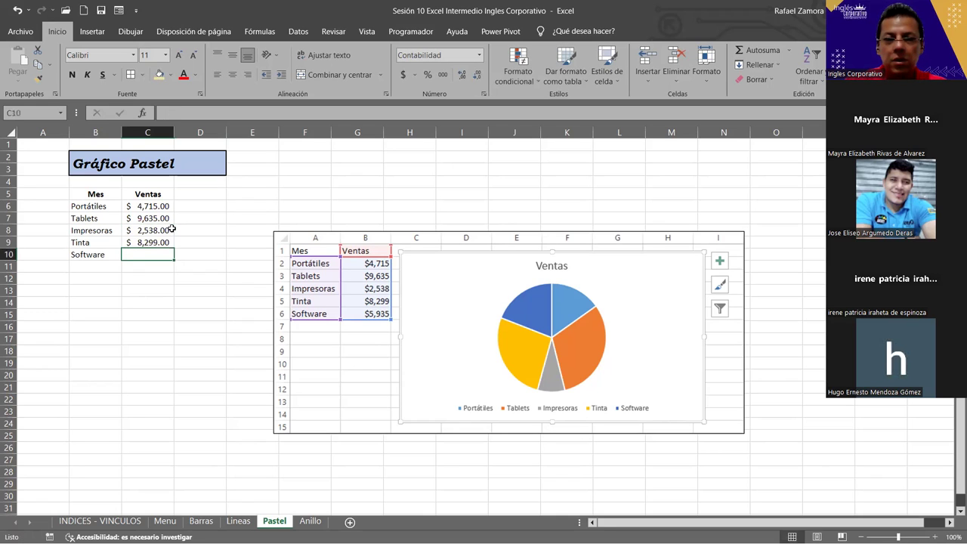
text(5,9)
text(35)
key(Return)
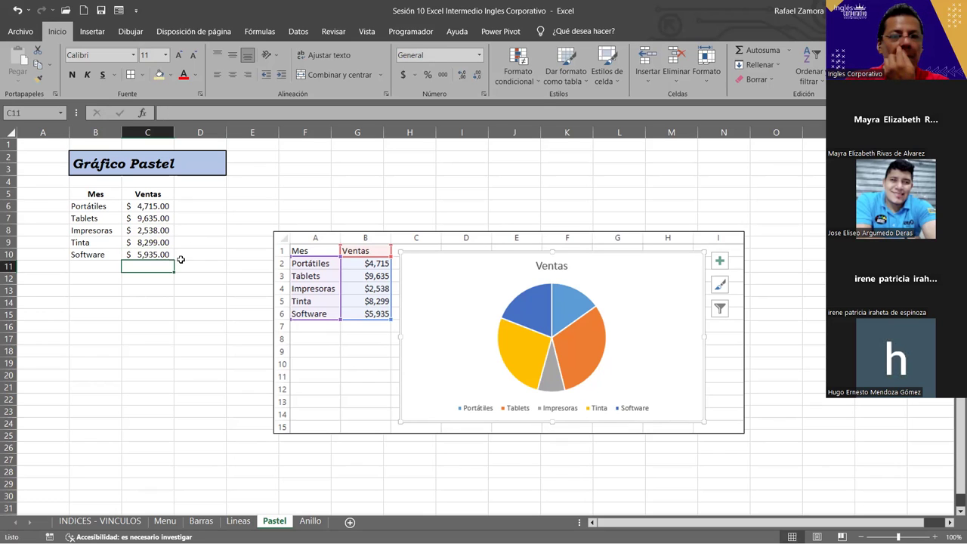
drag(162, 208, 156, 255)
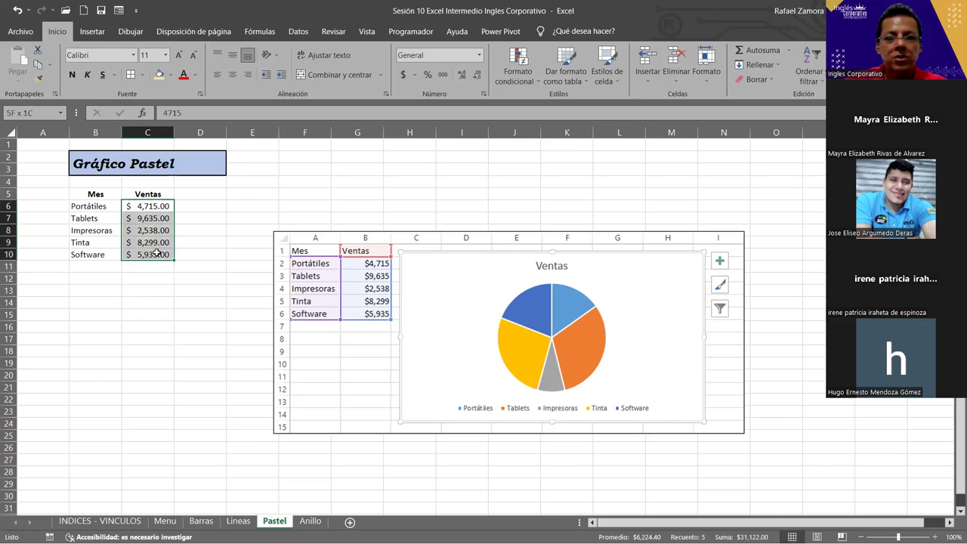
click(541, 347)
key(Delete)
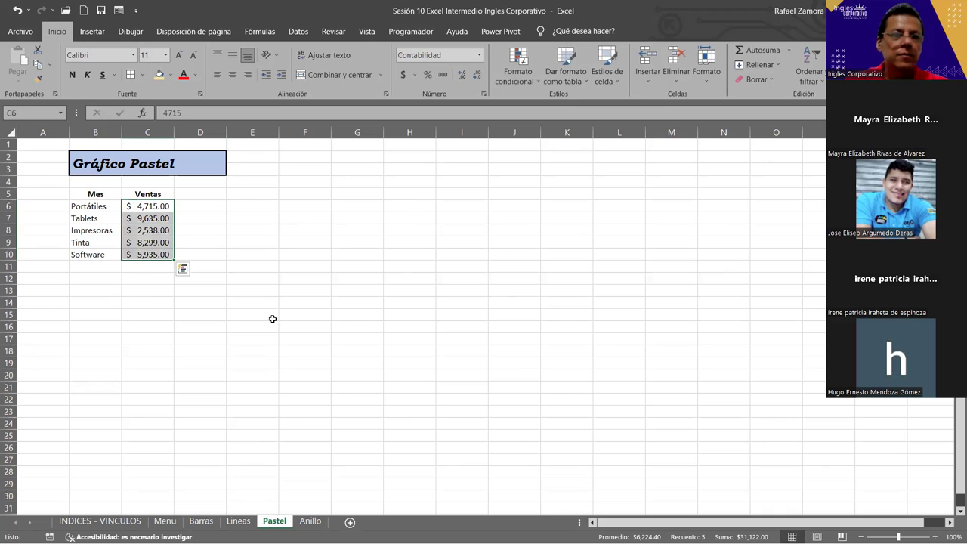
click(273, 317)
drag(167, 210, 149, 252)
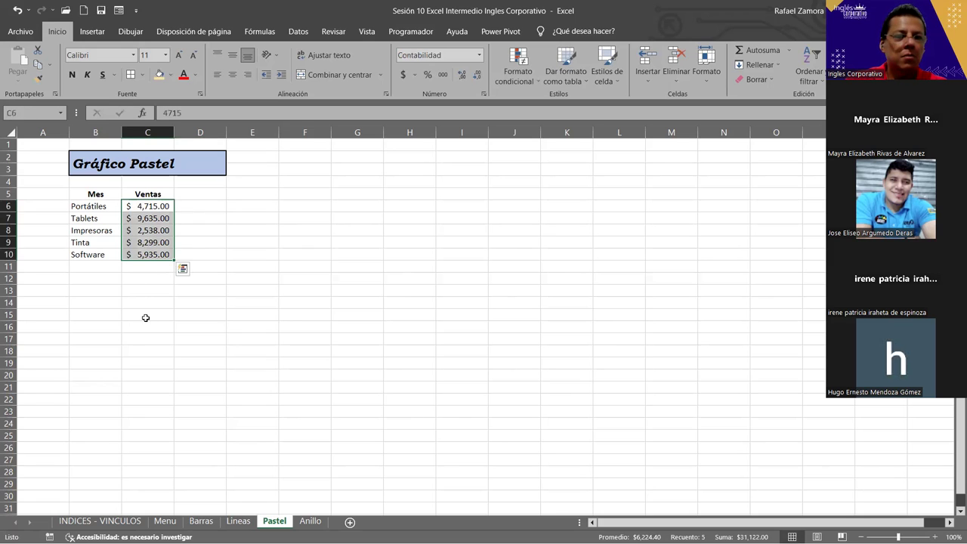
click(144, 288)
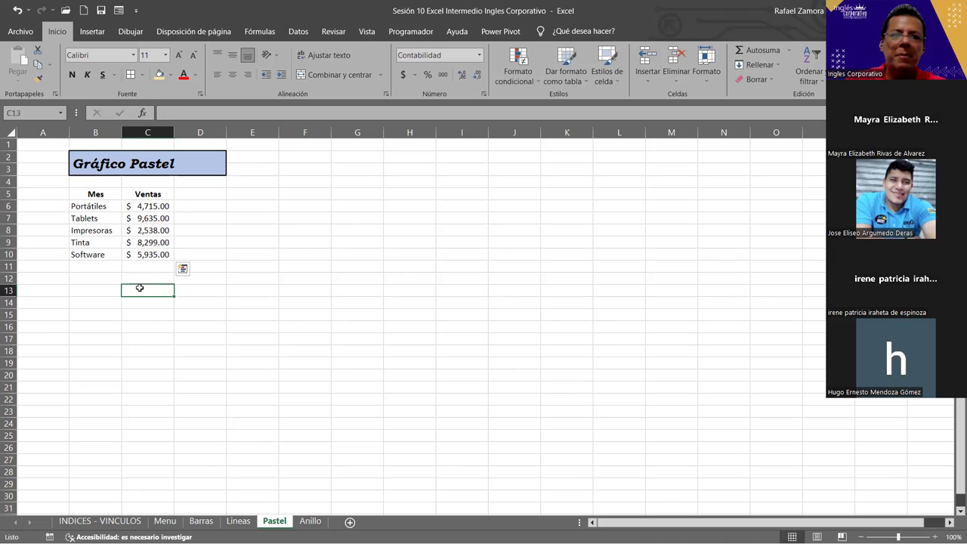
click(772, 57)
key(Return)
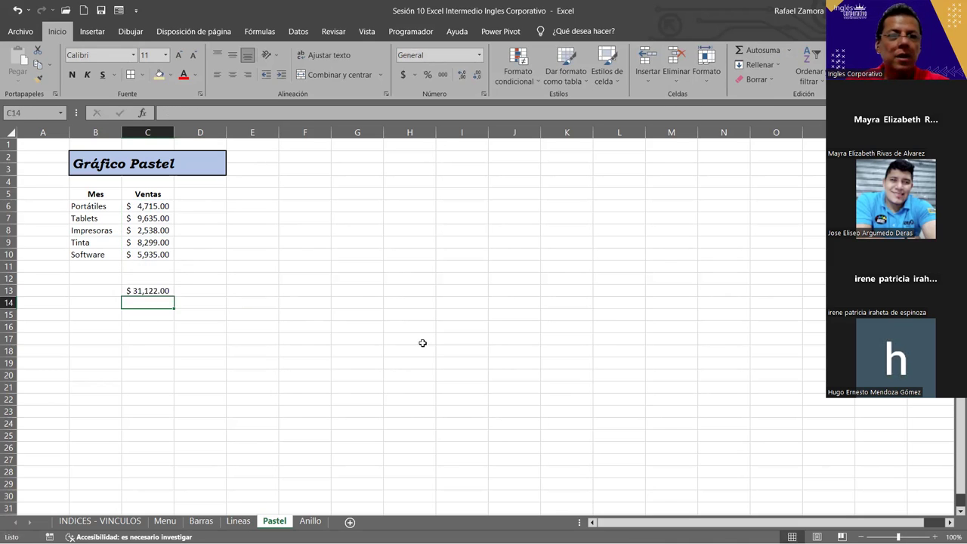
ctrl+scroll(422, 343, up, 2)
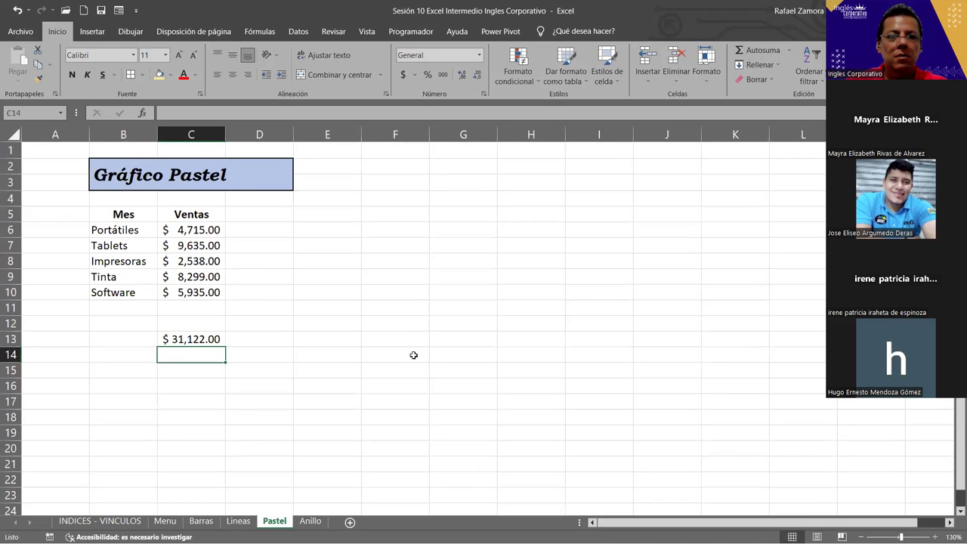
click(189, 336)
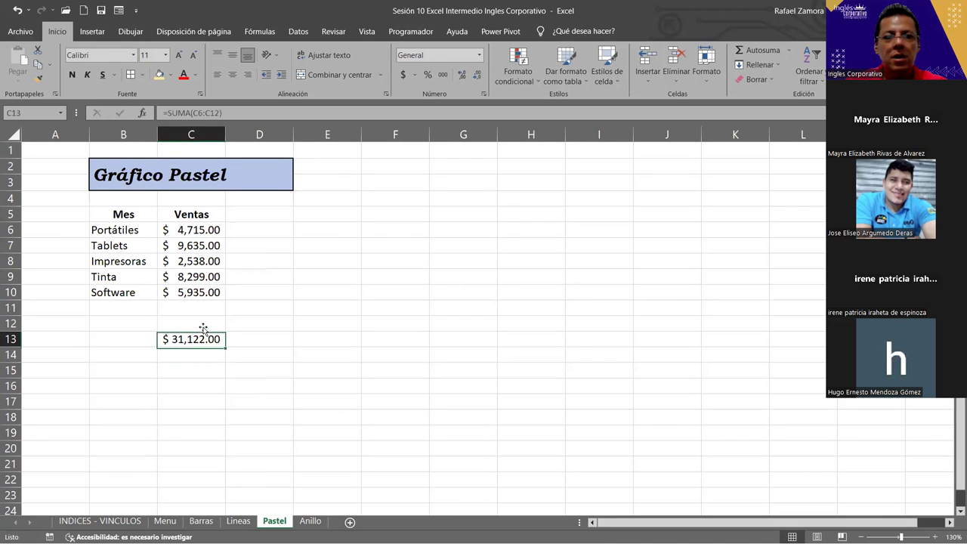
Shade the C13 total peach and type SUMA in C12
click(171, 75)
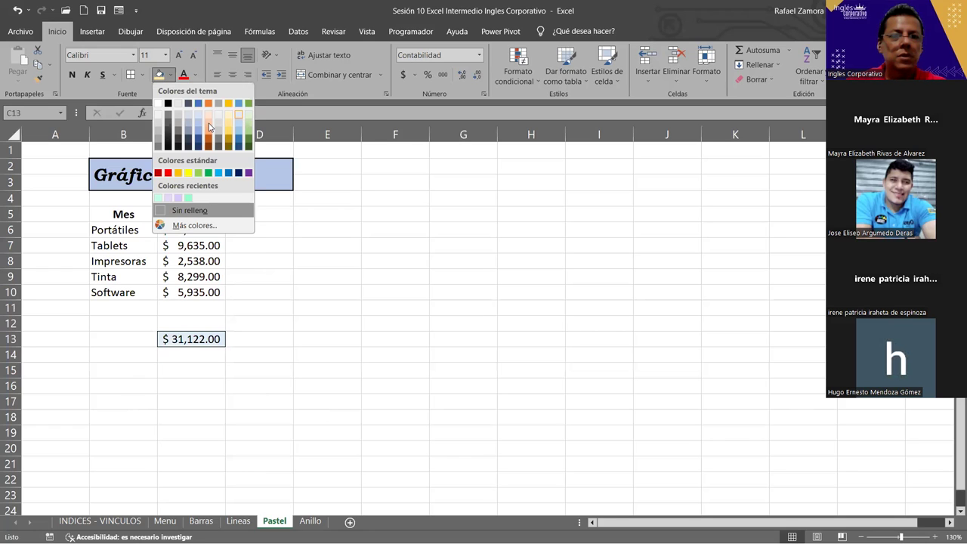
click(182, 353)
click(187, 321)
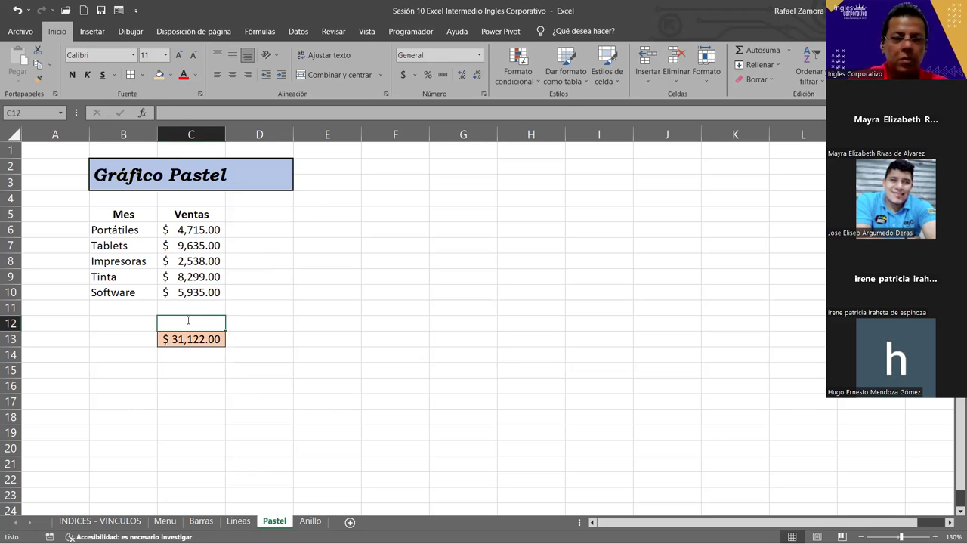
text(SUMA)
key(Return)
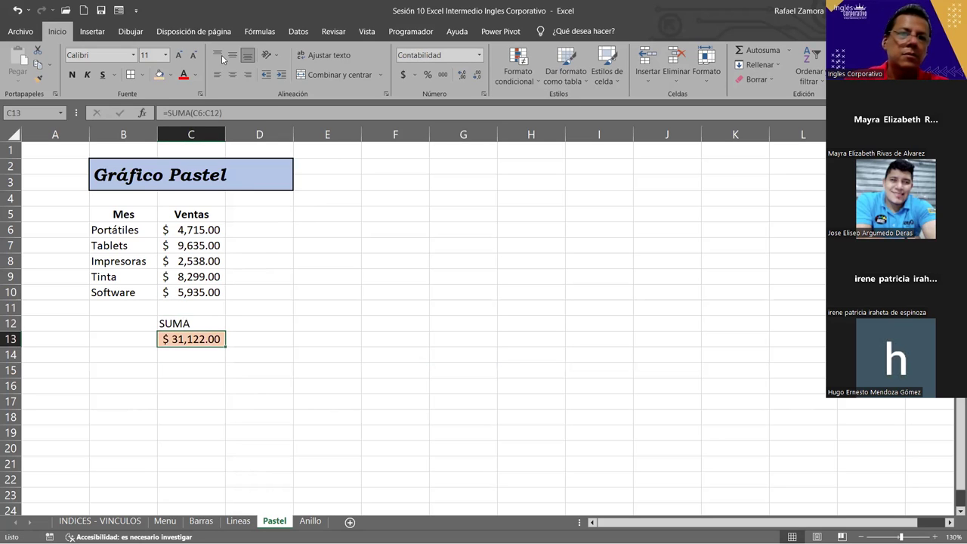
Centre and bold the SUMA label, then select the Mes/Ventas table B5:C10
key(Up)
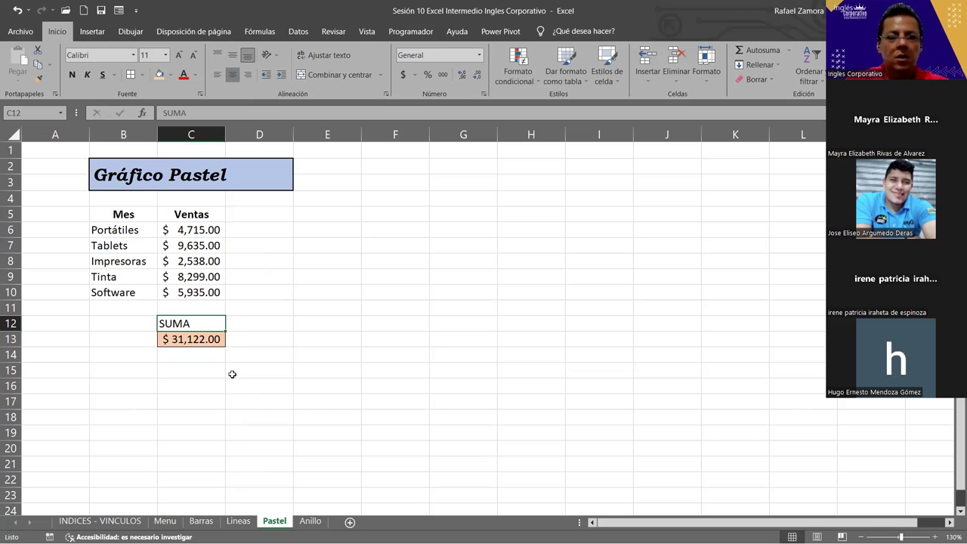
click(395, 401)
click(198, 321)
key(ctrl+n)
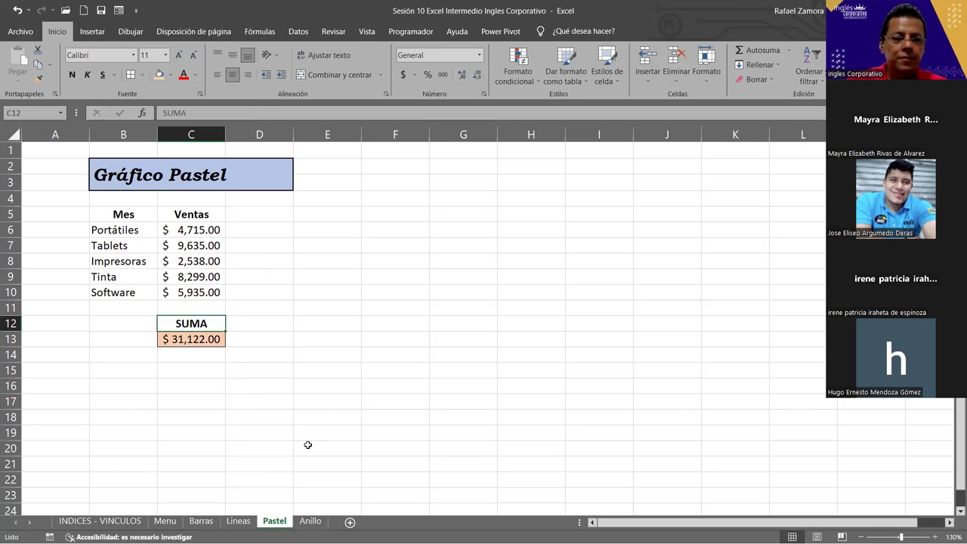
click(307, 445)
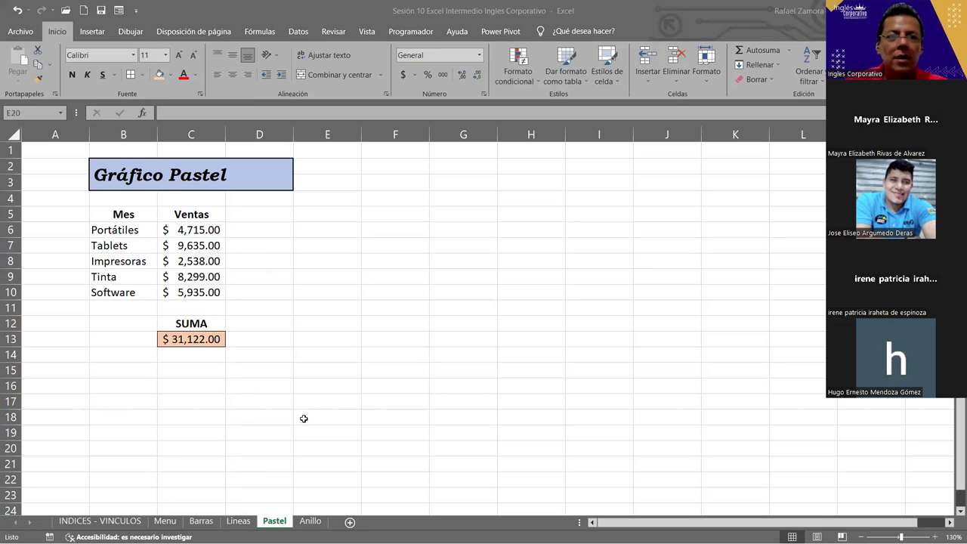
drag(121, 217, 189, 293)
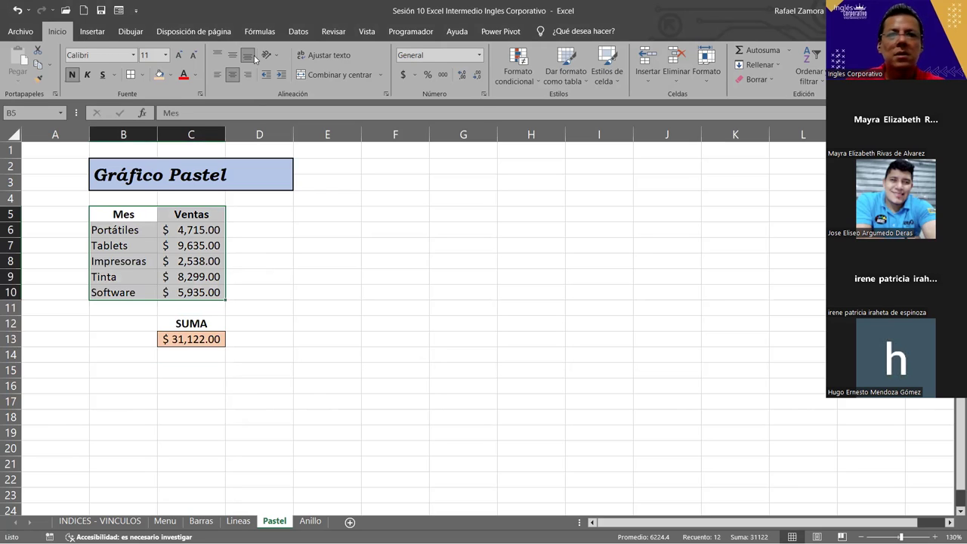
scroll(255, 59, down, 1)
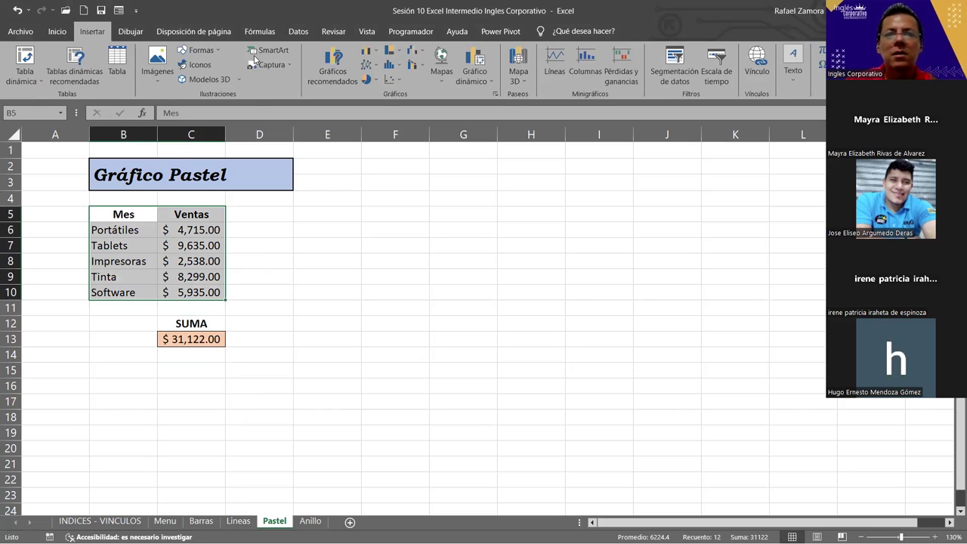
Open the Insertar chart types to add a 3D pie chart of the Ventas data
click(369, 66)
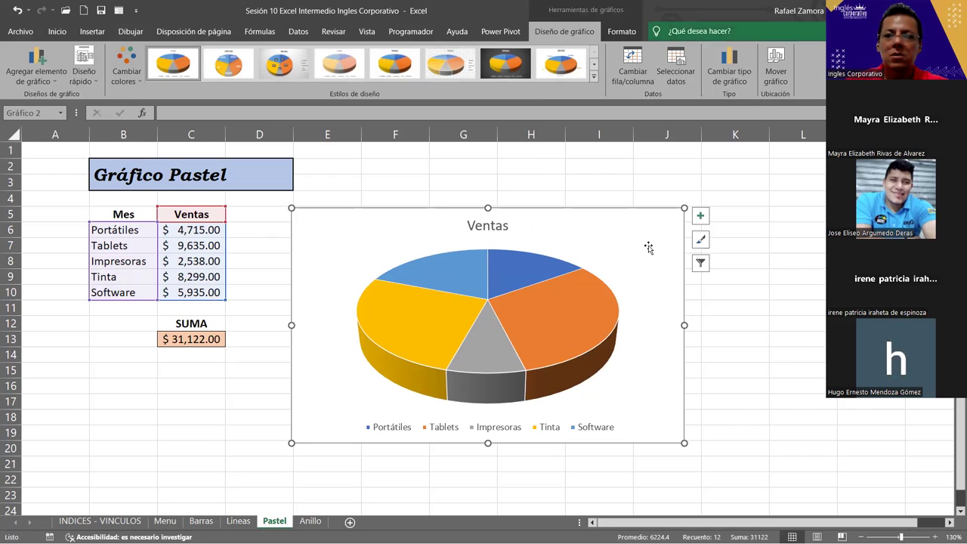
Turn on data labels as callouts showing each product's name and percentage
click(701, 219)
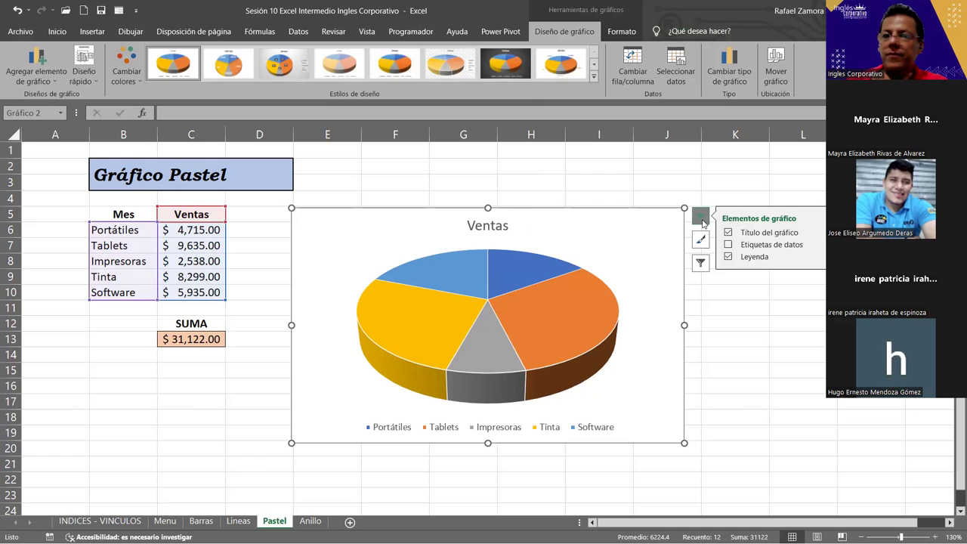
click(701, 217)
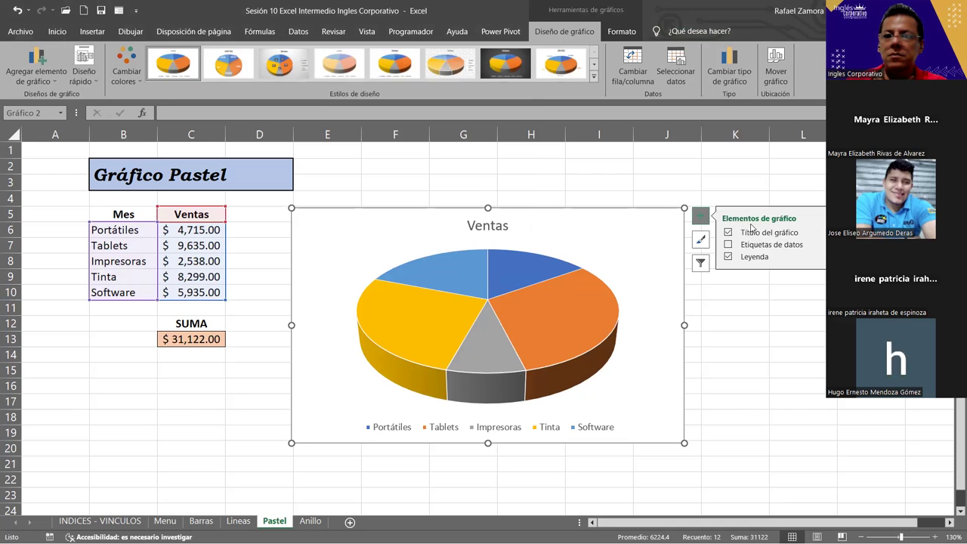
click(729, 246)
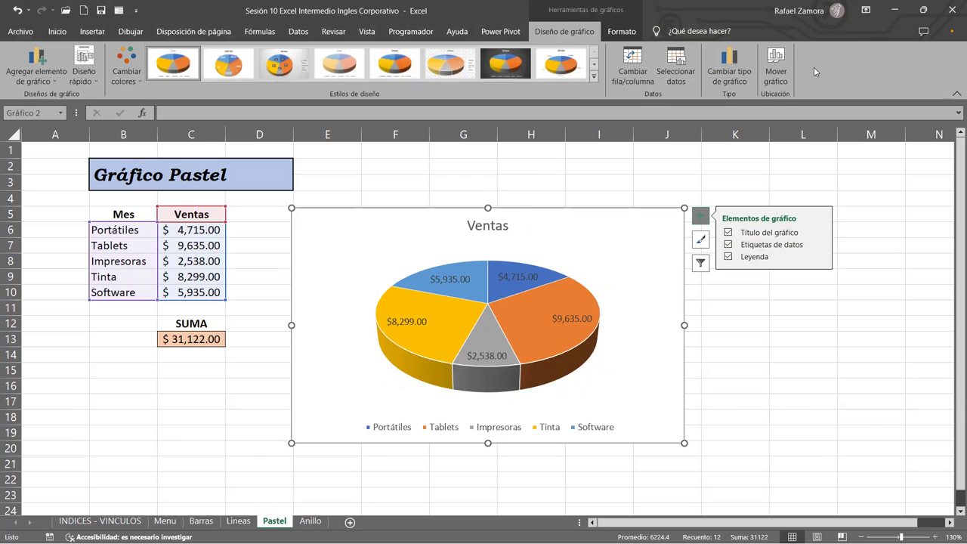
click(820, 245)
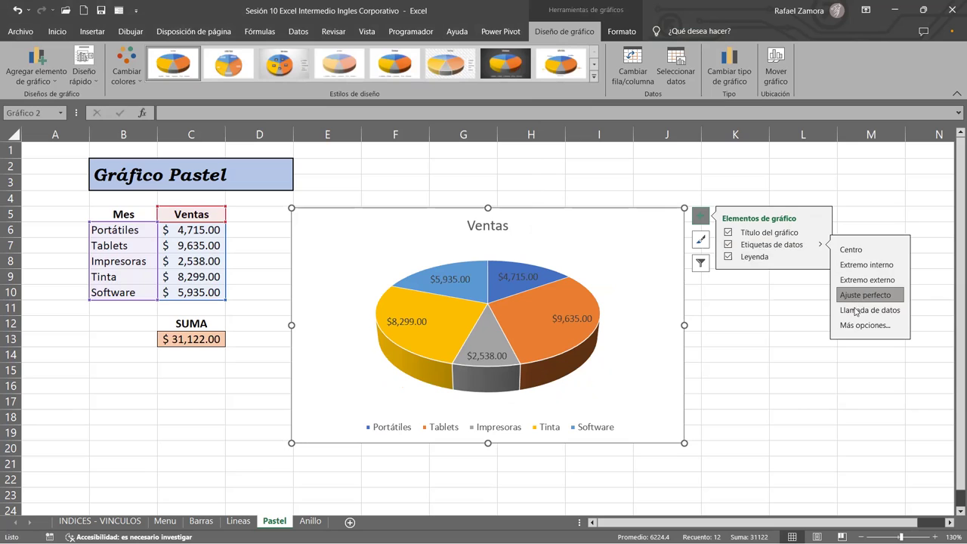
click(856, 310)
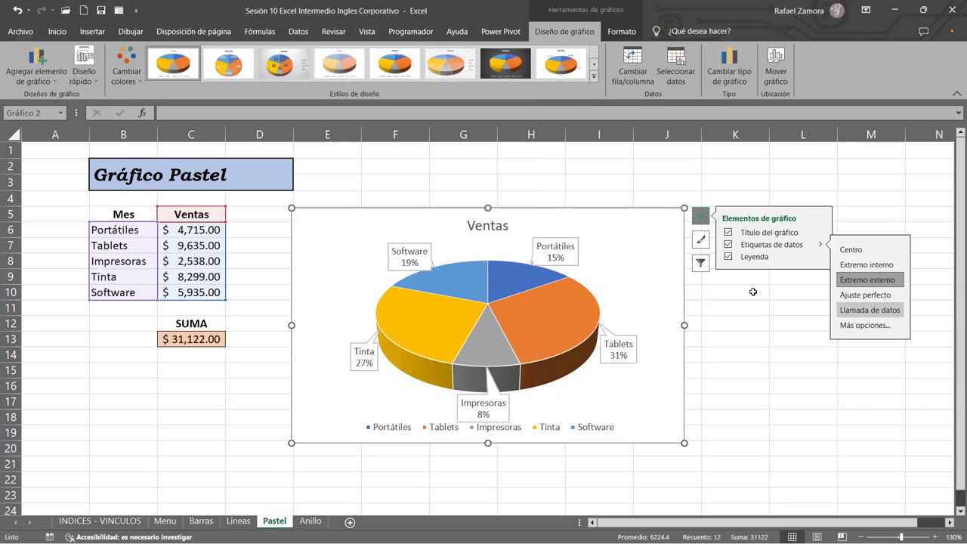
click(614, 195)
Nudge the Portátiles callout right and drag the Software callout off the pie
click(580, 255)
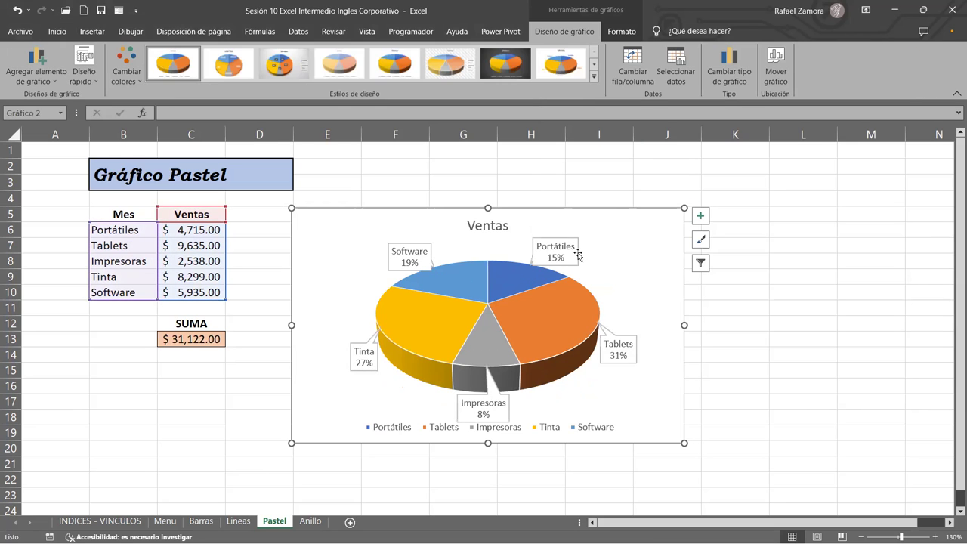
click(576, 246)
click(578, 246)
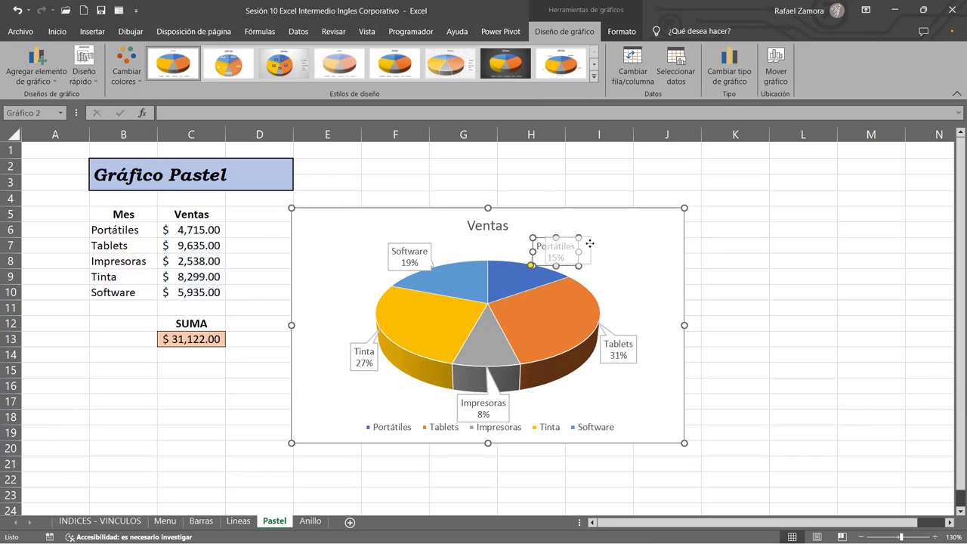
drag(578, 247, 590, 245)
click(408, 240)
drag(409, 240, 387, 241)
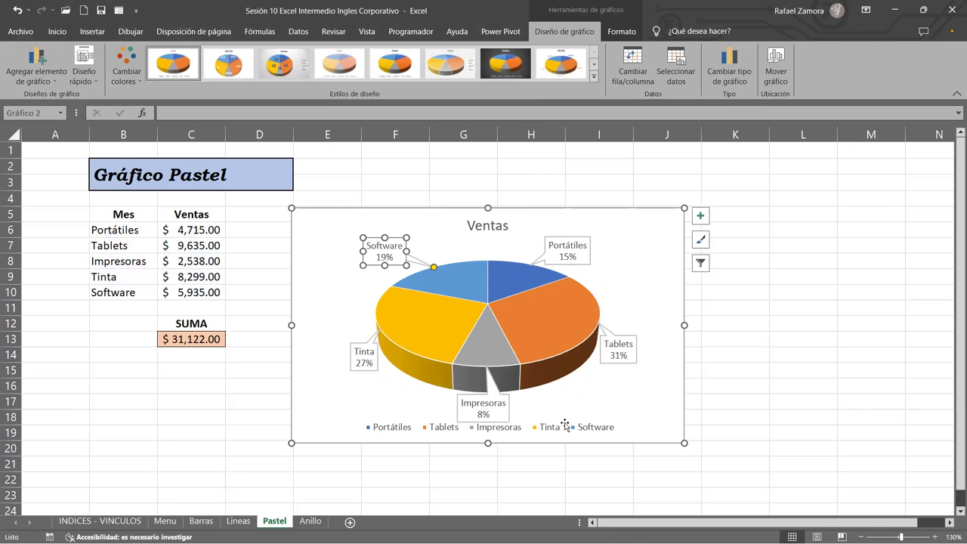
click(627, 201)
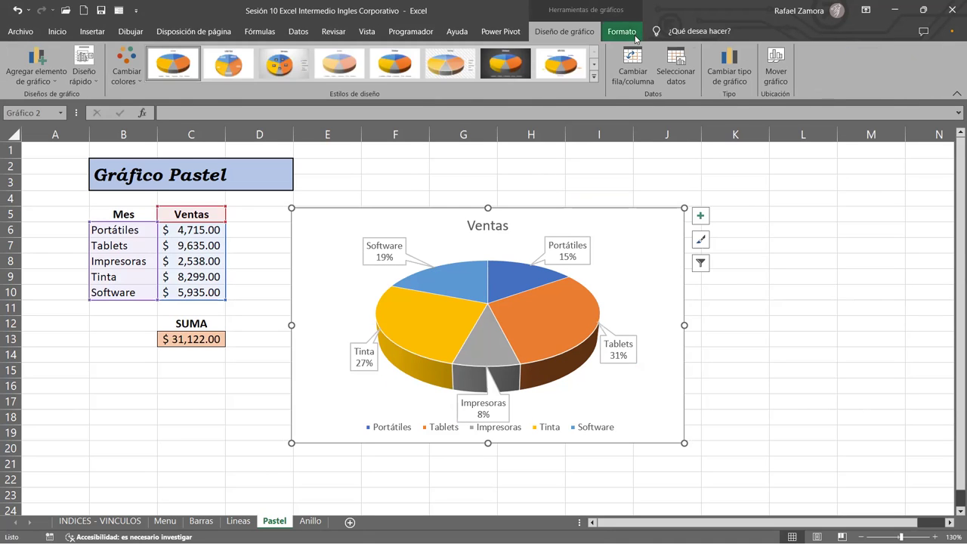
Fill the chart area background with dark grey
click(635, 36)
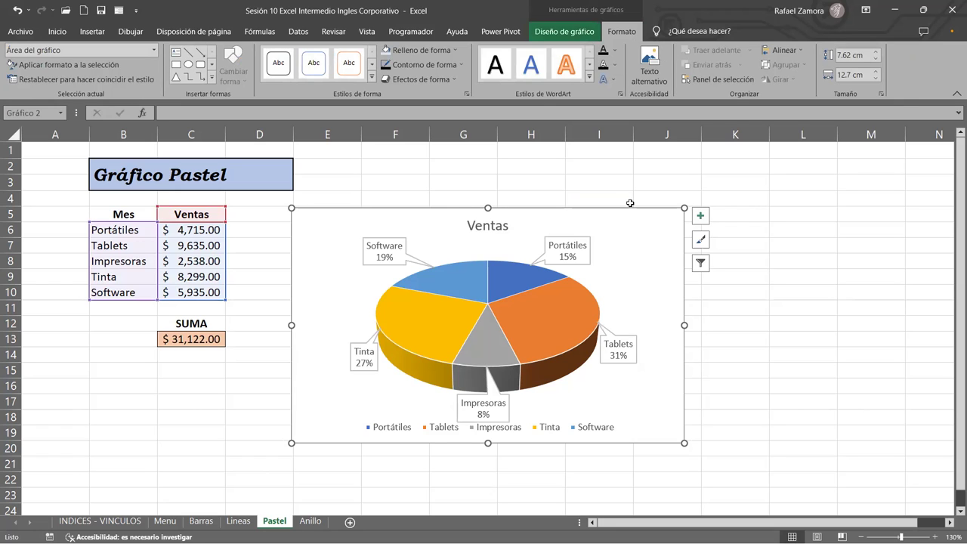
drag(634, 216, 635, 219)
click(565, 31)
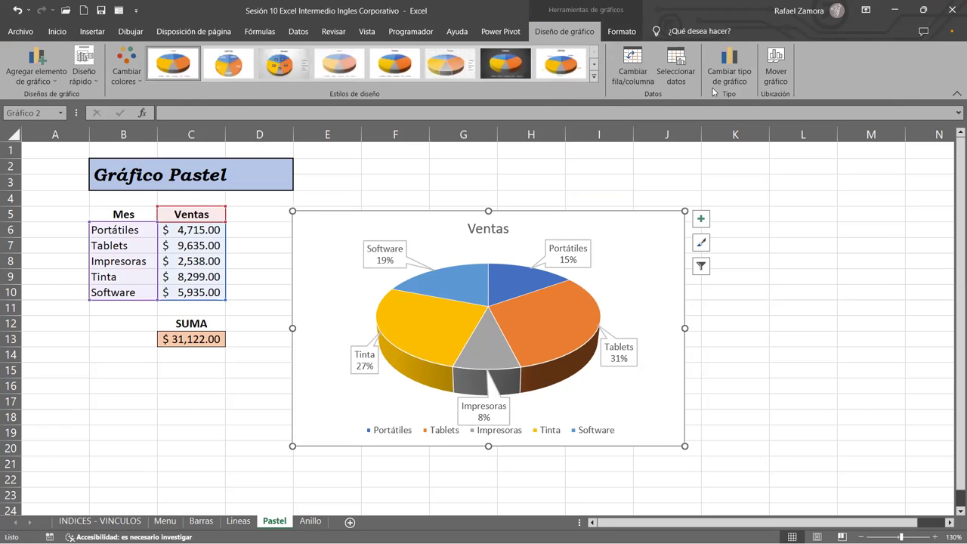
click(633, 37)
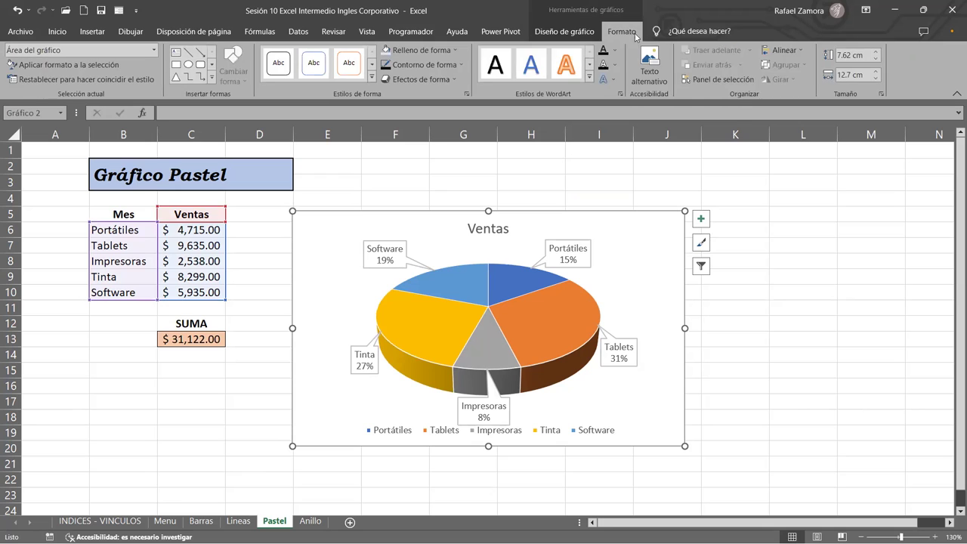
click(456, 50)
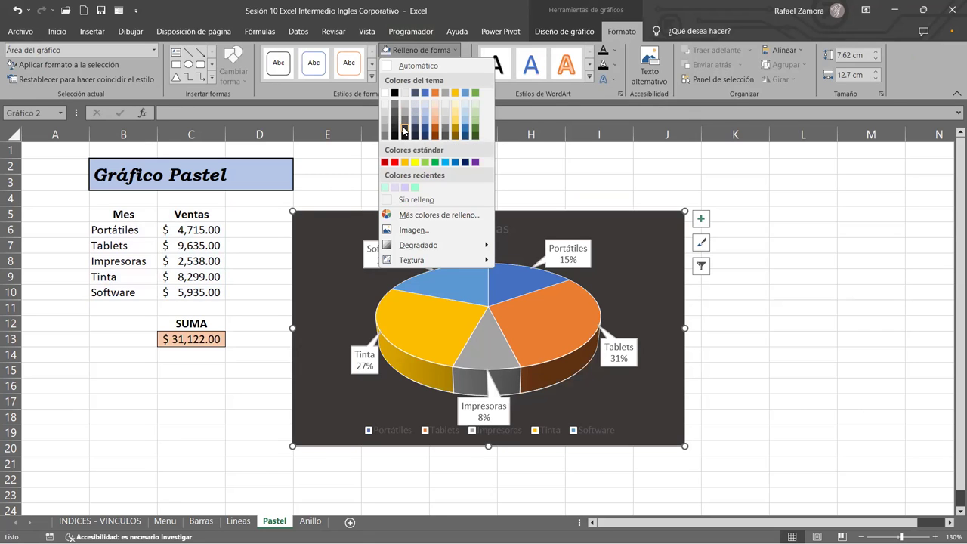
click(500, 229)
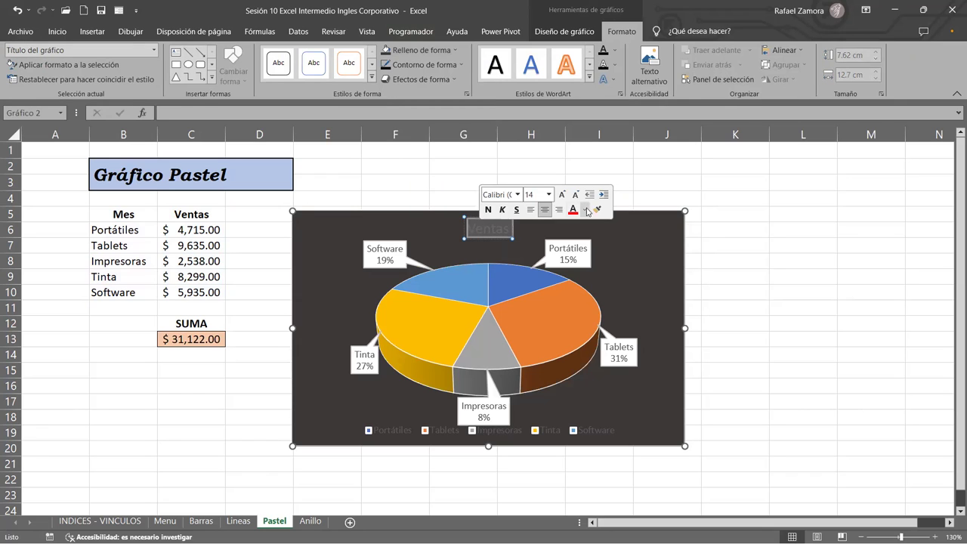
Colour the Ventas chart title yellow
click(584, 209)
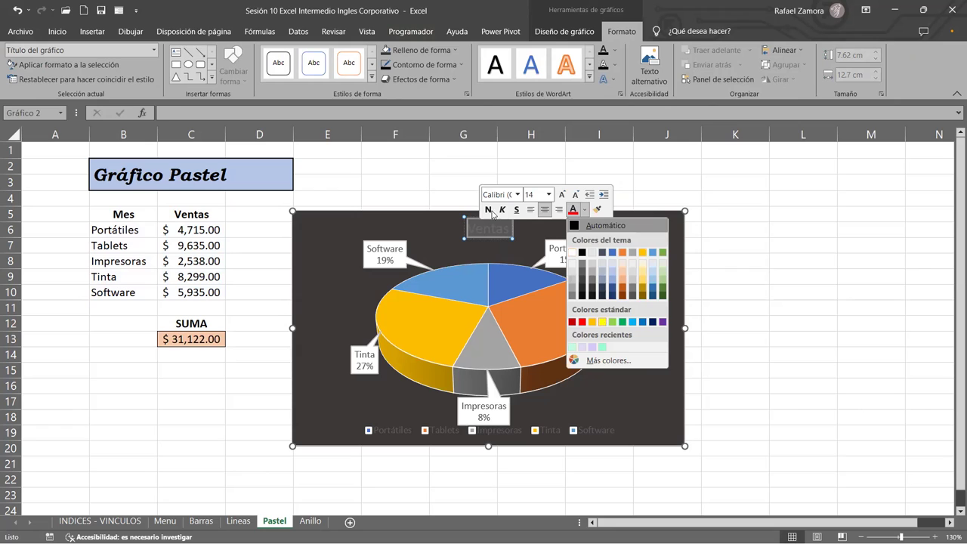
click(602, 322)
click(728, 281)
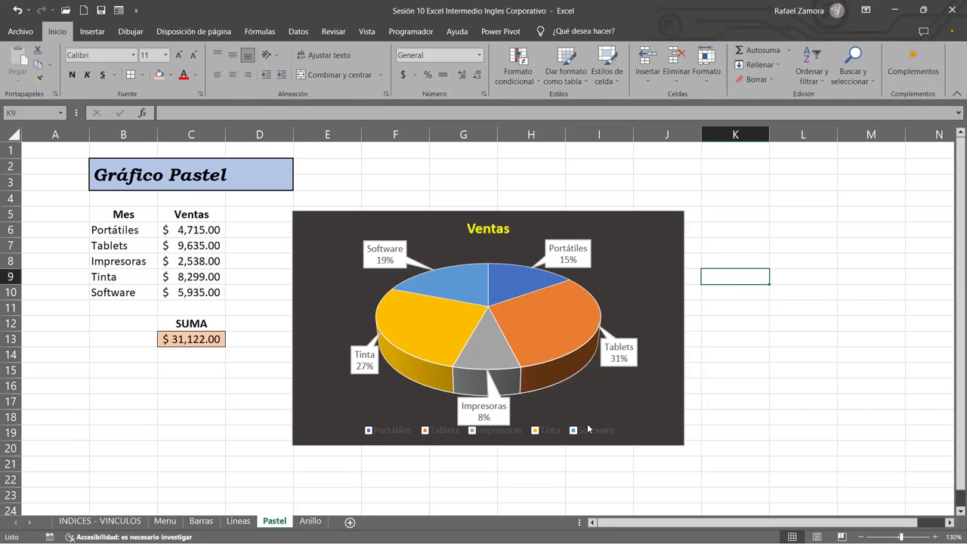
Make the chart legend text white
click(587, 429)
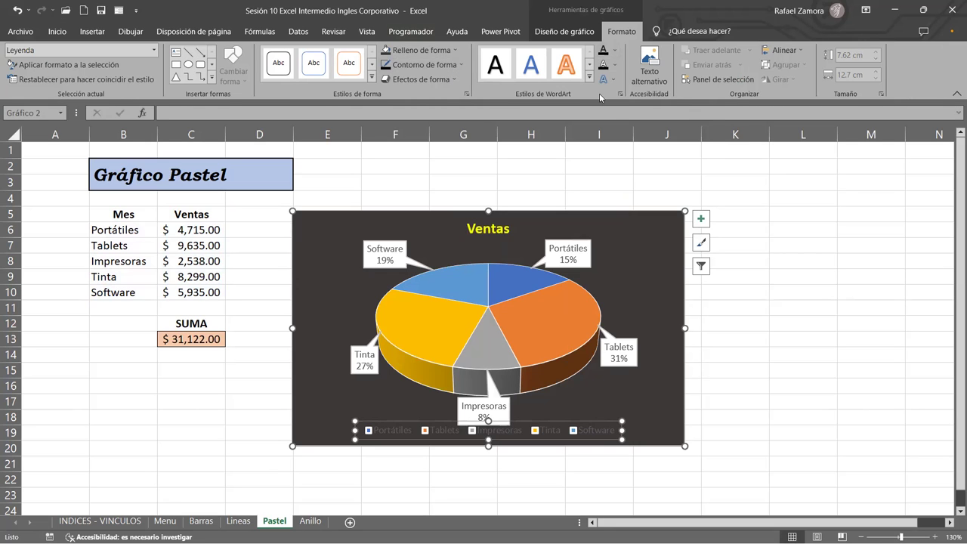
click(614, 50)
click(766, 385)
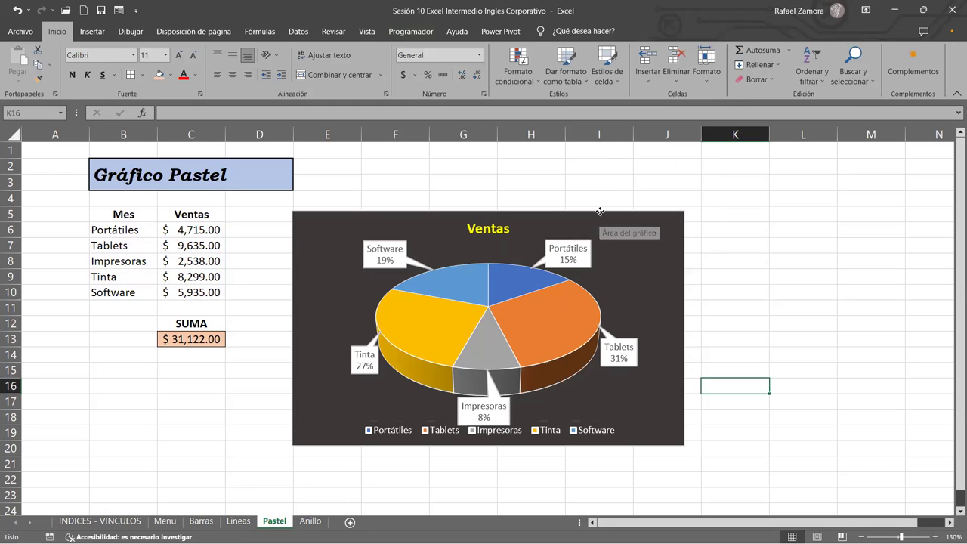
Look through the Barras, Lineas and Anillo sheets, ending back on the Pastel sheet
click(803, 322)
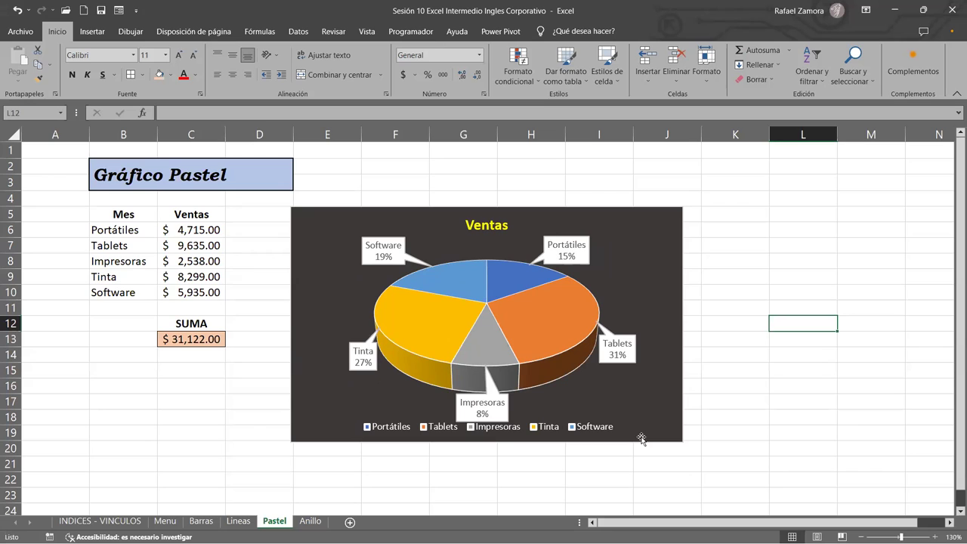
click(489, 439)
click(812, 402)
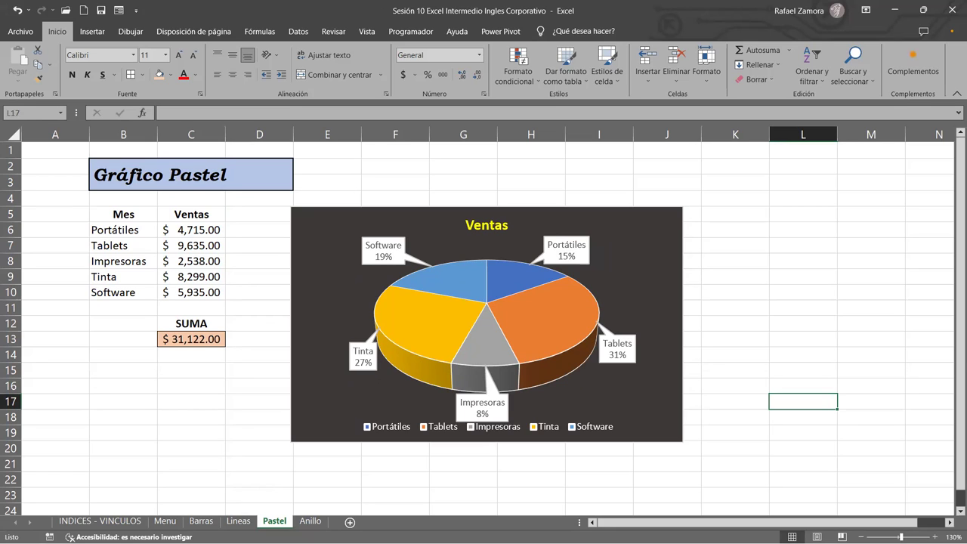
click(192, 521)
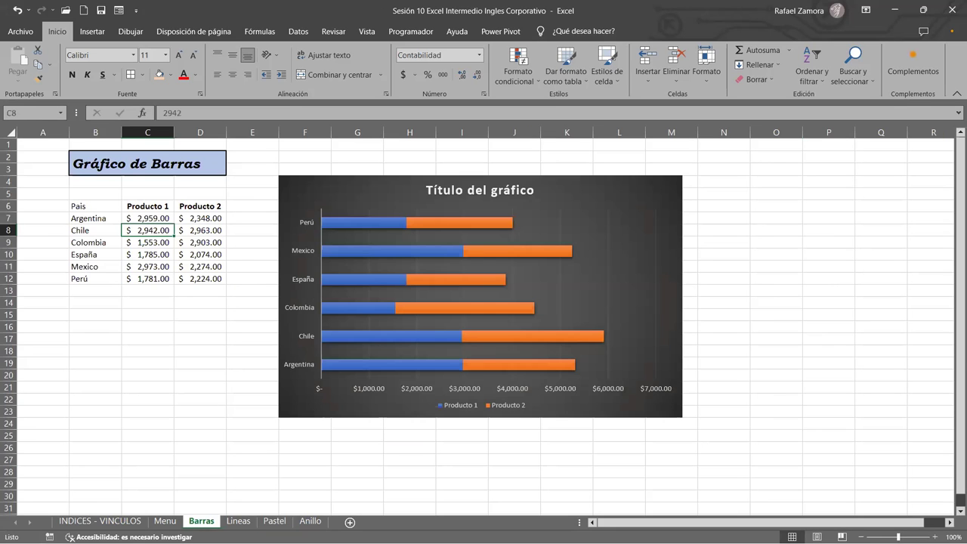
click(242, 522)
click(282, 521)
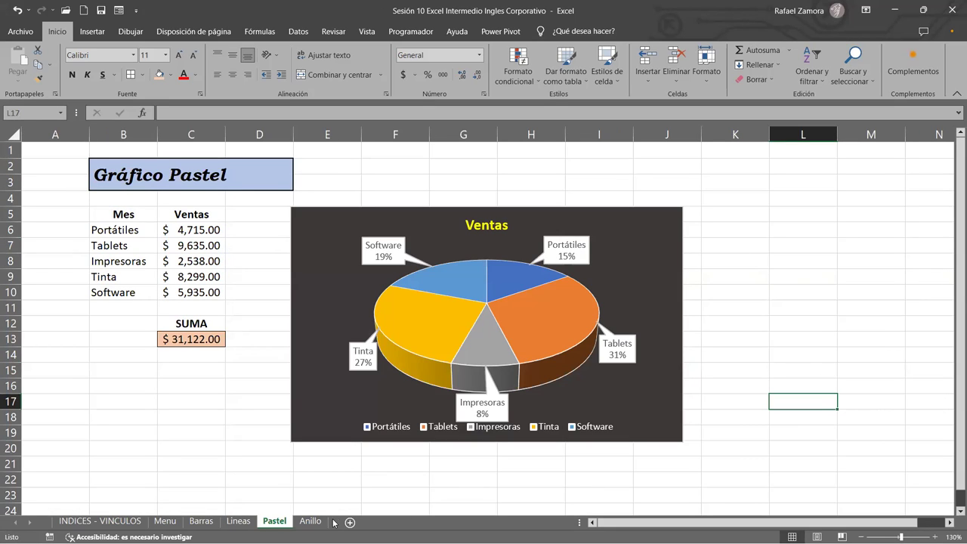
click(310, 521)
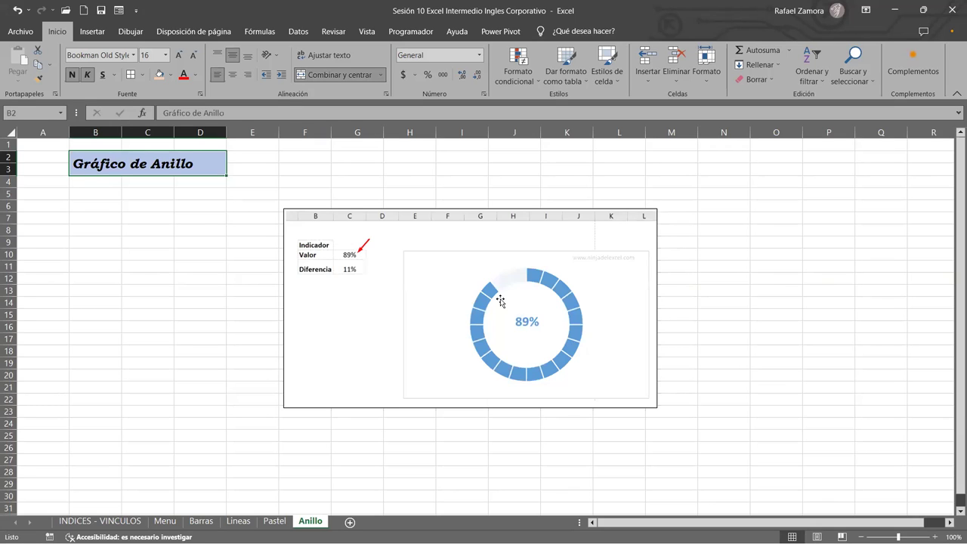
click(274, 522)
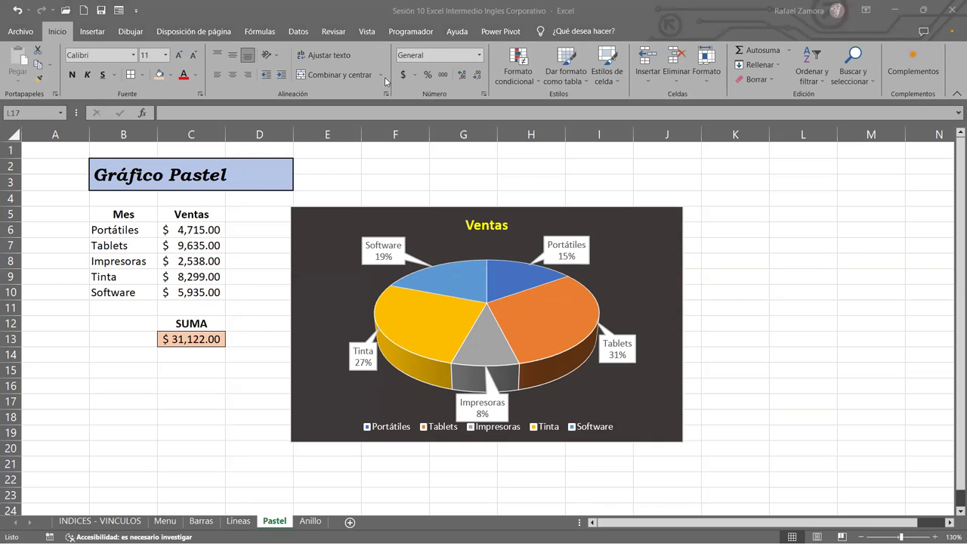
click(627, 18)
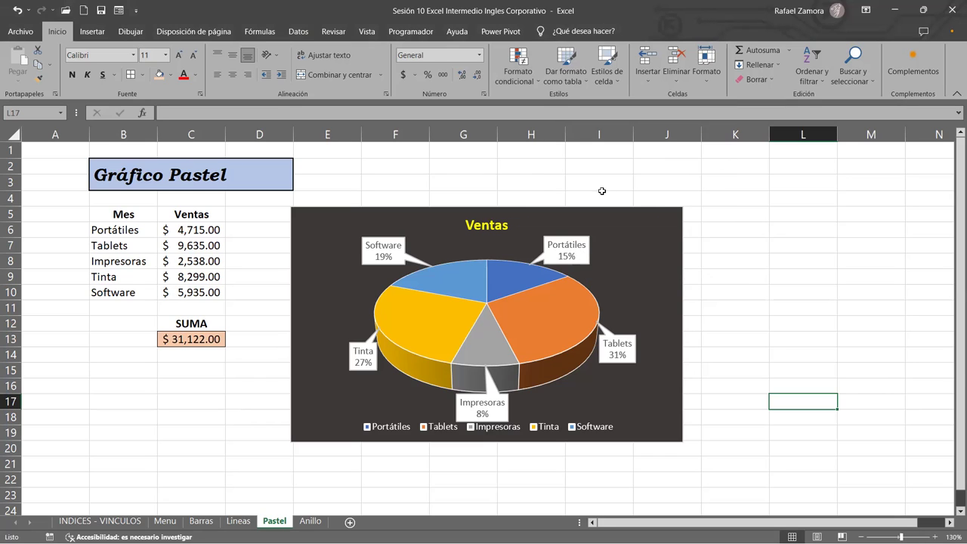
click(677, 245)
click(700, 216)
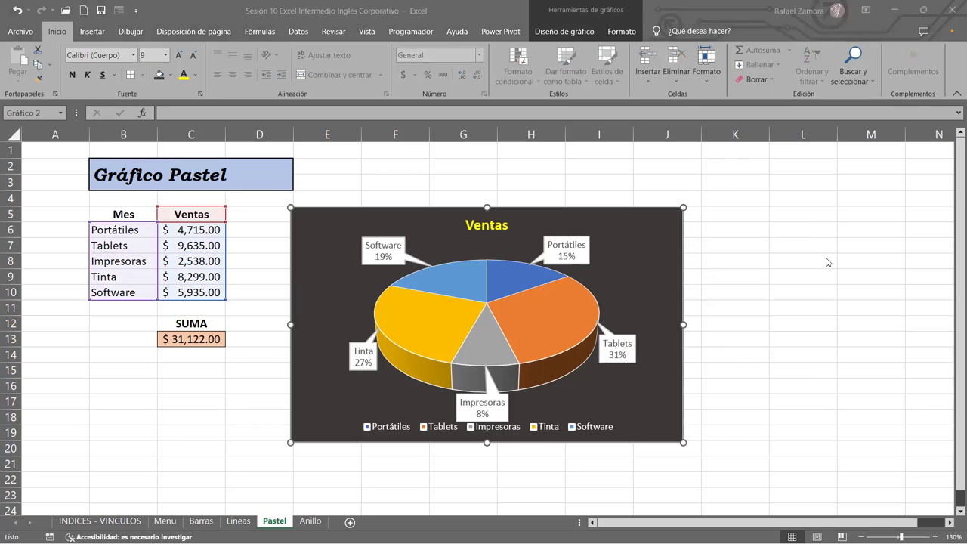
click(820, 244)
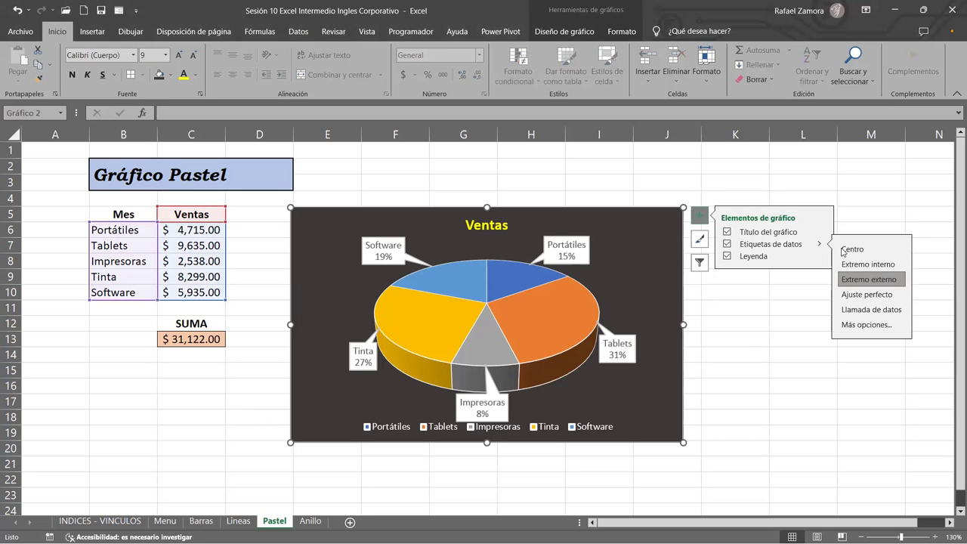
click(841, 163)
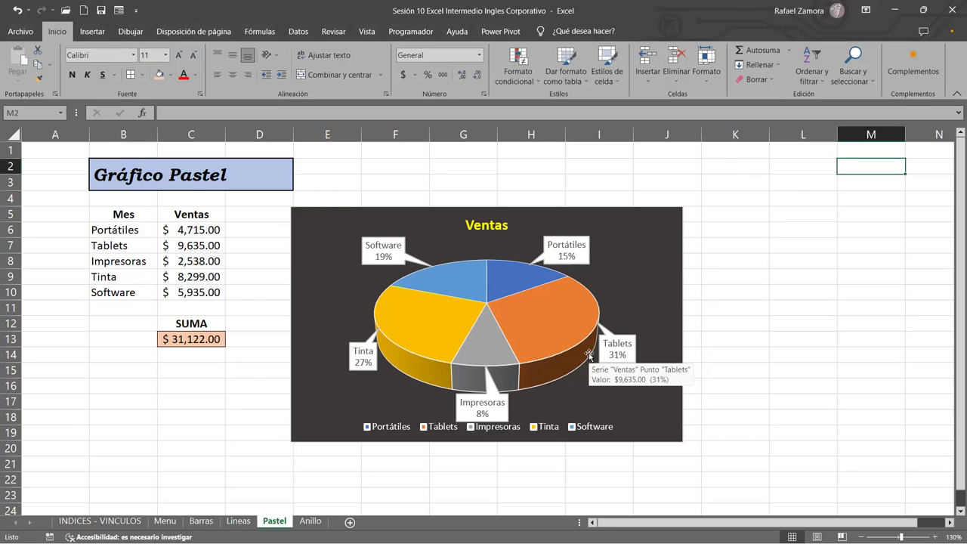
click(746, 353)
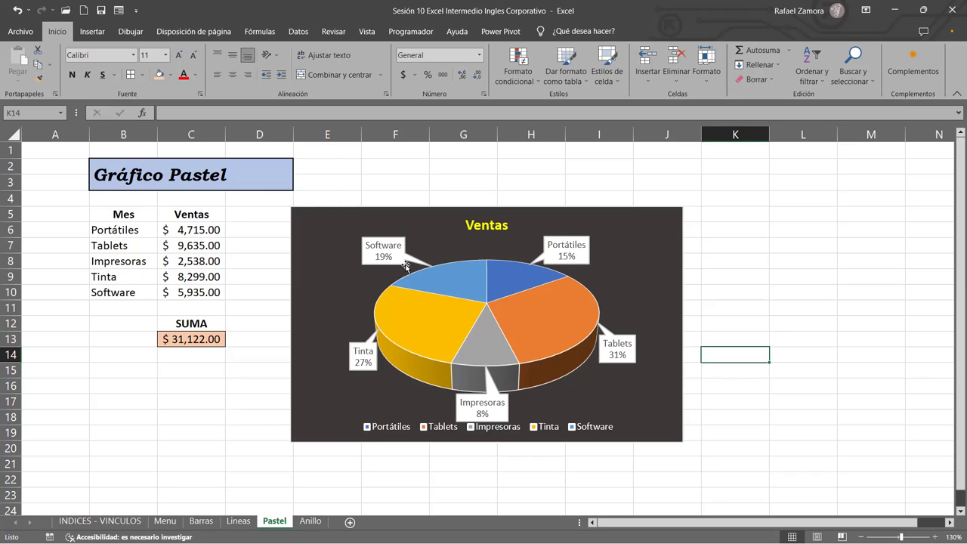
Colour all the Ventas pie chart's data label callouts standard red
click(394, 250)
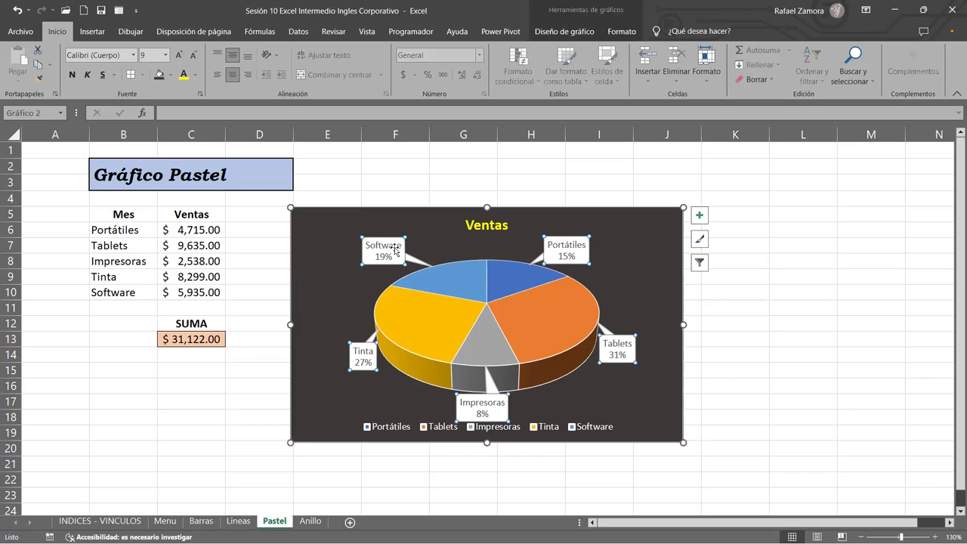
click(197, 80)
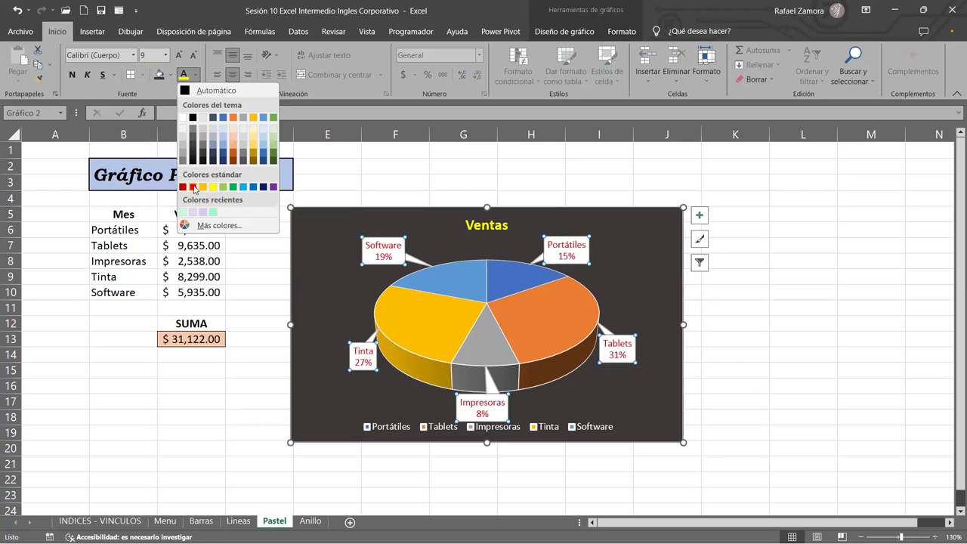
click(194, 187)
click(820, 370)
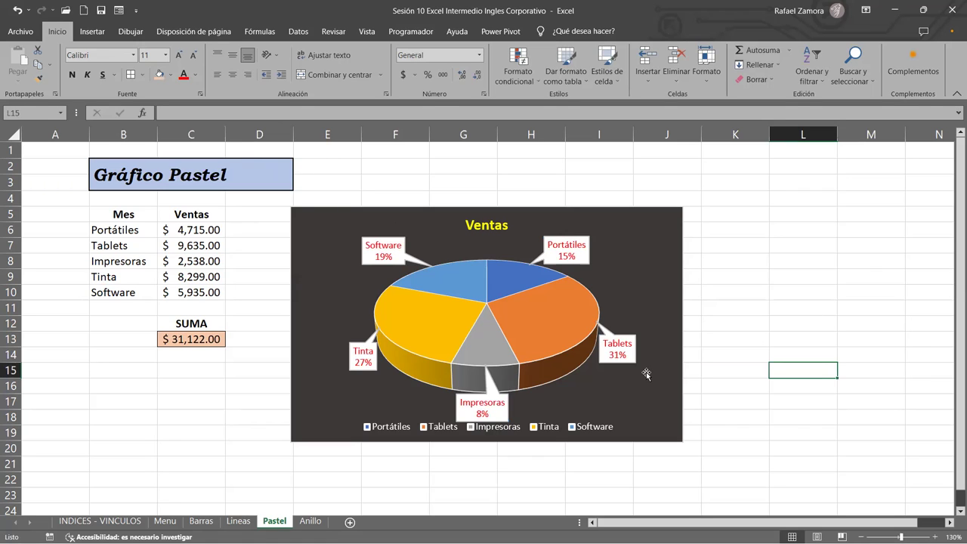
click(819, 402)
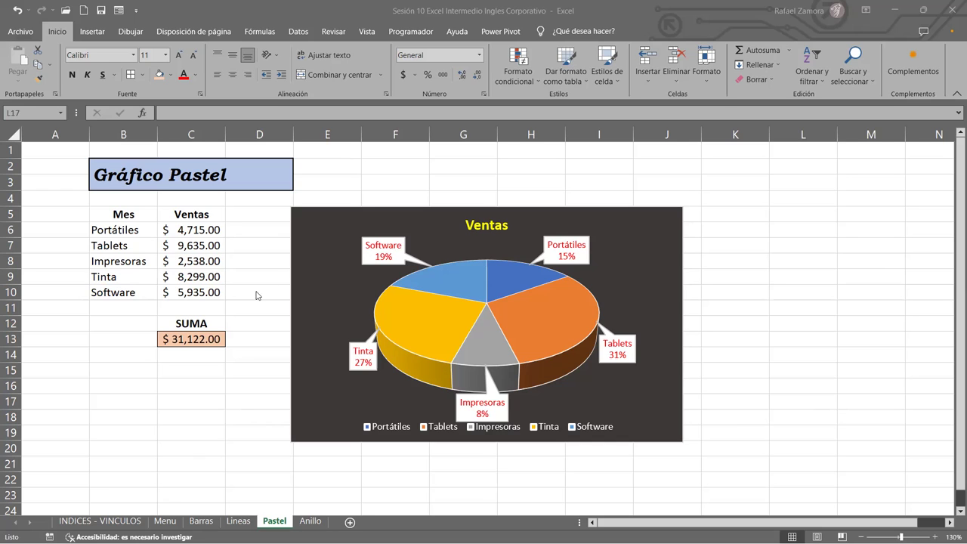
Delete the sample doughnut chart picture from the Anillo sheet
click(308, 524)
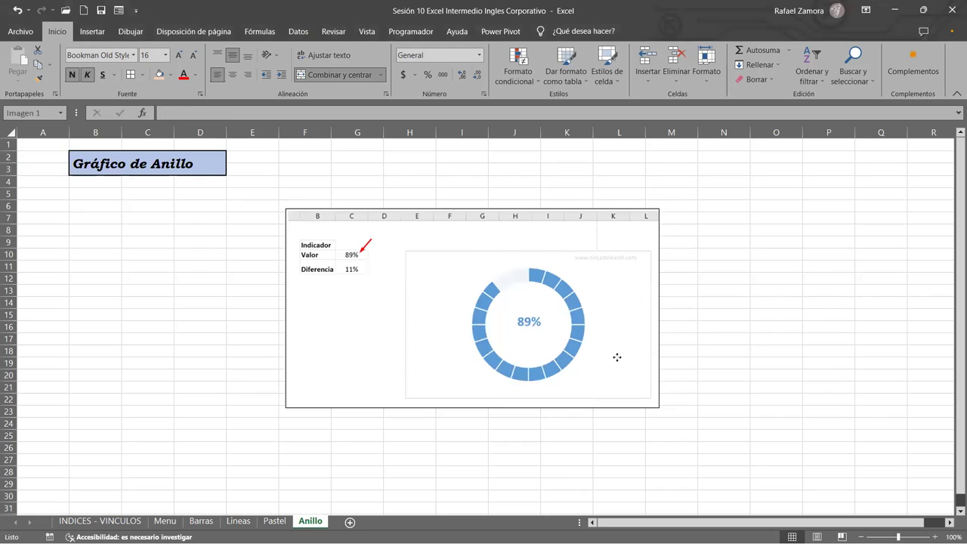
drag(482, 360, 652, 366)
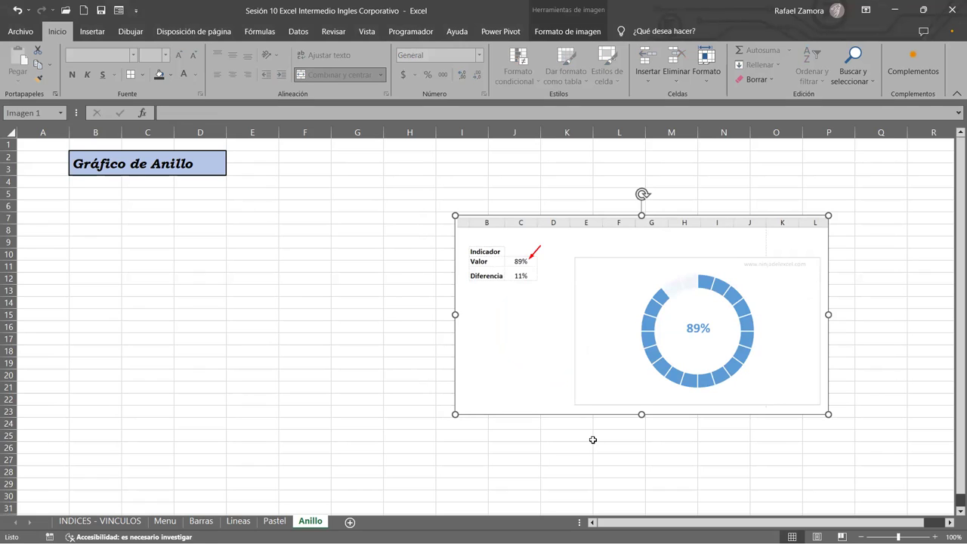
click(292, 299)
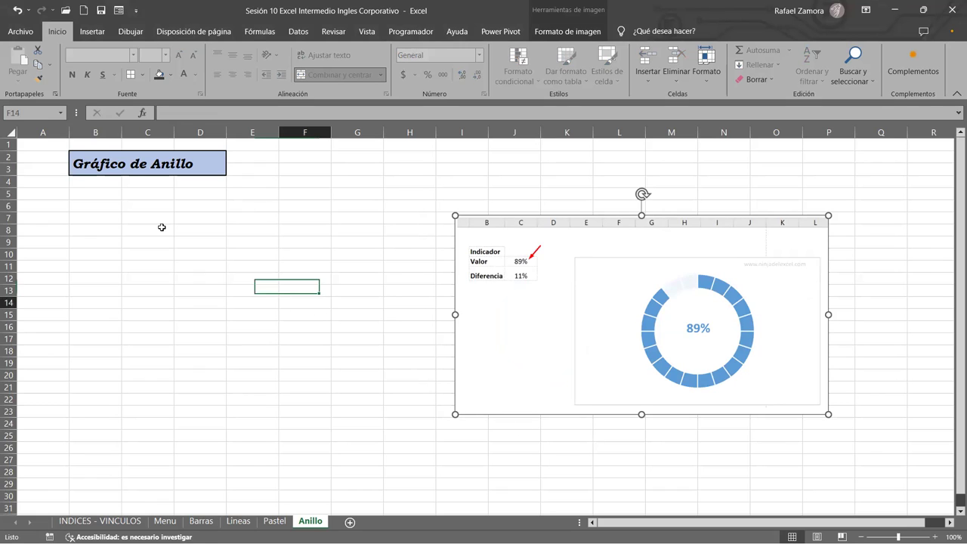
click(644, 320)
key(Delete)
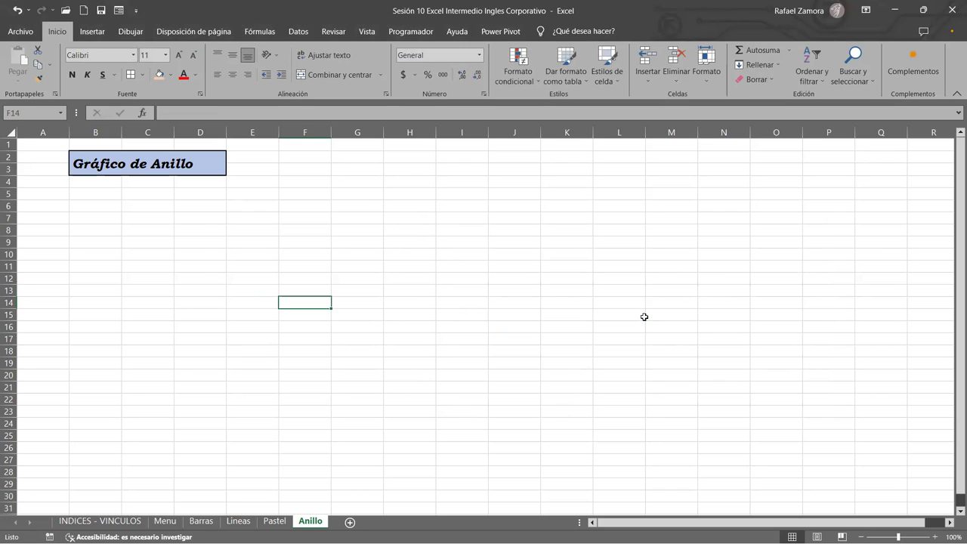
Enter 'Enero' in B6 with a green fill, centred
click(88, 228)
click(87, 205)
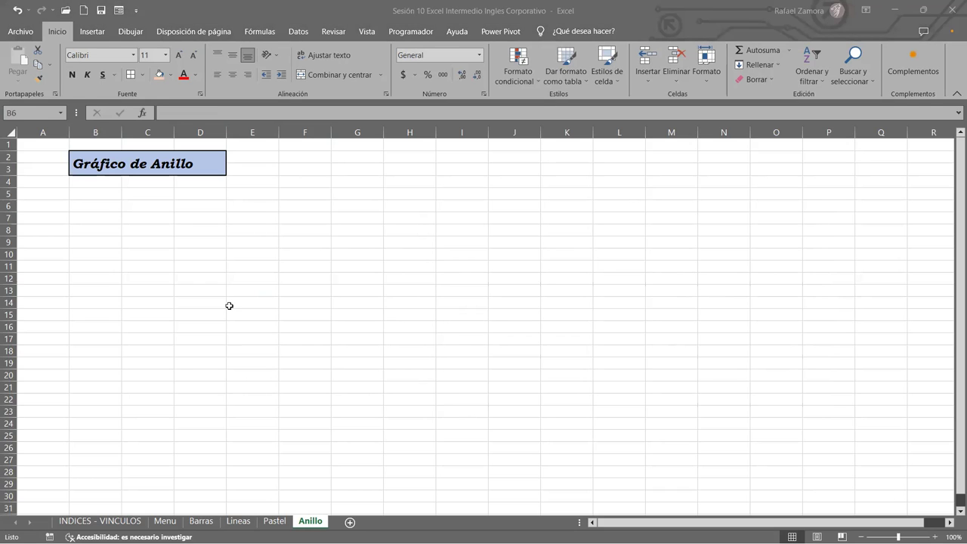
ctrl+scroll(156, 246, up, 1)
text(E)
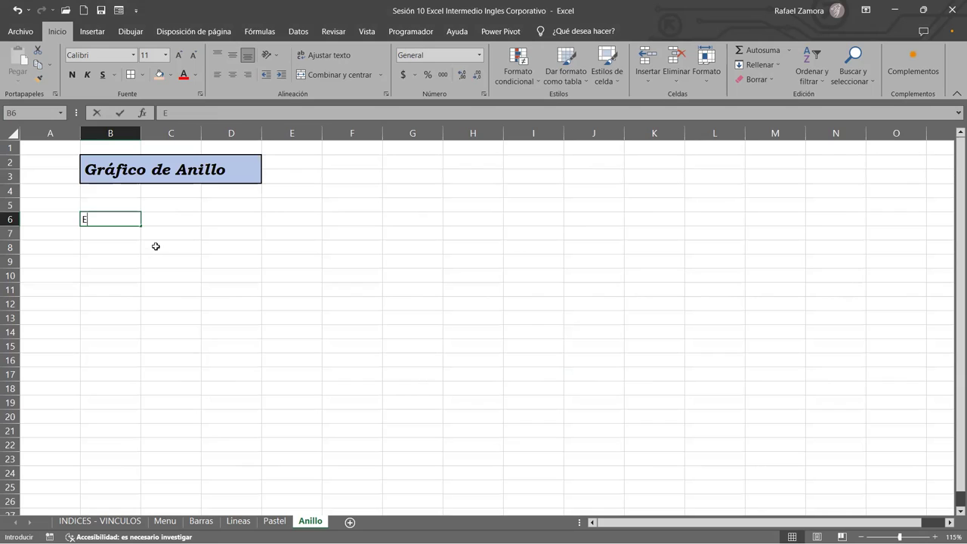
text(nero)
key(Return)
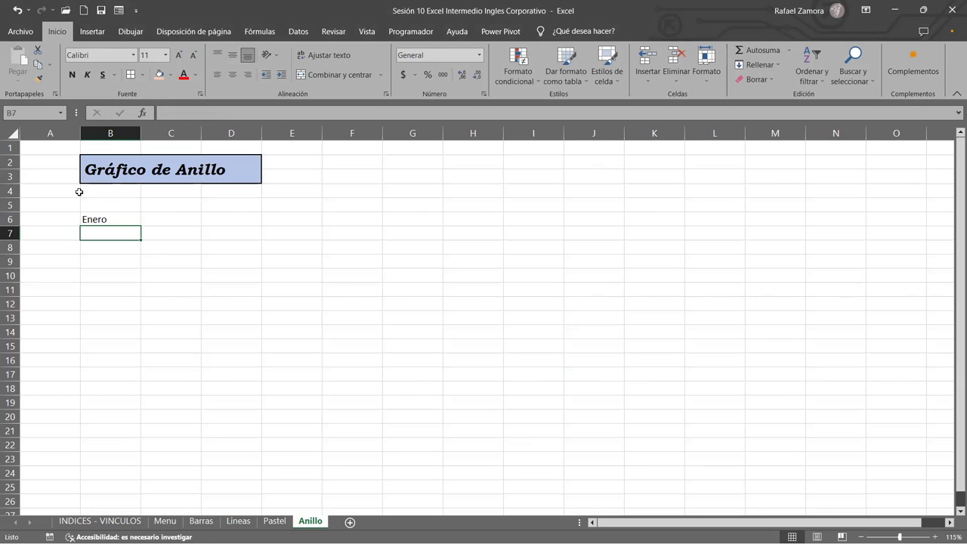
click(113, 220)
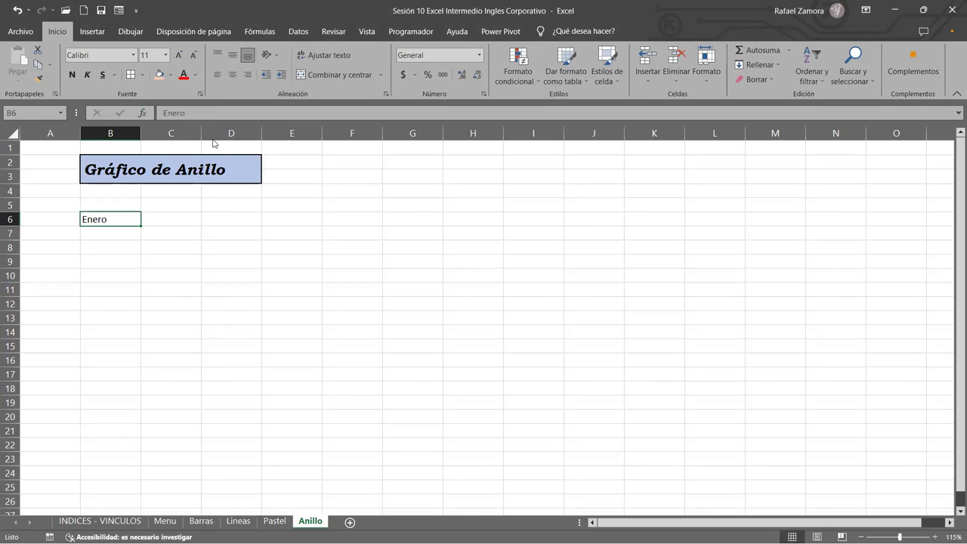
click(171, 75)
click(208, 172)
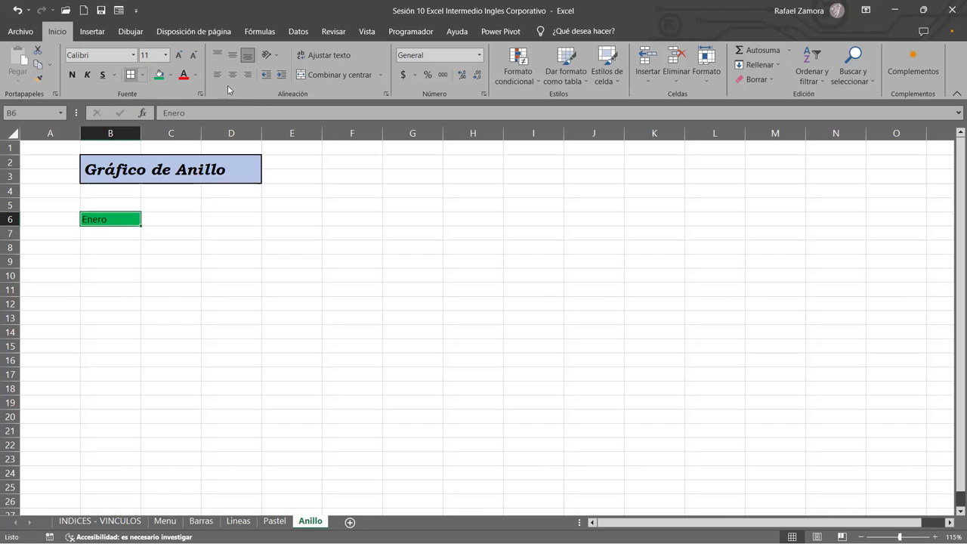
click(233, 75)
Enter 30% in B7 and centre it
click(119, 231)
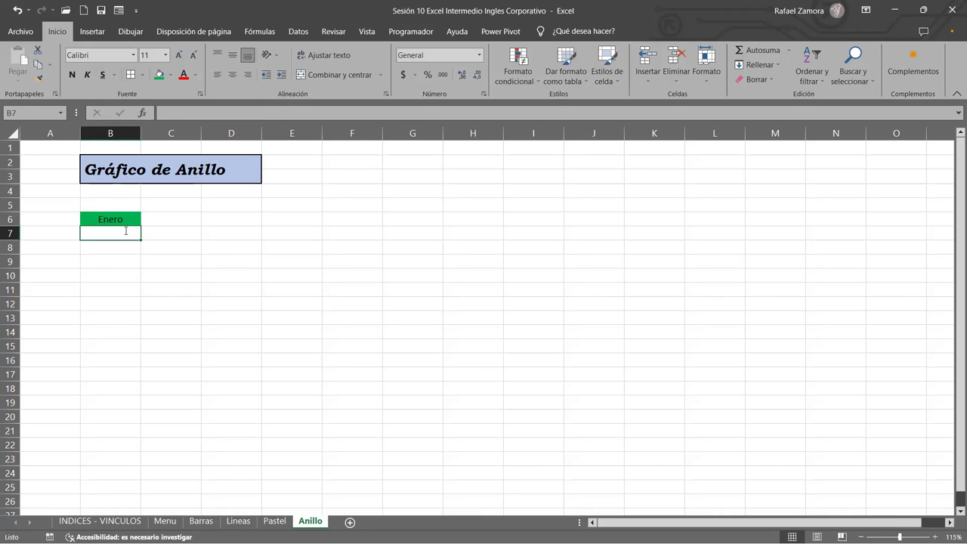
text(30%)
key(Return)
click(124, 233)
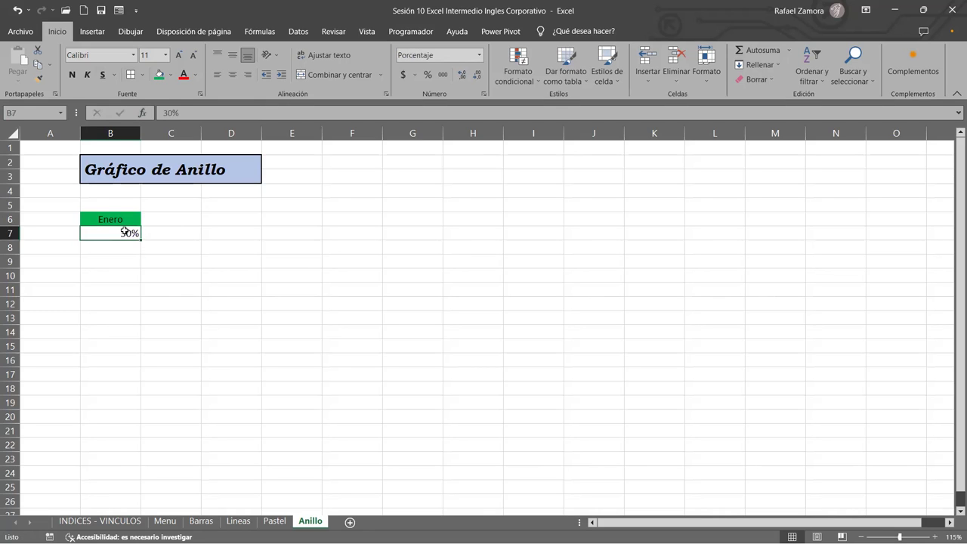
click(233, 77)
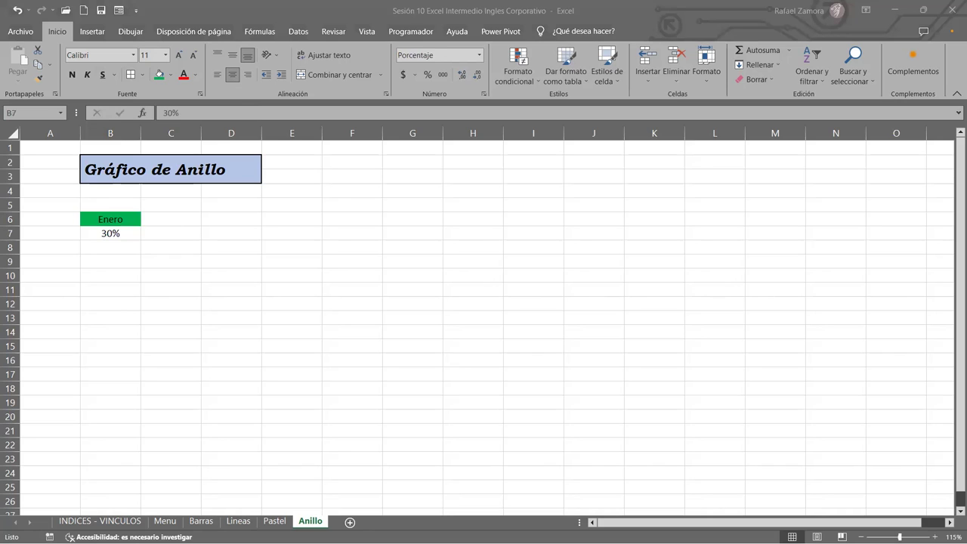
click(114, 238)
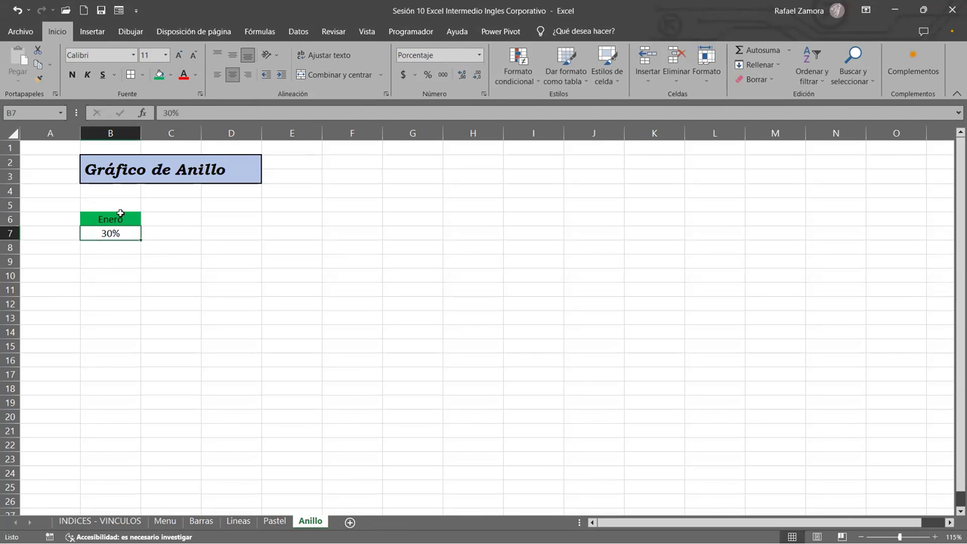
click(121, 216)
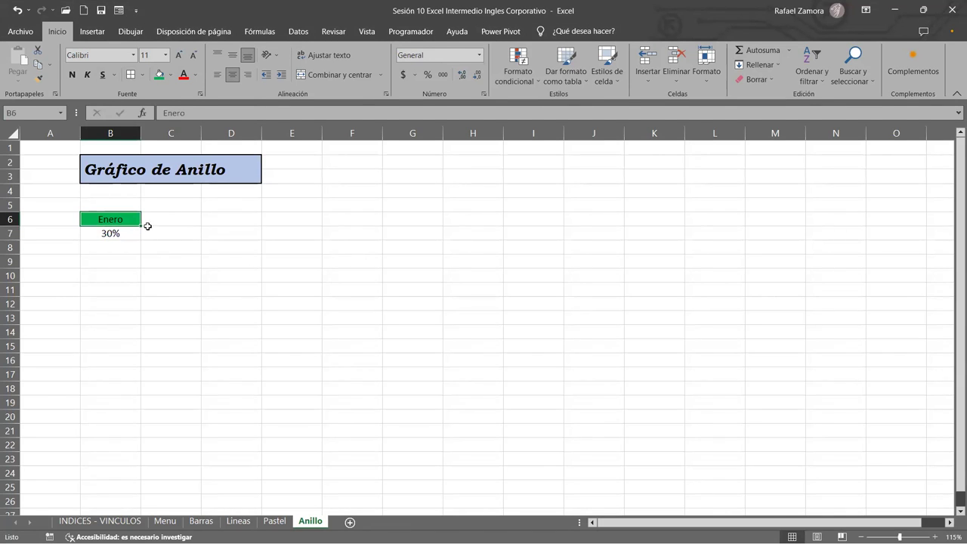
click(174, 215)
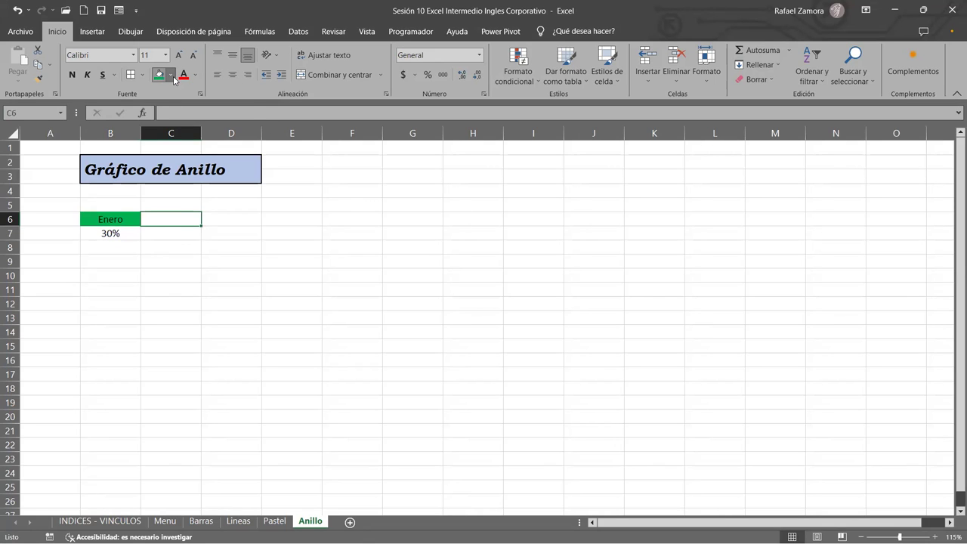
Put a light-blue, centred 'Febrero' header in C6 and bold both month headers
click(221, 169)
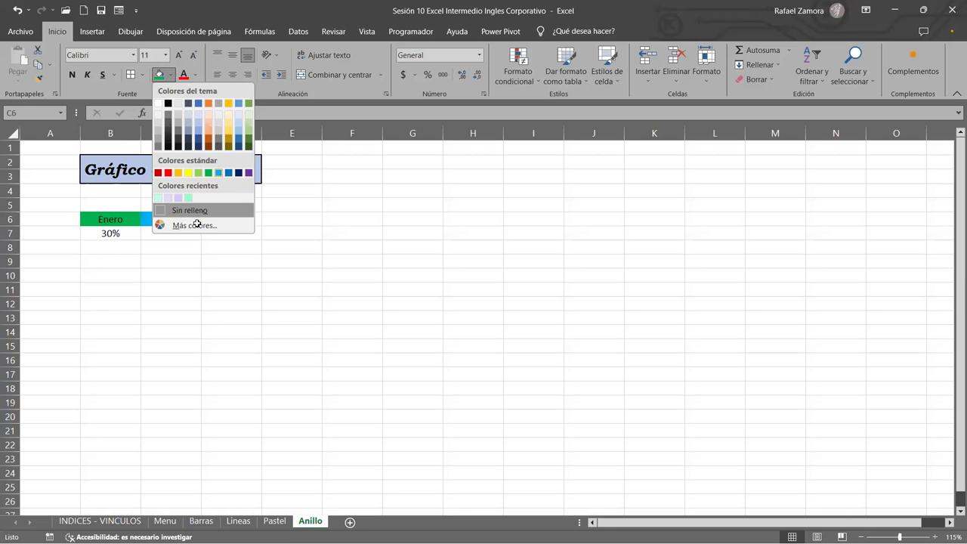
text(Febe¿re)
key(BackSpace)
key(BackSpace)
key(BackSpace)
text(rer)
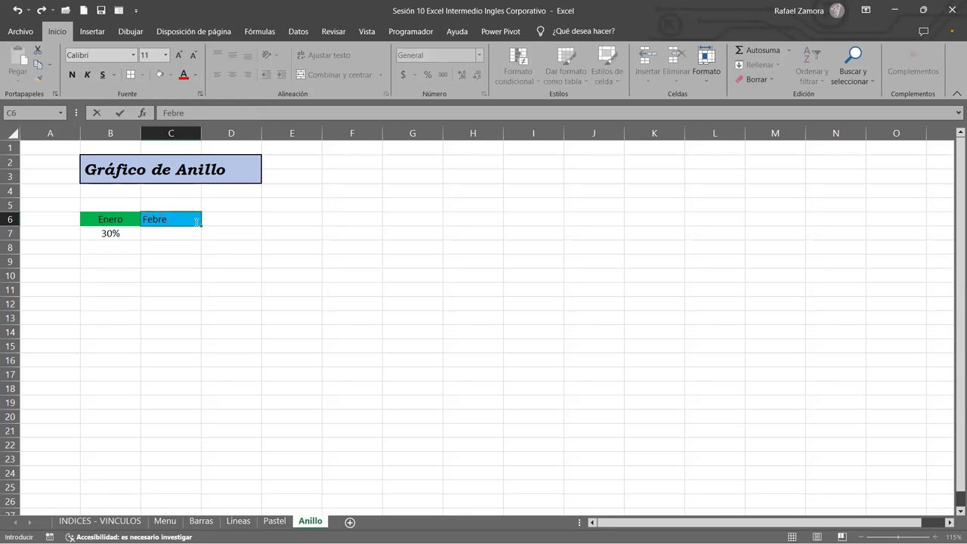
text(o)
key(Return)
click(189, 220)
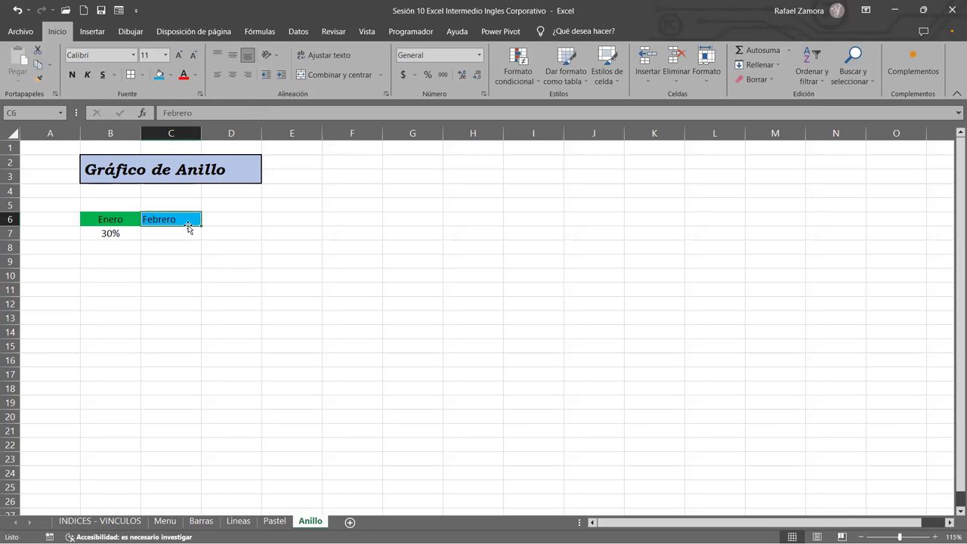
drag(188, 220, 177, 238)
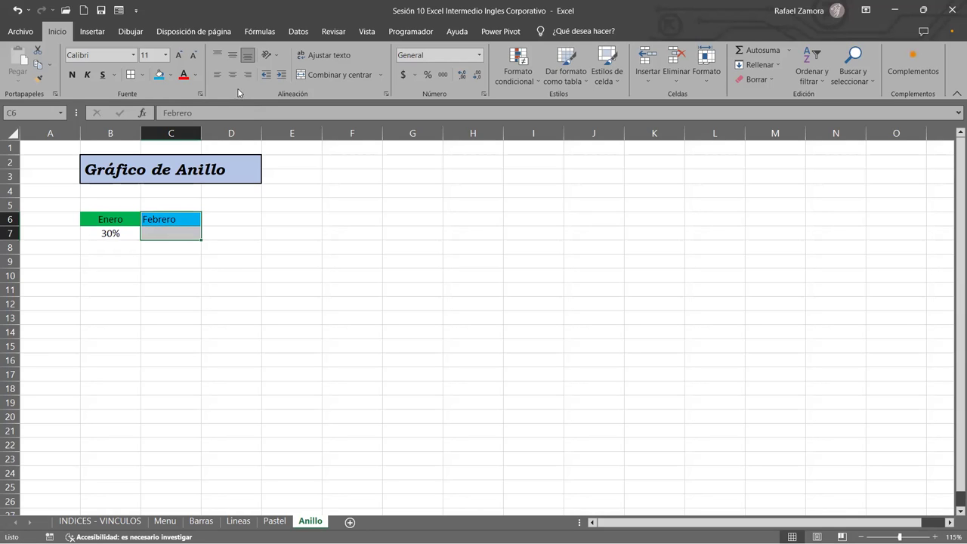
click(236, 77)
drag(127, 219, 162, 218)
key(ctrl+n)
Type 75% into C7 under Febrero, then select B8 below the 30%
click(167, 233)
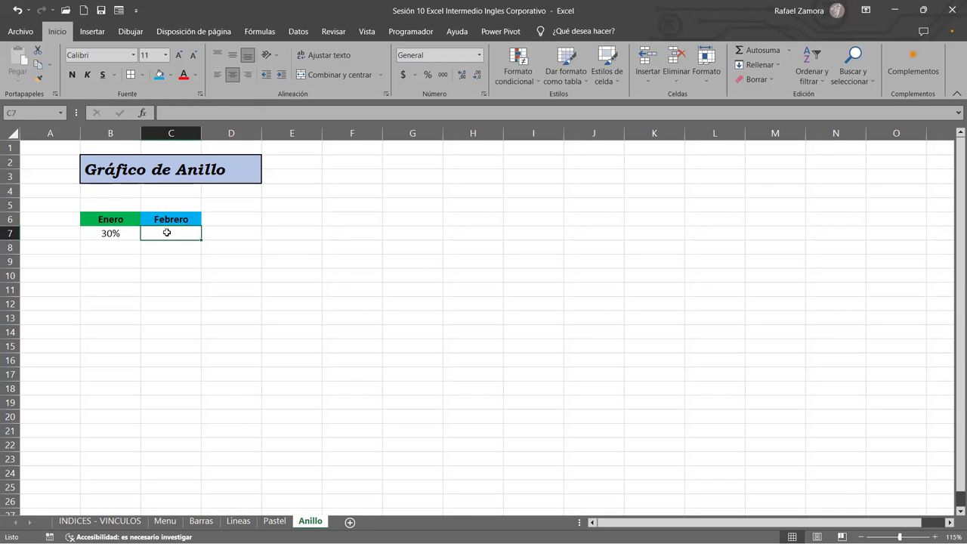
text(75%)
key(Return)
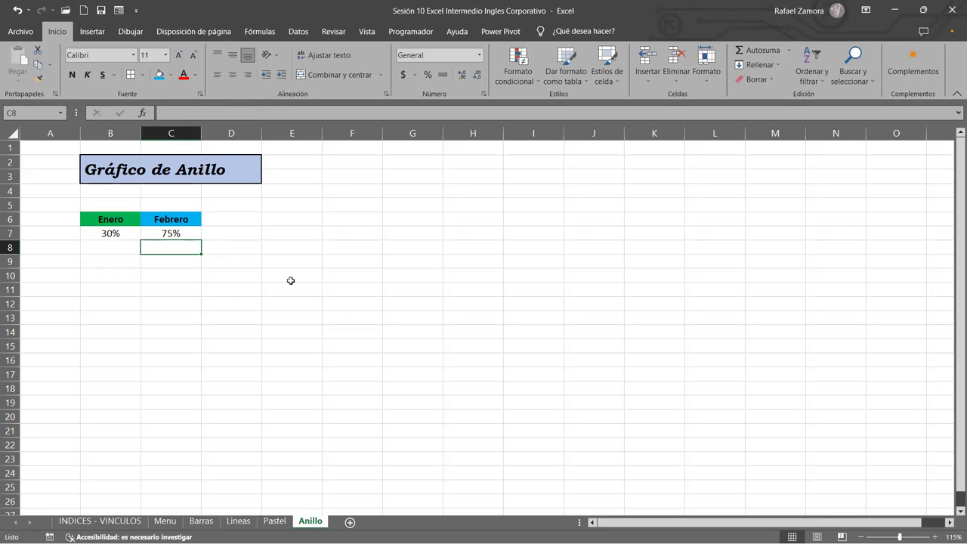
click(158, 276)
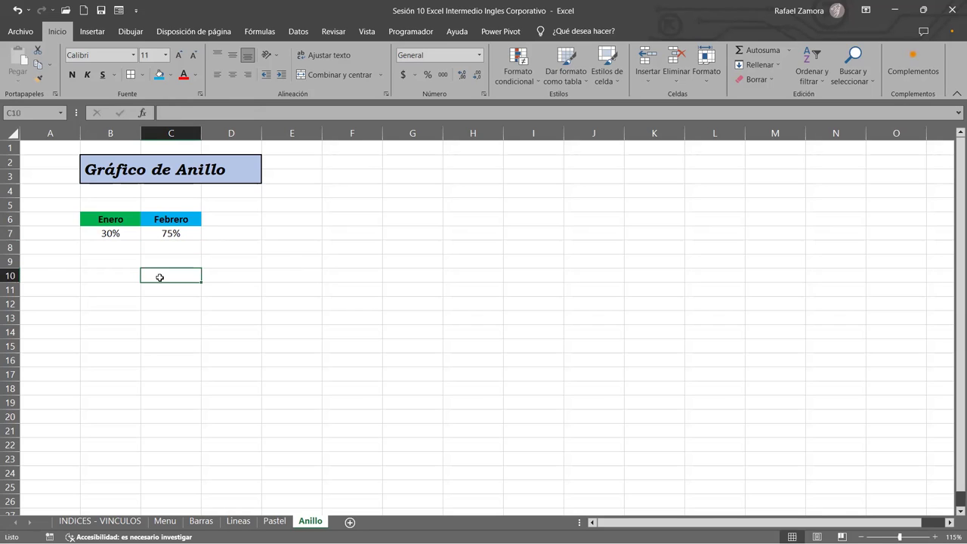
click(115, 250)
click(174, 247)
click(97, 242)
click(158, 244)
click(135, 249)
click(170, 249)
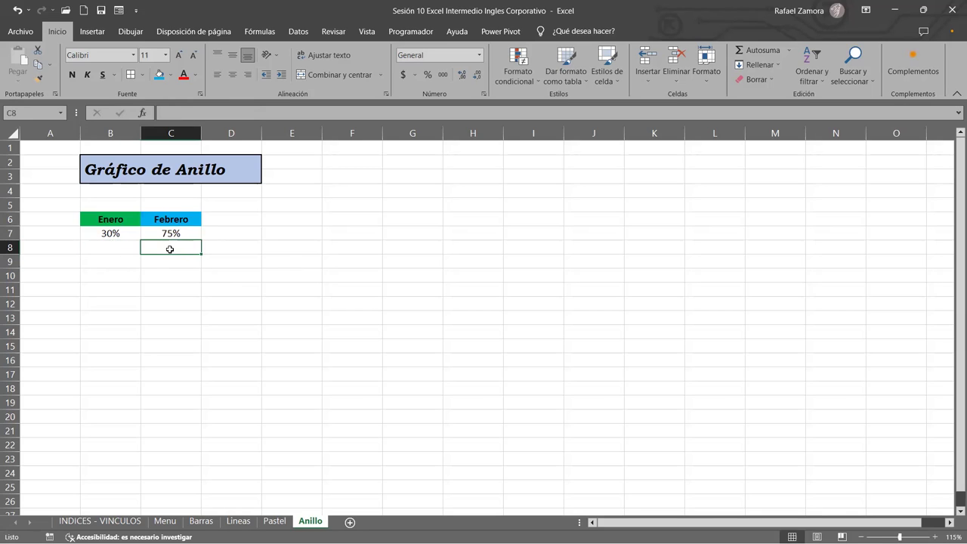
click(101, 245)
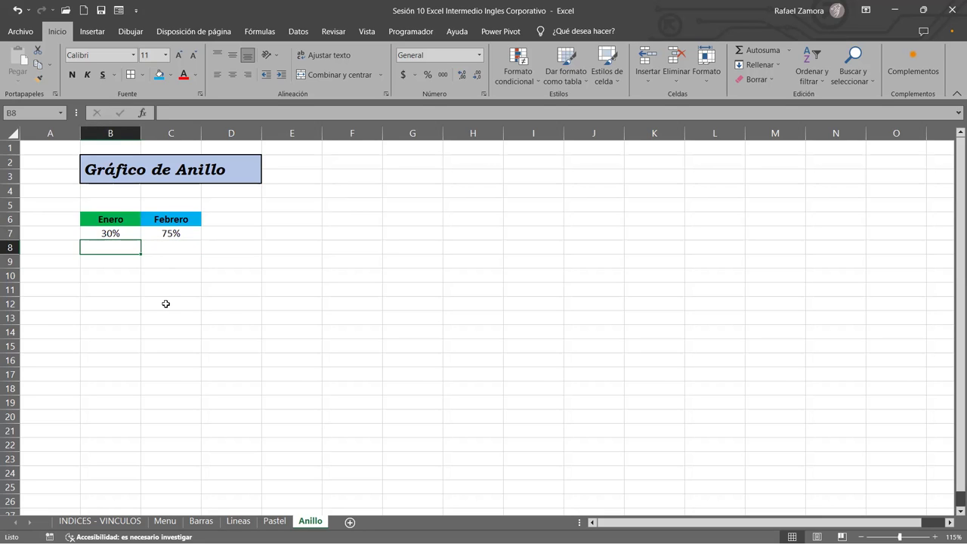
Enter =100%-B7 in B8, centred and shown as 70% with no decimals
text(=)
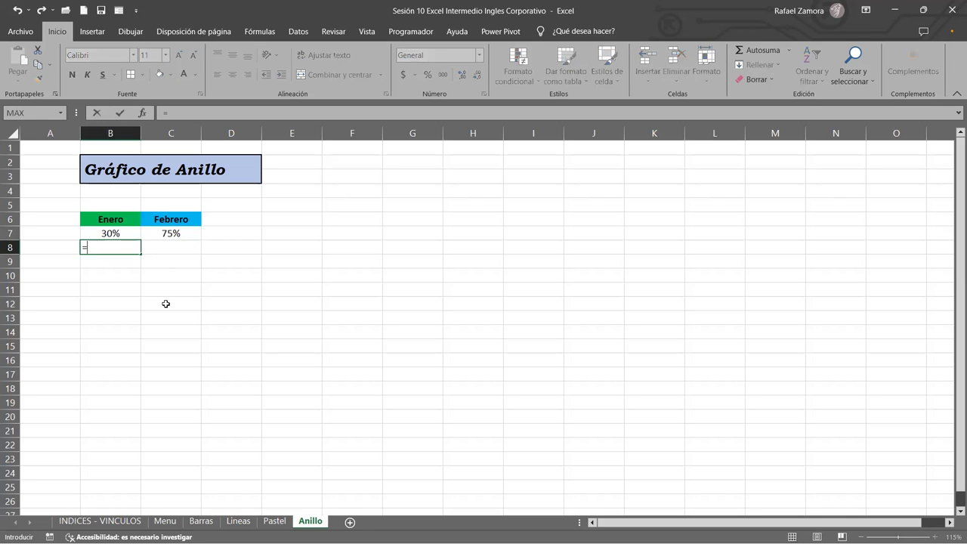
key(Up)
key(BackSpace)
key(BackSpace)
text(100)
text(5)
key(BackSpace)
key(BackSpace)
text(%-B7)
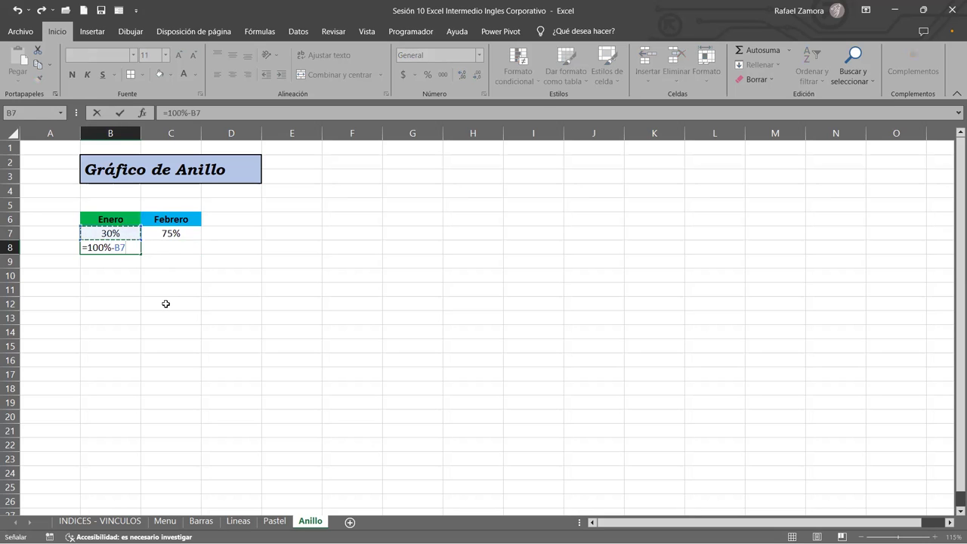
key(Return)
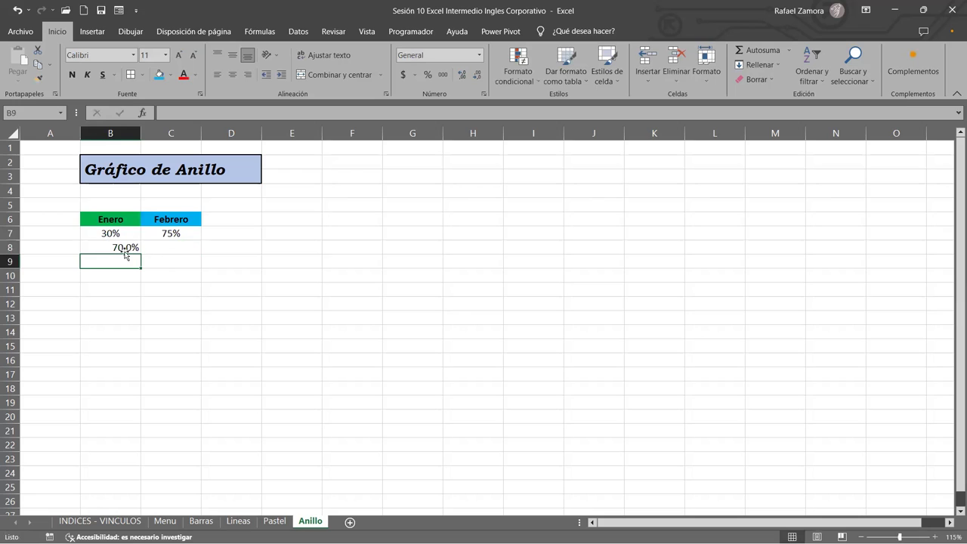
click(125, 249)
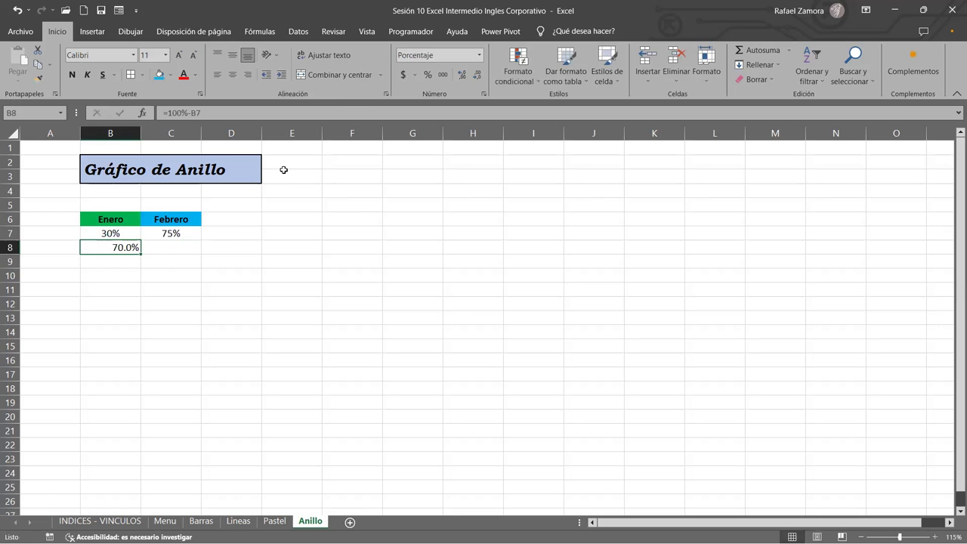
click(232, 74)
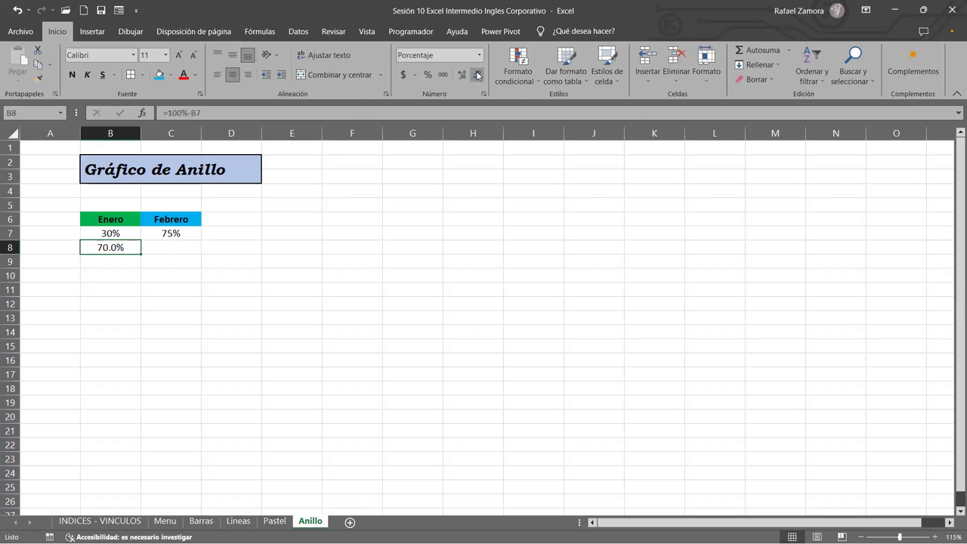
click(476, 75)
Fill the complement formula from B8 into C8 so it shows 25%
drag(142, 251, 189, 250)
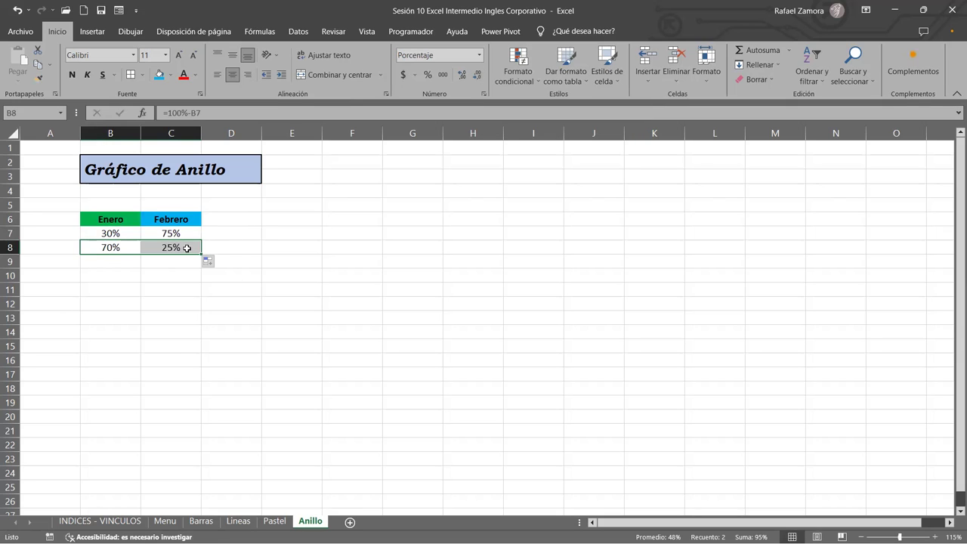
click(125, 248)
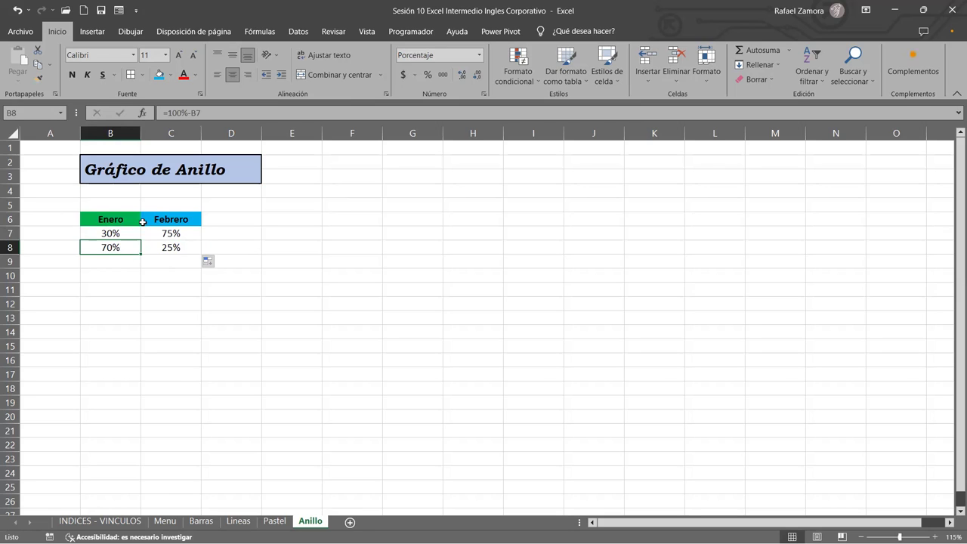
click(364, 270)
click(245, 327)
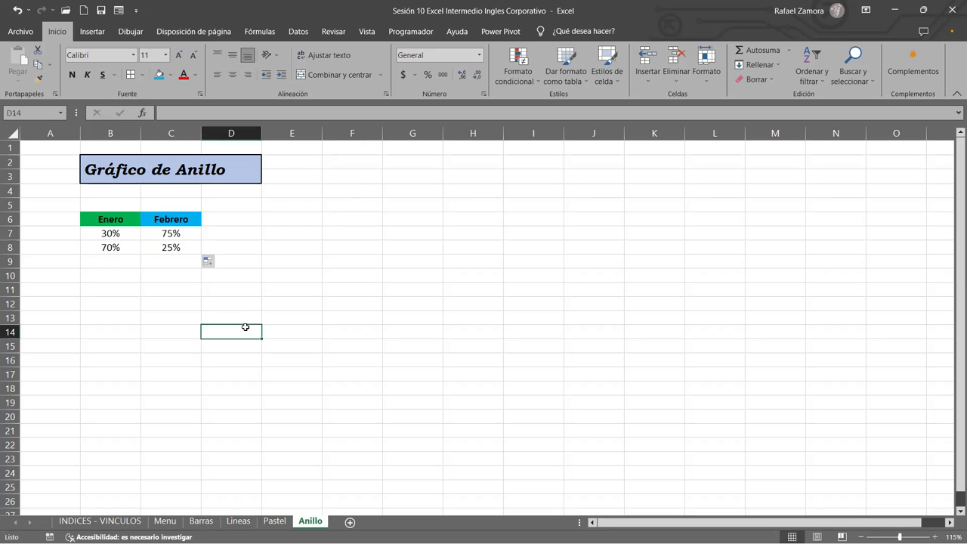
click(183, 289)
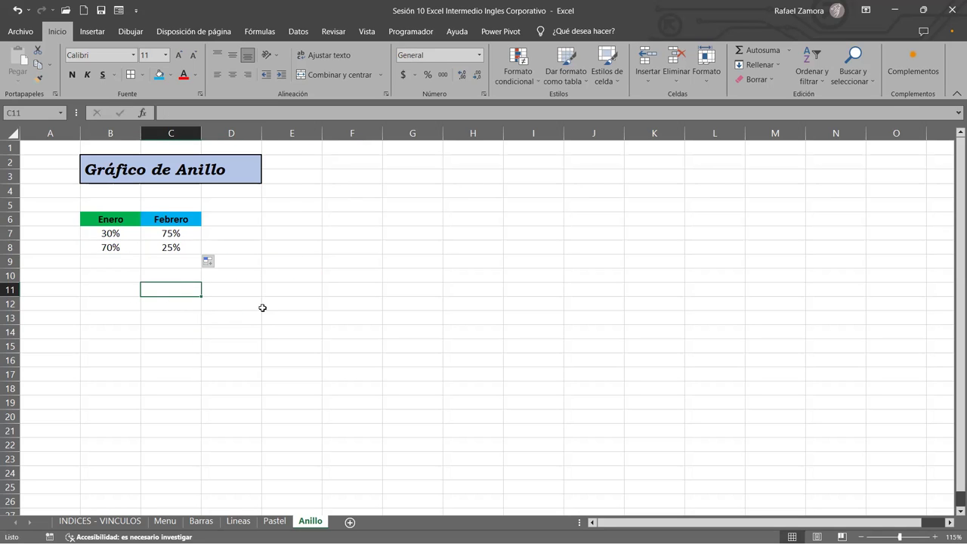
click(303, 330)
click(247, 289)
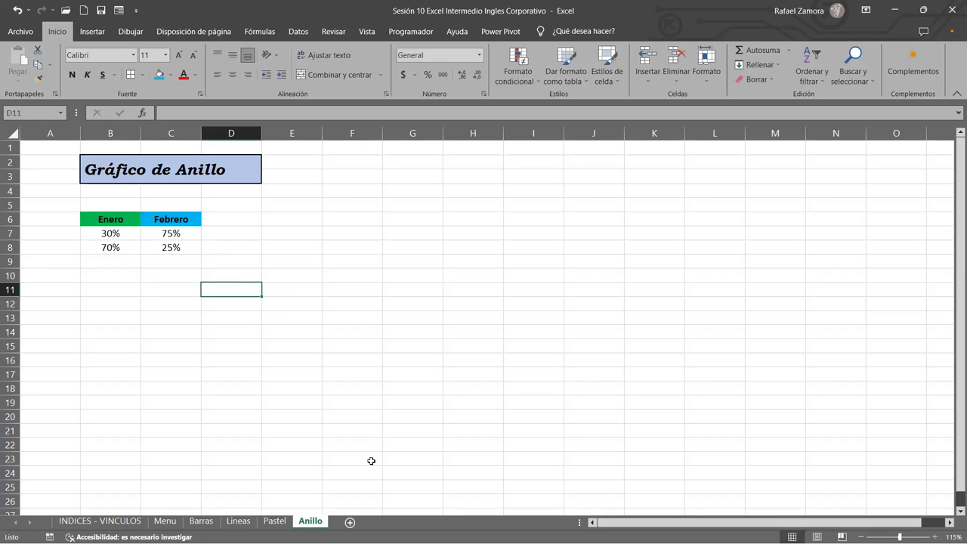
click(380, 277)
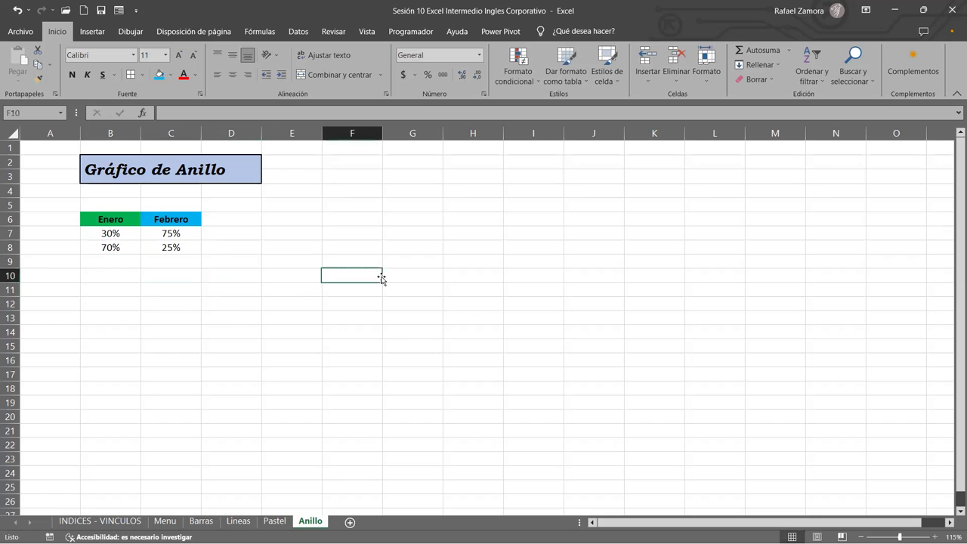
click(223, 327)
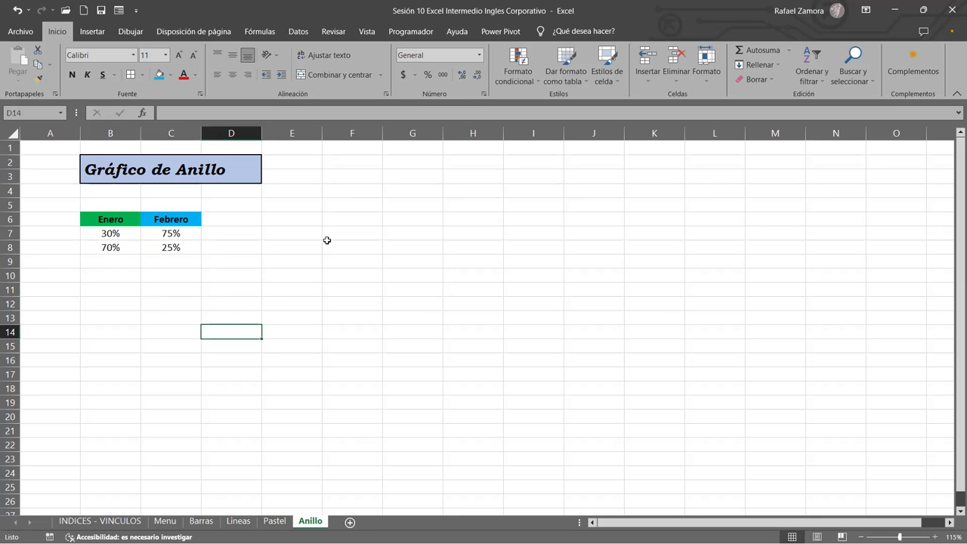
click(326, 241)
click(301, 249)
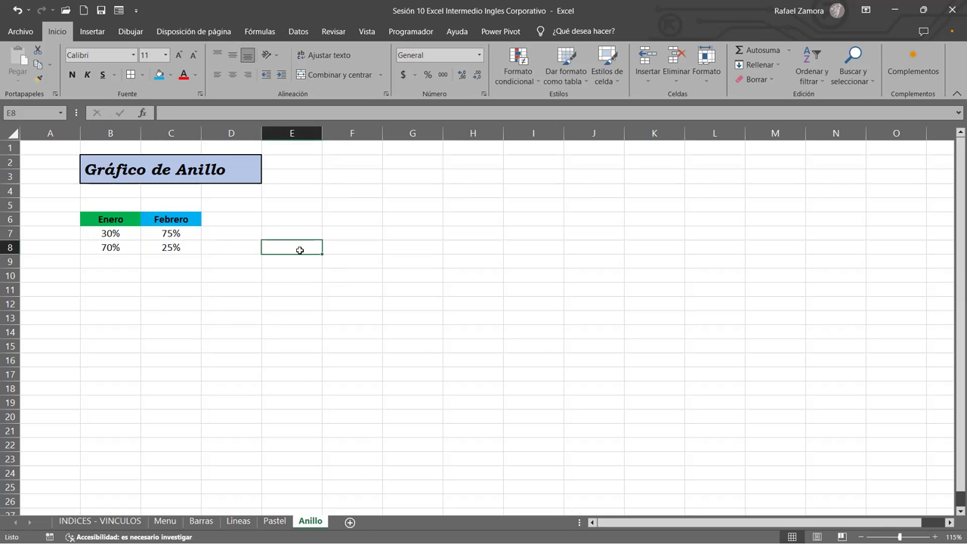
click(252, 306)
click(281, 228)
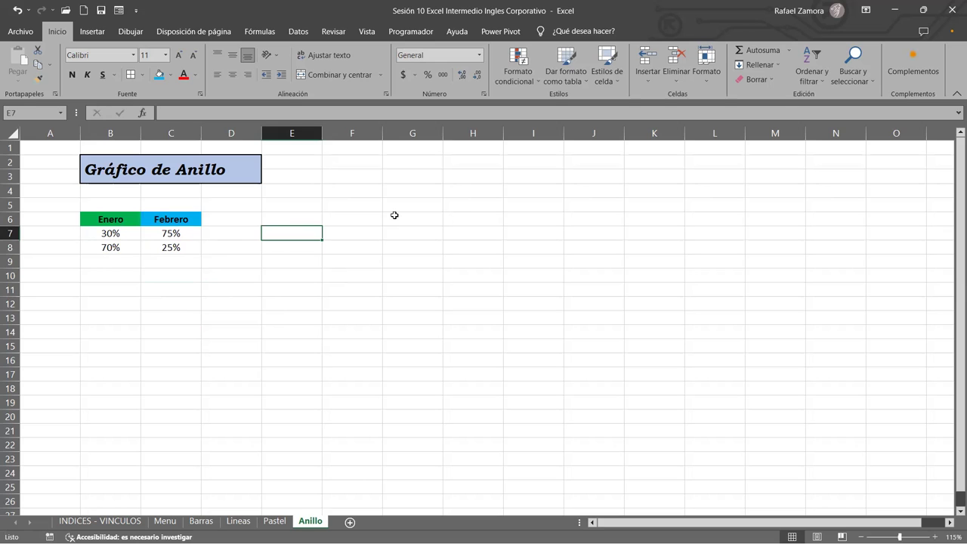
Insert an empty Anillos doughnut chart and drag it up beside the Enero/Febrero table
click(90, 32)
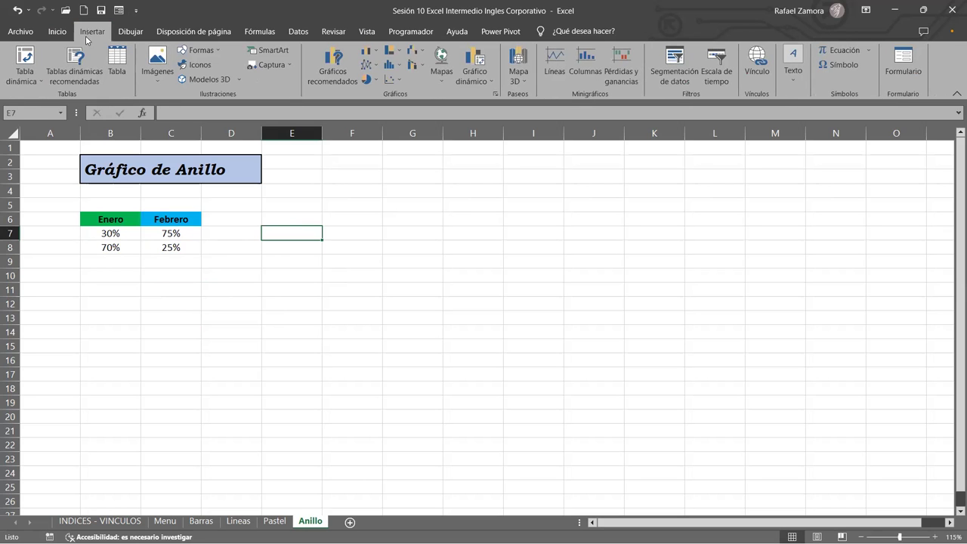
click(377, 80)
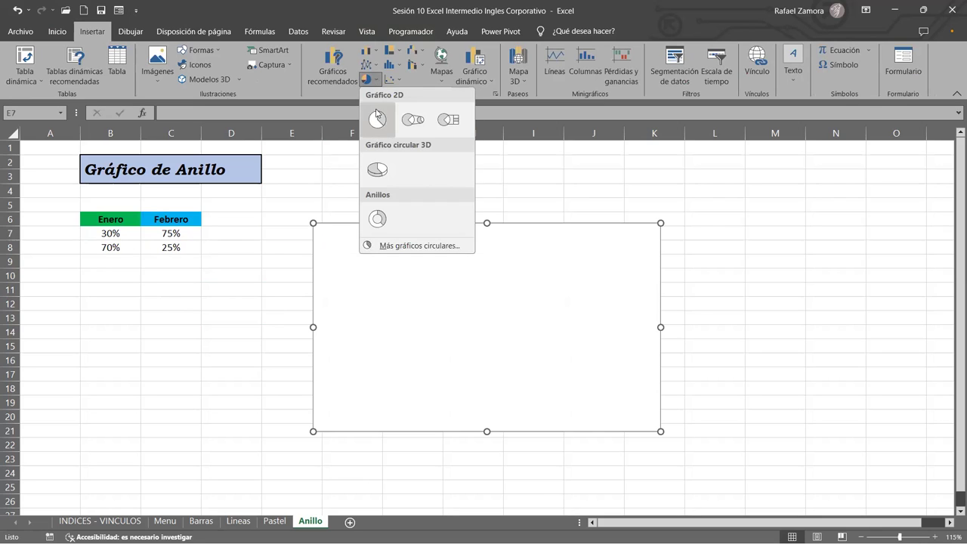
click(379, 217)
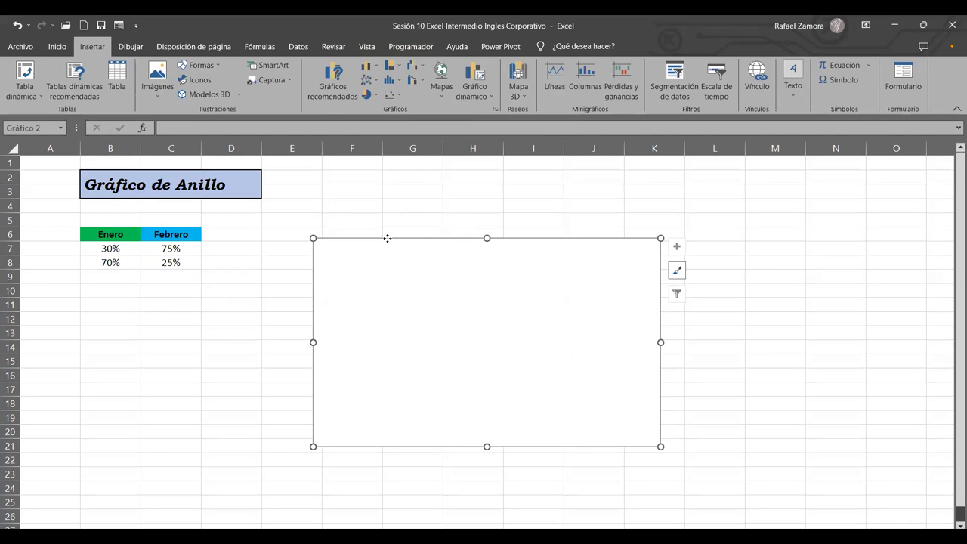
mouse_move(381, 215)
mouse_down()
mouse_move(394, 196)
mouse_move(336, 215)
mouse_up()
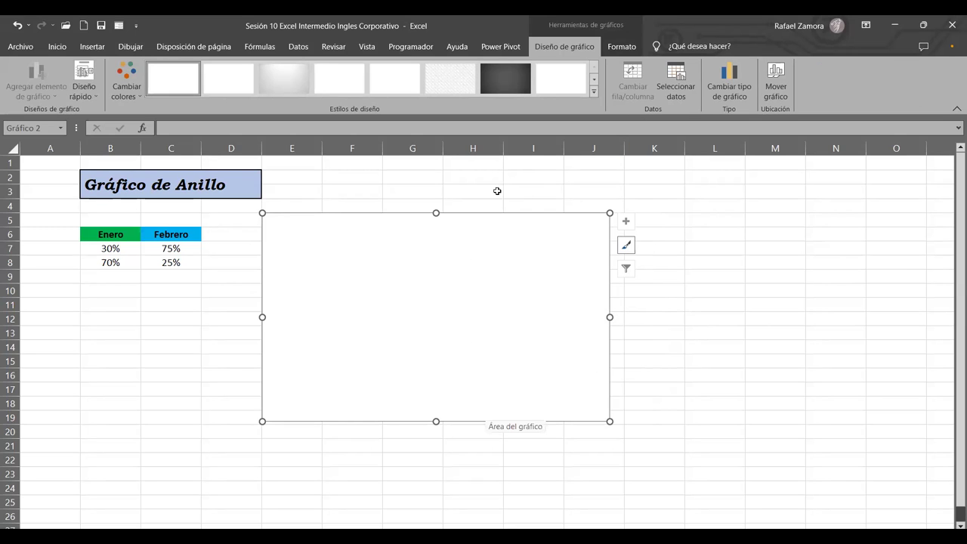
In Seleccionar datos, add a new series with its name set to cell B6 (Enero)
click(676, 94)
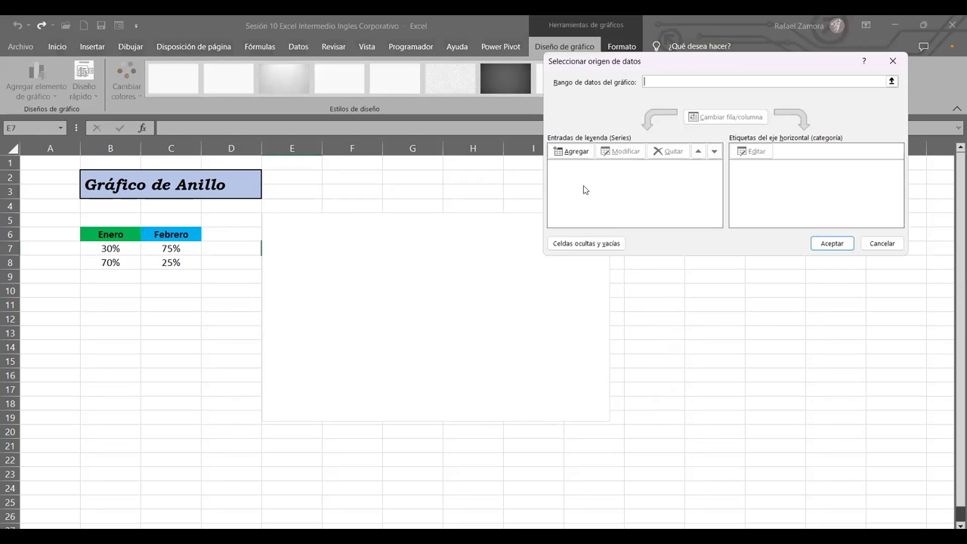
click(584, 152)
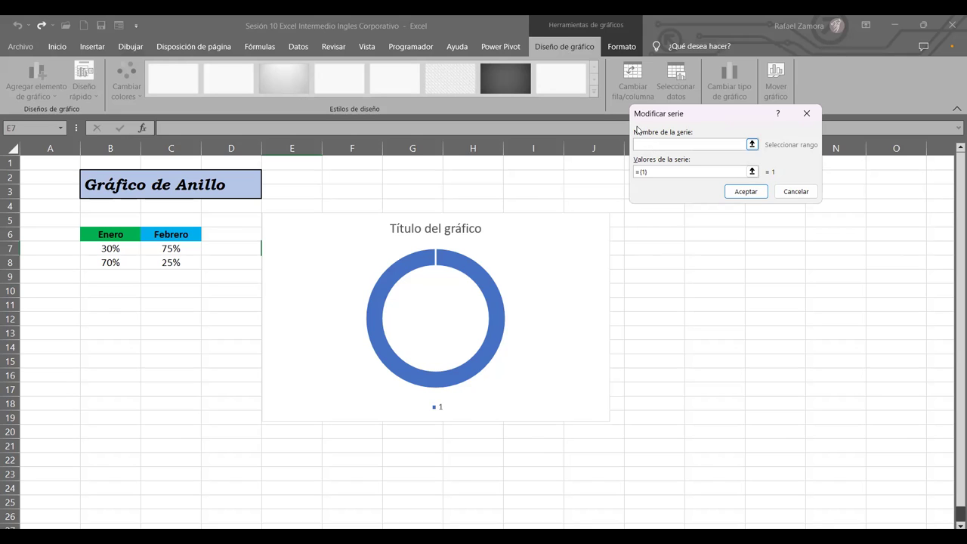
click(115, 231)
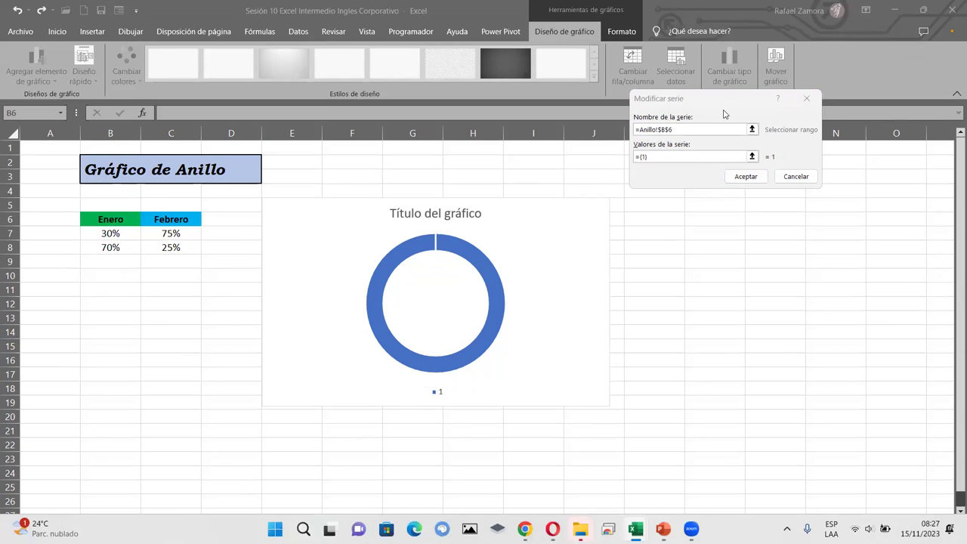
click(724, 114)
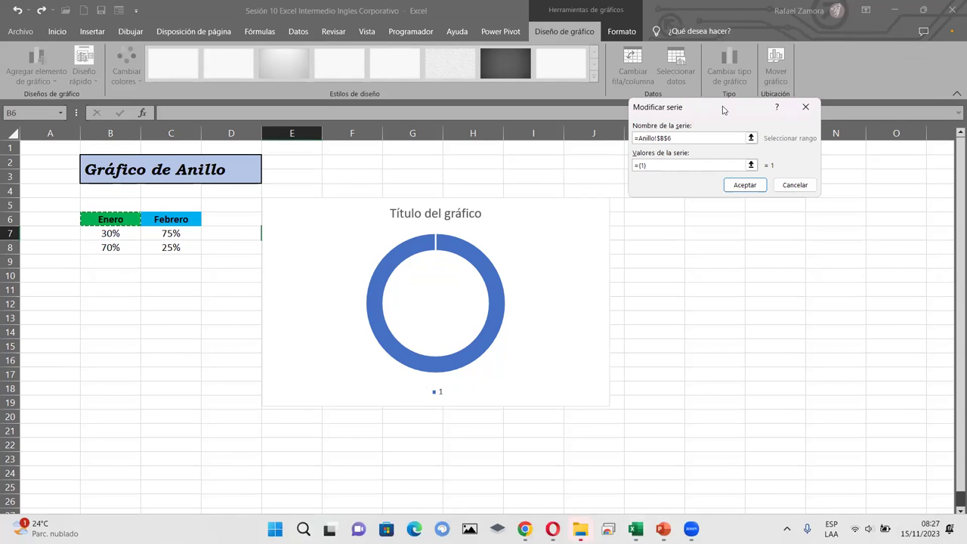
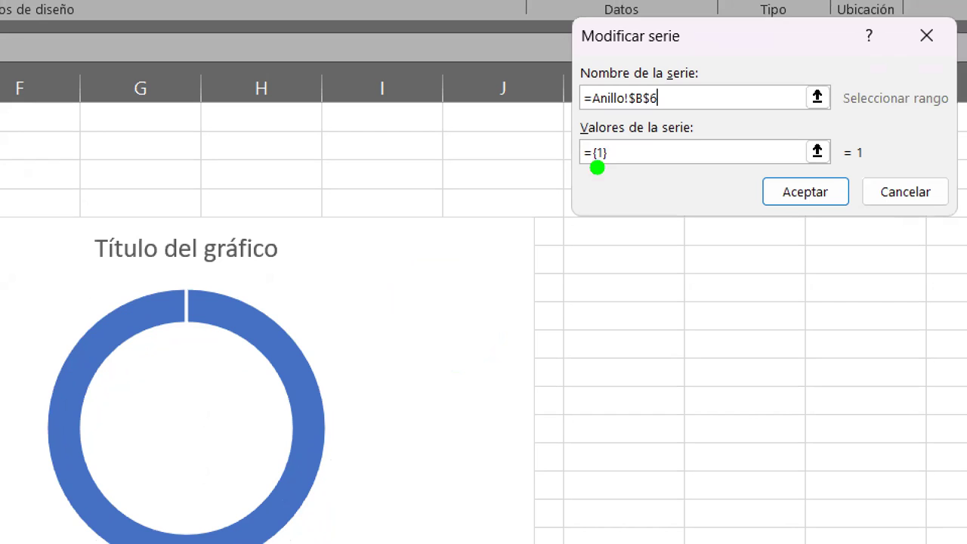
Keep =Anillo!$B$6 as the ring series name so the chart title reads Enero
mouse_move(583, 134)
mouse_down()
mouse_move(763, 200)
mouse_move(833, 180)
mouse_up()
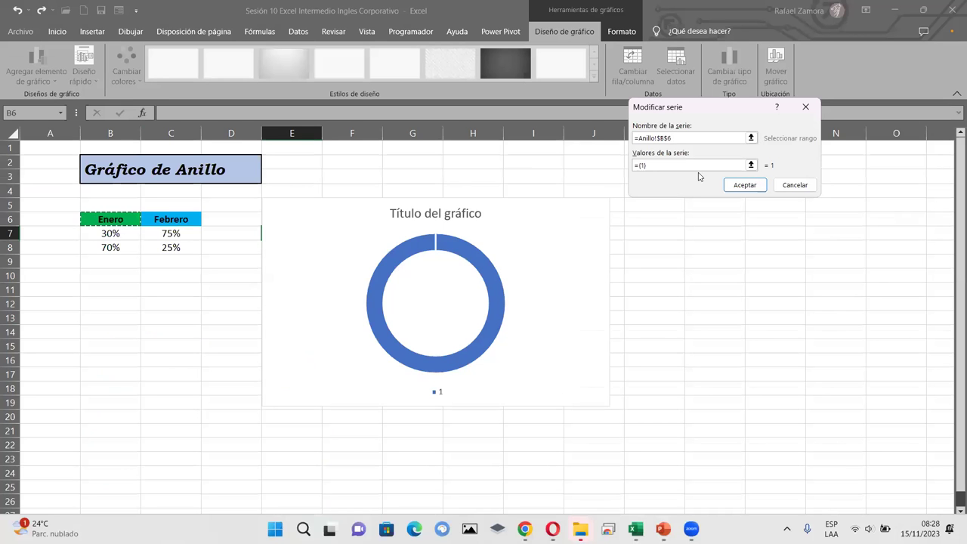
click(692, 136)
drag(698, 106, 575, 107)
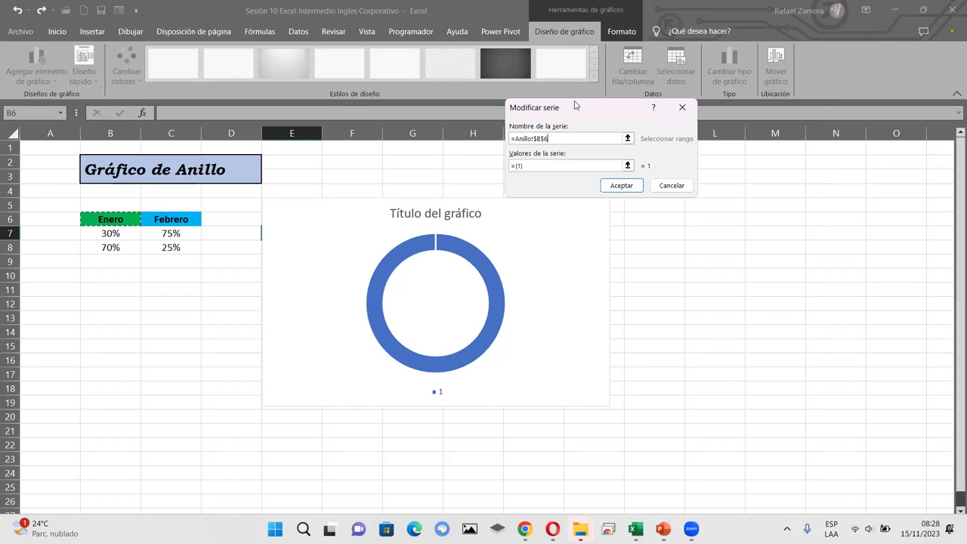
click(521, 165)
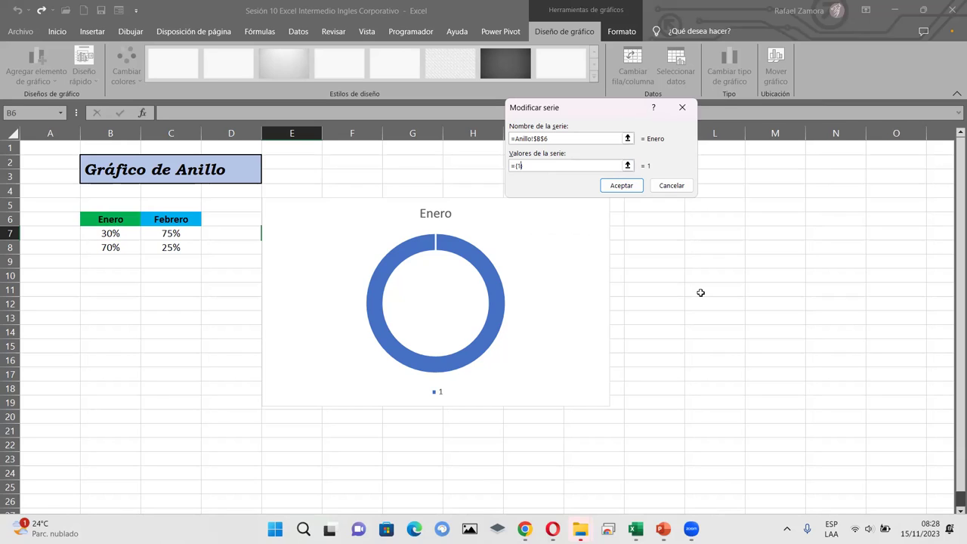
Enter twenty 1s as the series values ({1,1,…,1}) and confirm the series
text(,1)
text(,1,1)
text(,1,1,1,1,1,1,1,1,1,1,1,1,1,1,1,1)
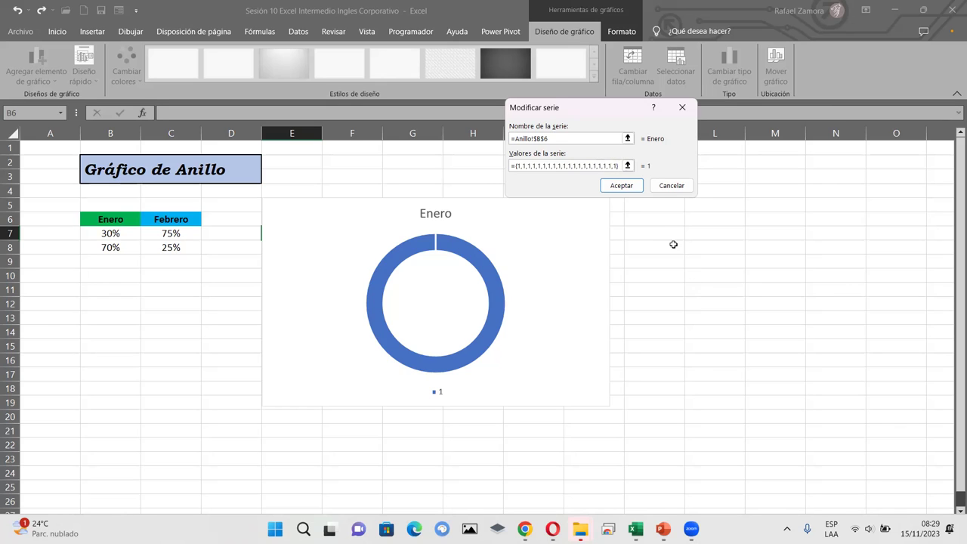
click(623, 189)
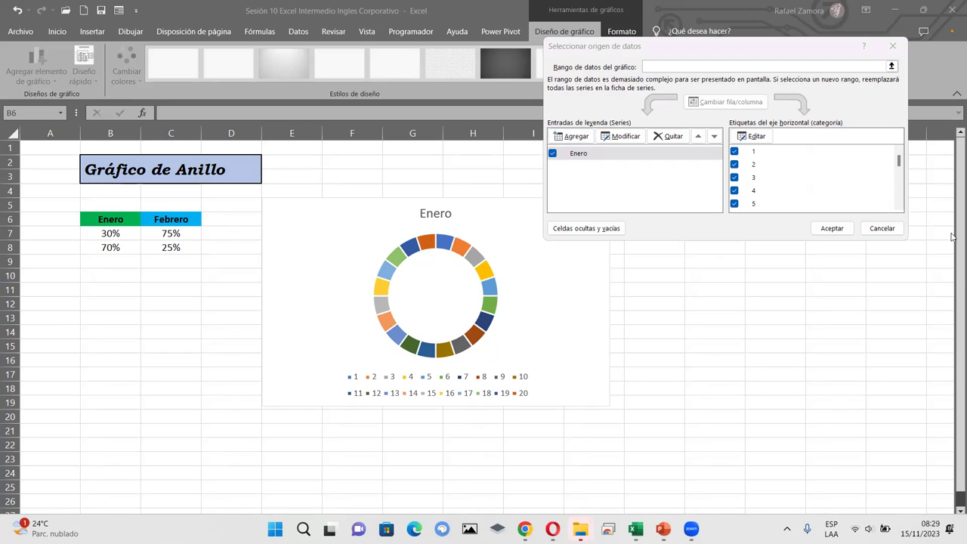
Accept the data source and turn off the Enero ring chart's legend
click(846, 235)
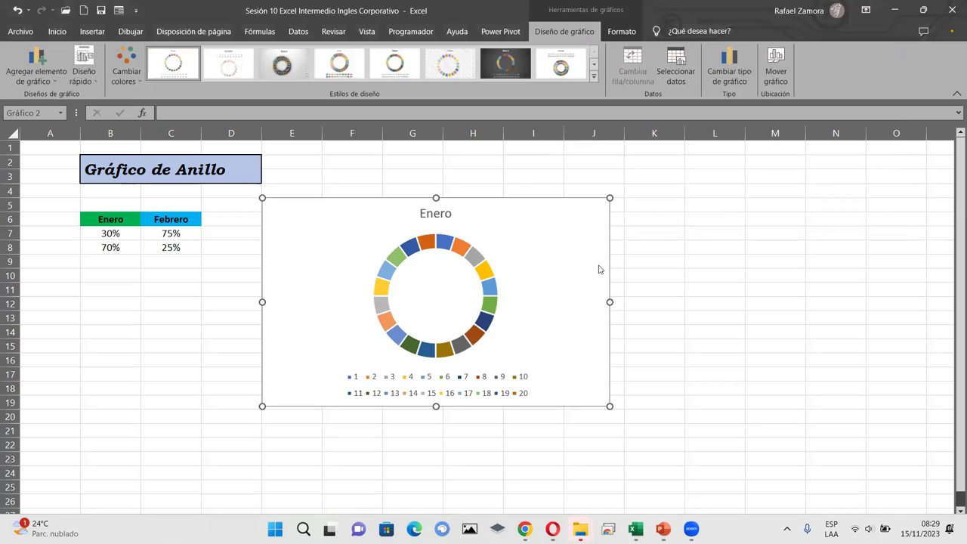
click(626, 206)
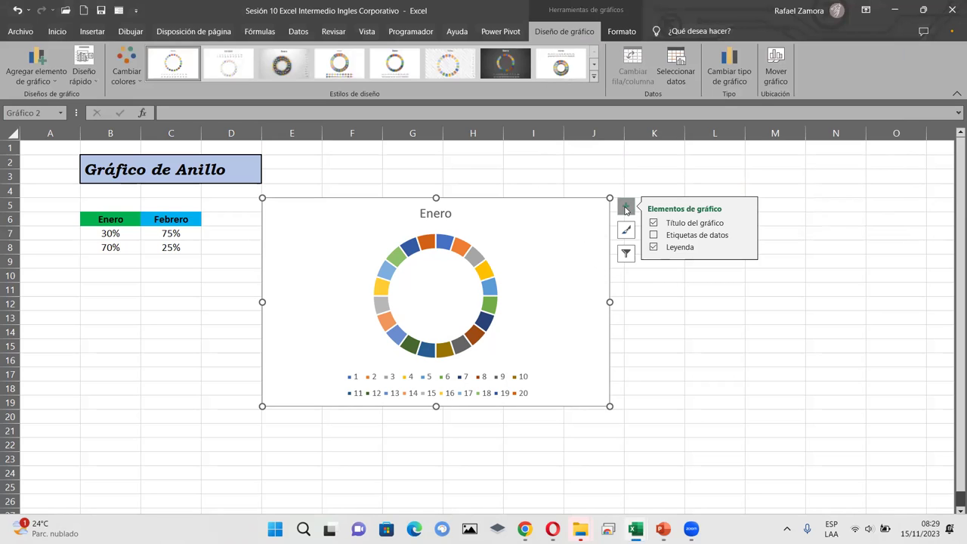
click(654, 247)
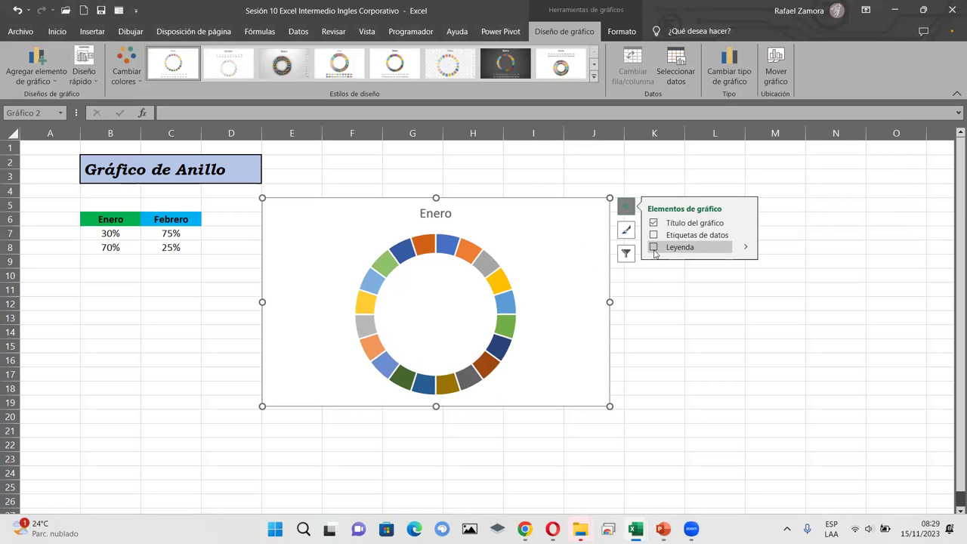
click(649, 346)
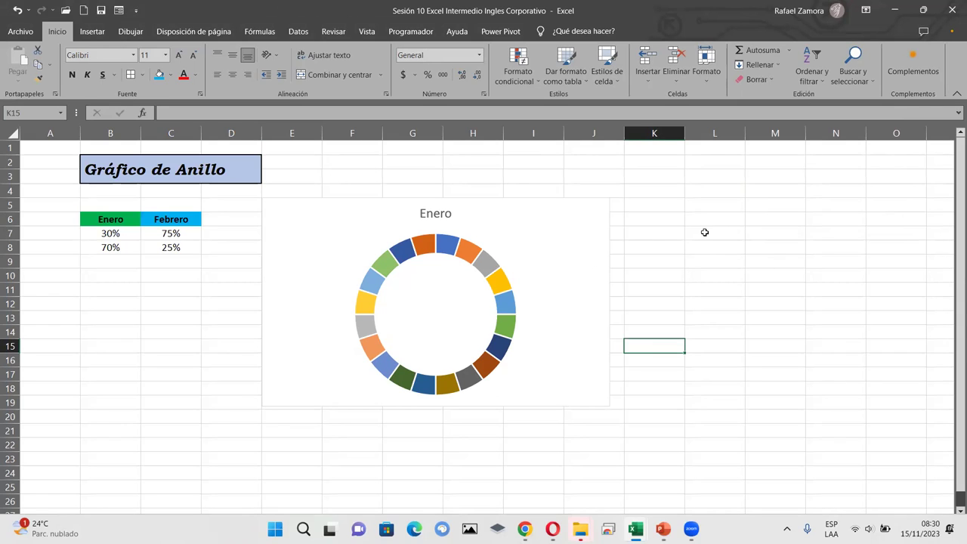
click(599, 238)
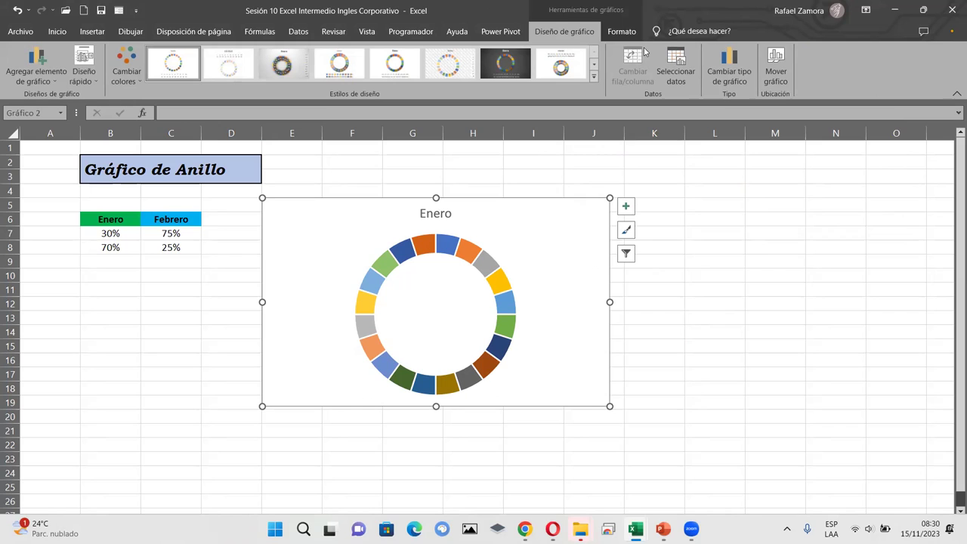
Give the ring chart No Fill and No Outline so its background is transparent
click(620, 34)
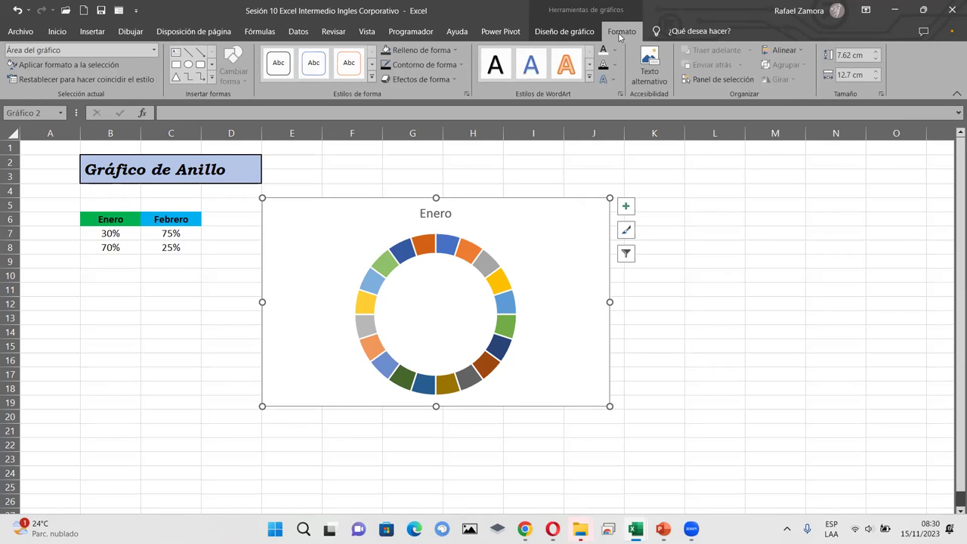
click(456, 51)
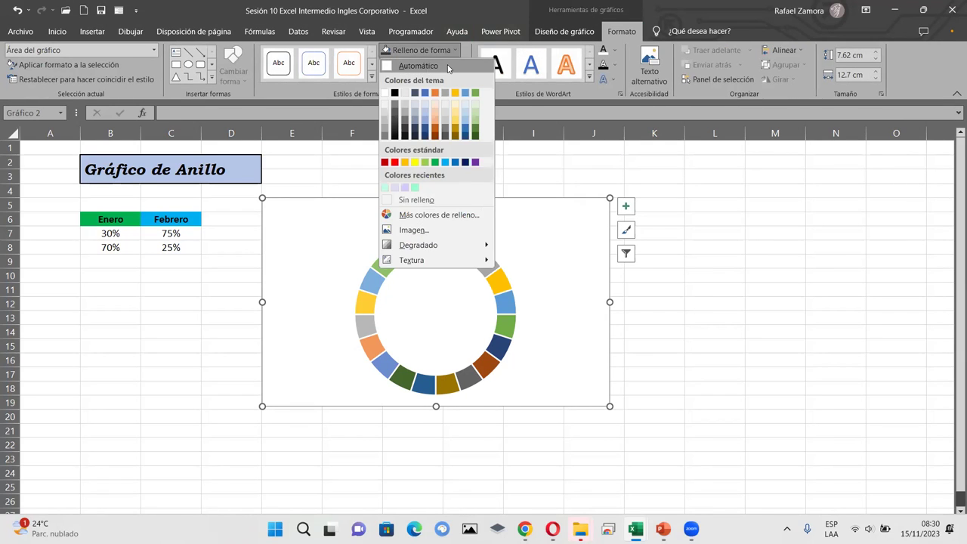
click(421, 202)
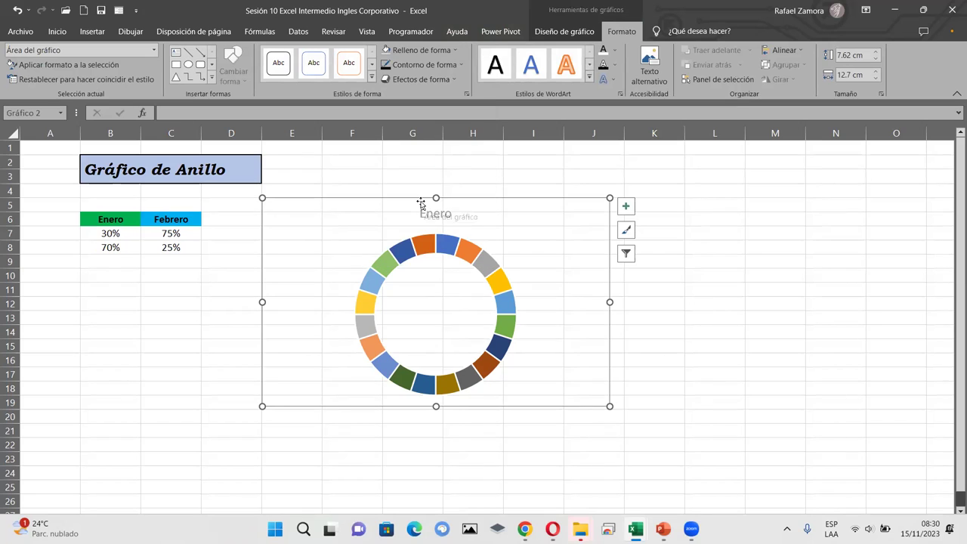
click(462, 65)
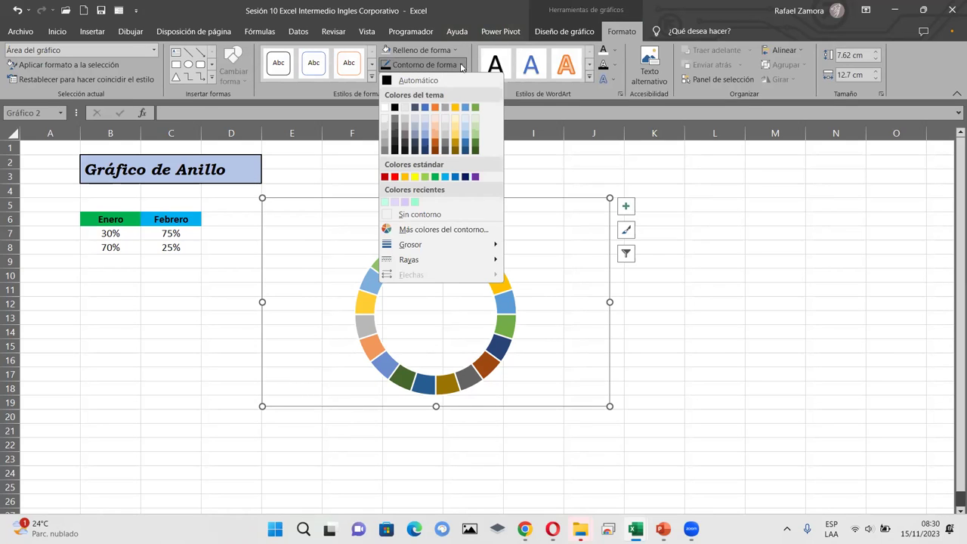
click(435, 215)
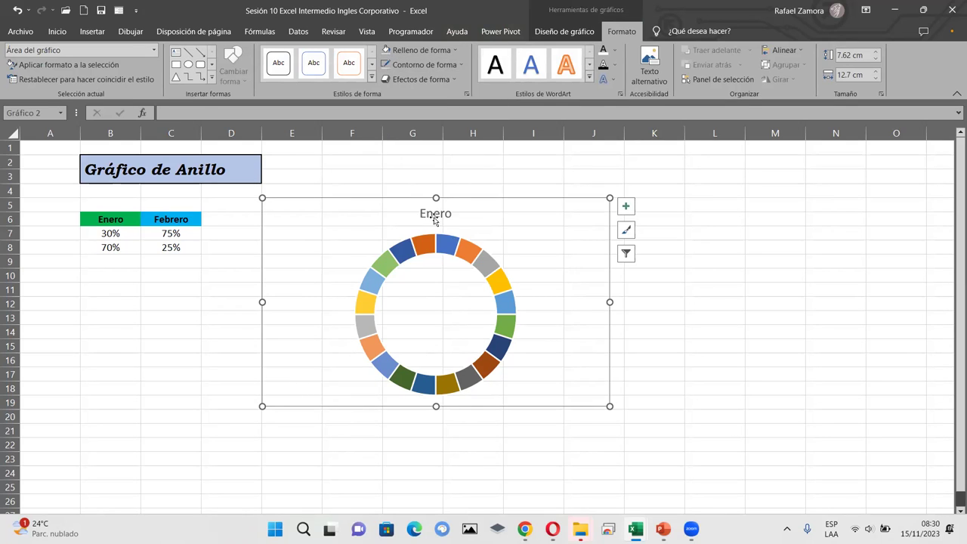
click(679, 318)
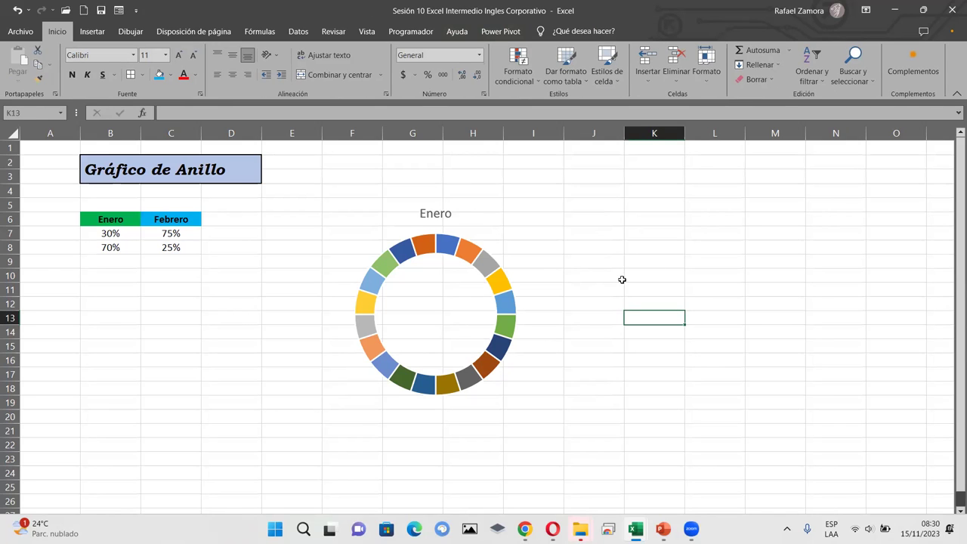
Move the ring chart slightly to the left
click(556, 260)
drag(556, 258, 492, 256)
click(659, 319)
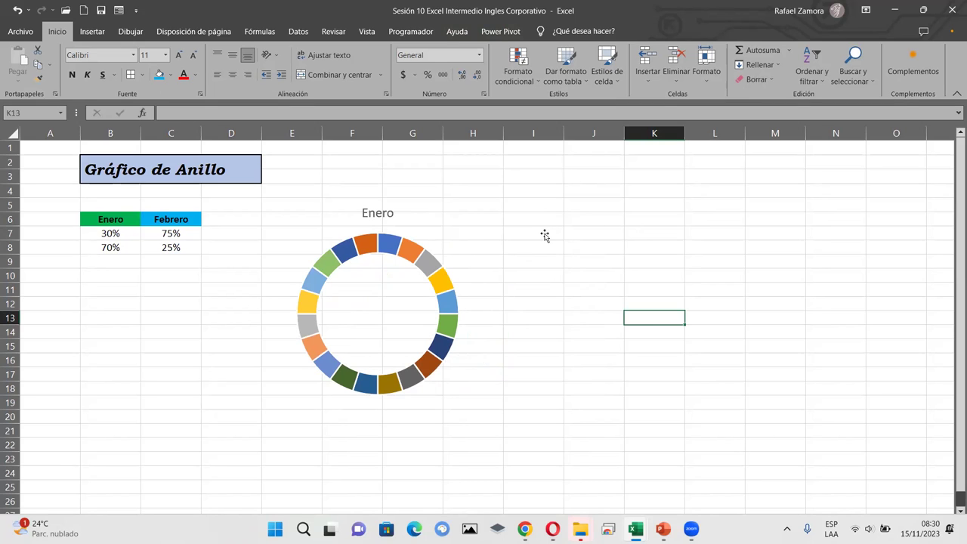
Select the whole Enero ring series rather than a single segment
click(421, 273)
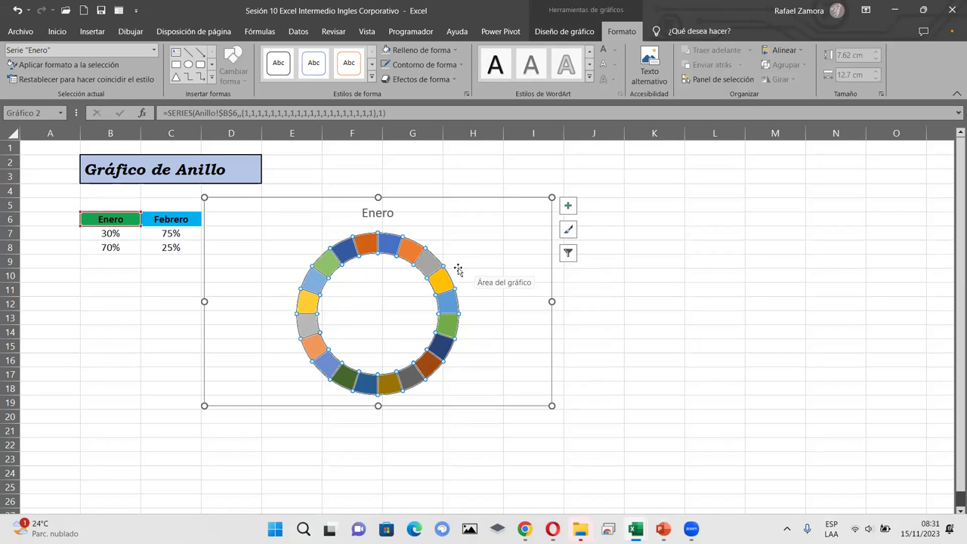
mouse_move(410, 249)
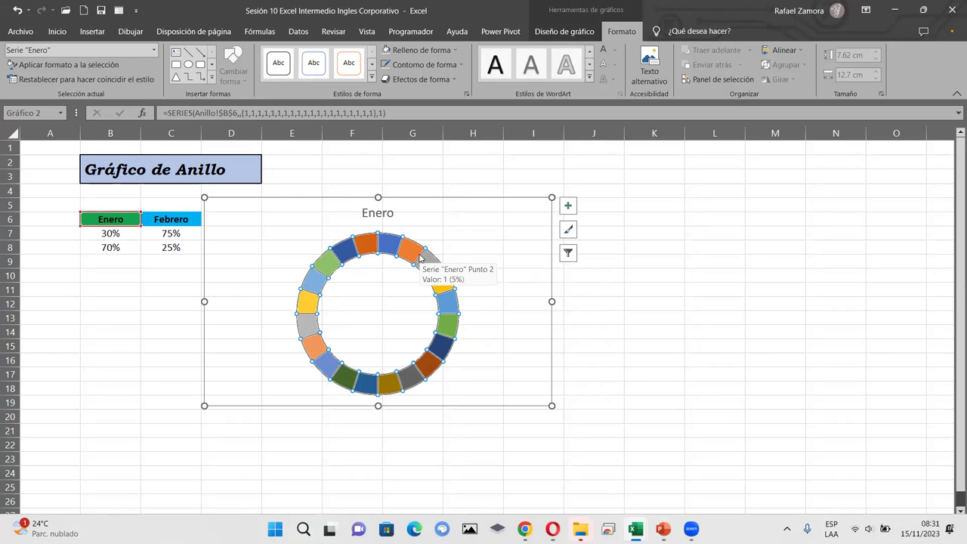
double_click(417, 248)
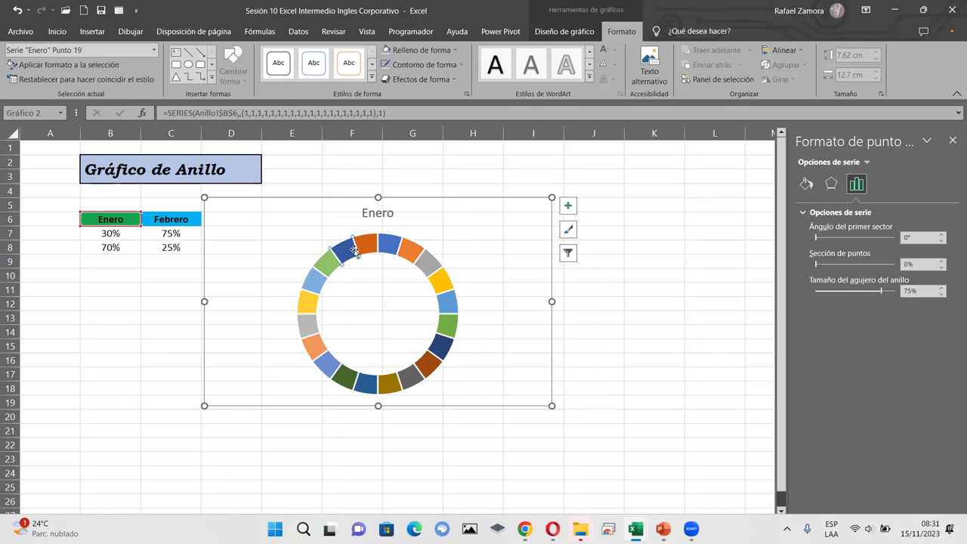
click(389, 243)
click(416, 250)
click(673, 250)
click(427, 262)
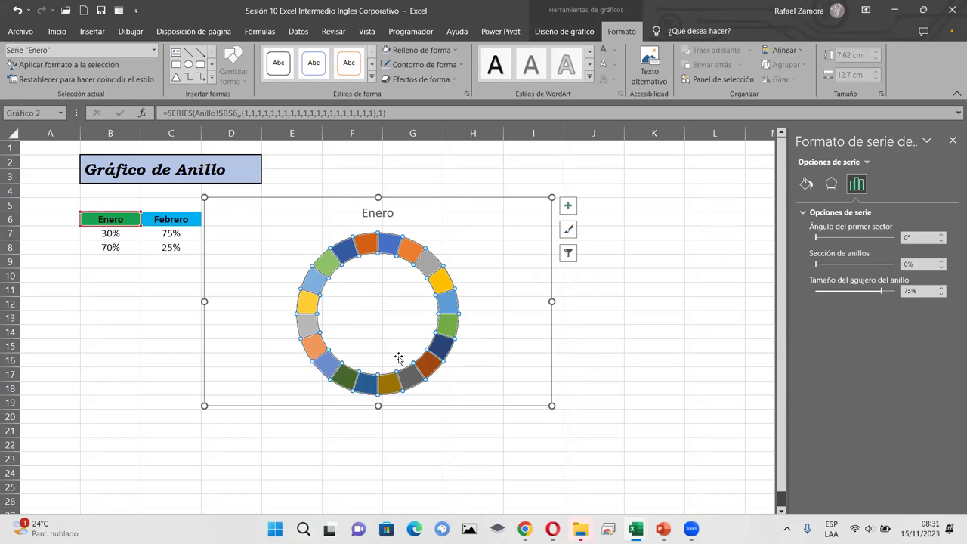
Fill the whole ring series with a single solid green colour
click(807, 185)
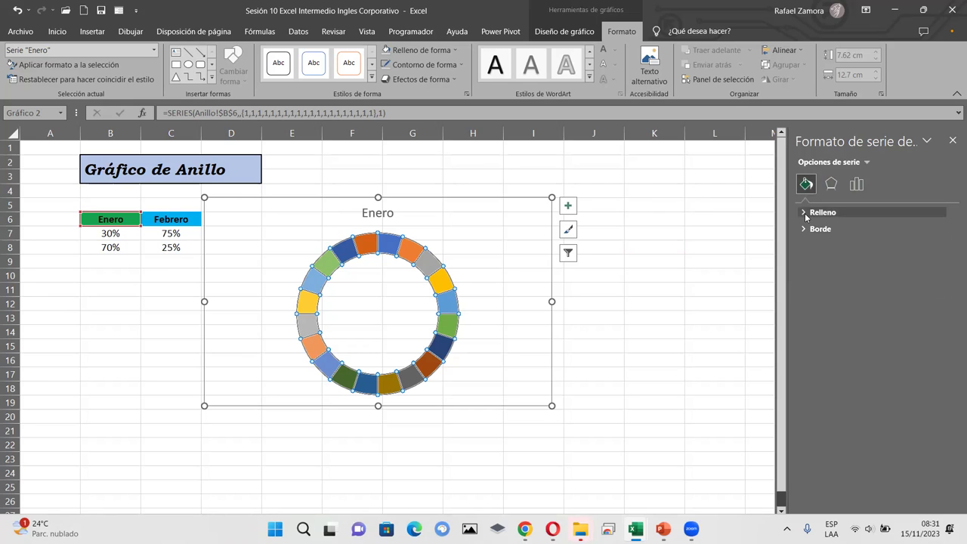
click(805, 214)
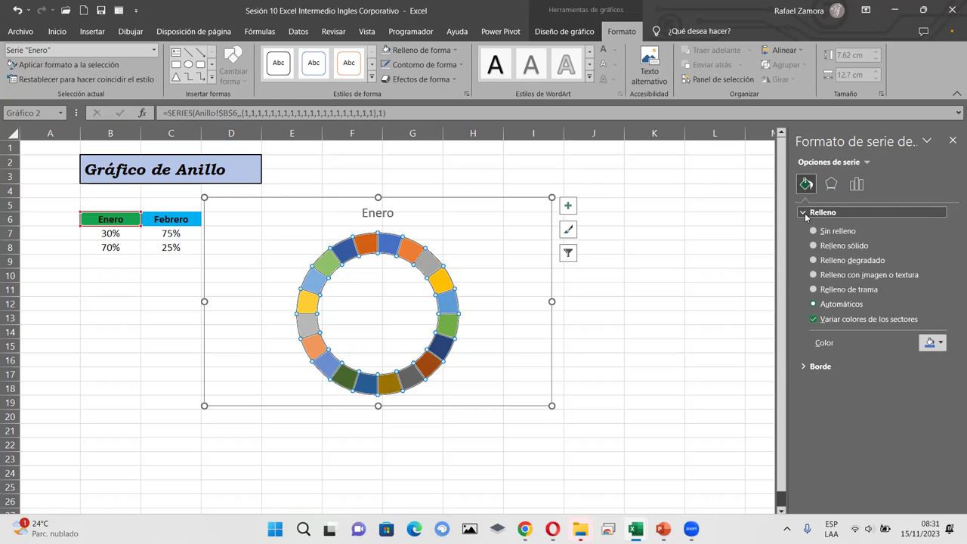
click(829, 247)
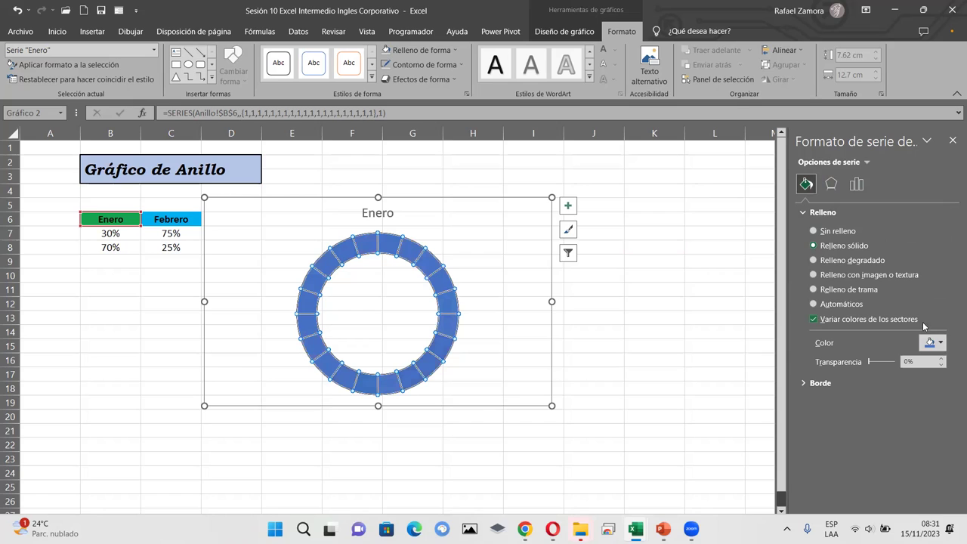
click(942, 344)
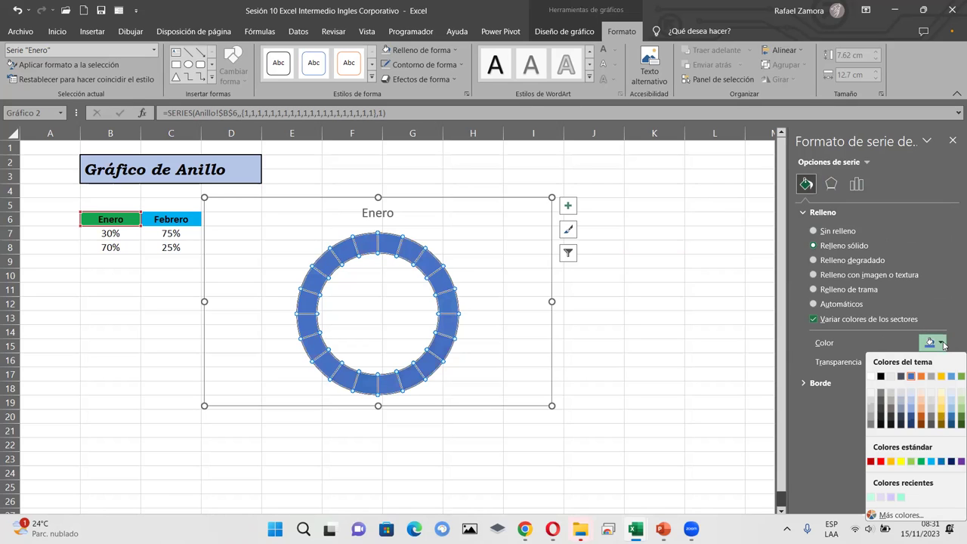
key(Escape)
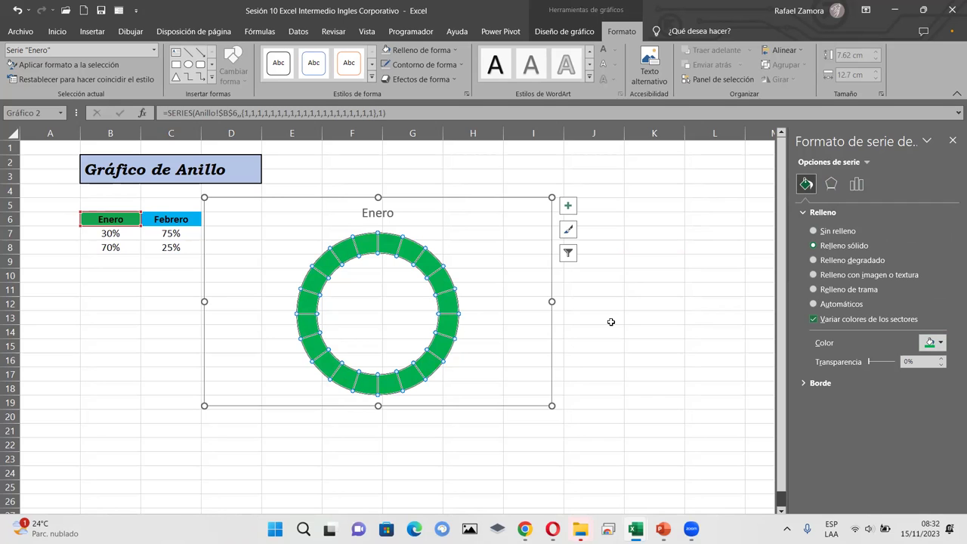
click(611, 322)
right_click(611, 322)
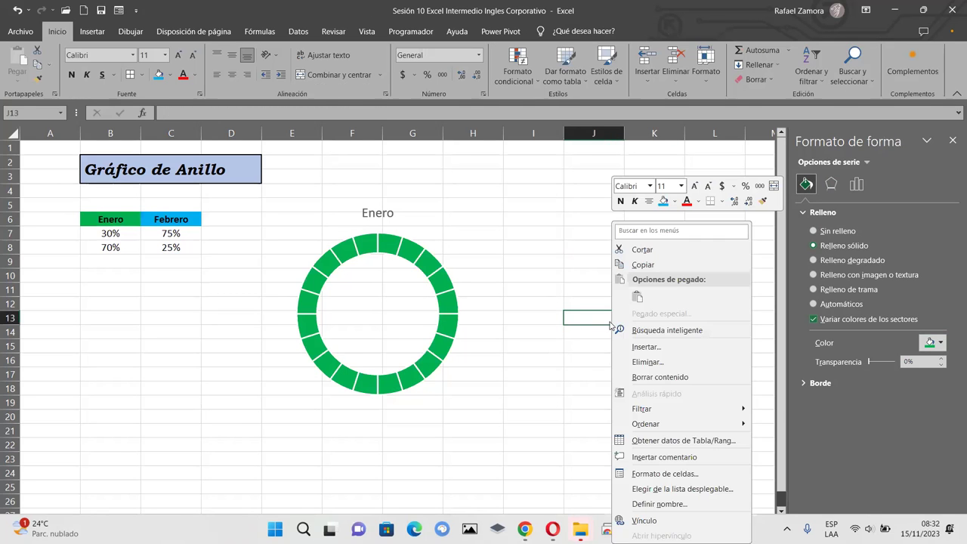
Switch to the Sesión 10 Excel Intermedio workbook showing the Anillo sheet
click(451, 265)
click(437, 275)
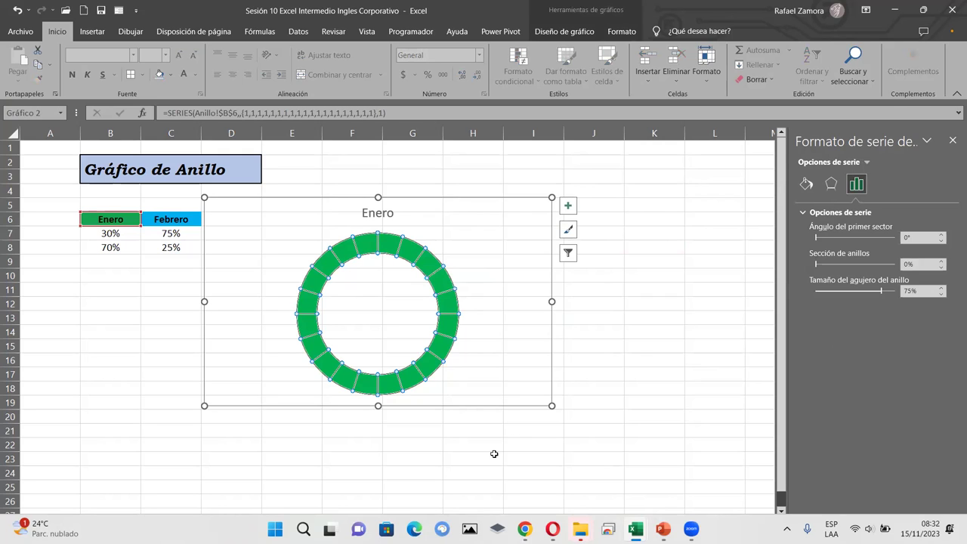
click(431, 527)
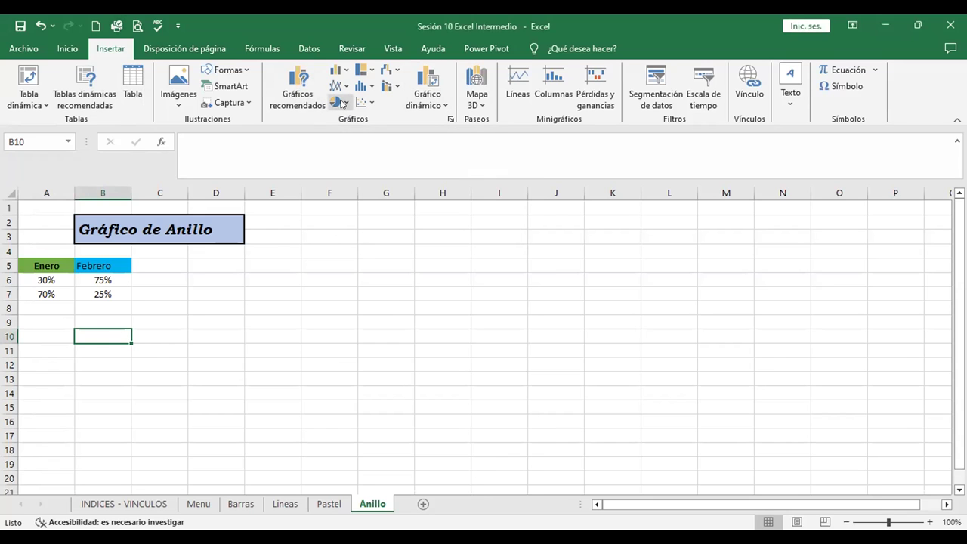
Insert an empty doughnut chart beside the Enero/Febrero table on the Anillo sheet
click(341, 103)
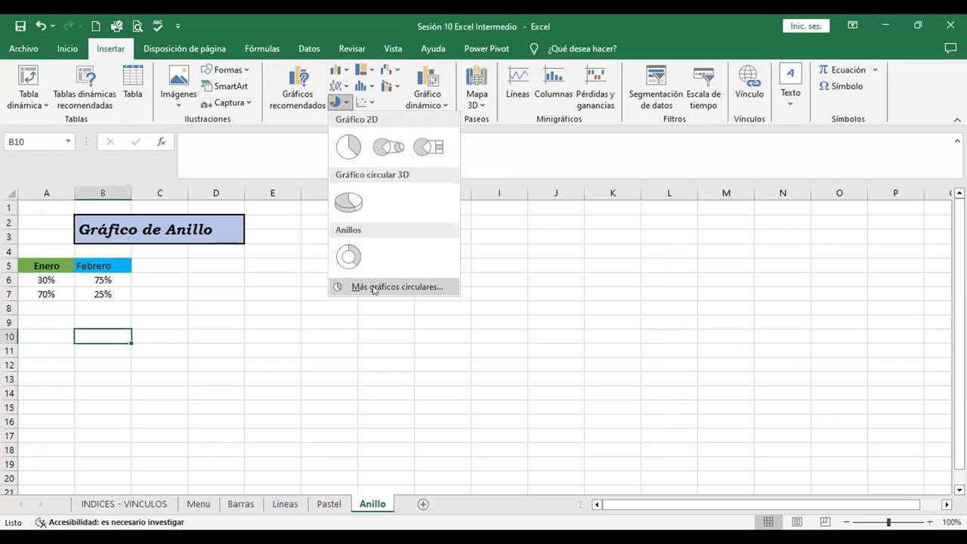
click(349, 257)
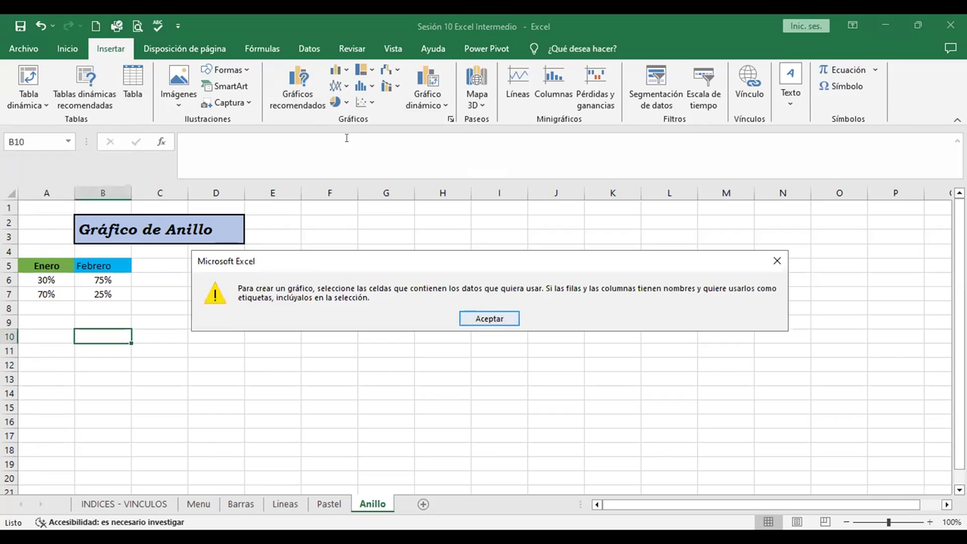
key(Return)
click(342, 103)
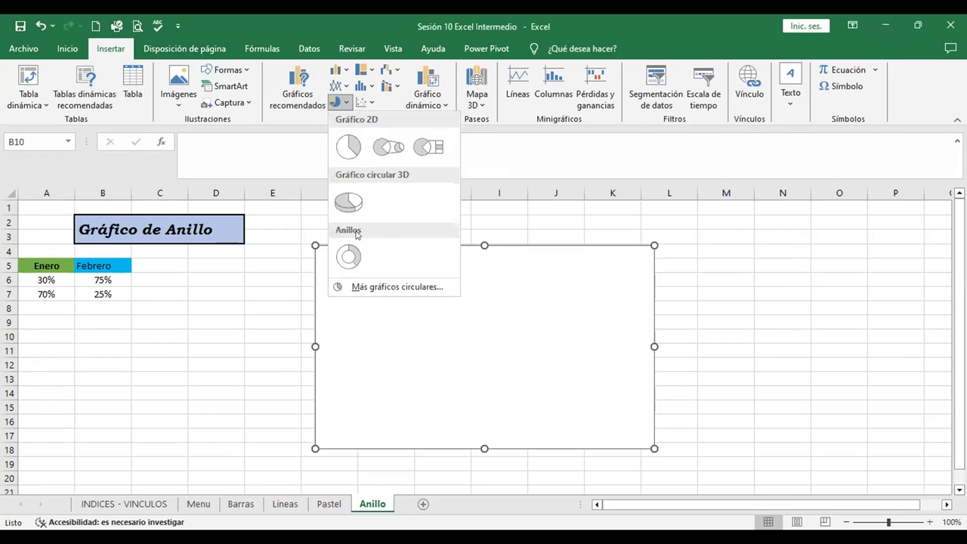
click(472, 321)
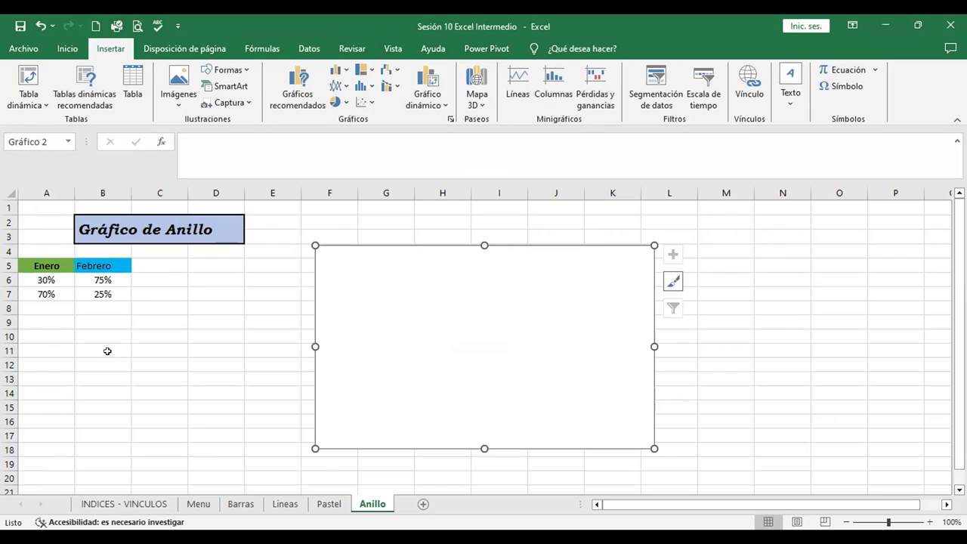
click(89, 334)
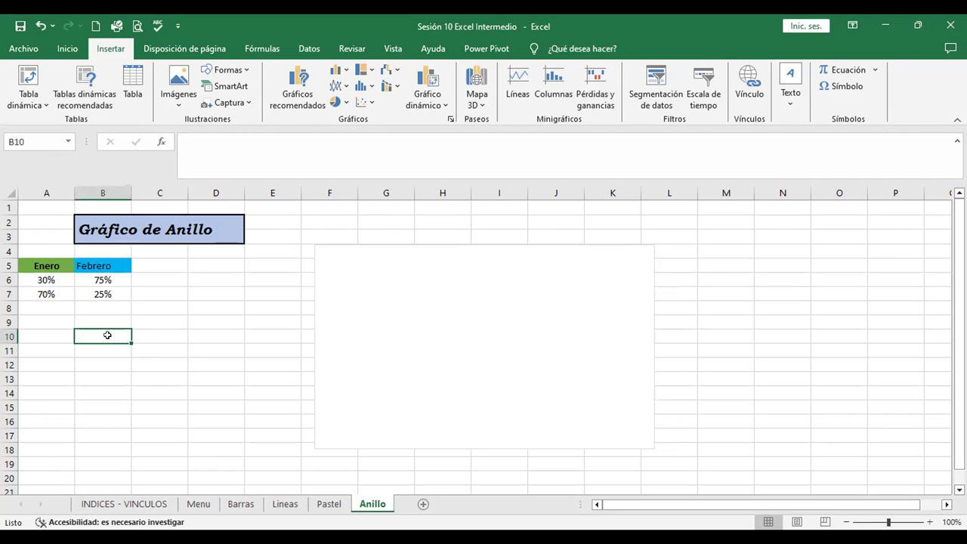
click(385, 283)
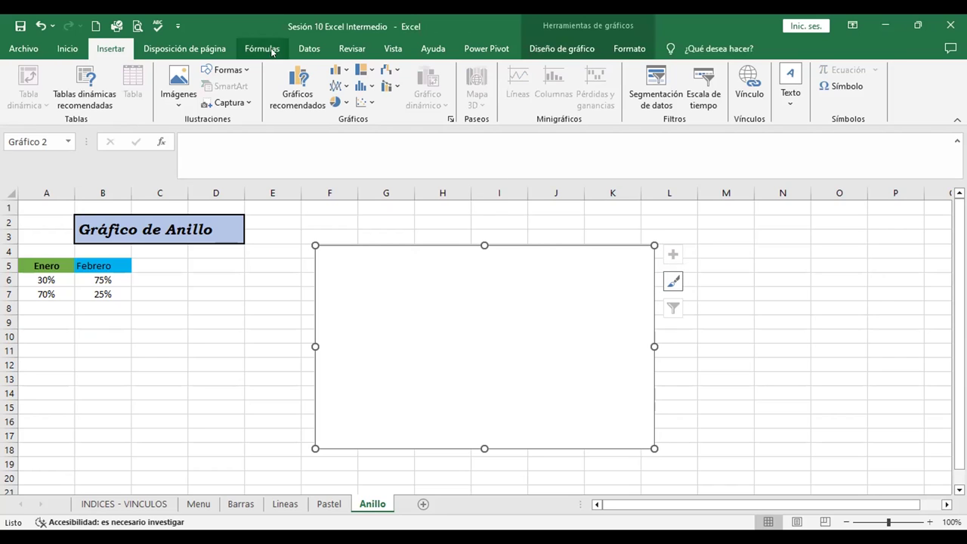
Set the empty chart's Shape Fill to No Fill, leaving its outline unchanged
click(618, 53)
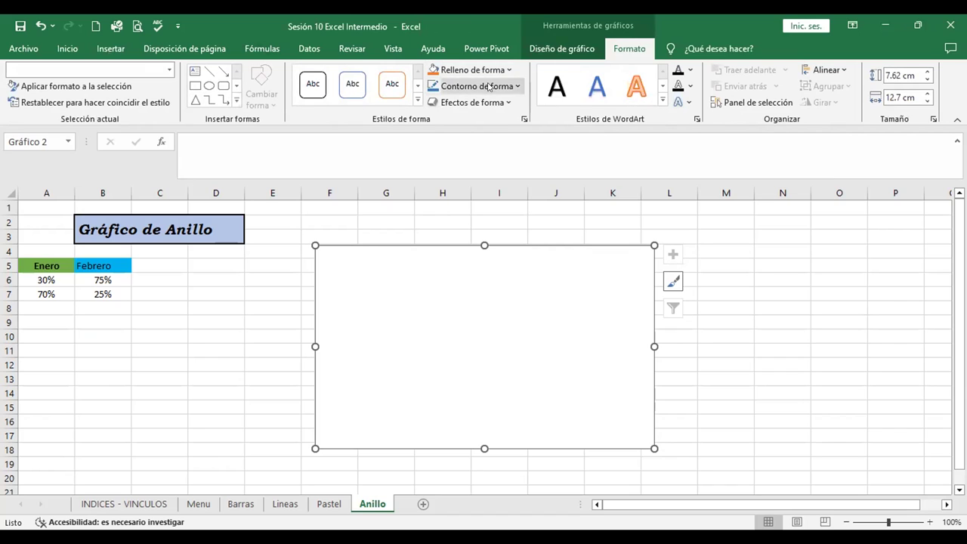
click(468, 70)
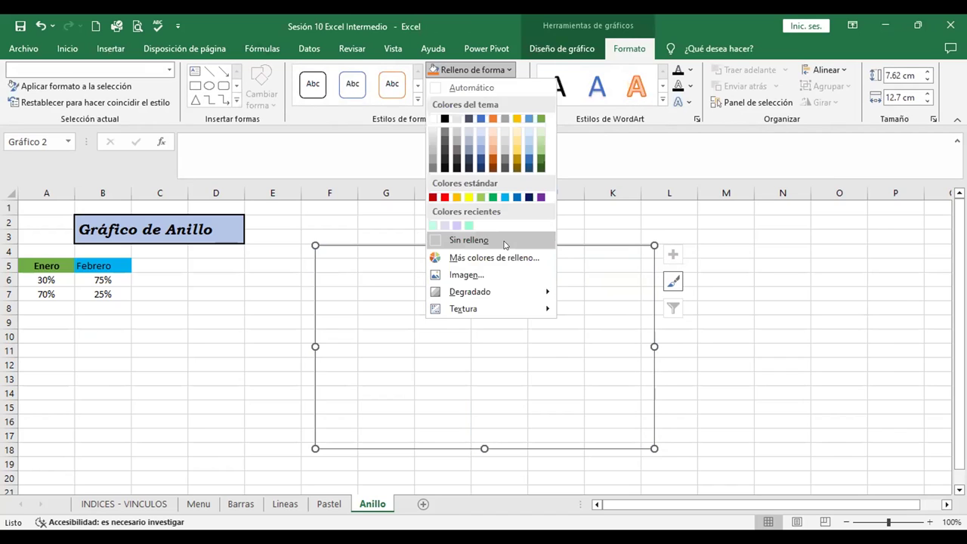
click(495, 227)
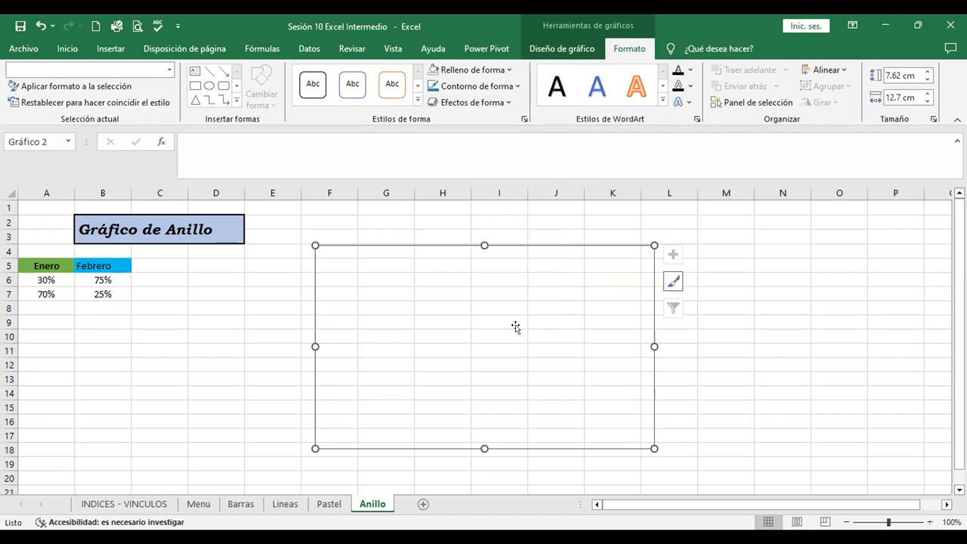
click(516, 85)
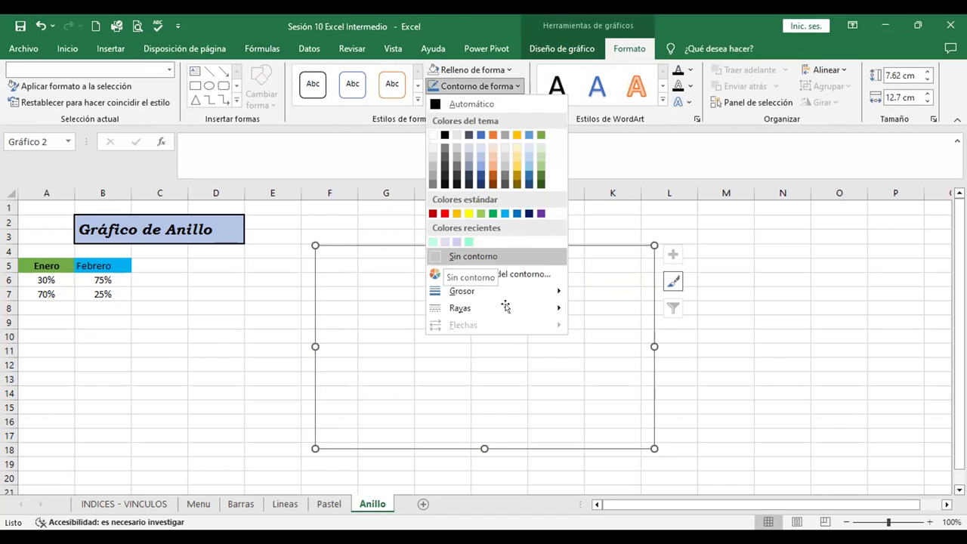
key(Escape)
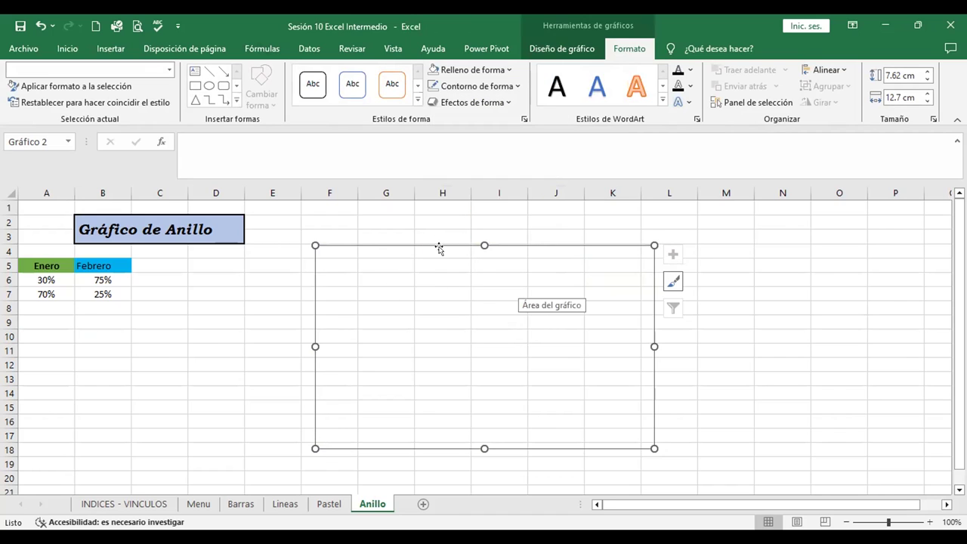
click(560, 49)
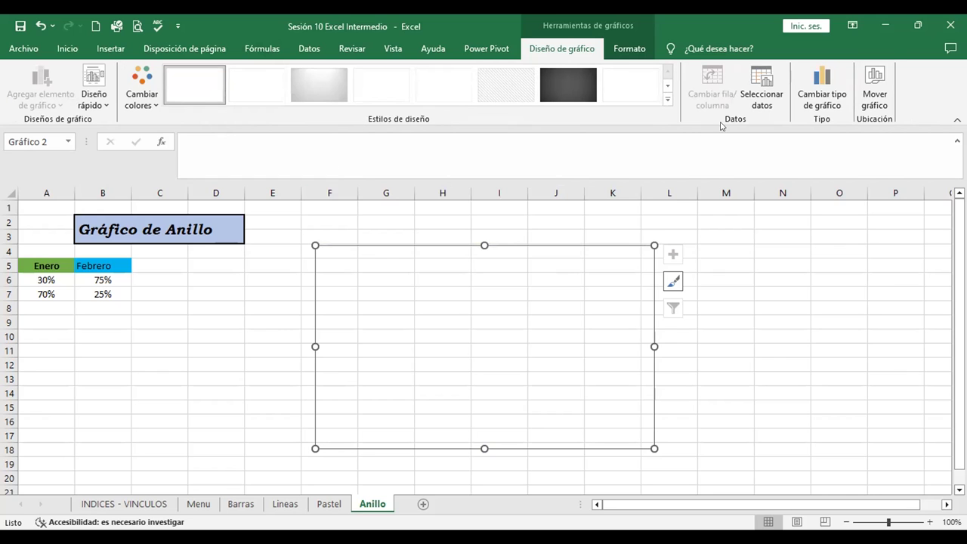
click(763, 88)
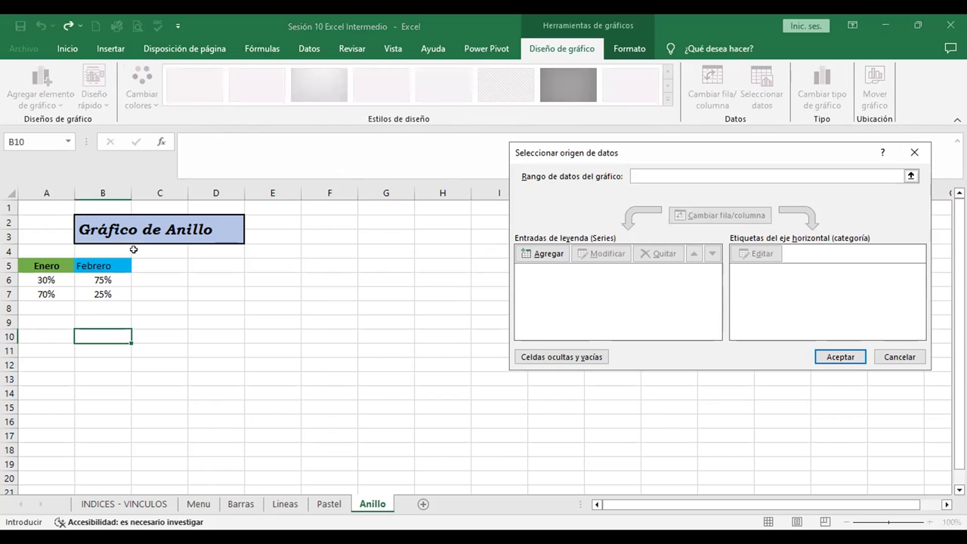
Add a series named =Anillo!$A$5 (Enero) with twenty values of 1
click(559, 253)
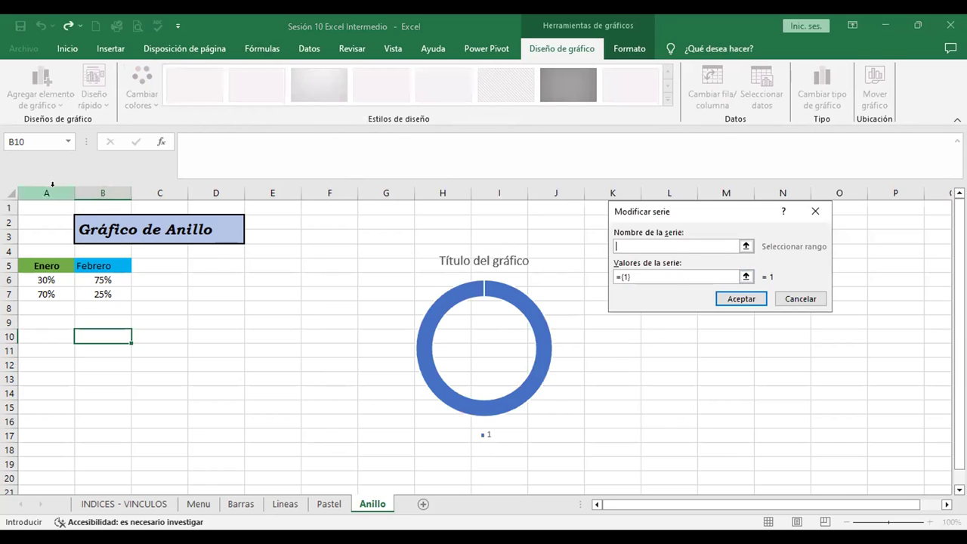
click(55, 262)
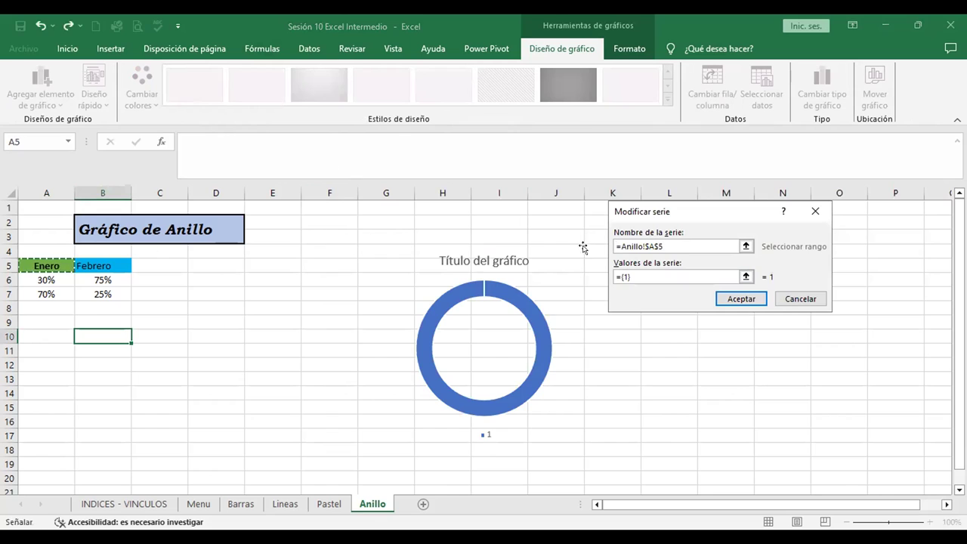
click(624, 276)
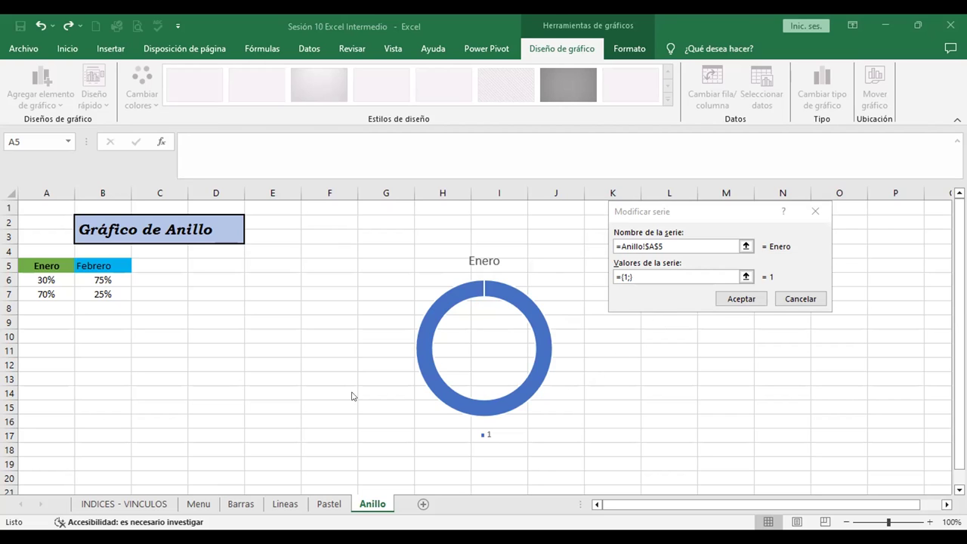
click(624, 276)
key(Delete)
key(Delete)
key(Right)
key(BackSpace)
key(BackSpace)
key(BackSpace)
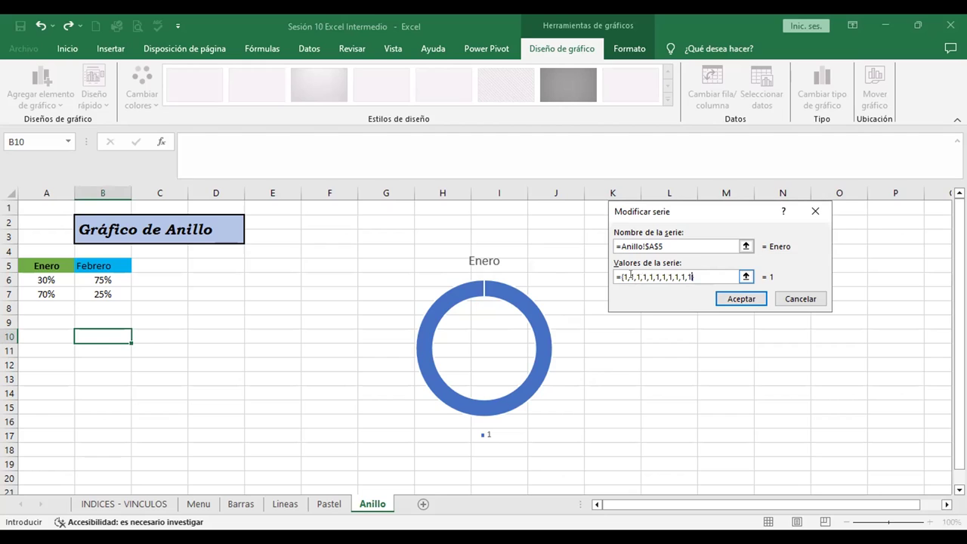
text(,1,1,1,1,1)
text(})
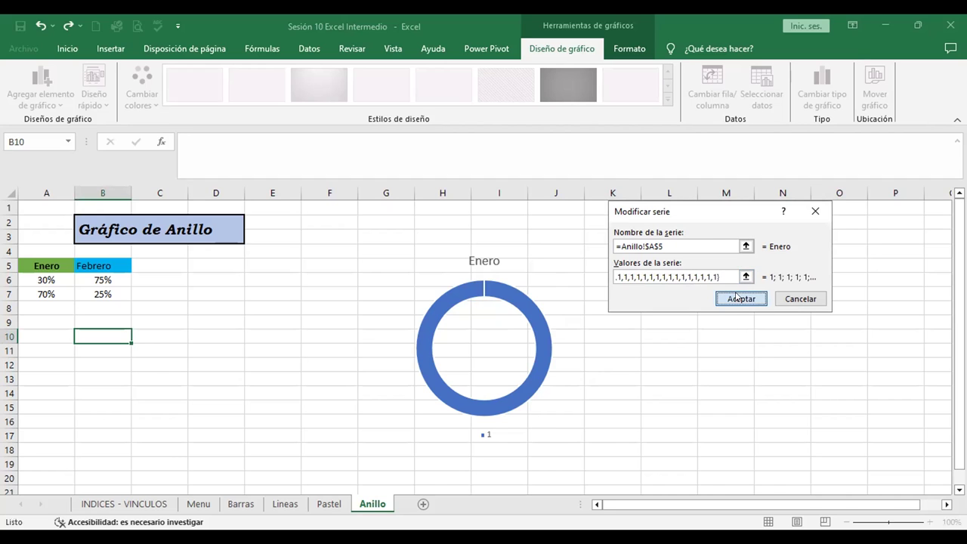
key(Return)
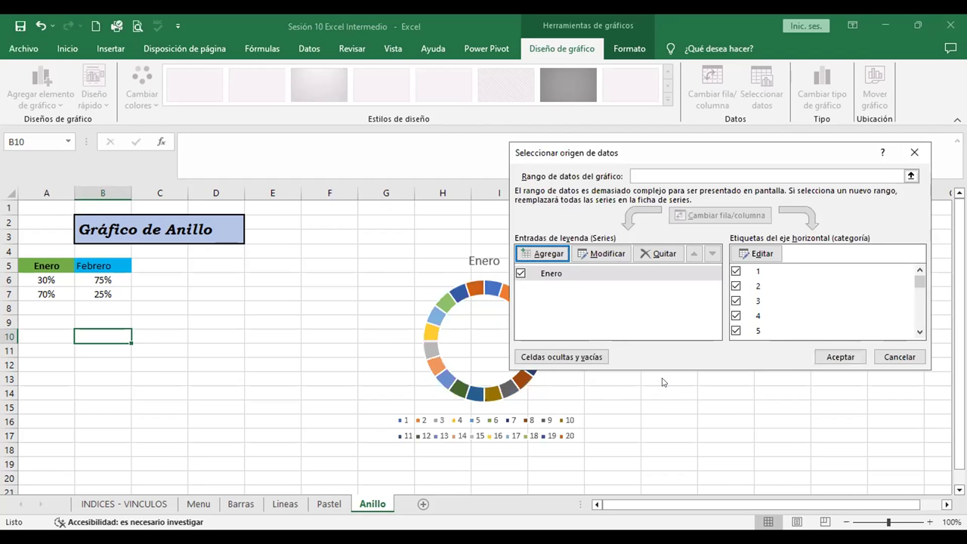
click(829, 358)
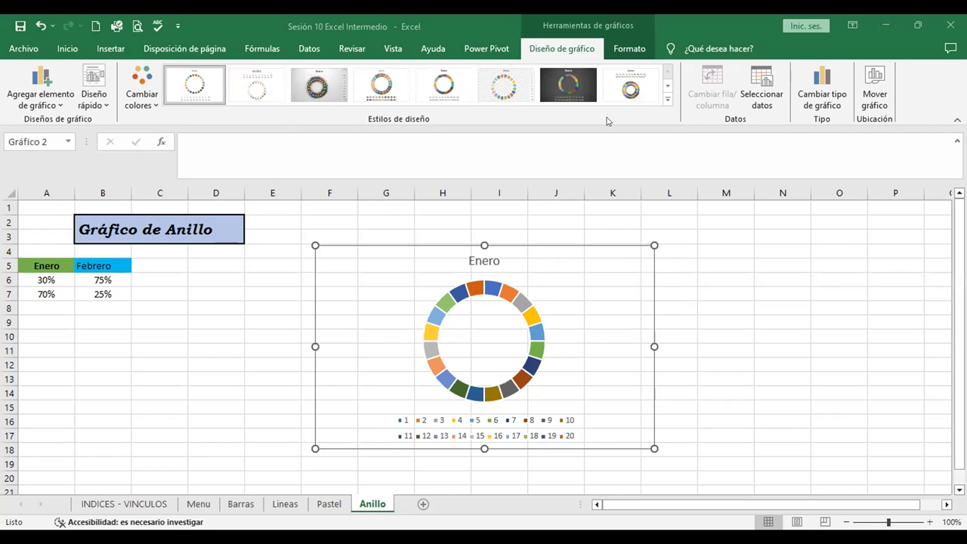
Hide the doughnut chart's legend while keeping its Enero title
click(583, 282)
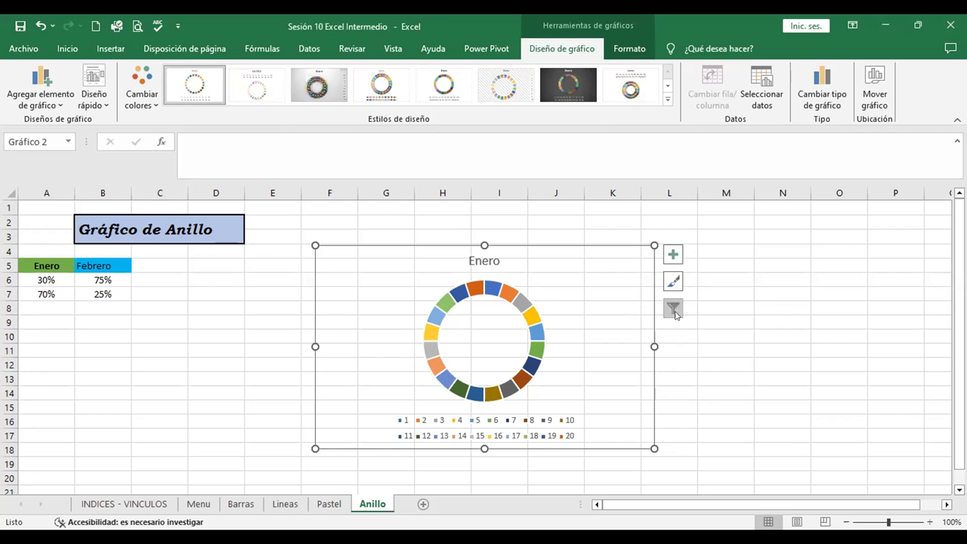
click(672, 254)
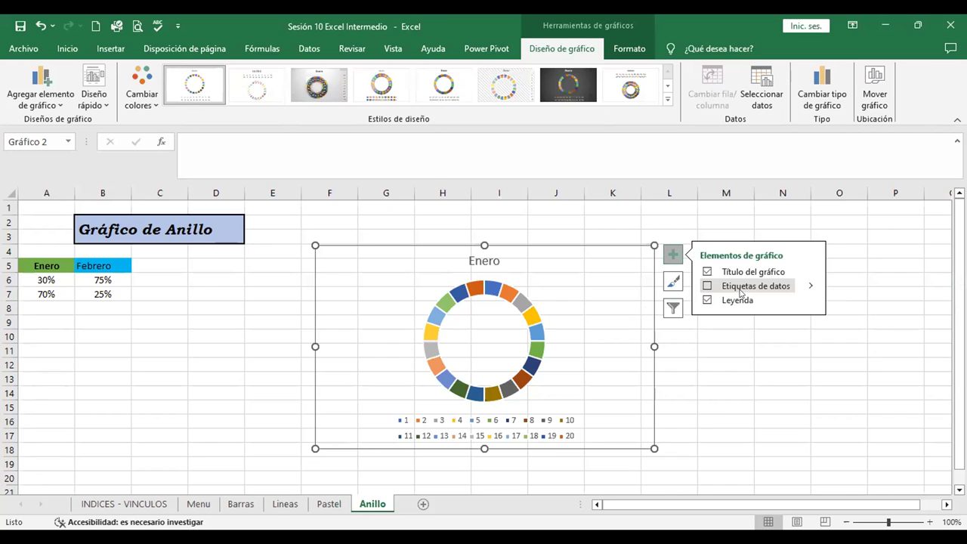
click(707, 271)
click(706, 271)
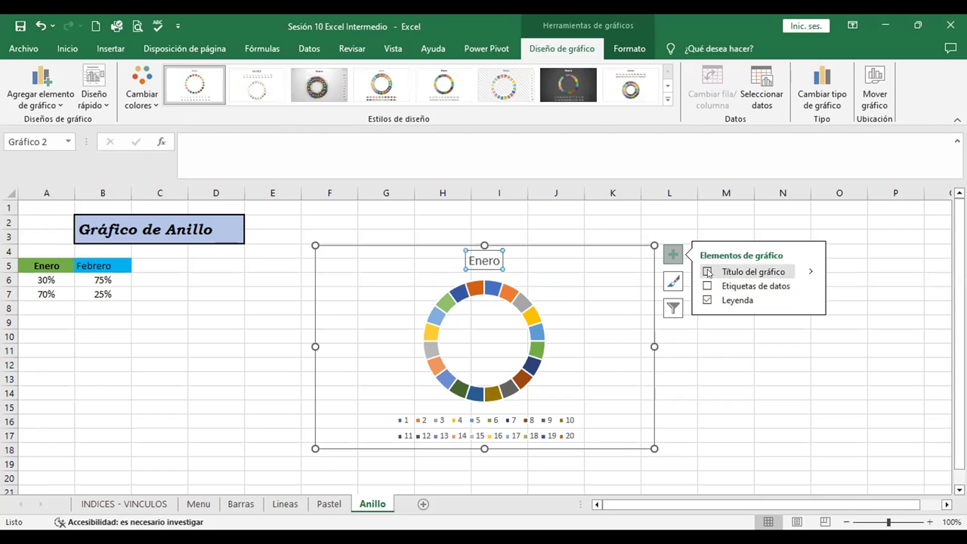
click(708, 300)
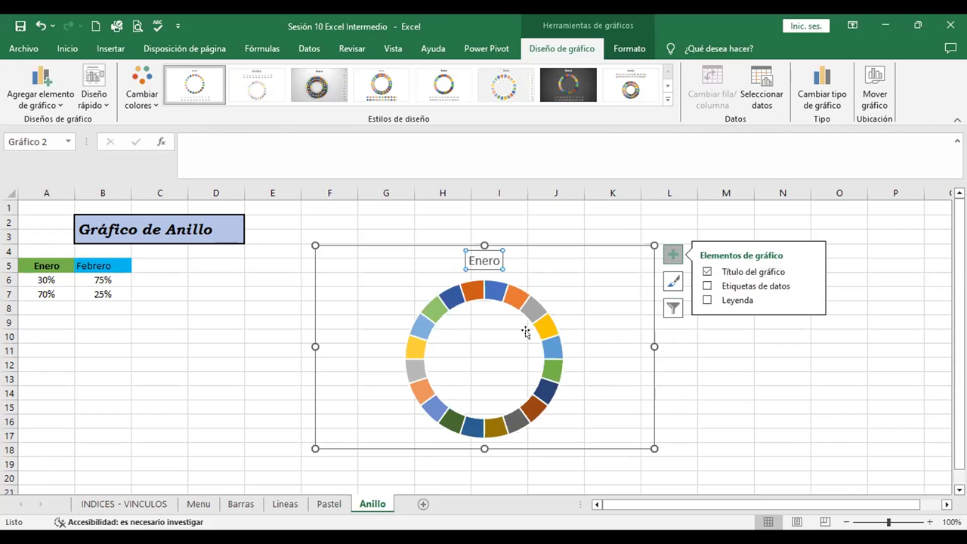
Fill the whole Enero doughnut series with the standard Green colour from Fill & Line
click(488, 293)
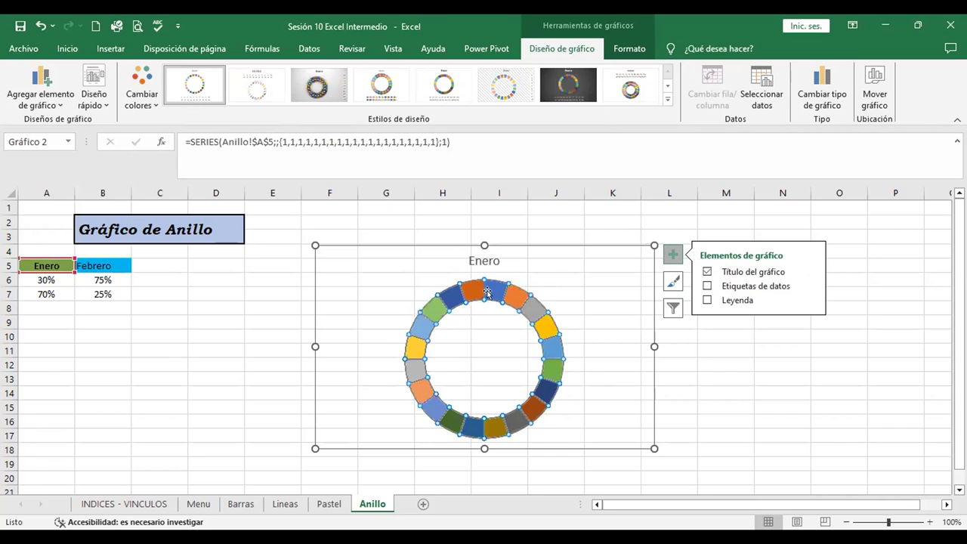
click(487, 293)
double_click(496, 286)
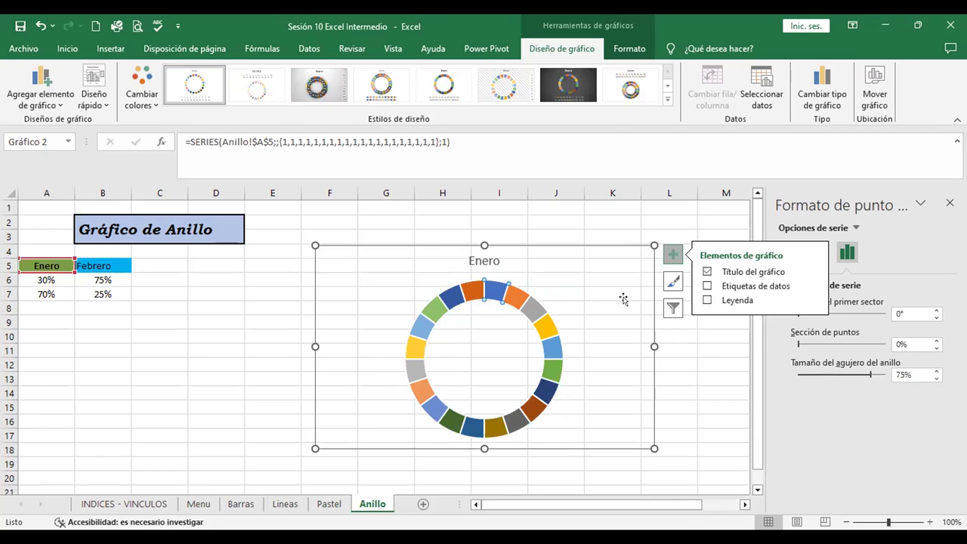
click(668, 328)
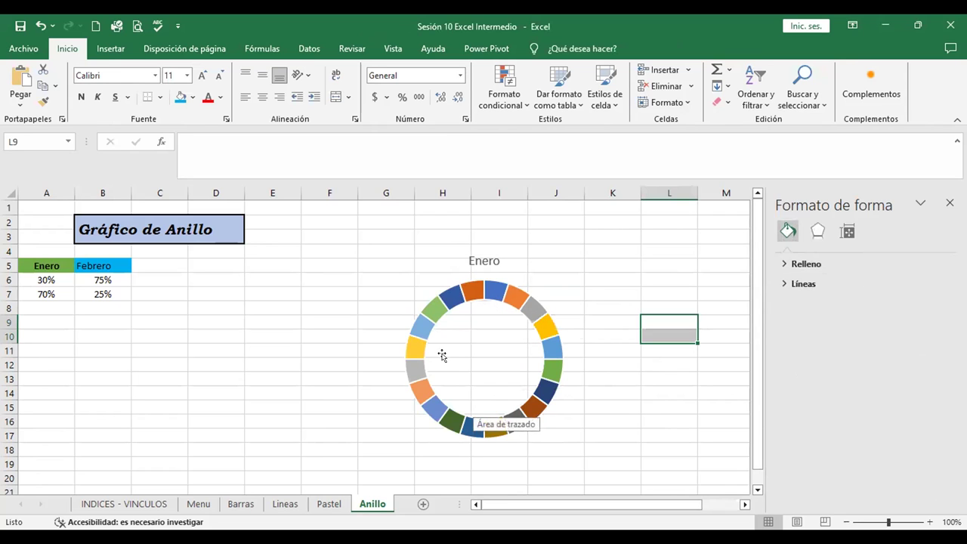
click(427, 309)
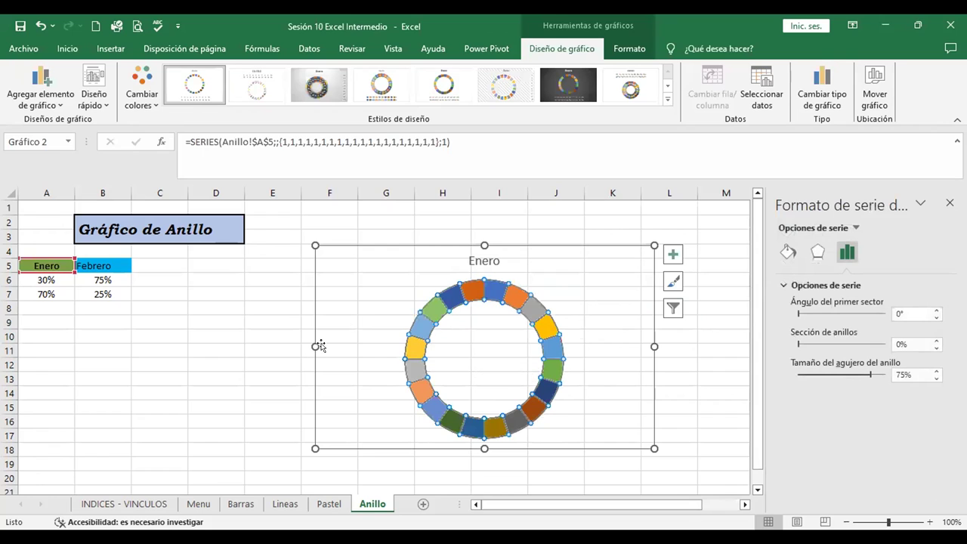
click(781, 251)
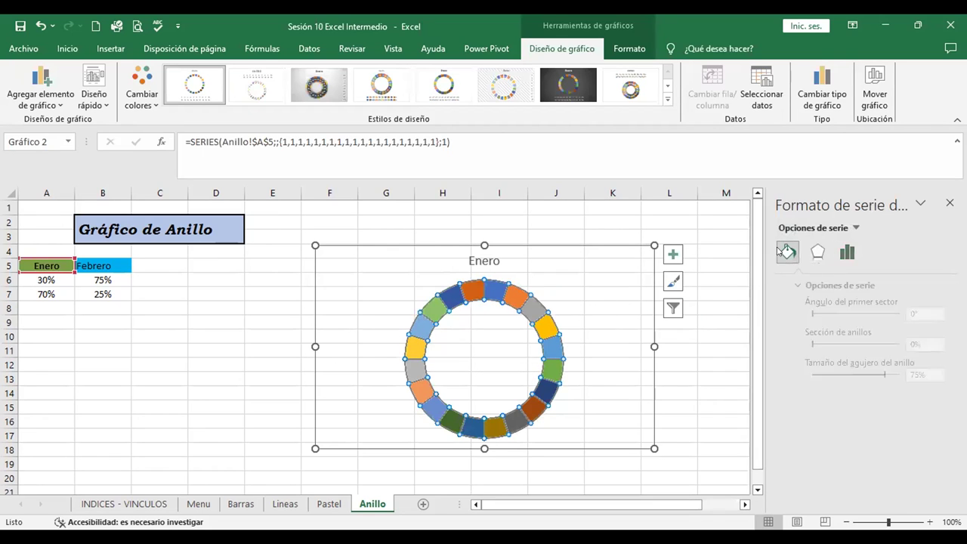
click(786, 285)
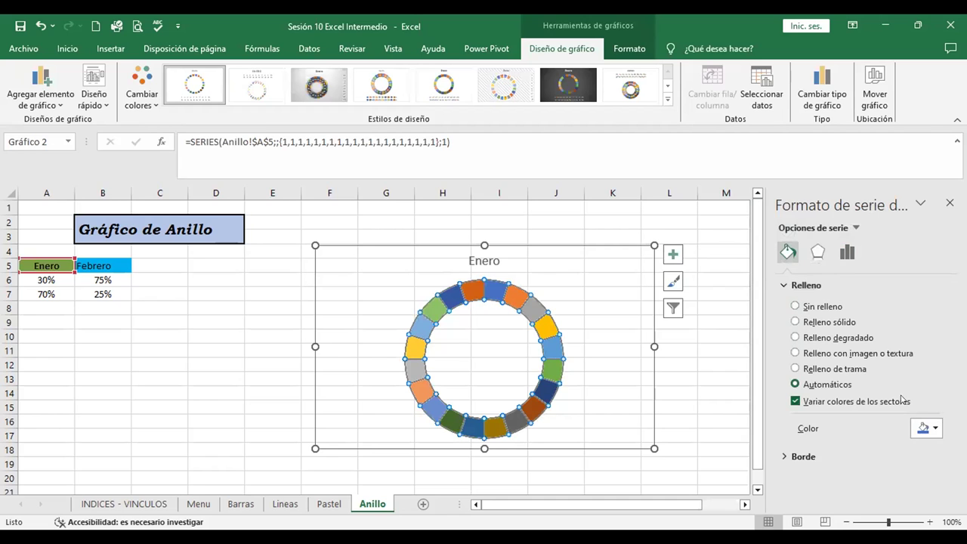
click(936, 429)
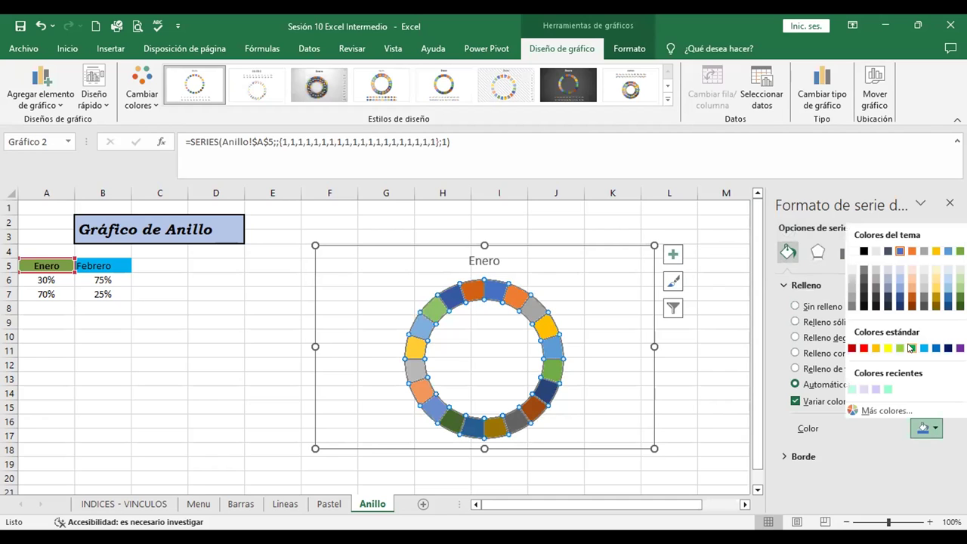
click(911, 348)
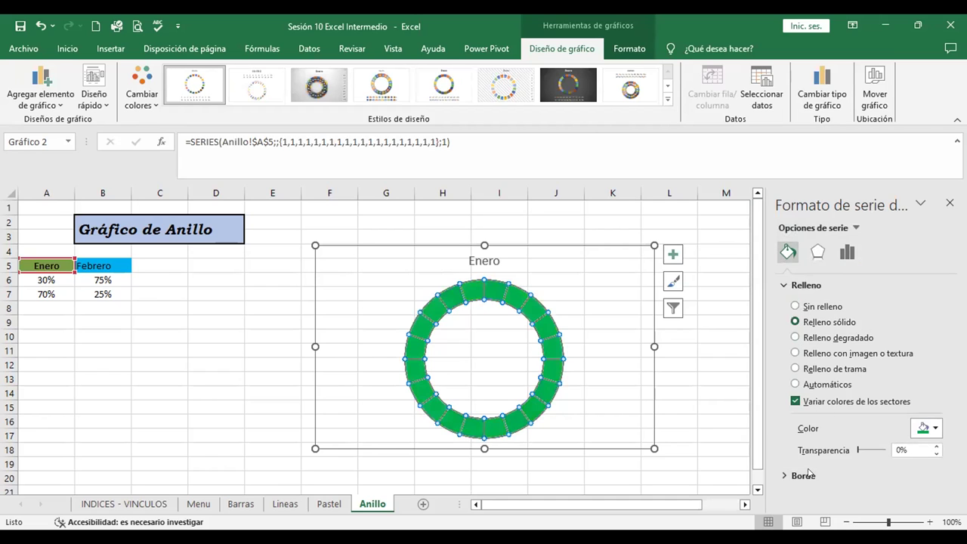
click(699, 349)
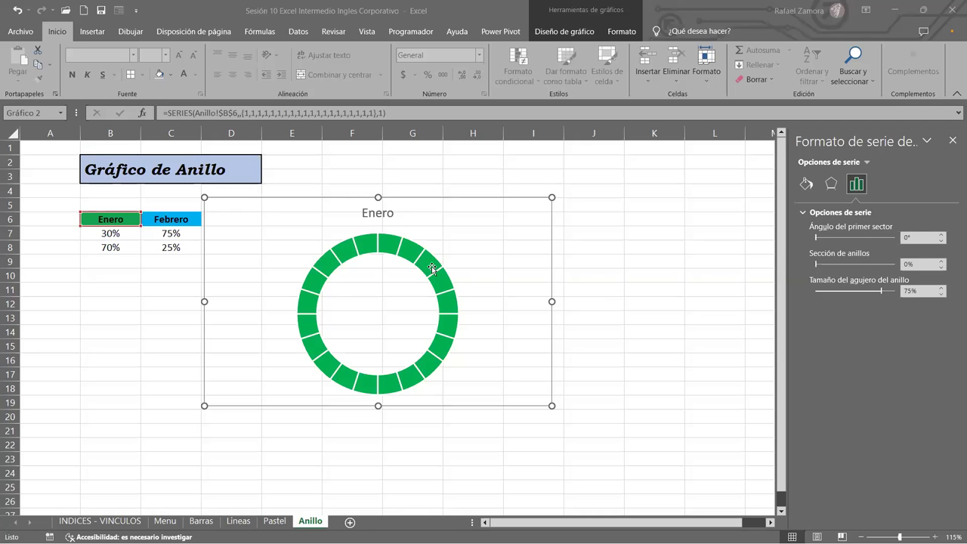
click(432, 268)
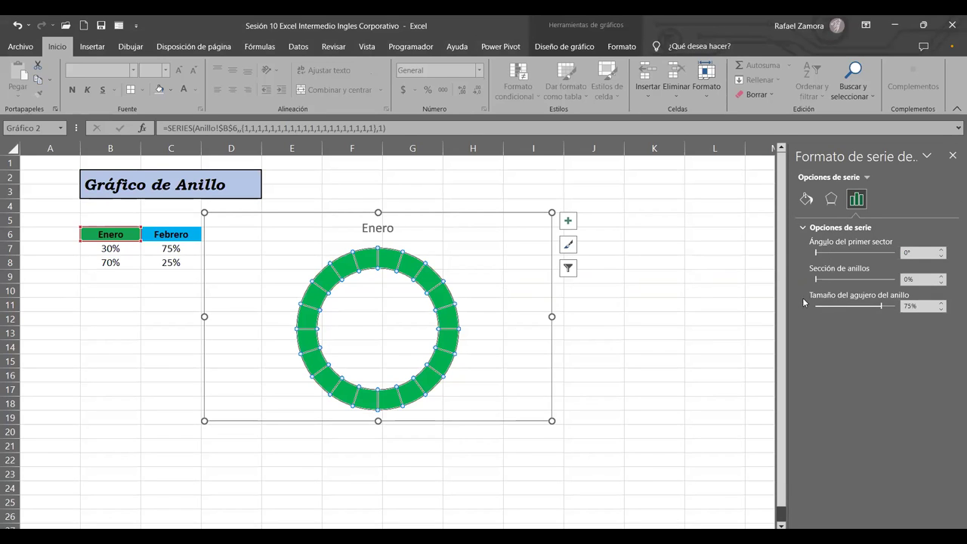
click(910, 306)
text(45)
key(Return)
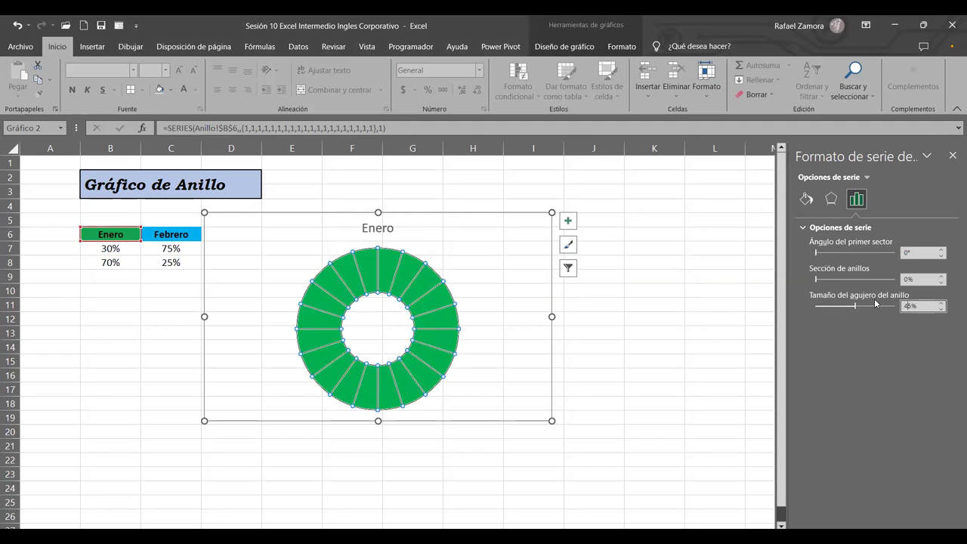
click(807, 200)
click(831, 200)
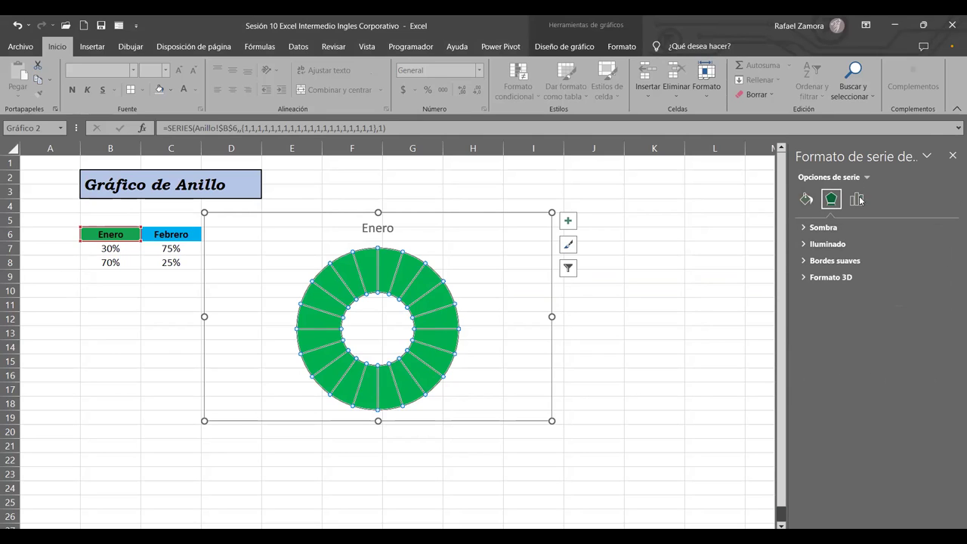
click(856, 199)
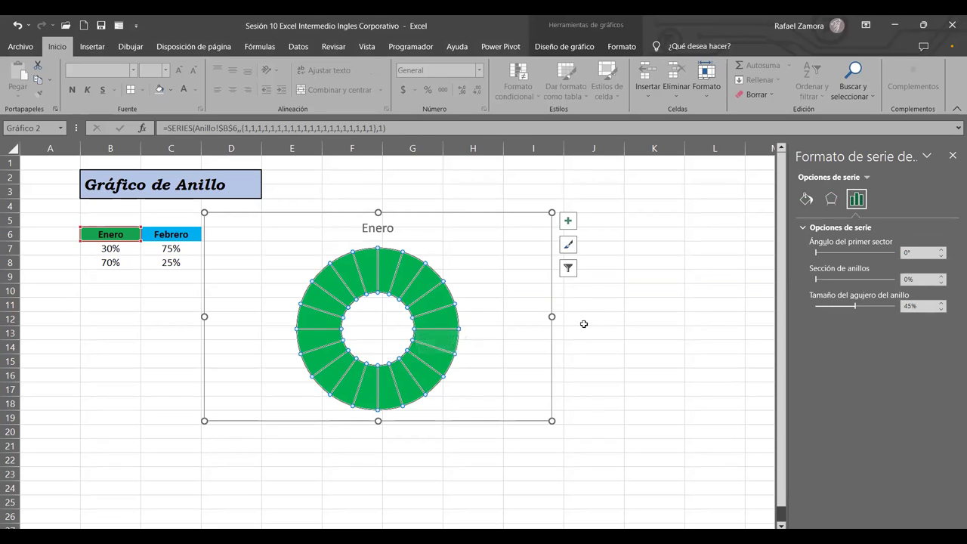
drag(677, 281, 676, 292)
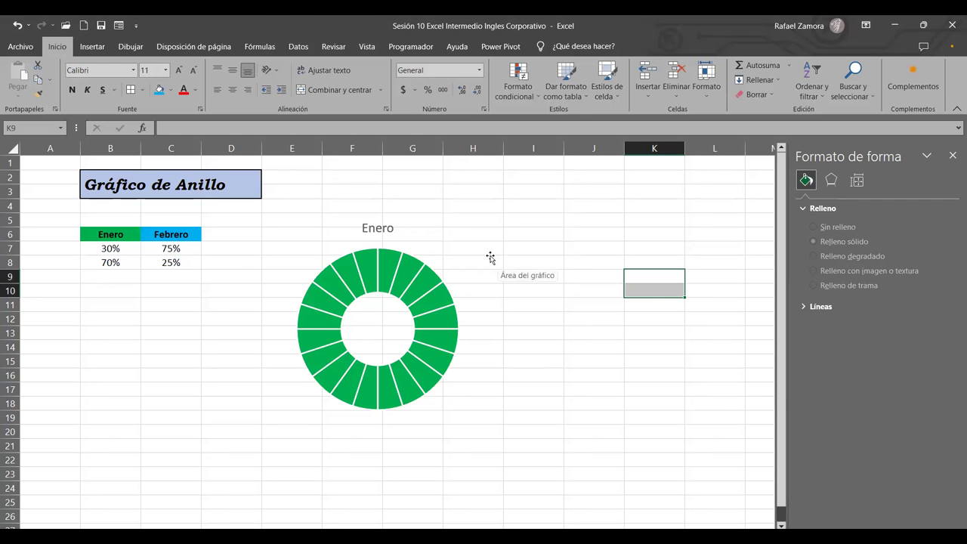
In Seleccionar datos, add a series named from B6 with values B7:B8
click(490, 258)
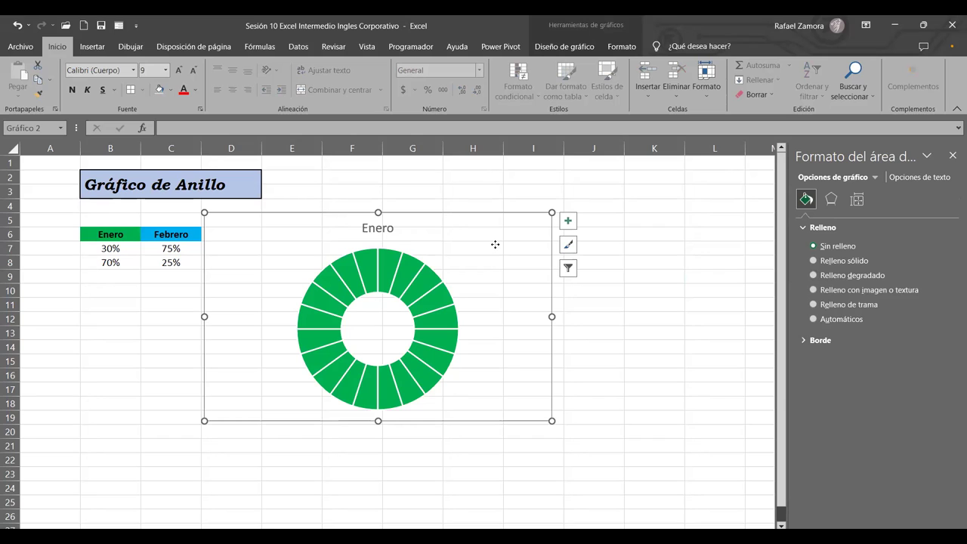
right_click(495, 244)
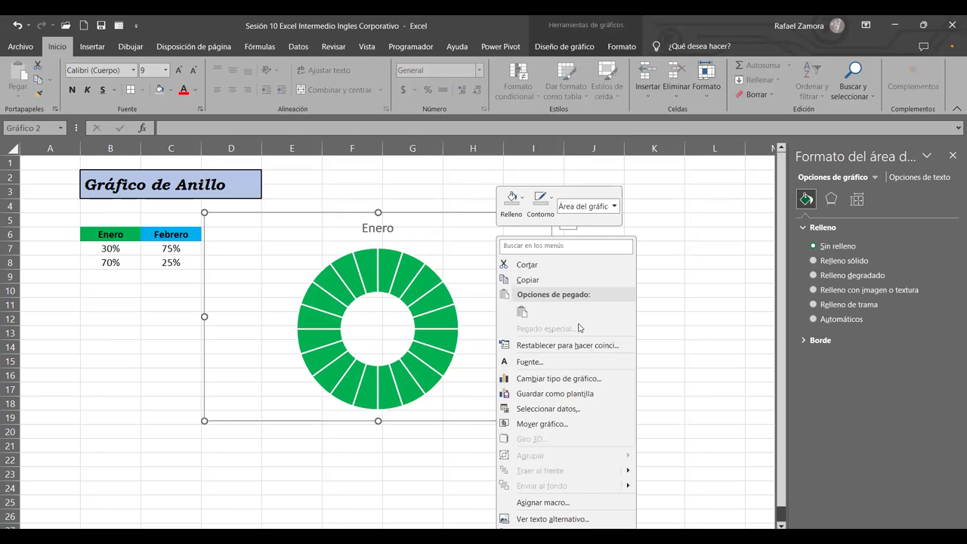
click(583, 407)
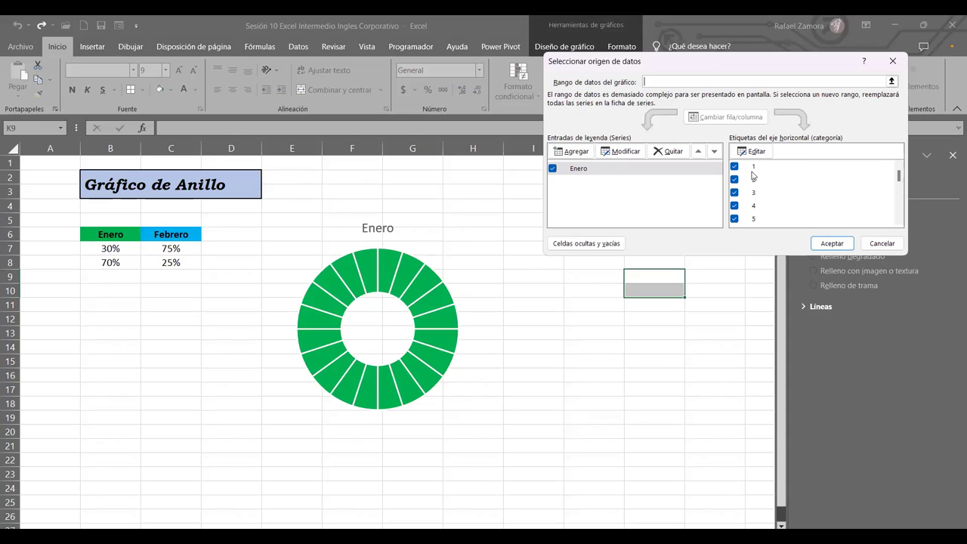
click(573, 152)
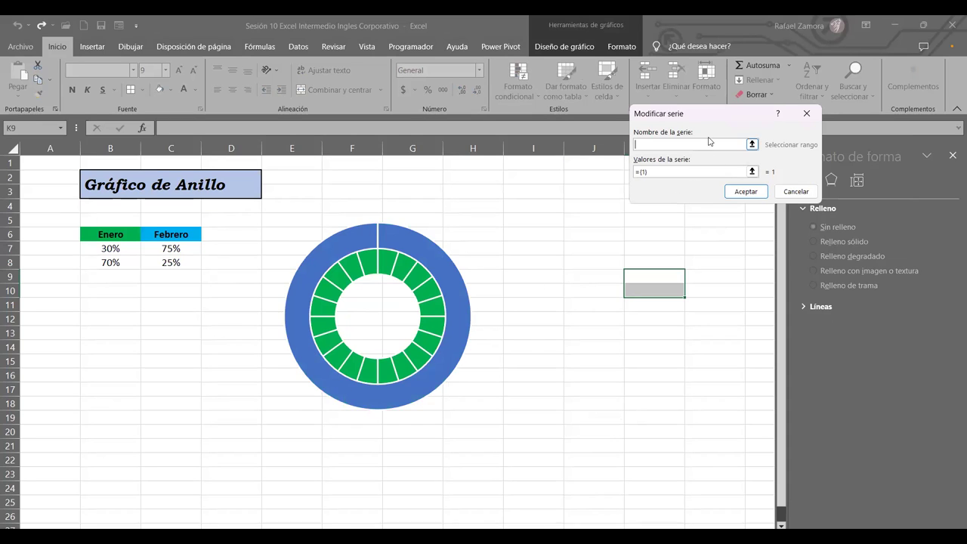
click(118, 238)
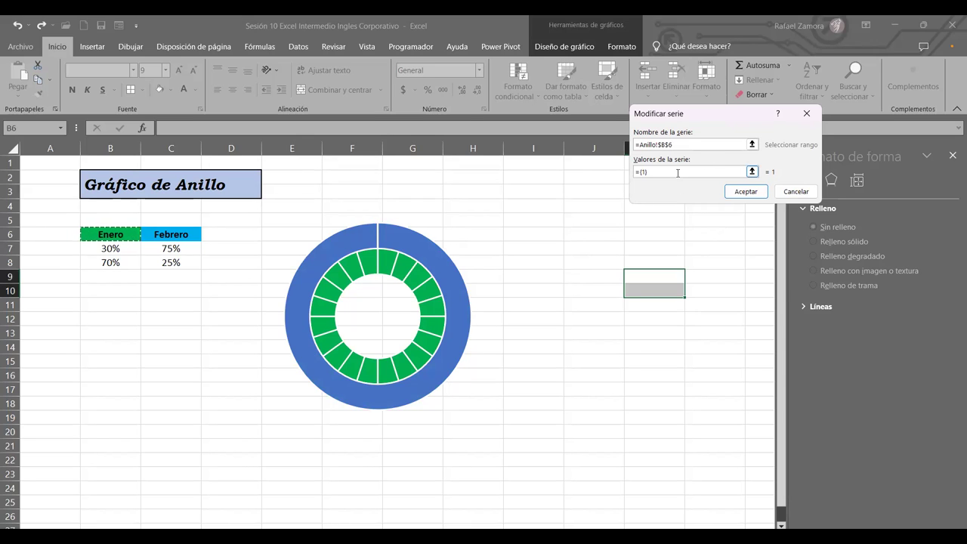
key(Tab)
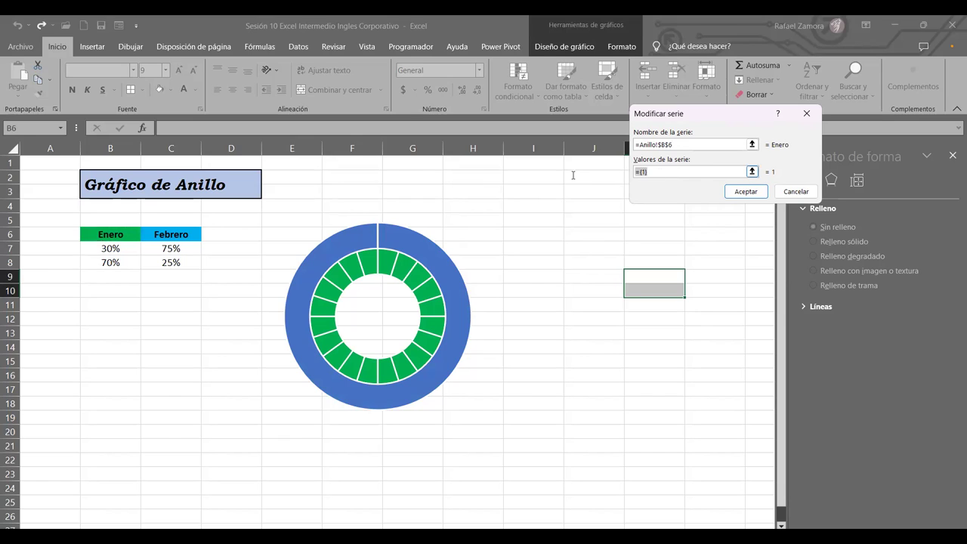
key(BackSpace)
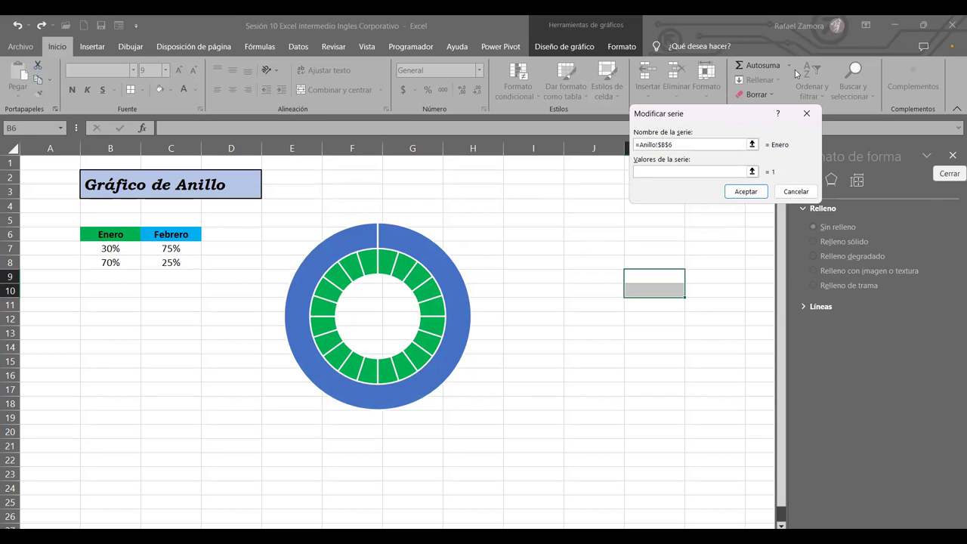
click(115, 248)
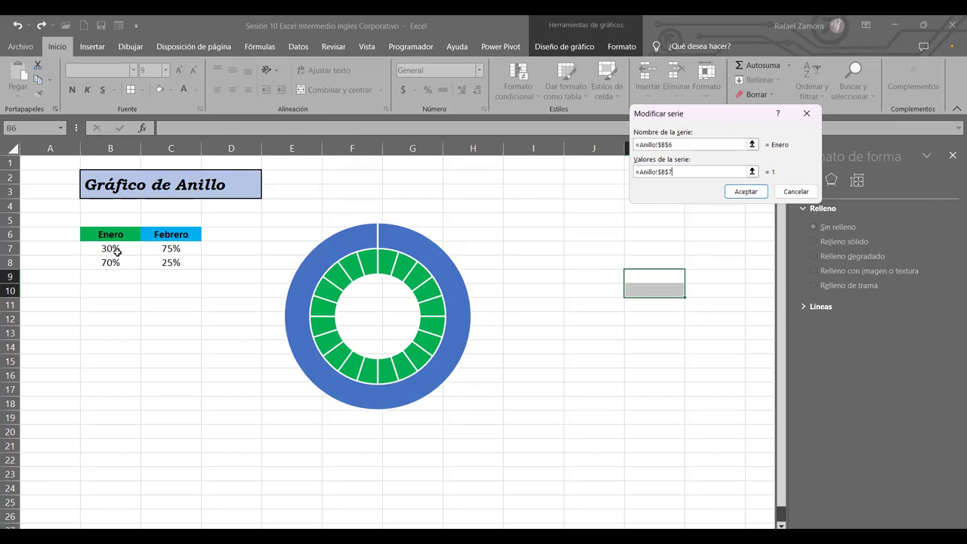
drag(115, 263, 115, 263)
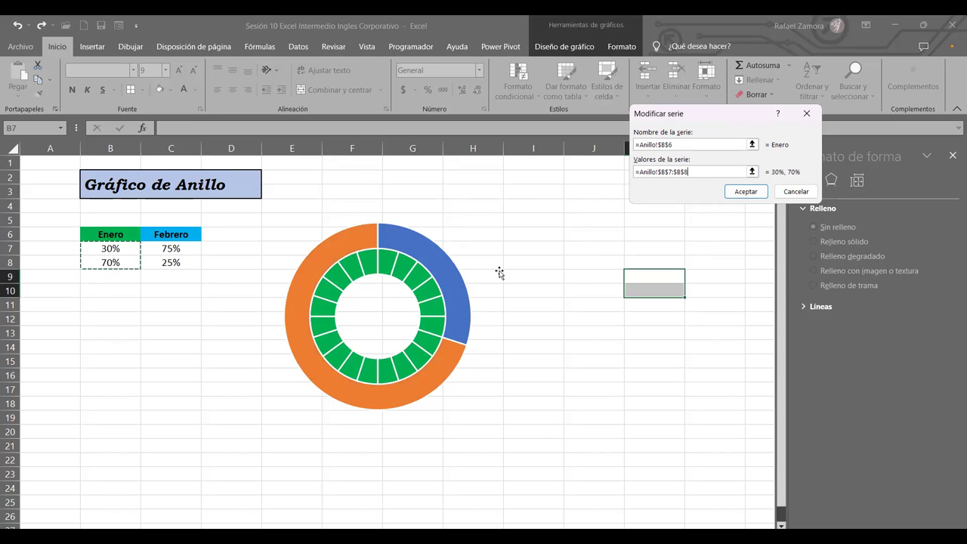
click(752, 193)
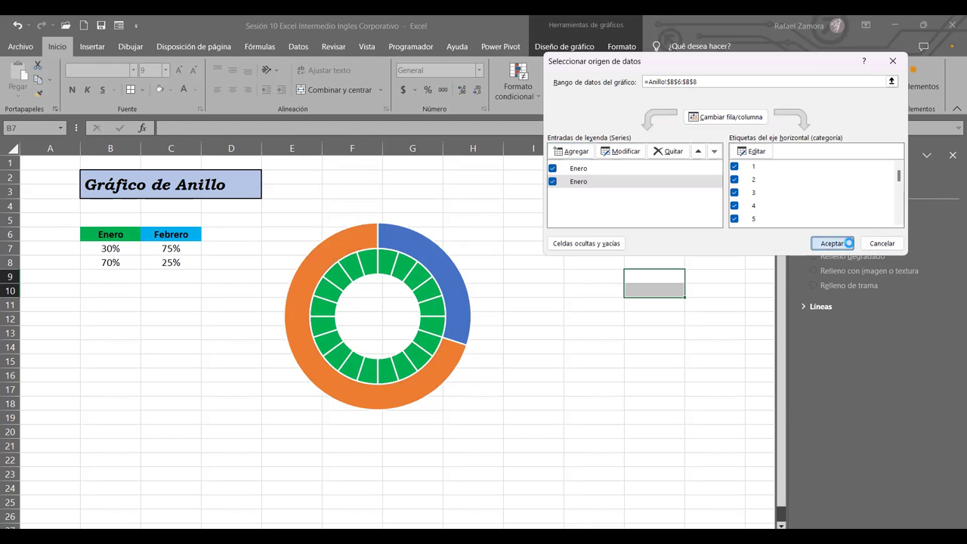
Apply the new data, then plot the second Enero series on the secondary axis
click(832, 243)
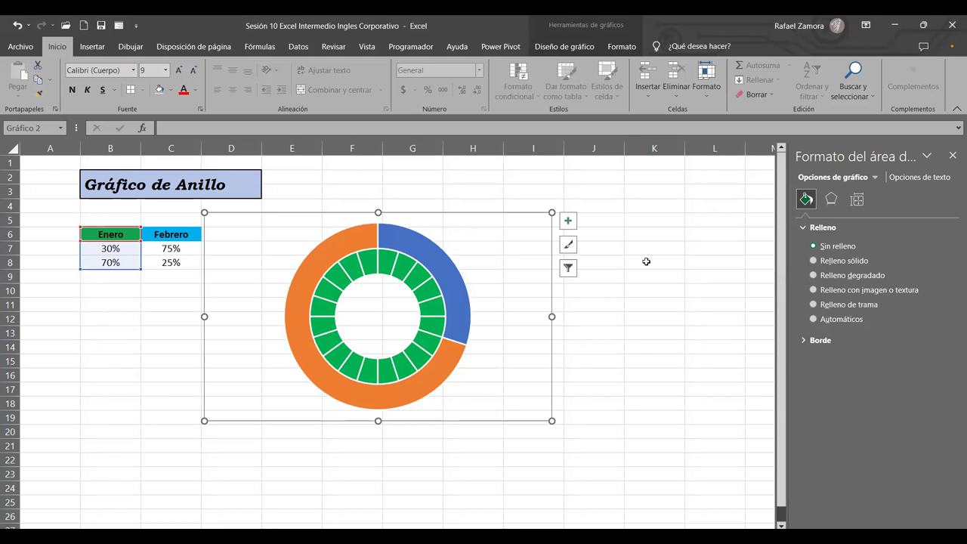
click(432, 262)
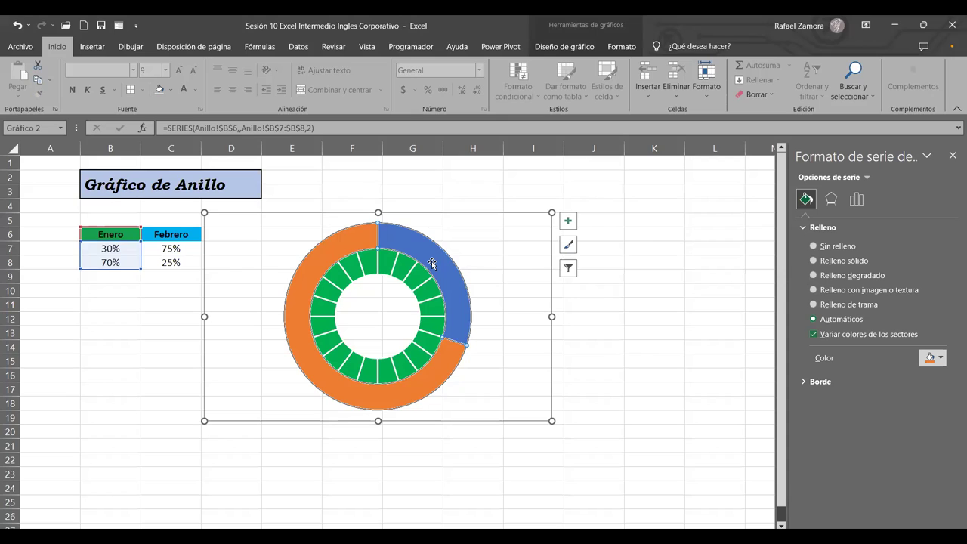
right_click(432, 263)
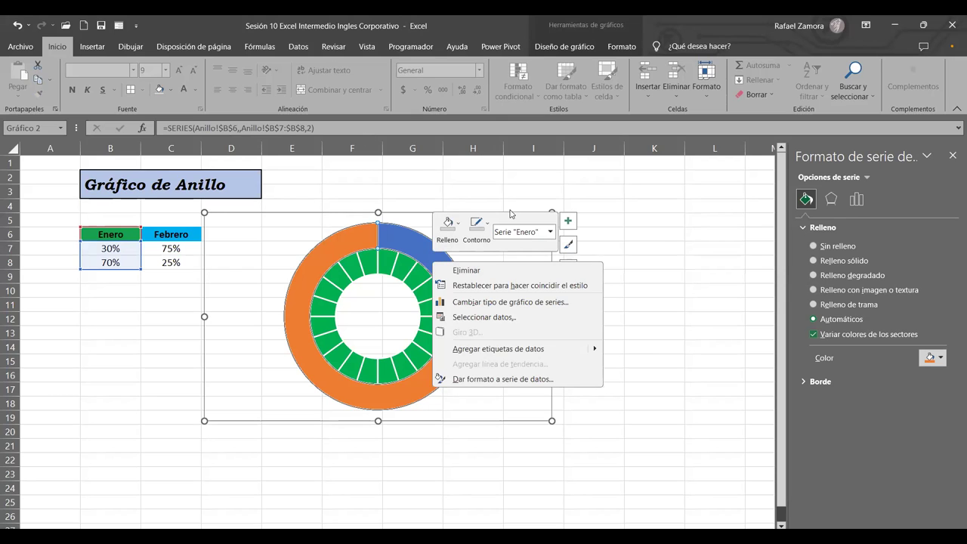
click(522, 302)
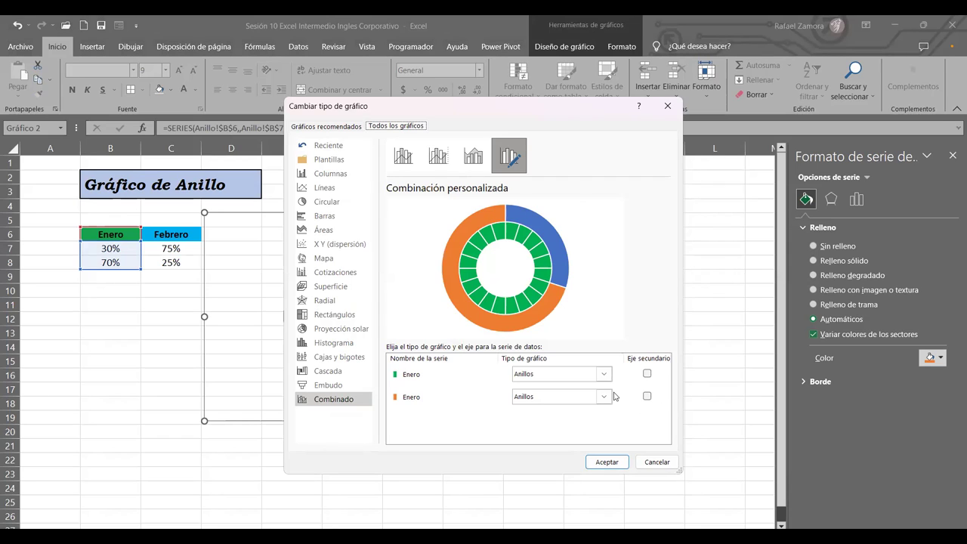
click(646, 396)
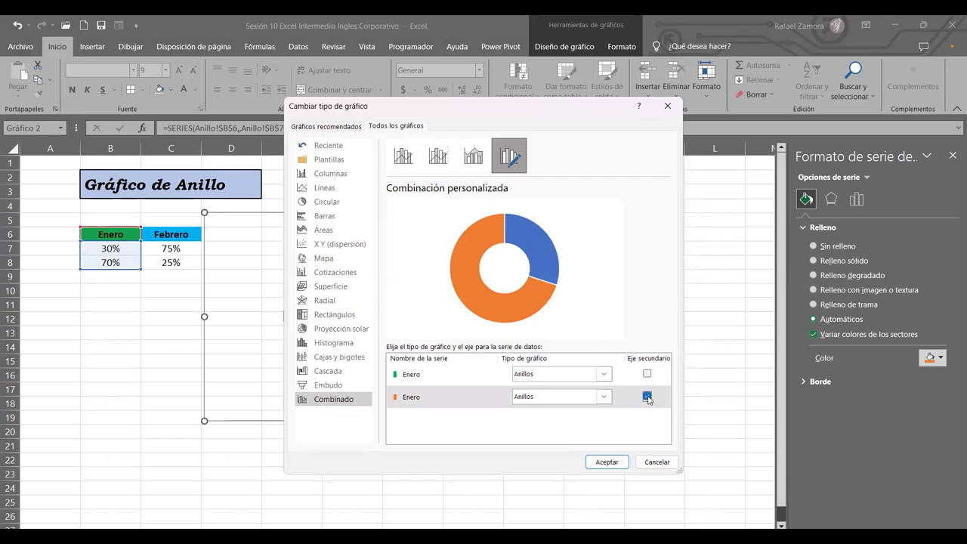
click(610, 463)
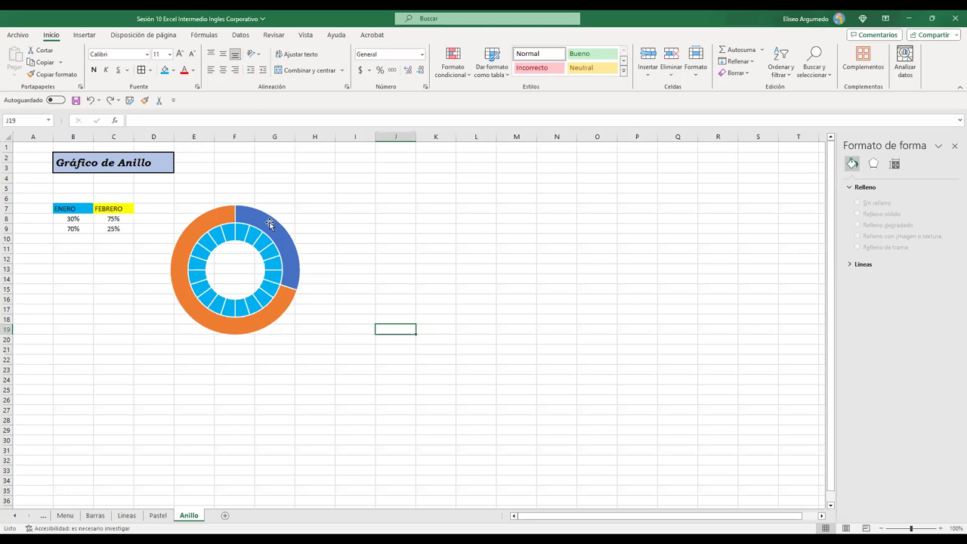
In Cambiar tipo de gráfico de series, tick Eje secundario on the second ENERO row
click(270, 225)
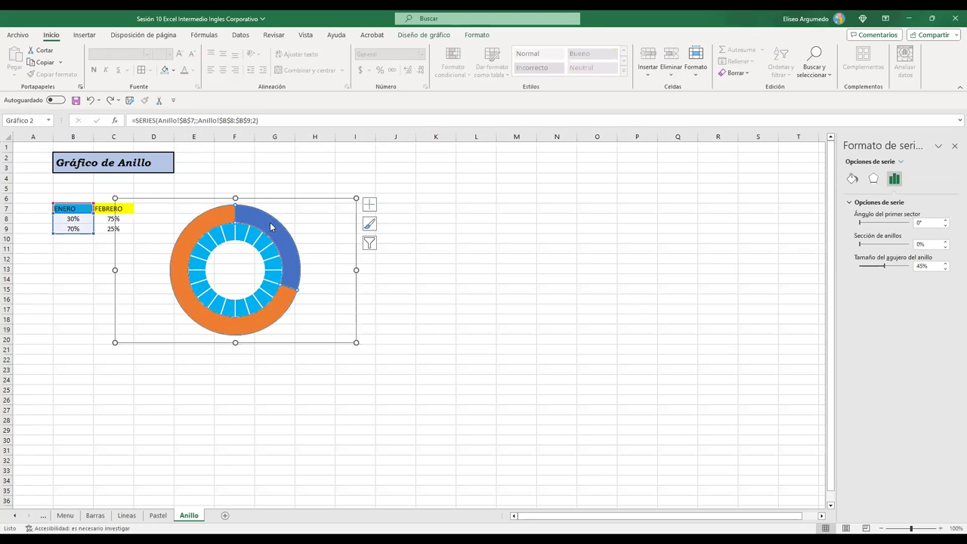
right_click(270, 235)
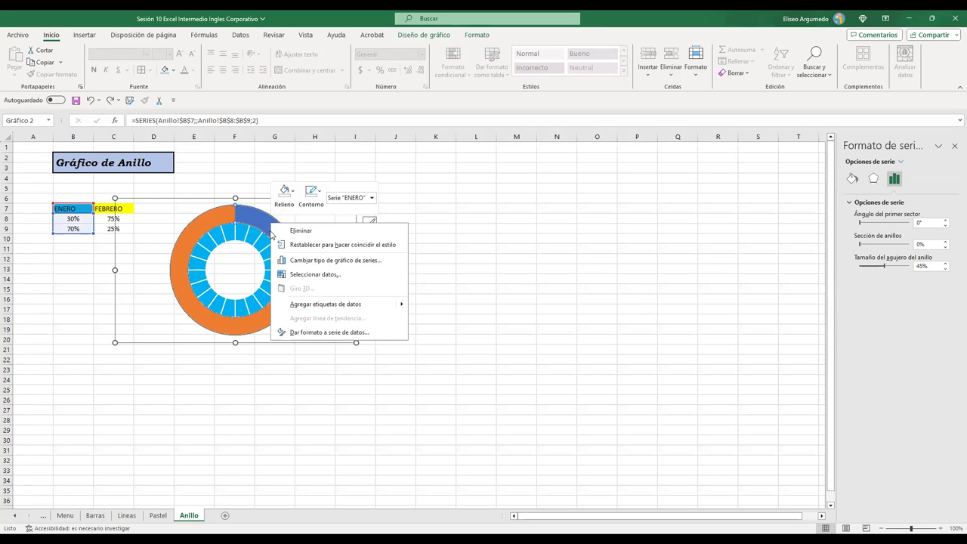
click(404, 260)
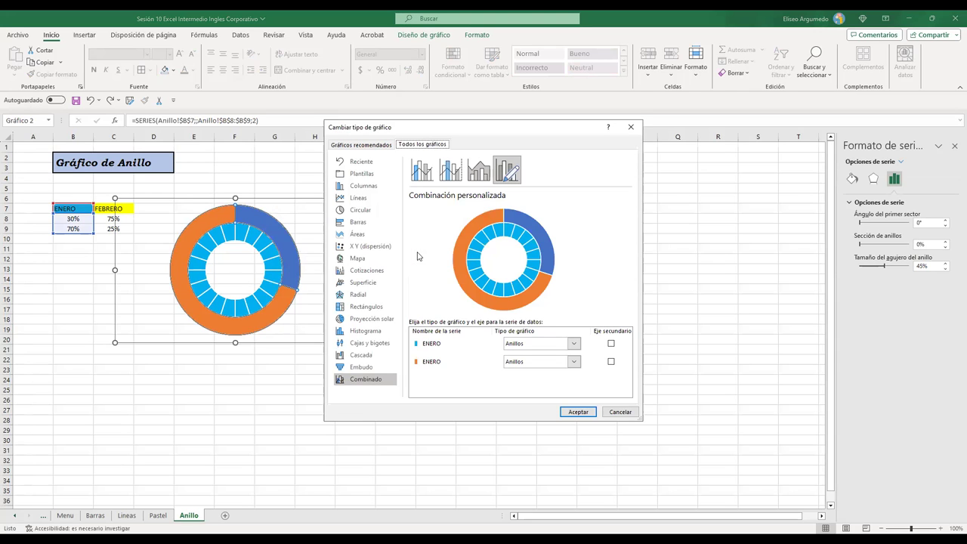
click(611, 344)
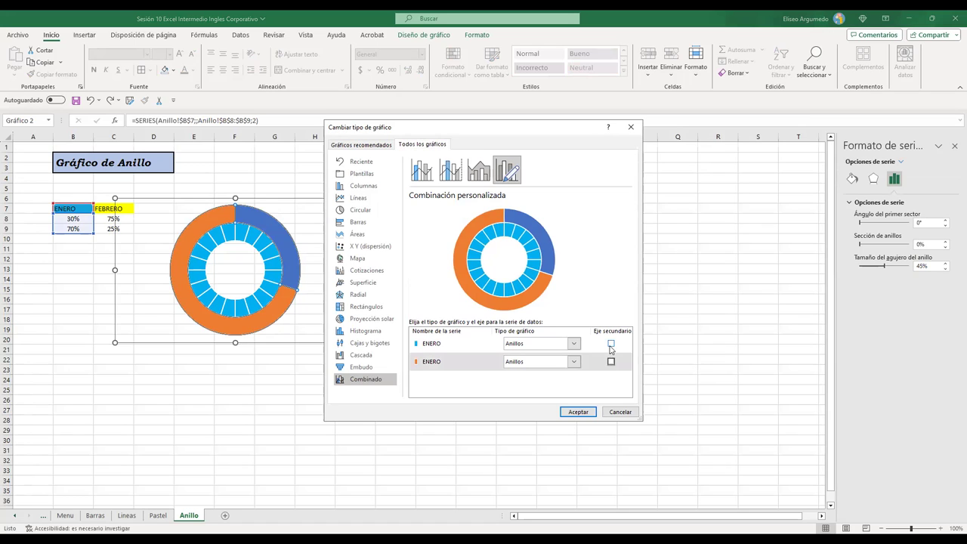
click(611, 361)
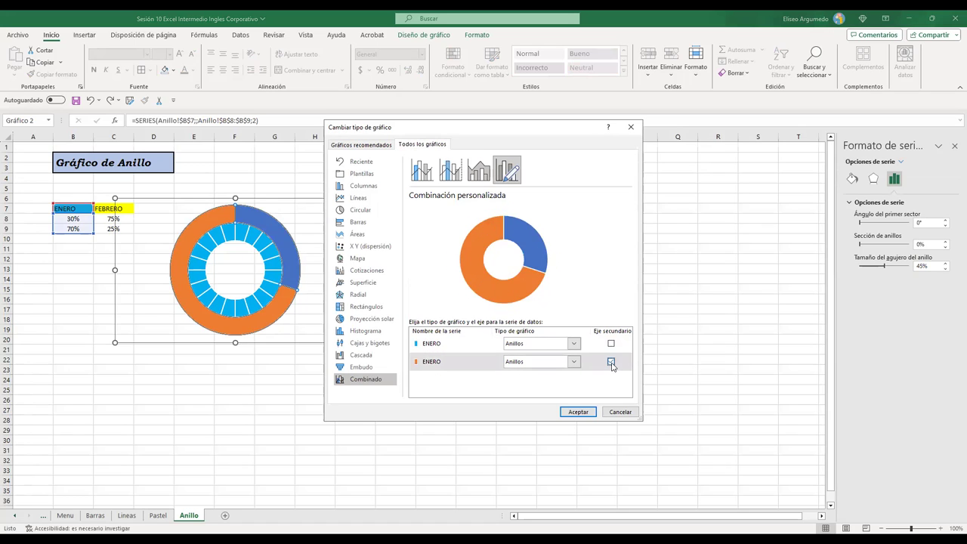
click(578, 413)
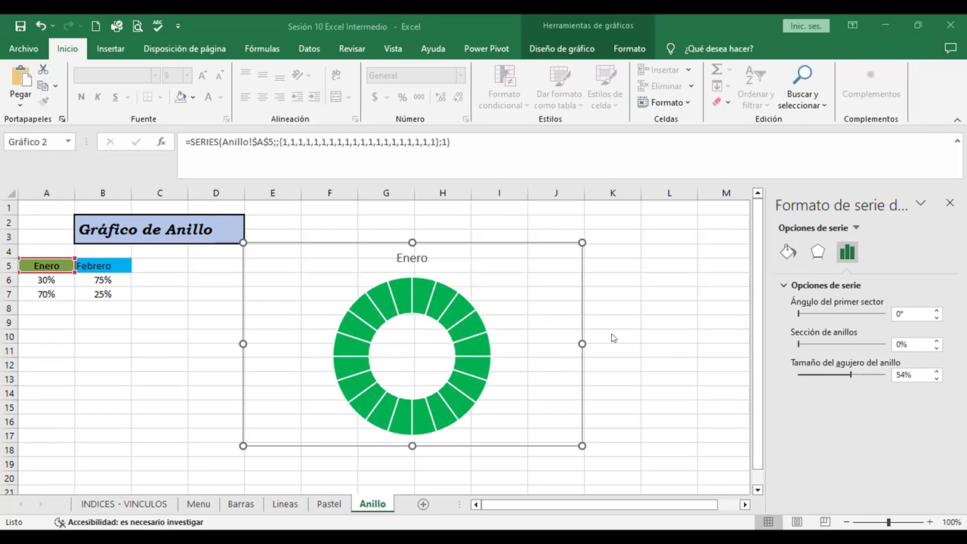
click(571, 302)
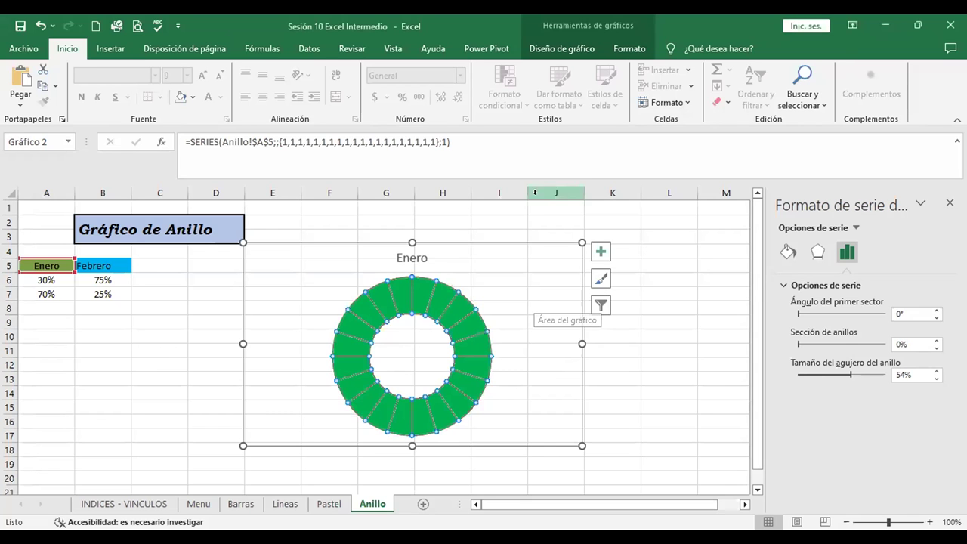
right_click(538, 225)
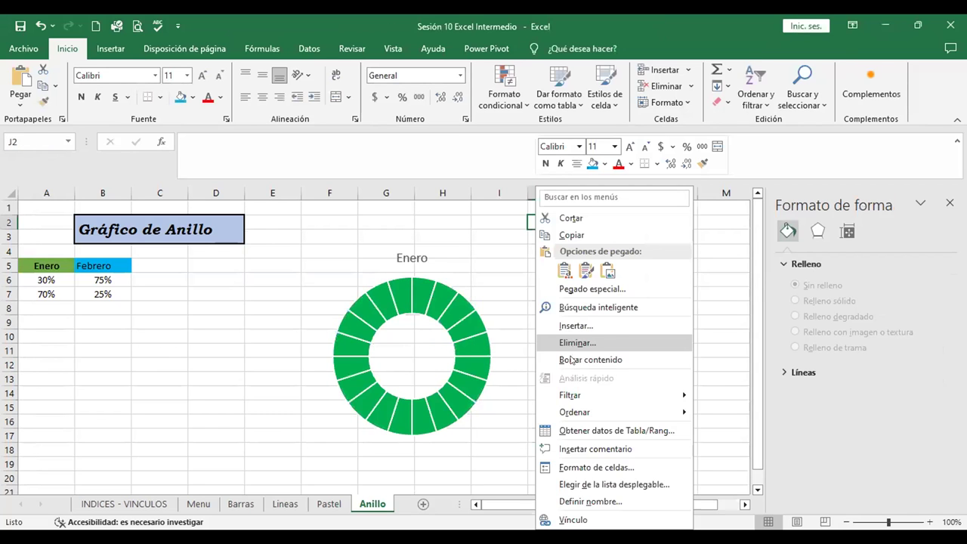
key(Escape)
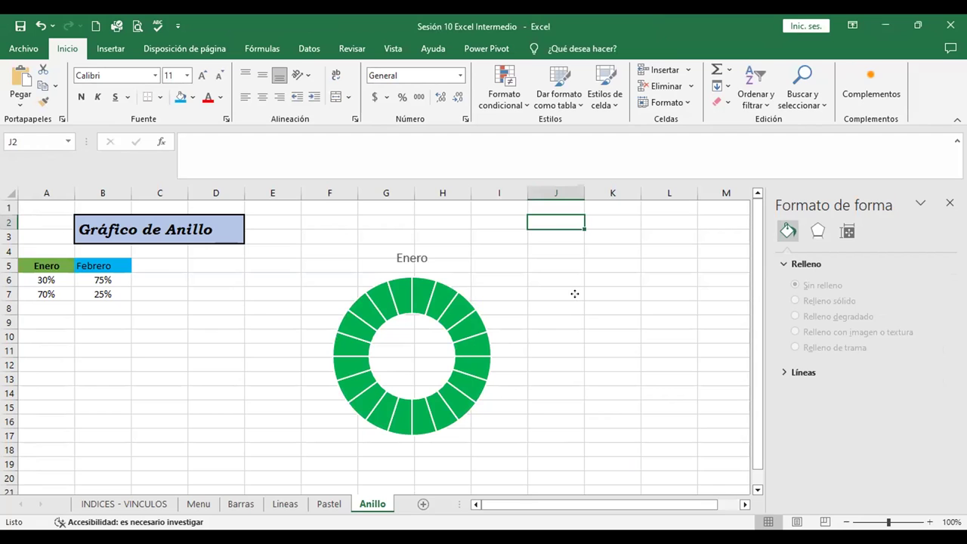
right_click(480, 228)
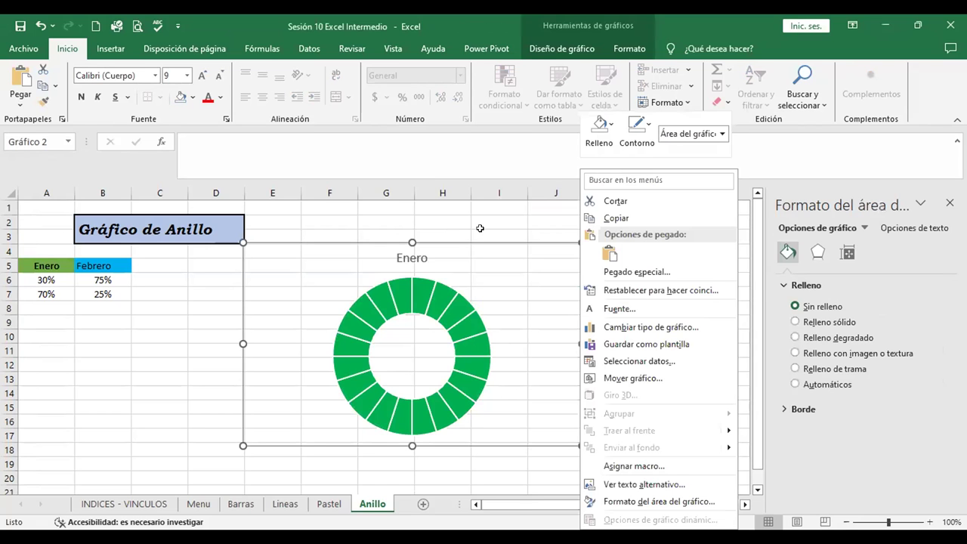
click(654, 348)
click(654, 347)
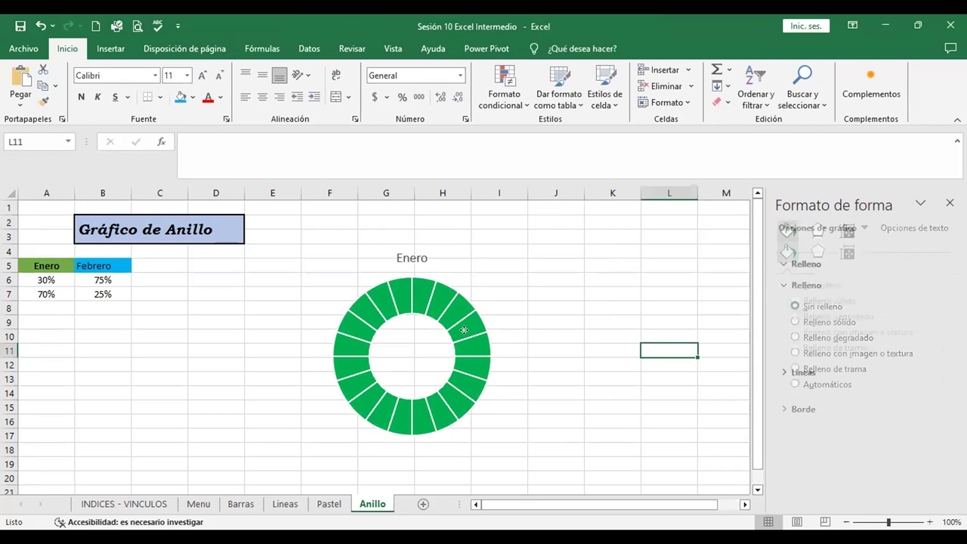
click(462, 330)
click(685, 349)
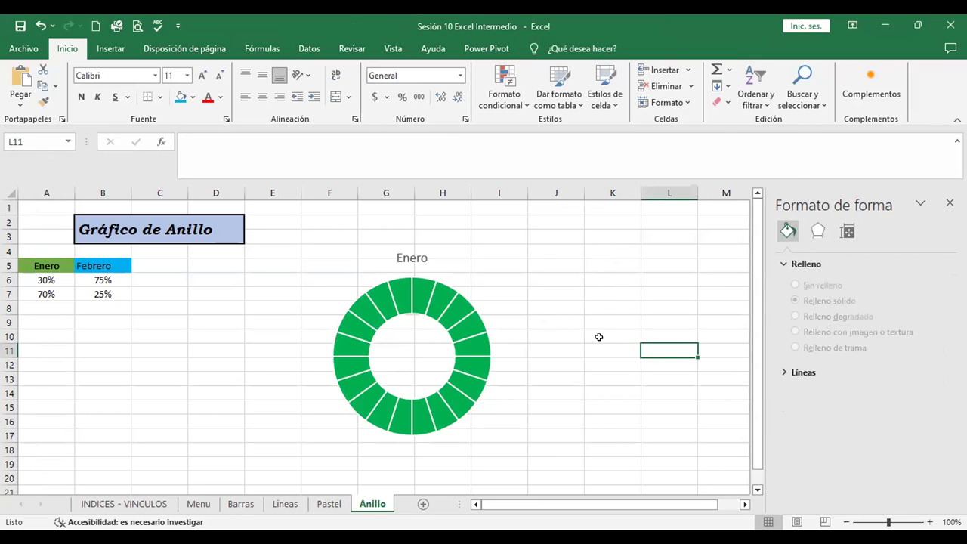
right_click(602, 340)
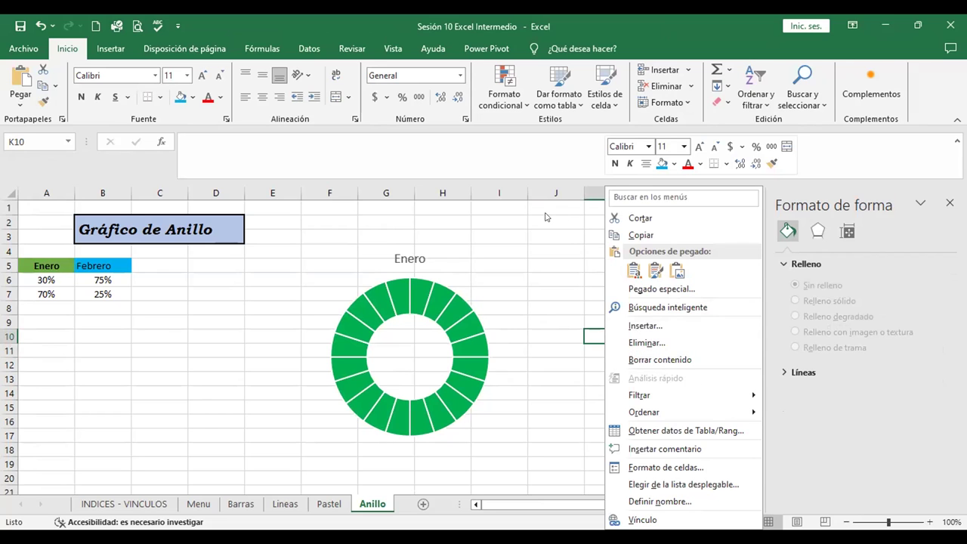
key(Escape)
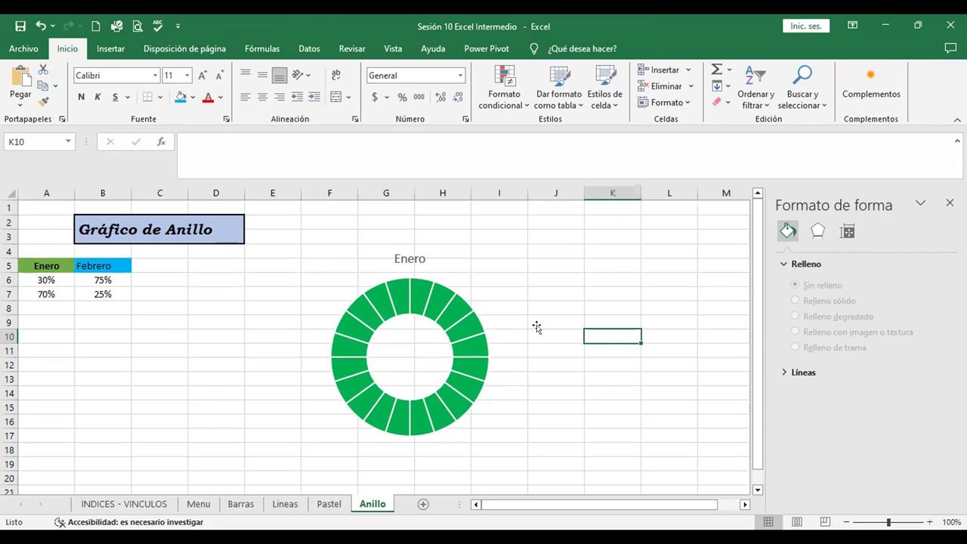
click(537, 327)
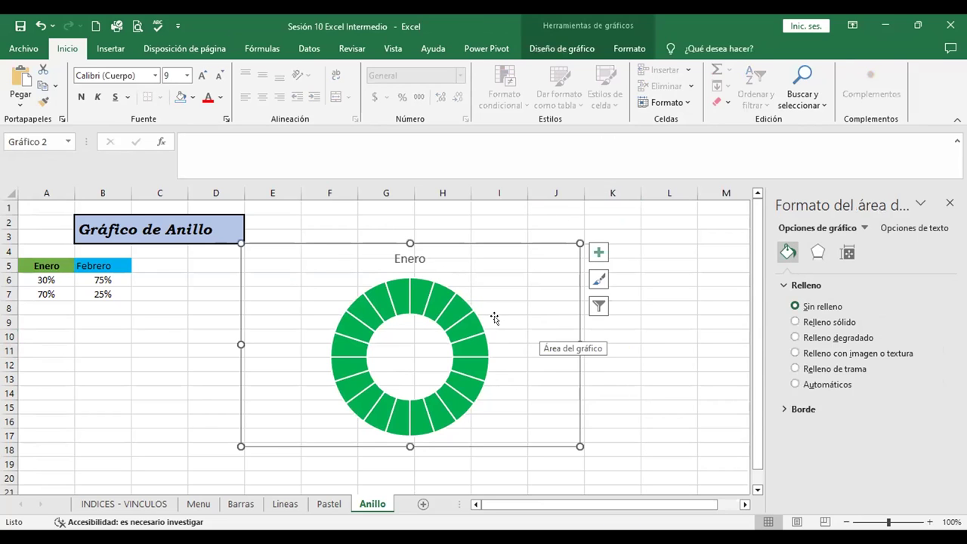
In Seleccionar datos, add a series named from A5 with values A6:A7
right_click(544, 288)
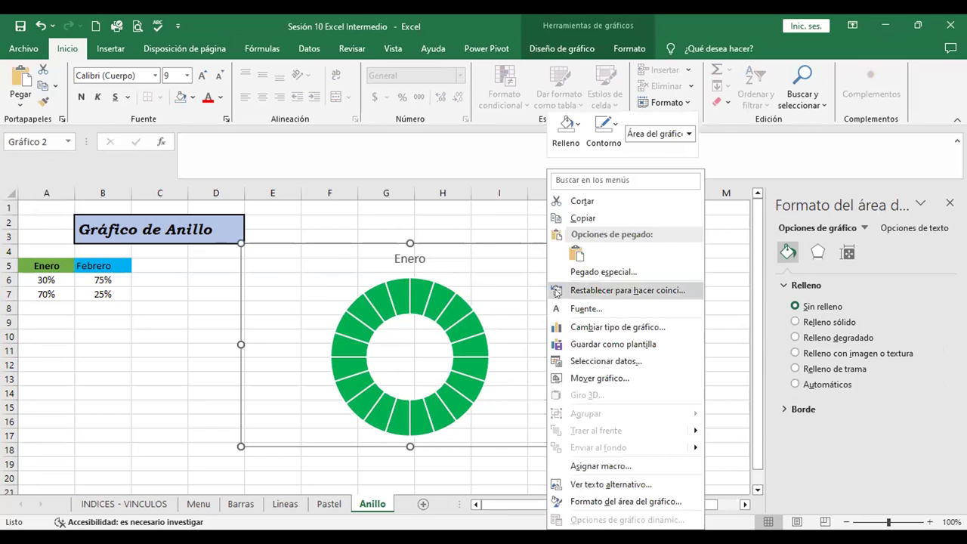
click(605, 361)
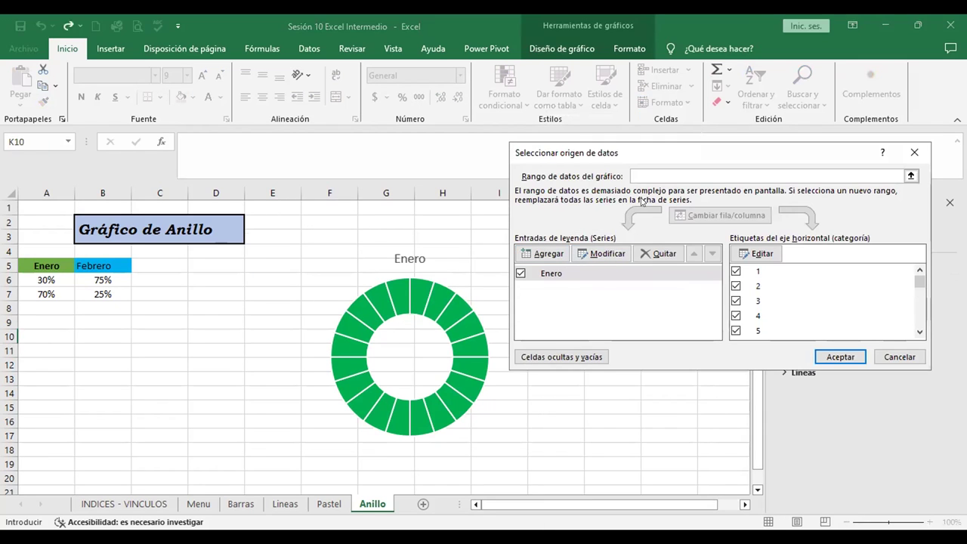
click(533, 254)
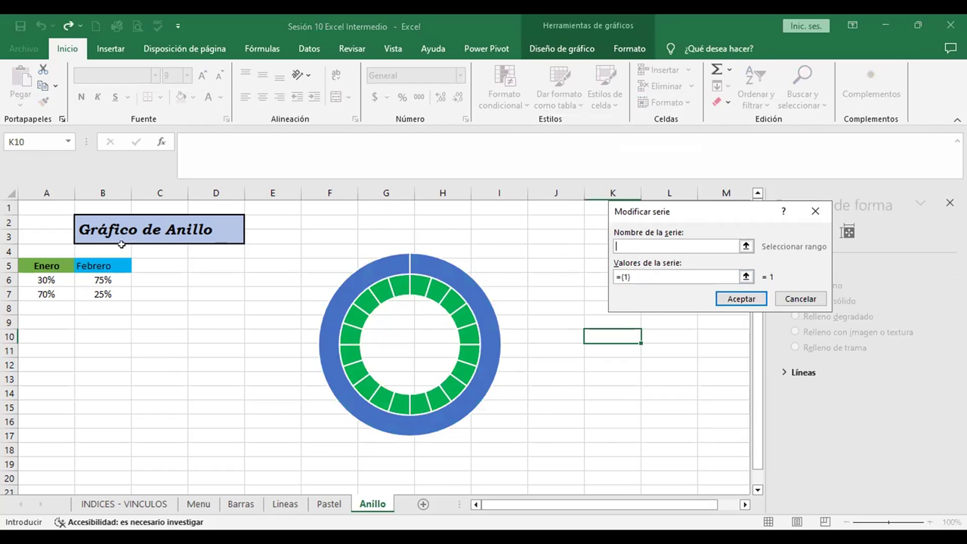
click(53, 267)
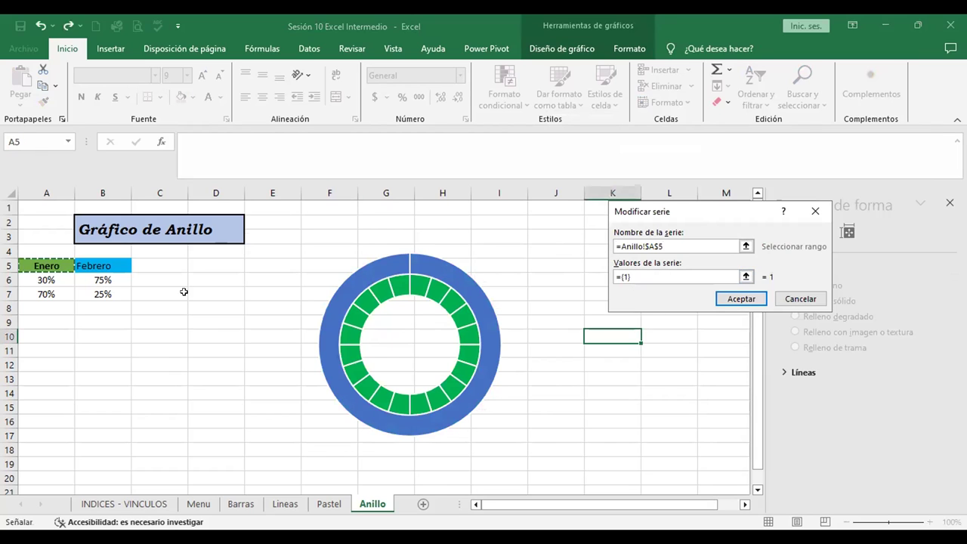
click(628, 276)
key(BackSpace)
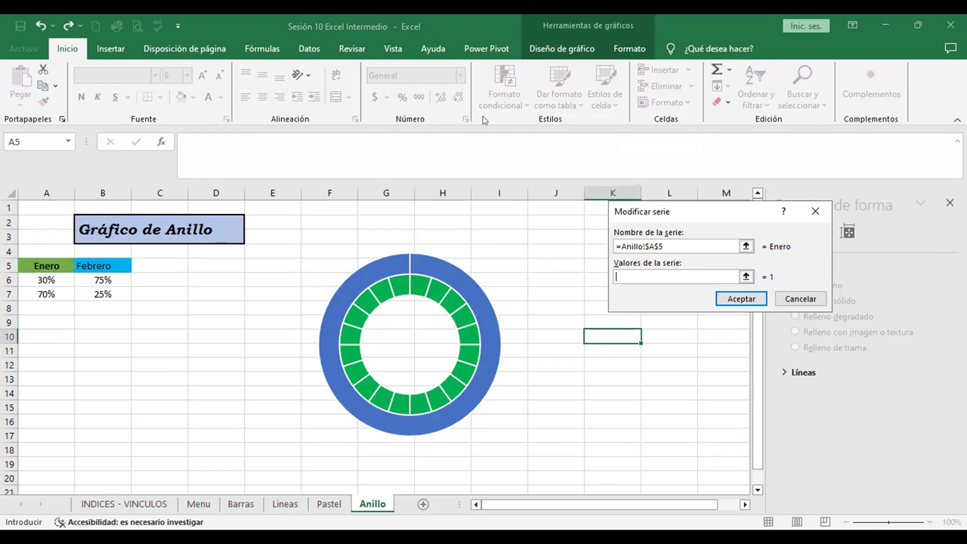
drag(50, 280, 50, 293)
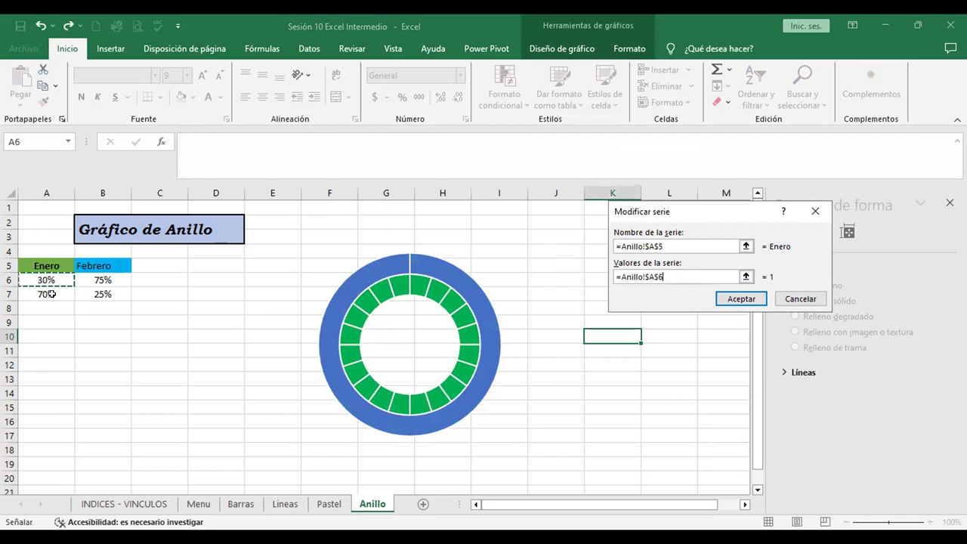
click(750, 300)
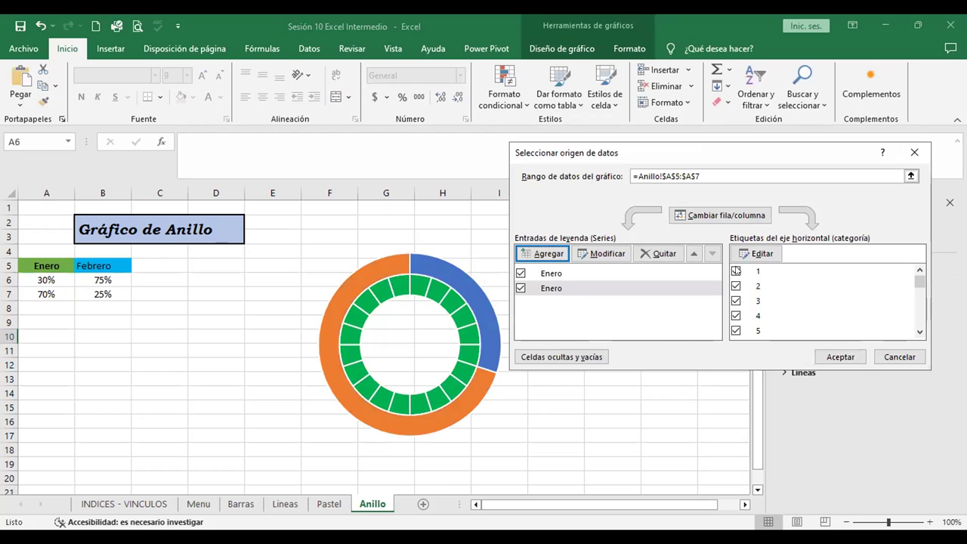
Close Seleccionar datos and tick Eje secundario for the second Enero series
click(836, 358)
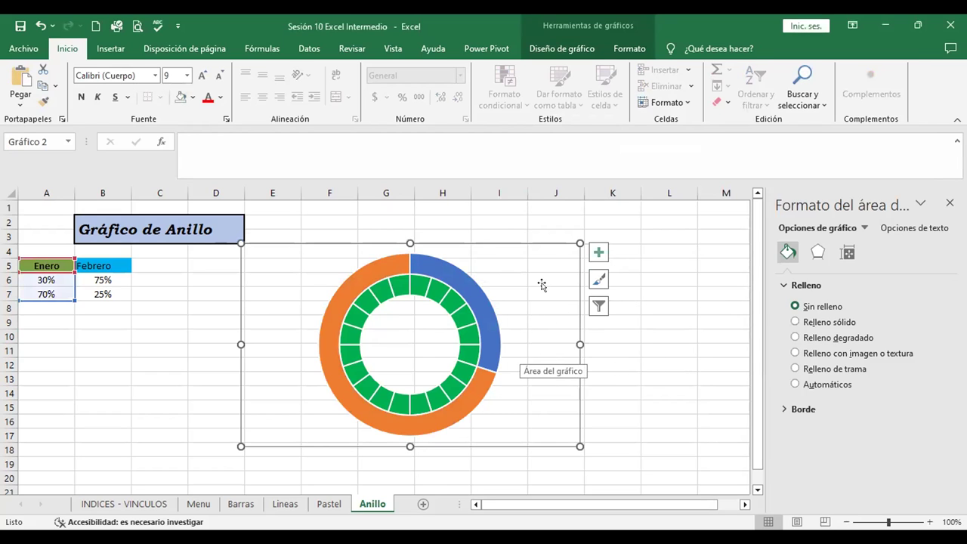
click(483, 309)
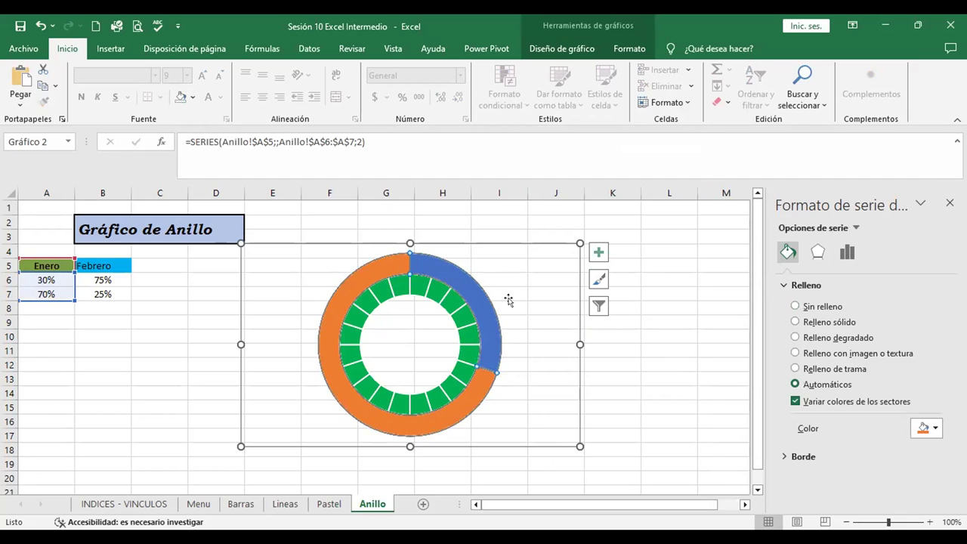
right_click(555, 306)
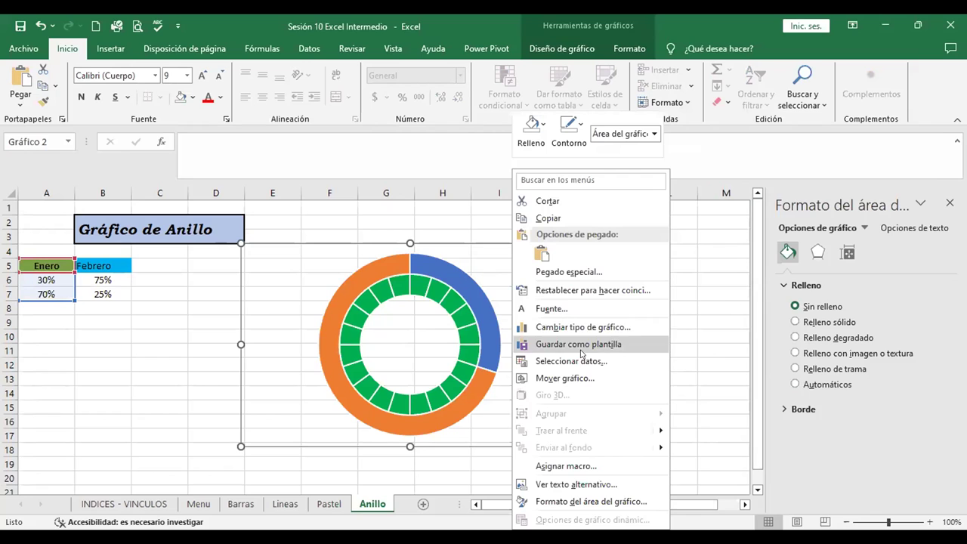
click(470, 295)
click(470, 295)
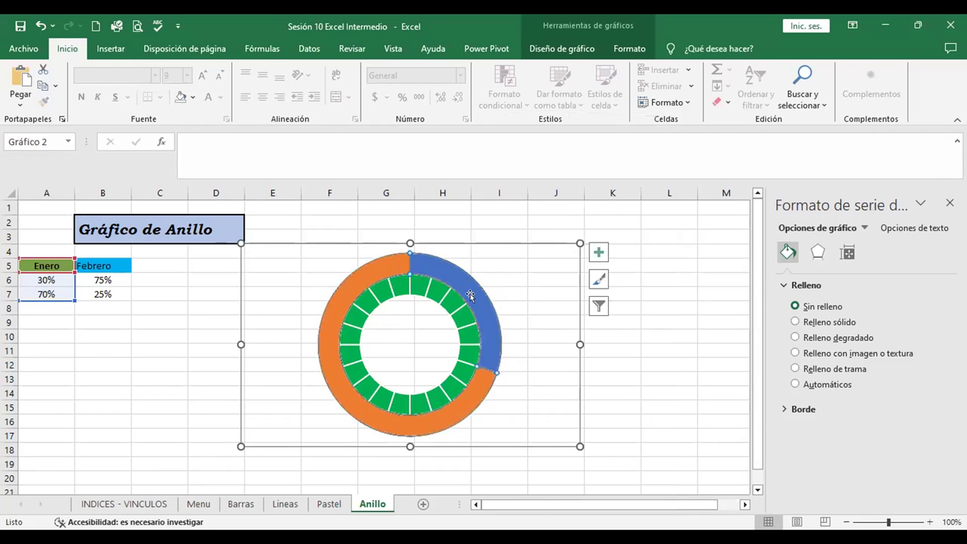
right_click(472, 297)
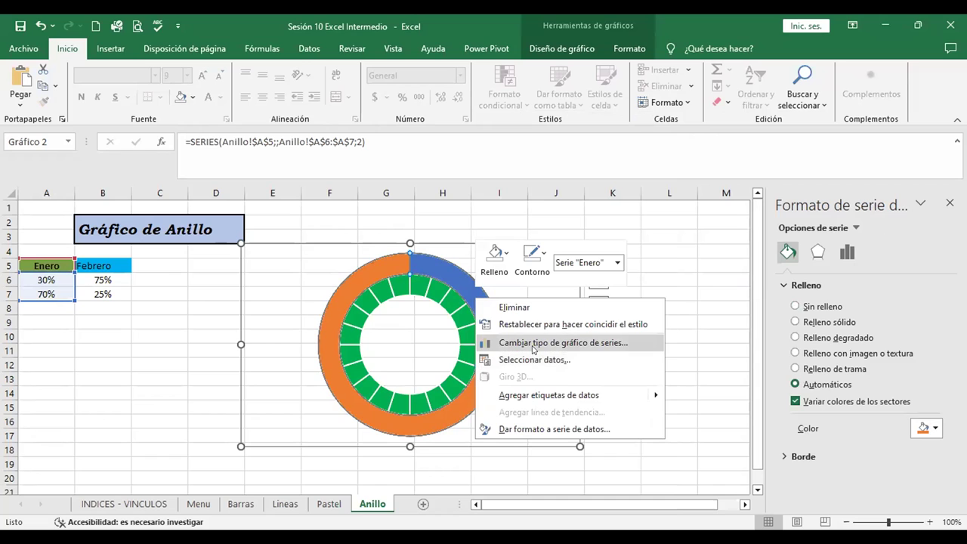
click(538, 344)
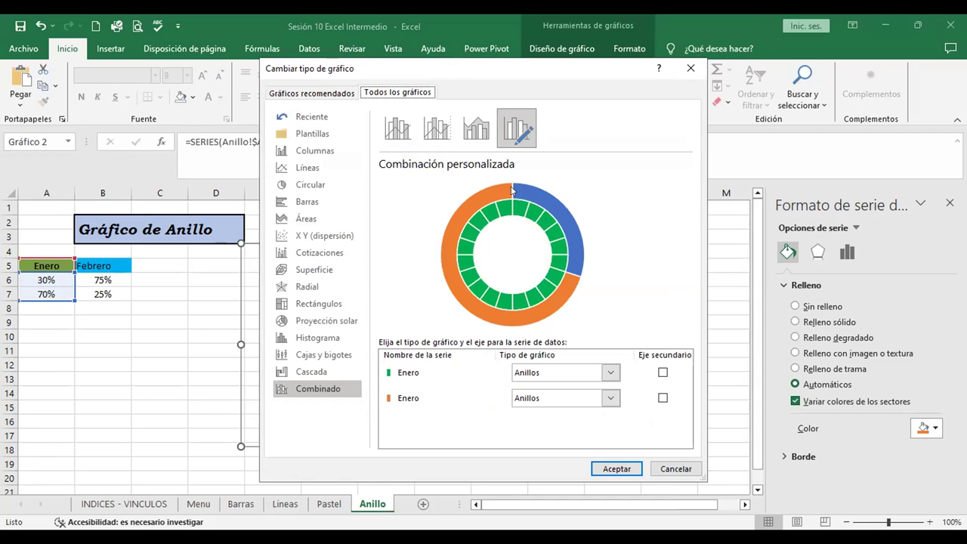
click(662, 398)
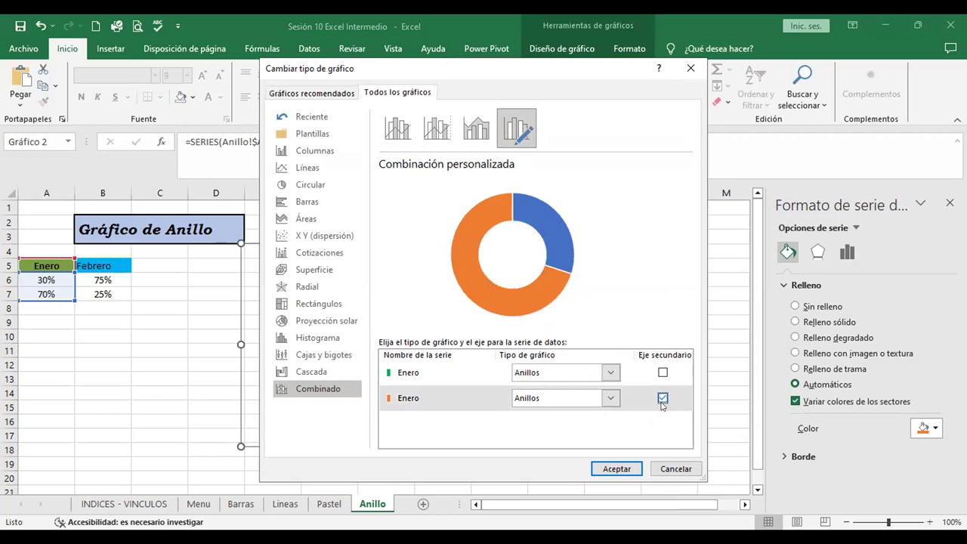
Apply the chart type change, making one blue-and-orange 30%/70% doughnut
click(617, 469)
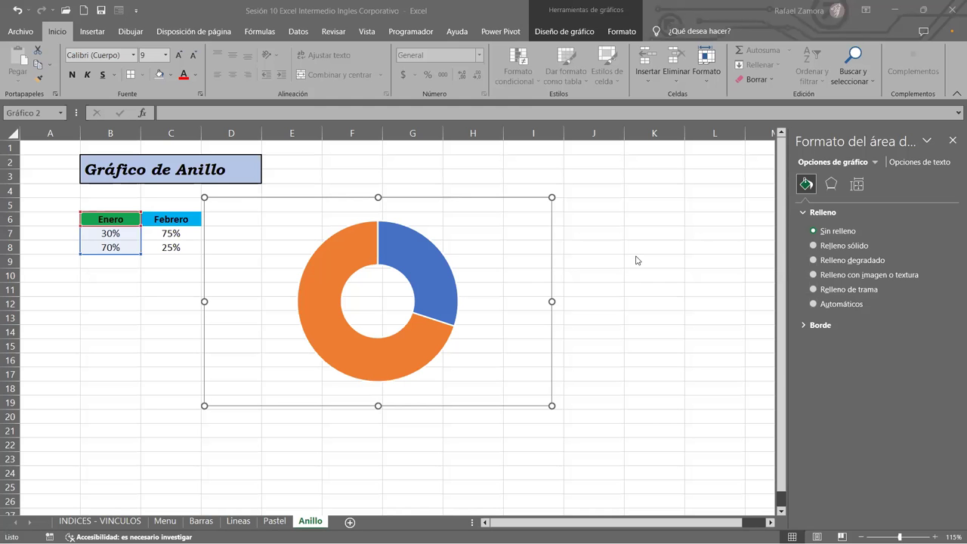
click(636, 261)
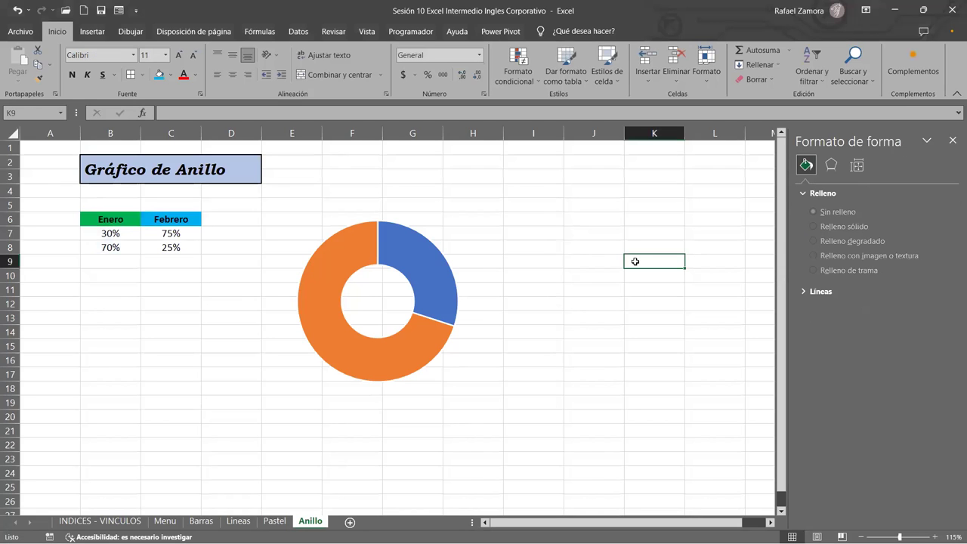
click(717, 351)
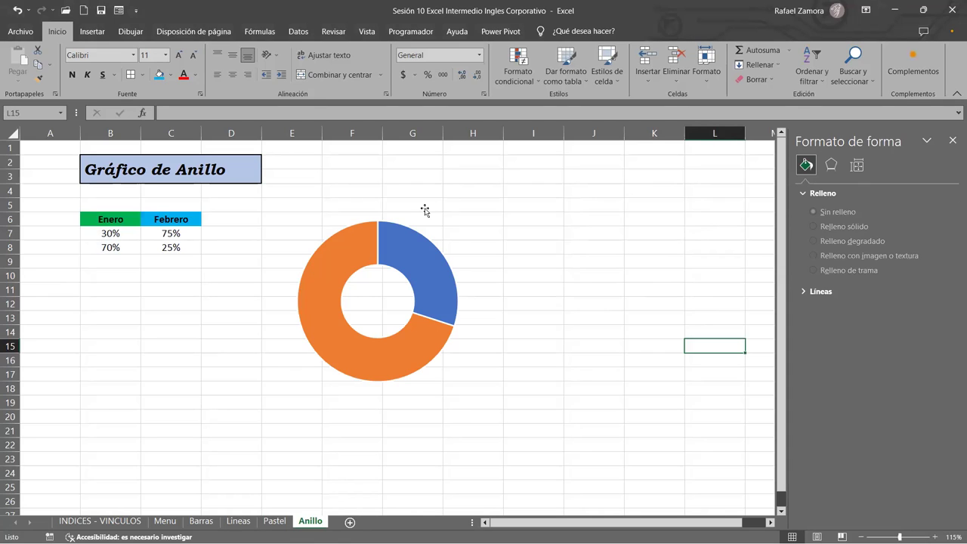
mouse_move(418, 260)
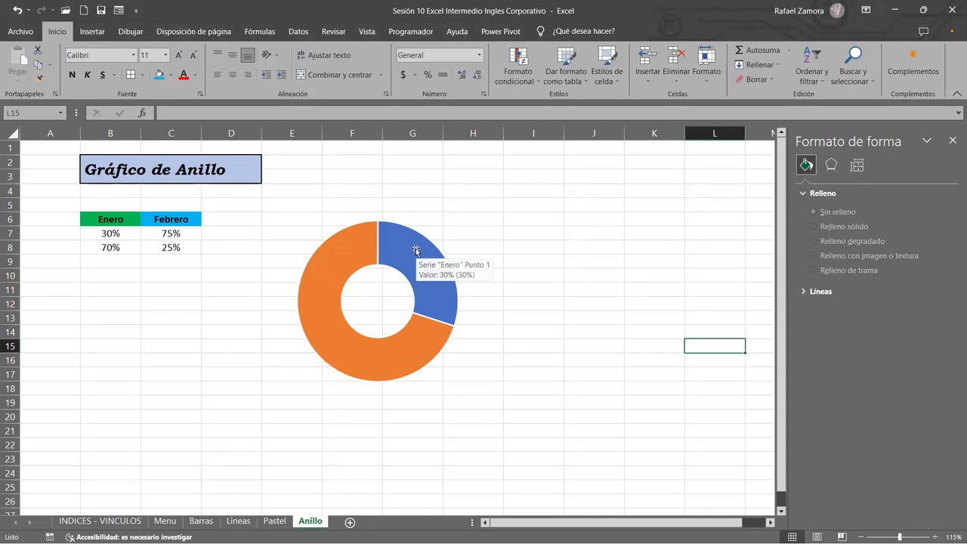
Select the blue 30% slice and show its fill settings
click(415, 251)
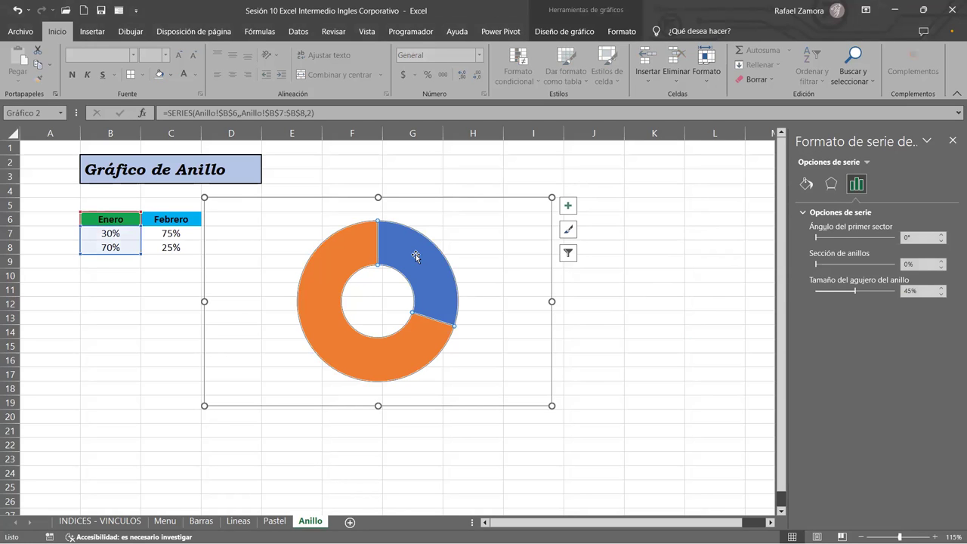
click(415, 263)
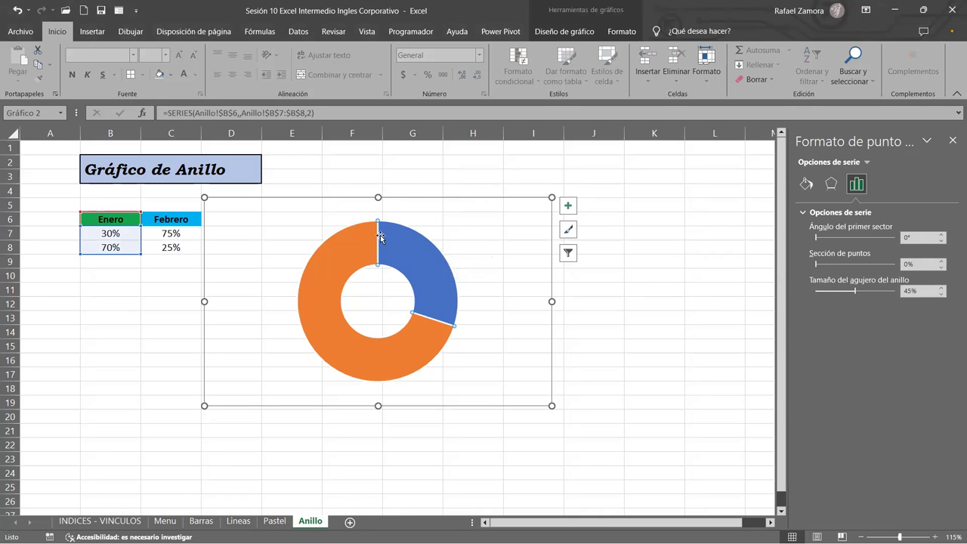
click(807, 183)
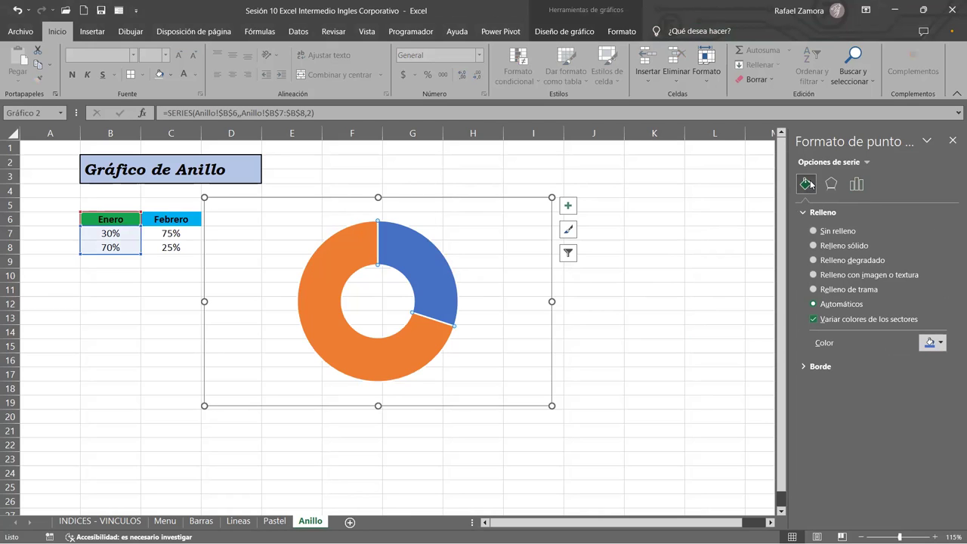
Set the 30% slice to Sin relleno and the 70% slice to solid white with 25% transparency
click(814, 232)
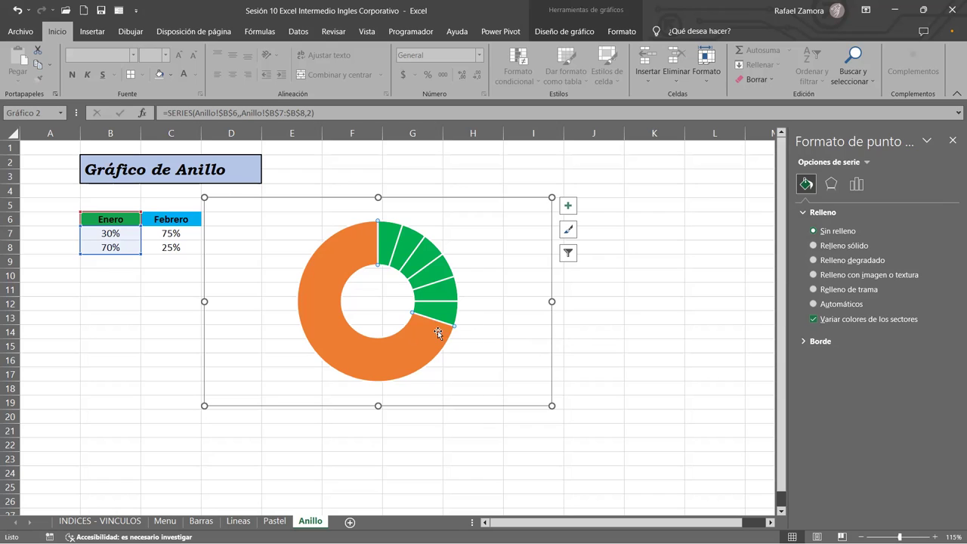
click(352, 259)
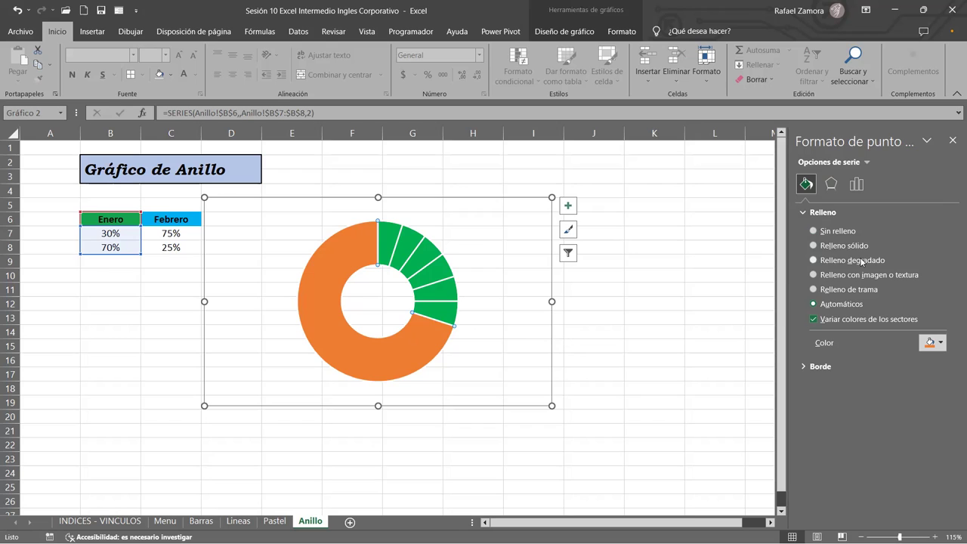
click(841, 247)
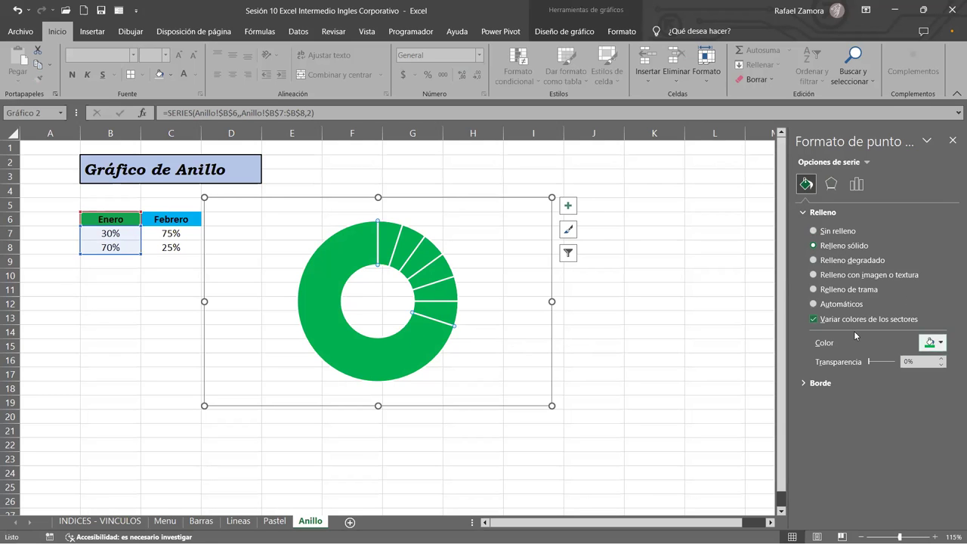
click(942, 344)
click(872, 377)
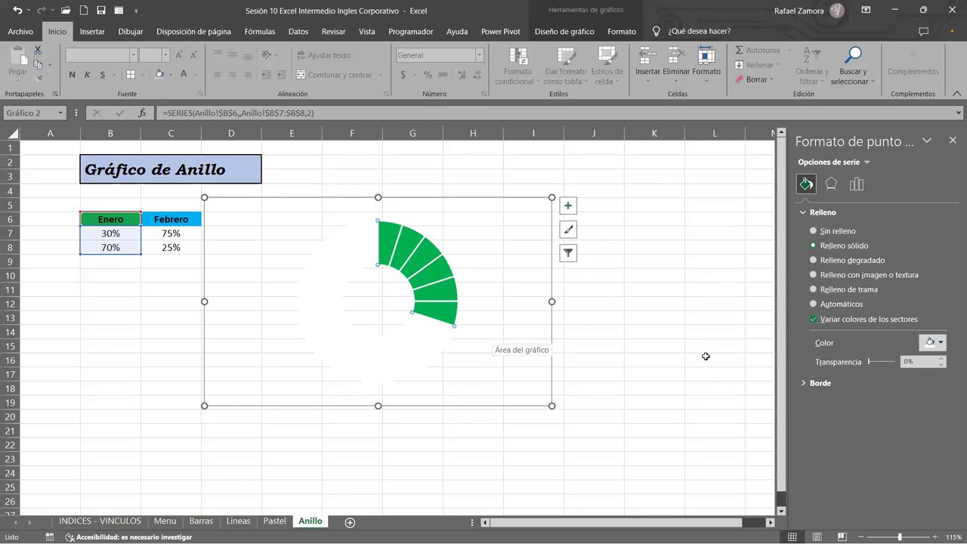
double_click(911, 362)
text(25)
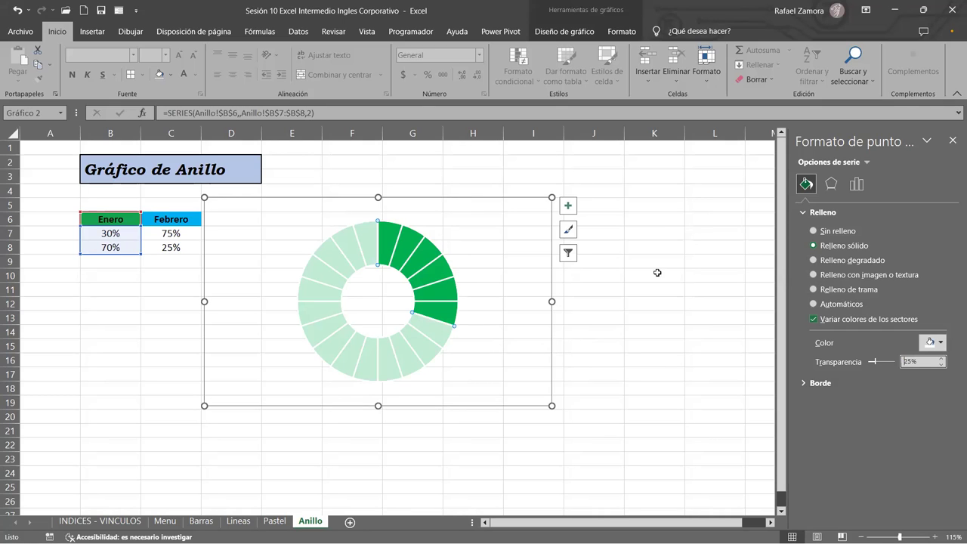
click(647, 226)
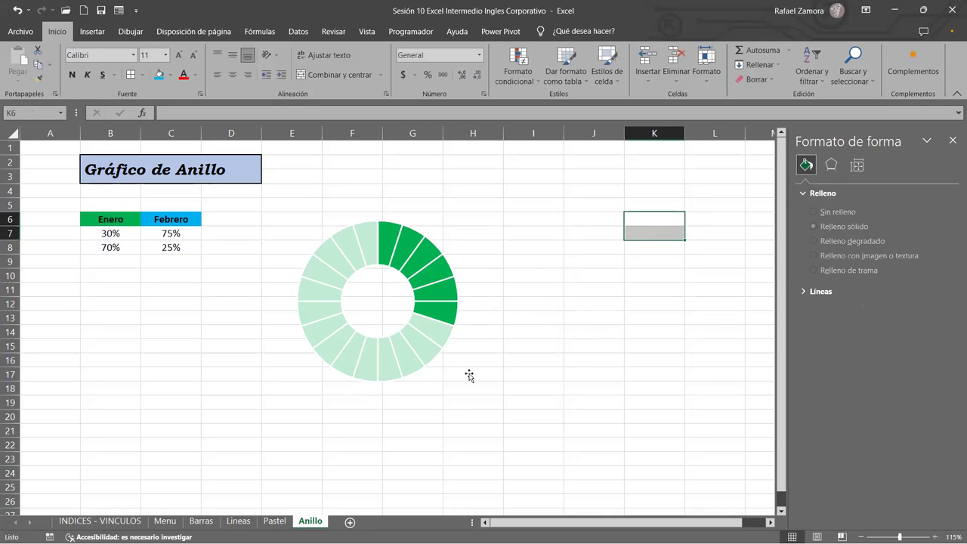
Hide the 70% value in B8 by colouring its font white
click(122, 247)
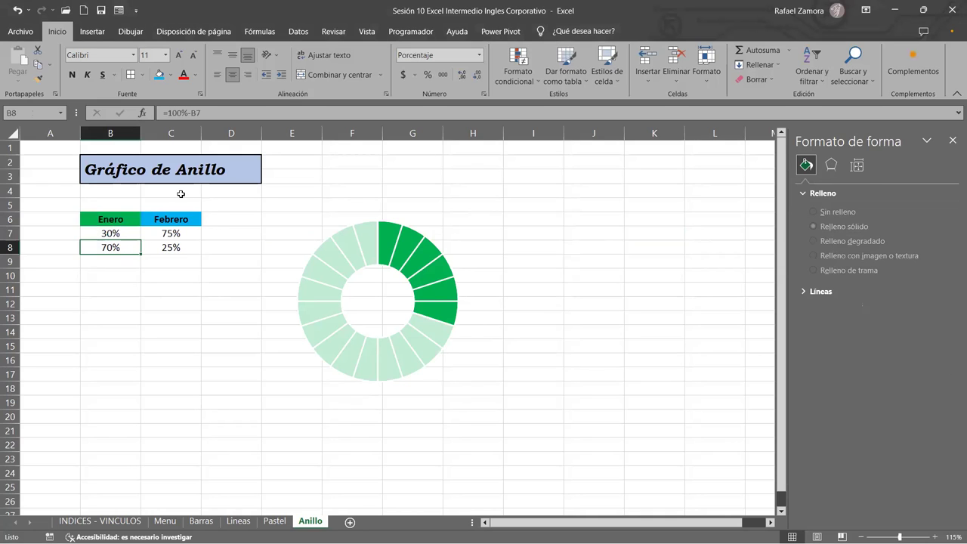
click(197, 77)
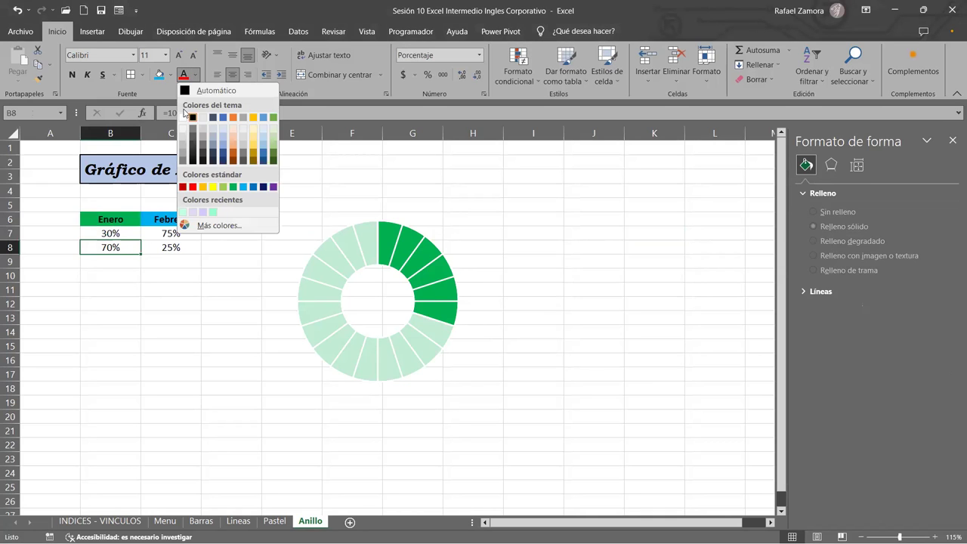
click(168, 317)
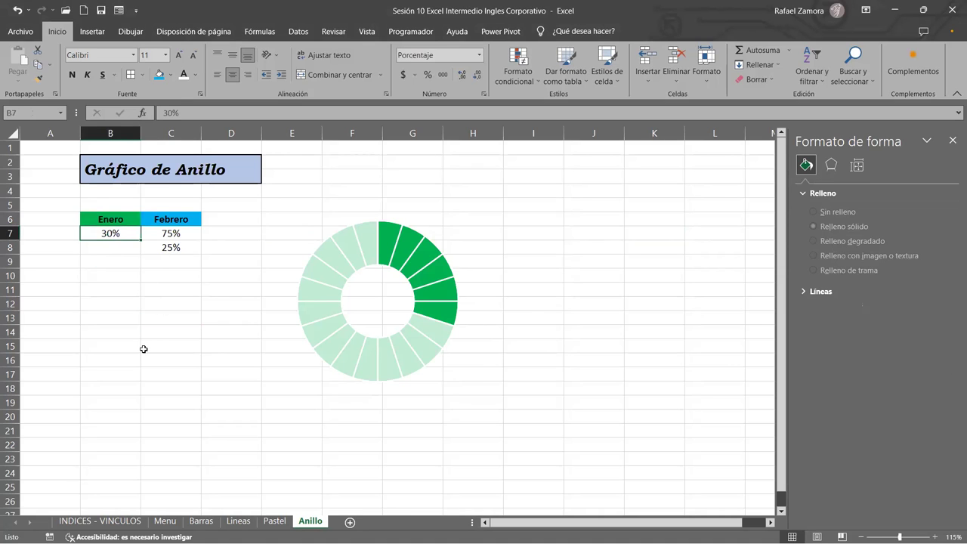
Try Enero values of 50%, 80% and 95% in B7, finishing at 25%
text(50)
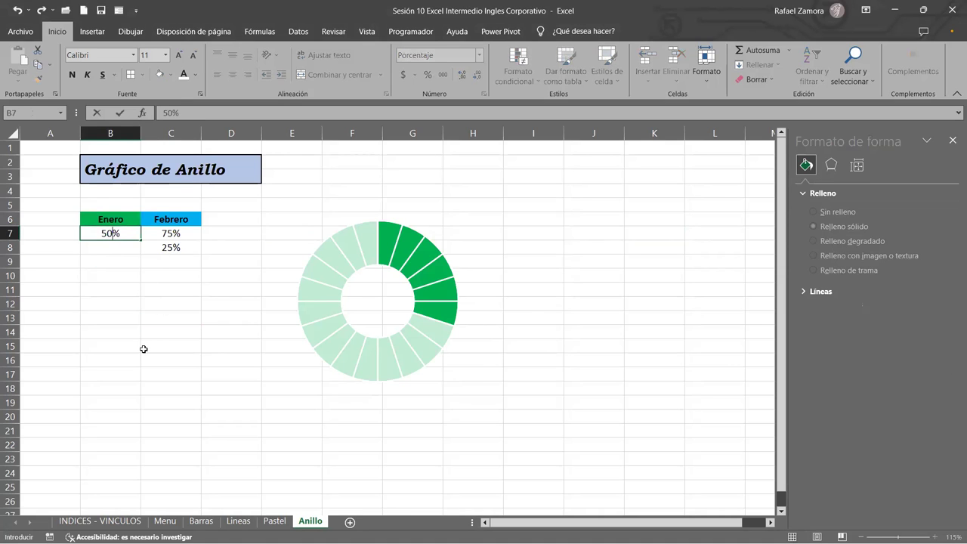
key(Return)
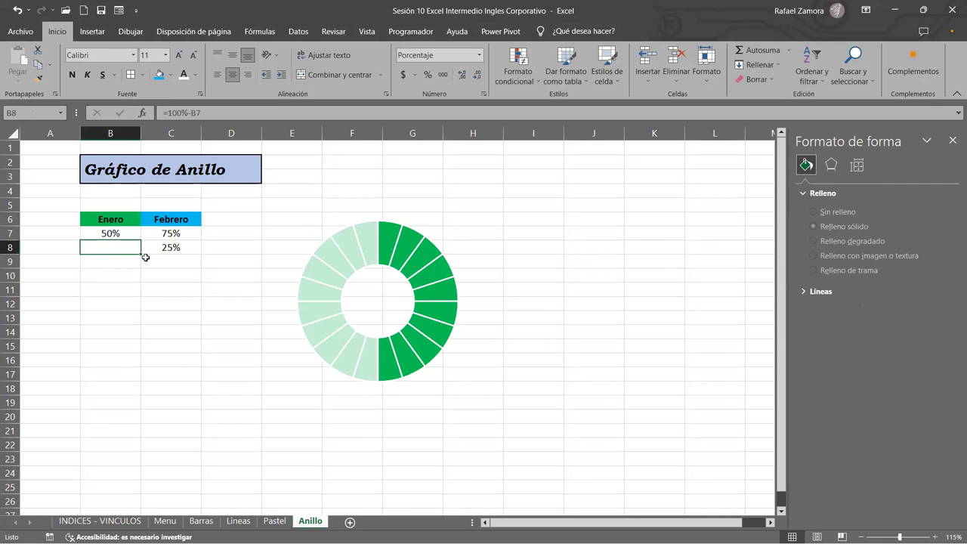
click(132, 232)
text(80)
key(ctrl+Return)
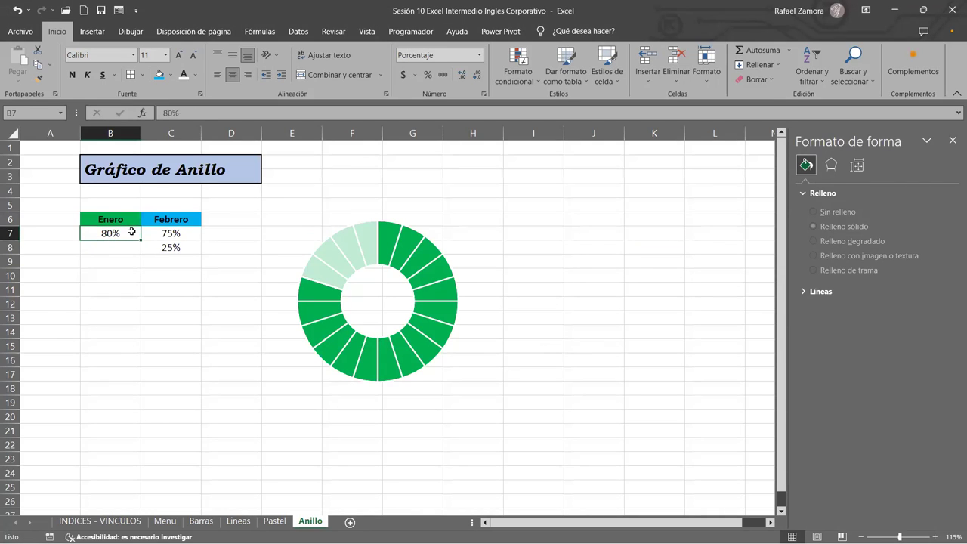
text(95)
key(ctrl+Return)
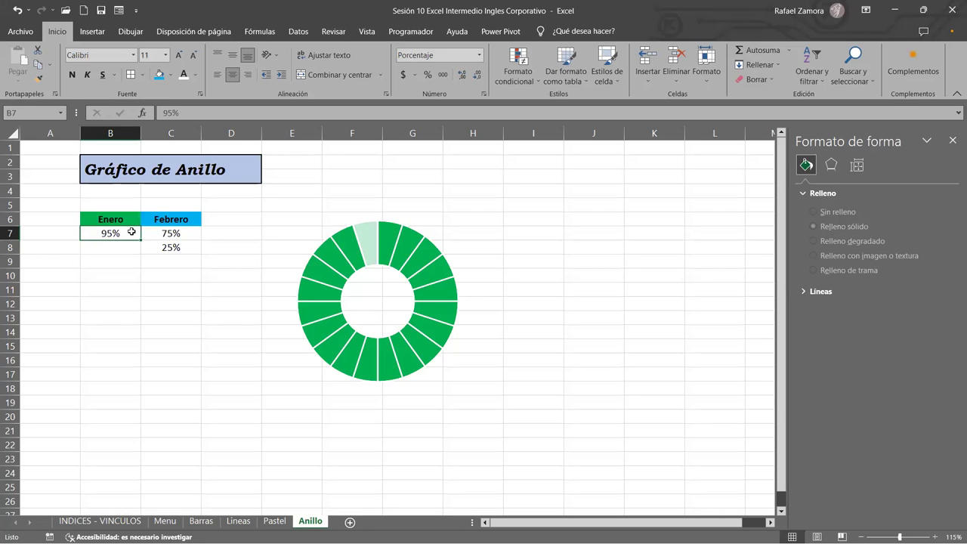
text(25)
key(ctrl+Return)
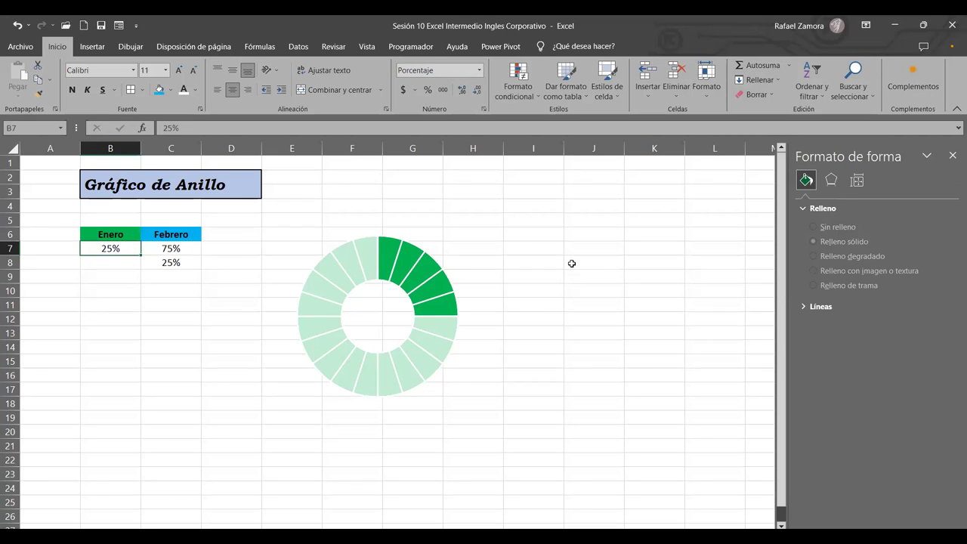
click(572, 263)
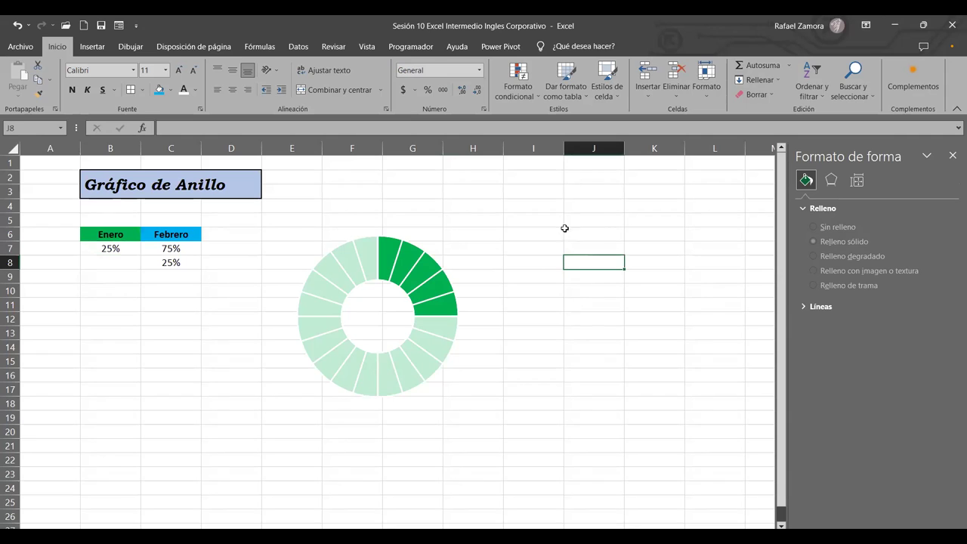
Draw a Rectángulo shape from Insertar > Formas over the doughnut's centre hole
click(552, 208)
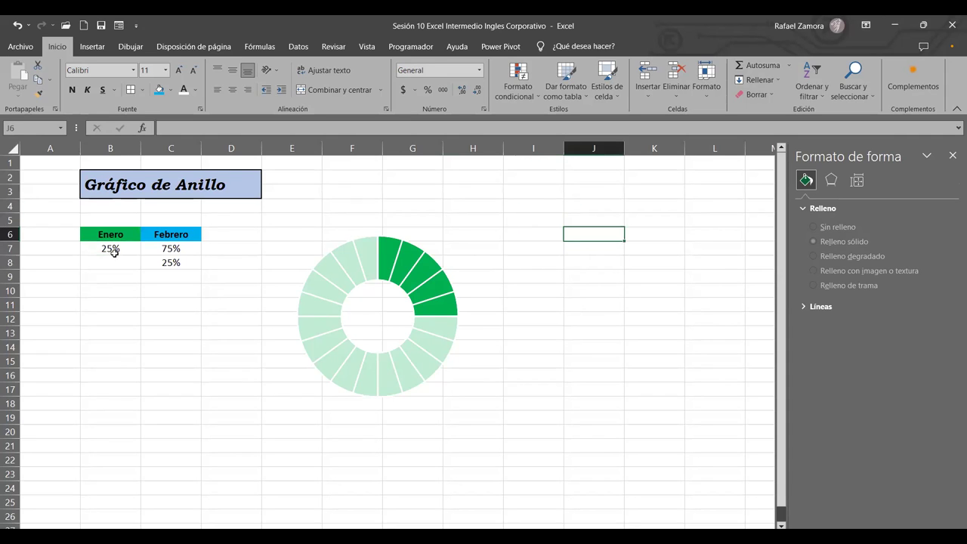
click(392, 206)
click(359, 203)
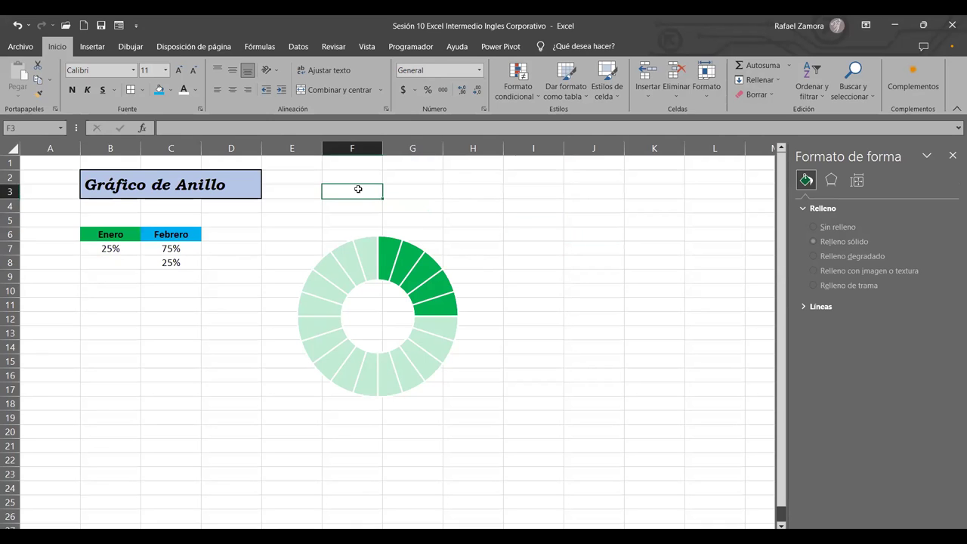
click(91, 48)
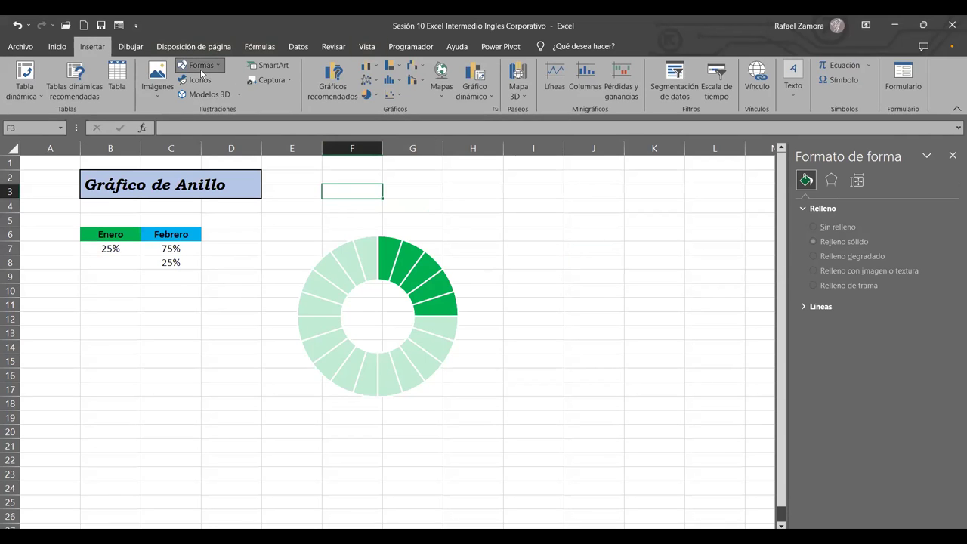
click(202, 68)
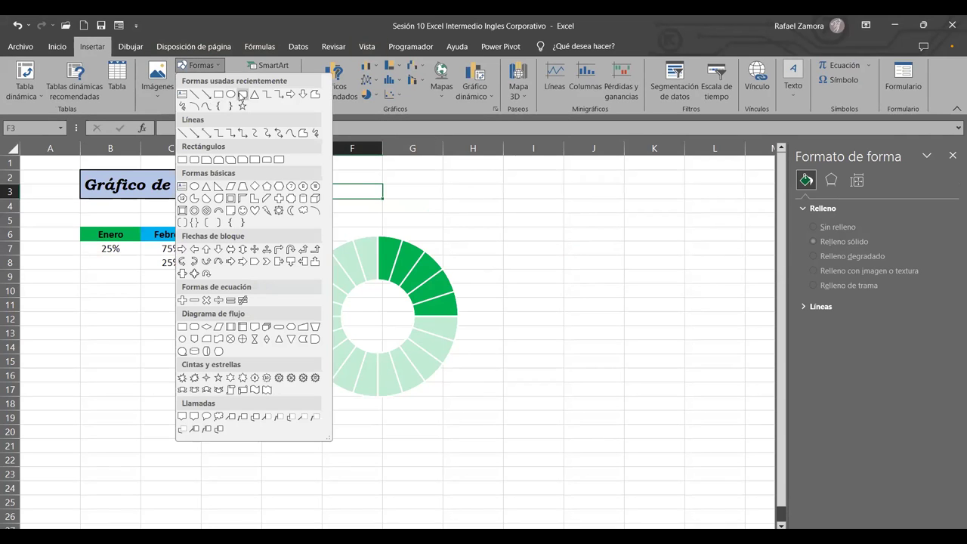
click(218, 95)
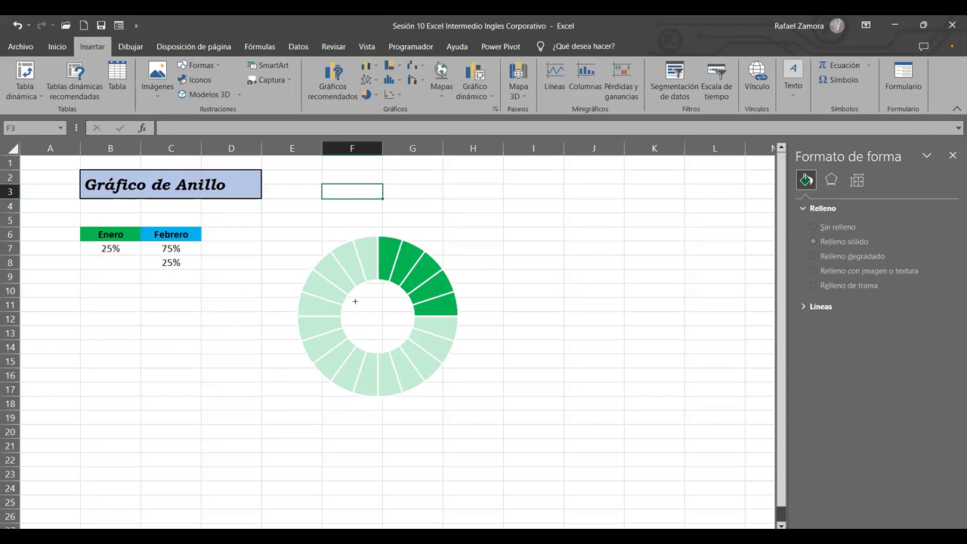
drag(347, 294, 414, 336)
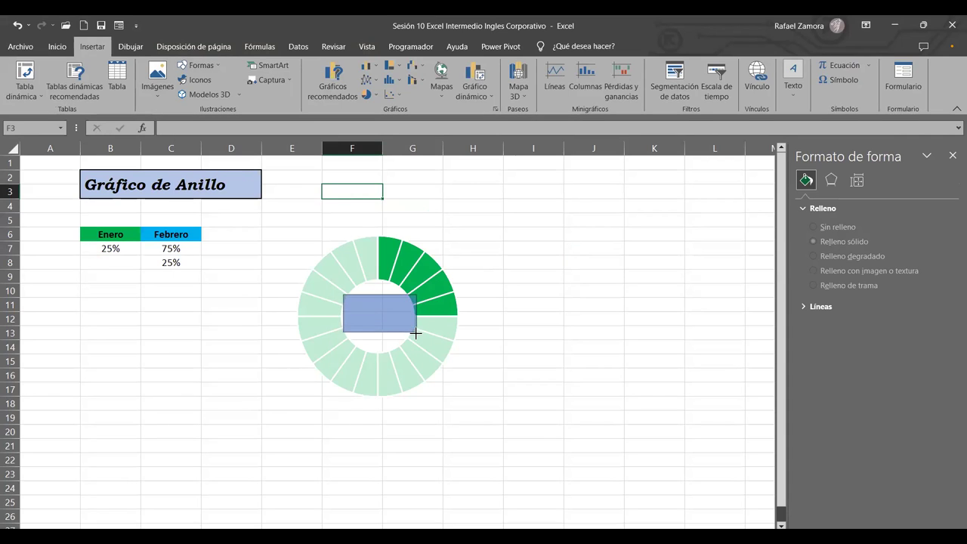
drag(414, 337, 414, 339)
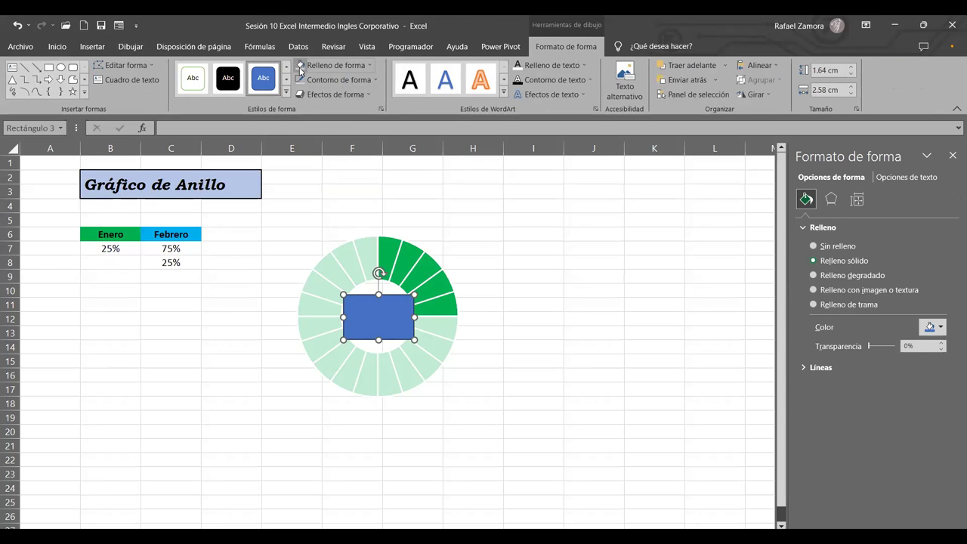
Remove the rectangle's fill and link its text to =$B$7 so it displays 25%
click(300, 68)
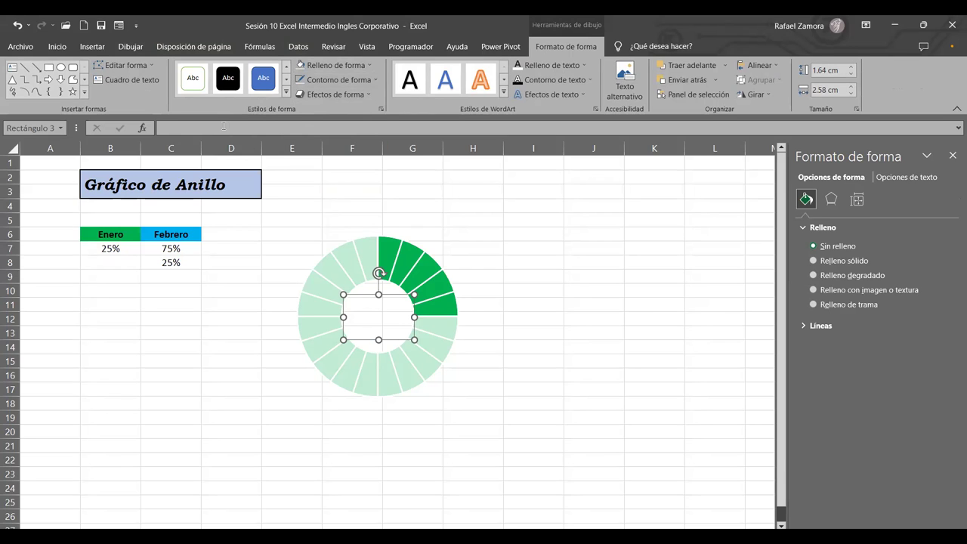
click(189, 128)
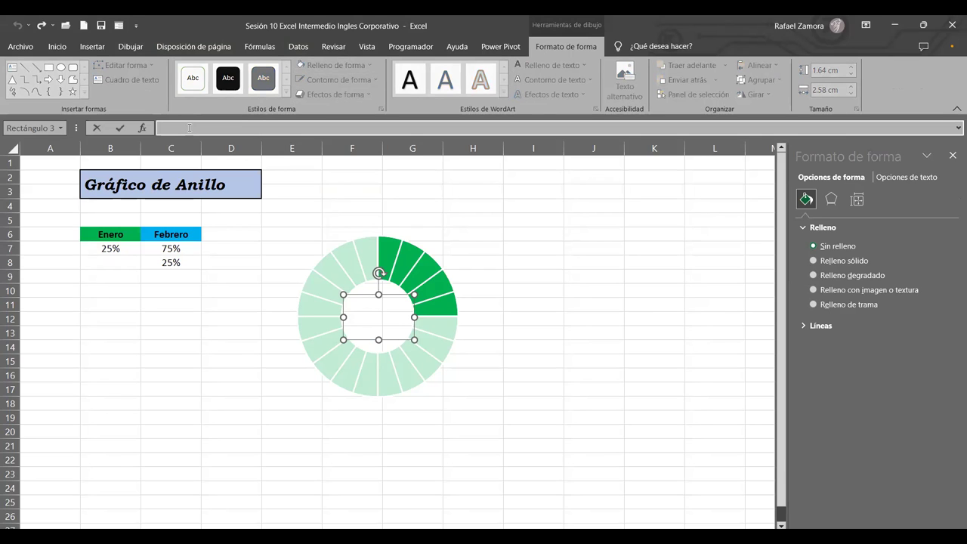
text(=)
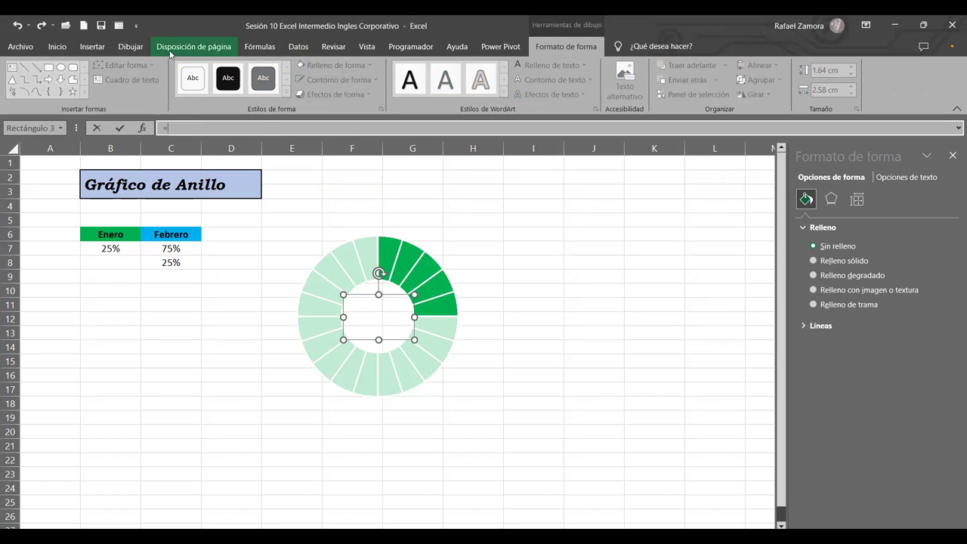
click(116, 247)
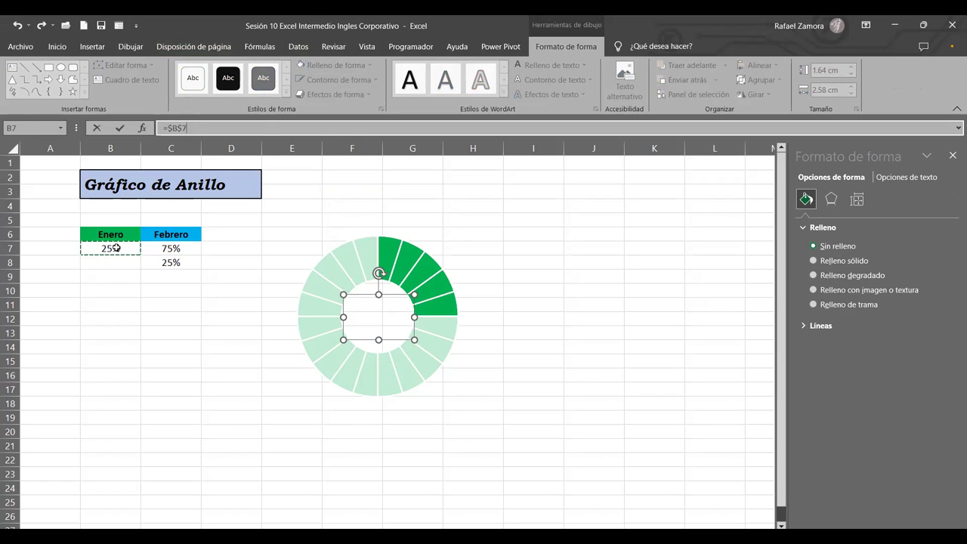
key(Return)
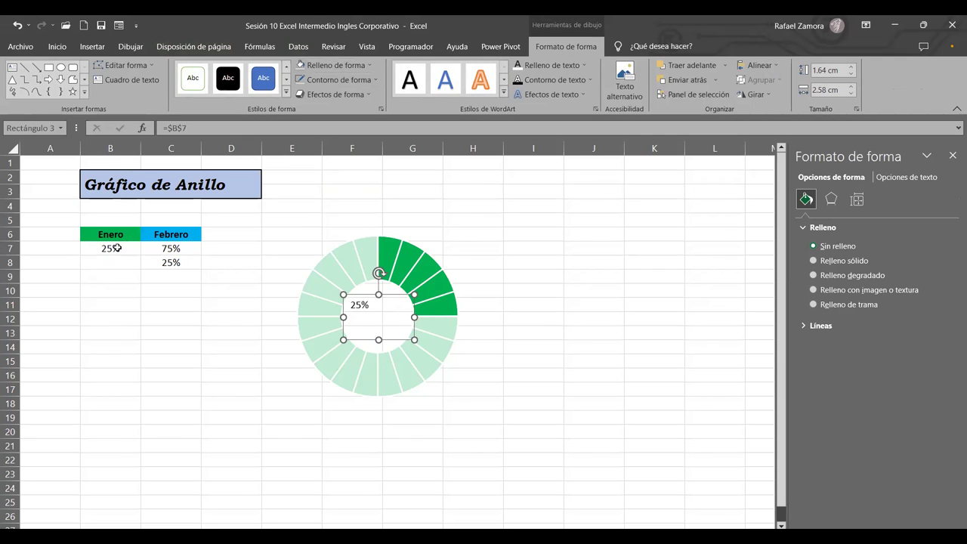
click(56, 46)
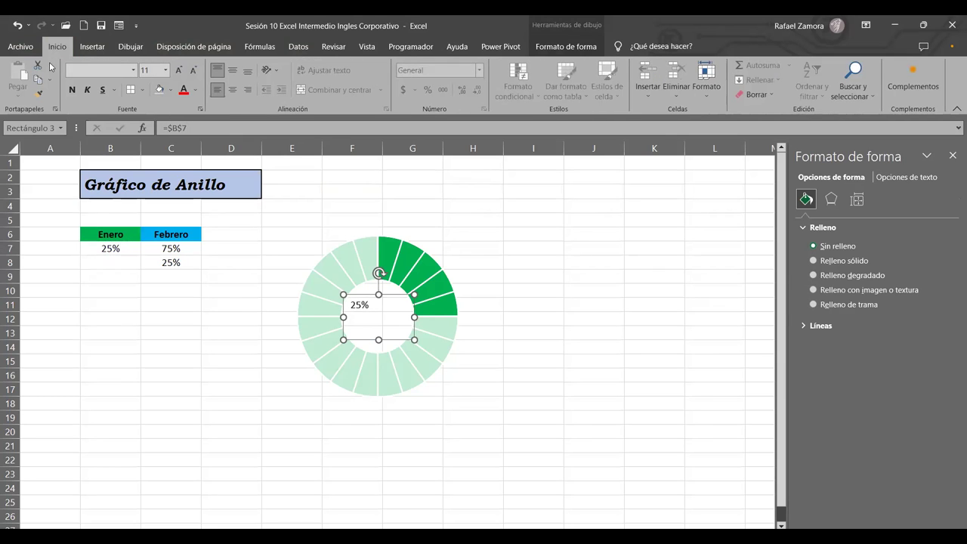
Centre the 25% label in the ring's hole, enlarge it to 32 pt, and make it bold red
click(233, 70)
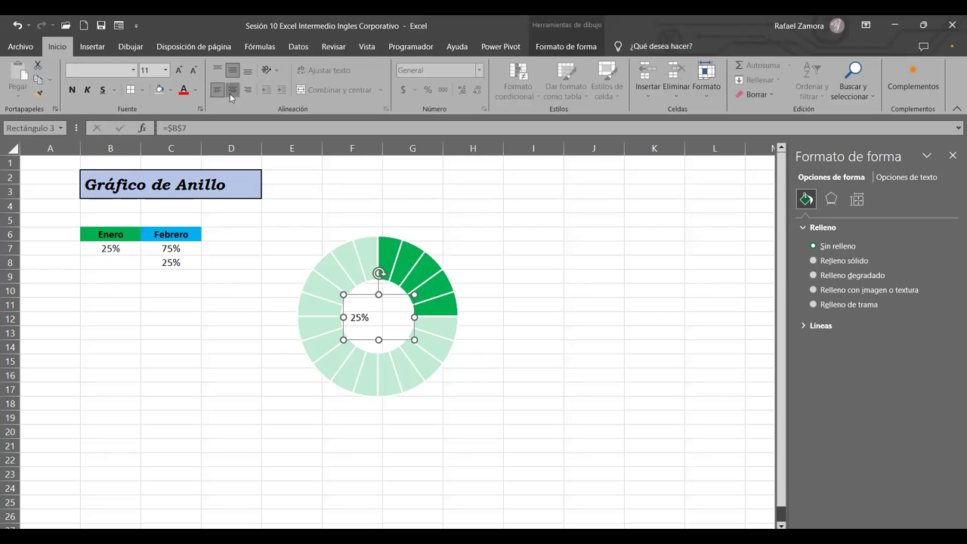
click(233, 91)
click(176, 75)
click(176, 74)
click(176, 75)
click(176, 74)
click(176, 75)
click(176, 75)
click(183, 90)
click(72, 90)
key(Up)
key(Up)
key(Up)
key(Up)
key(Up)
key(Up)
key(Up)
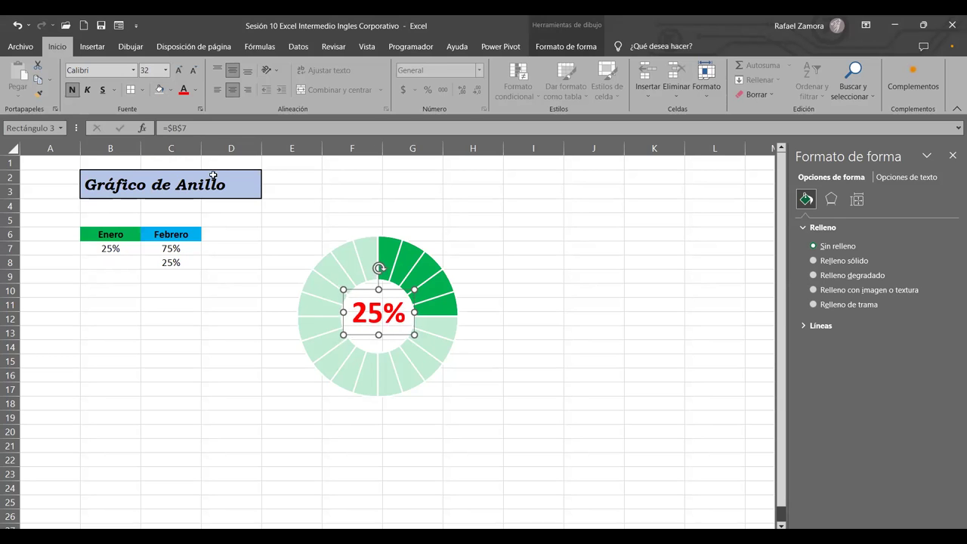
click(594, 200)
Change the Enero value in B7 to 45%
click(121, 247)
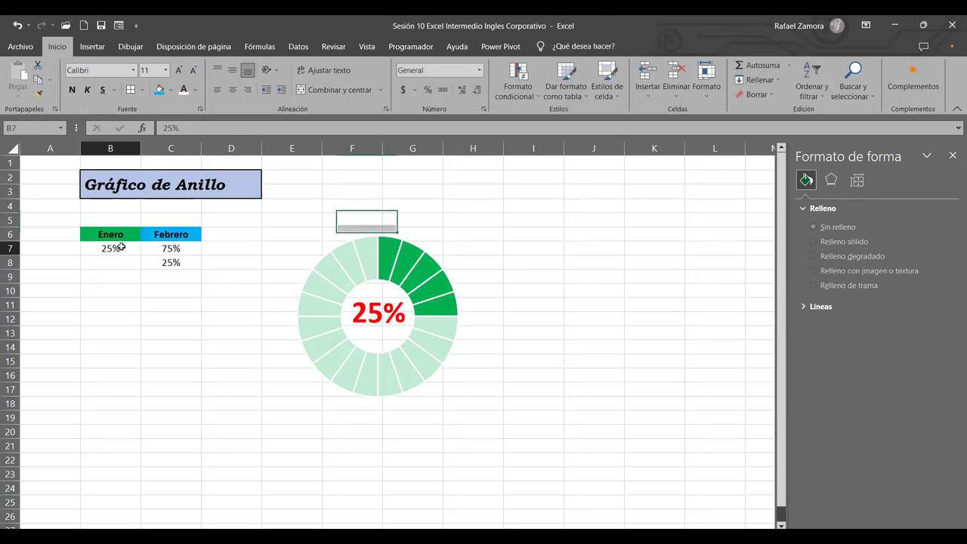
text(45)
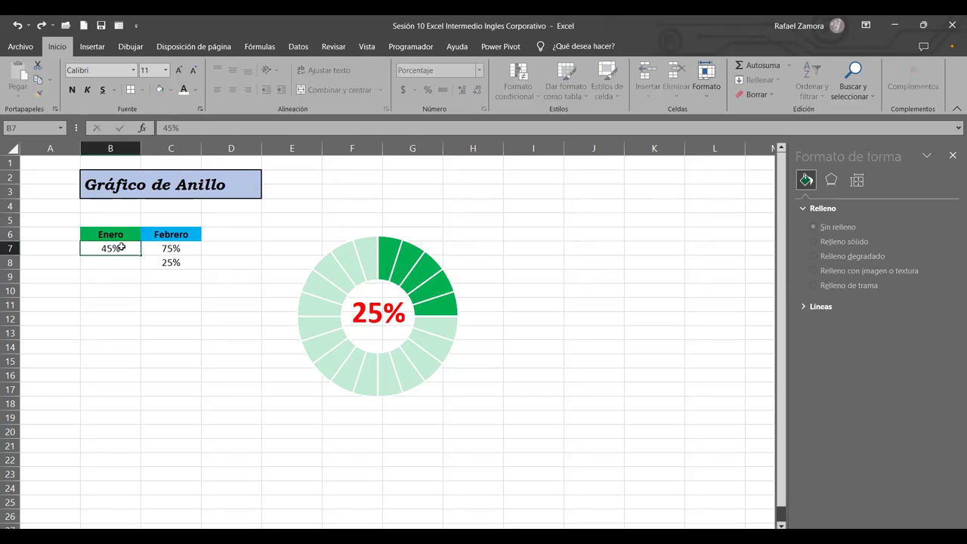
key(ctrl+Return)
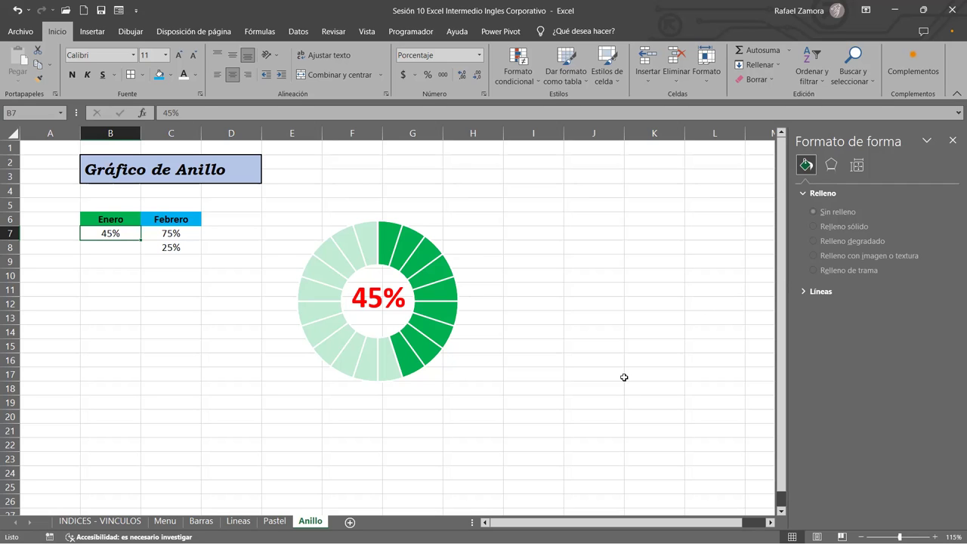
Click off the chart and close the Formato de forma pane
click(529, 272)
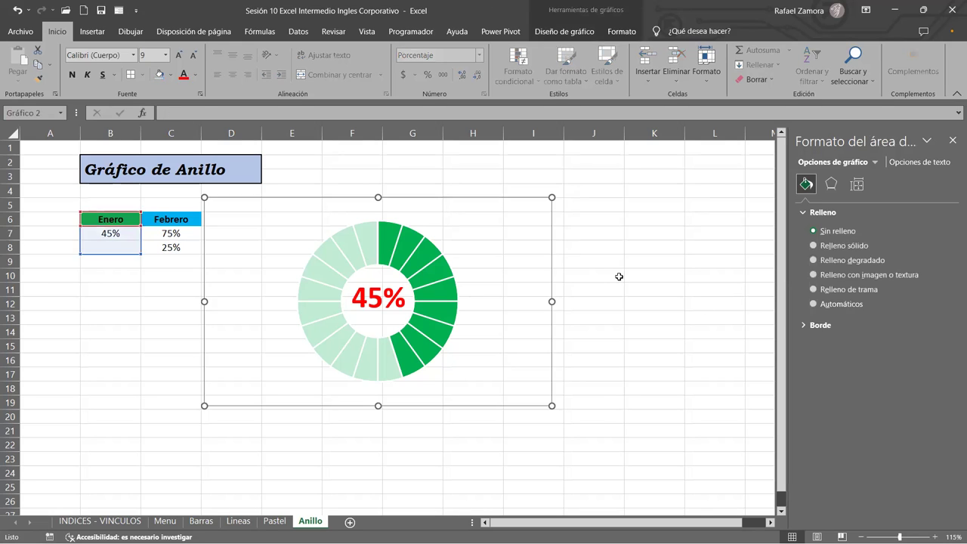
click(619, 275)
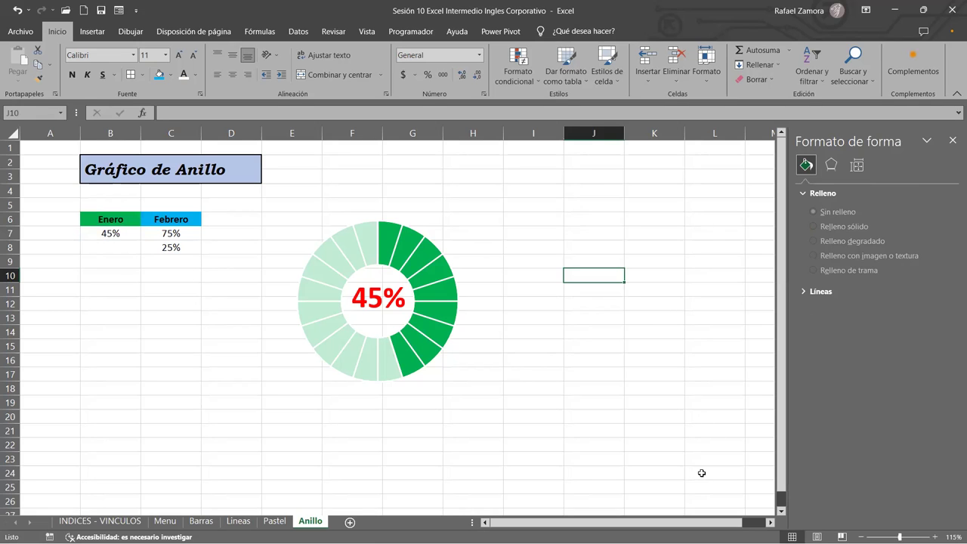
click(953, 141)
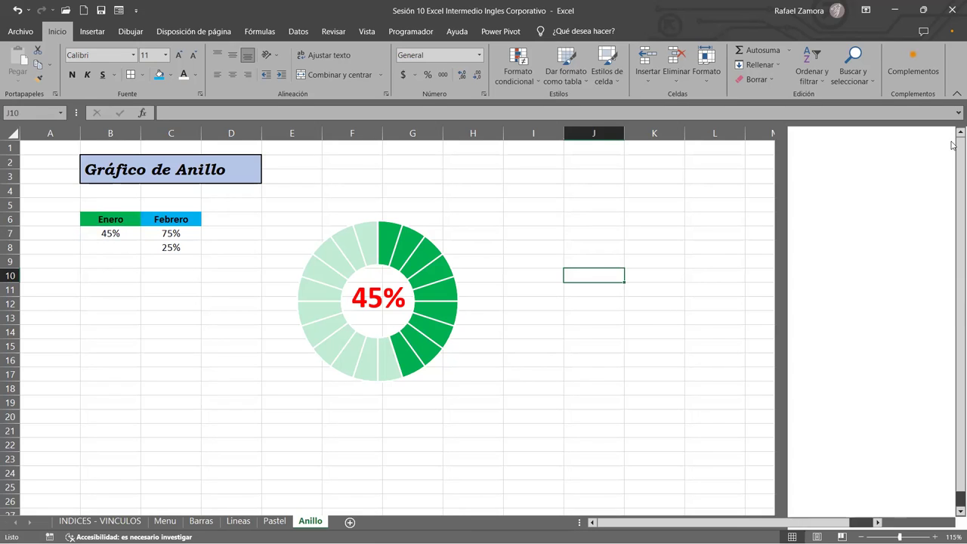
Leave the Anillo sheet and switch to the Menu sheet with its MENU DE GRAFICOS panel
click(710, 276)
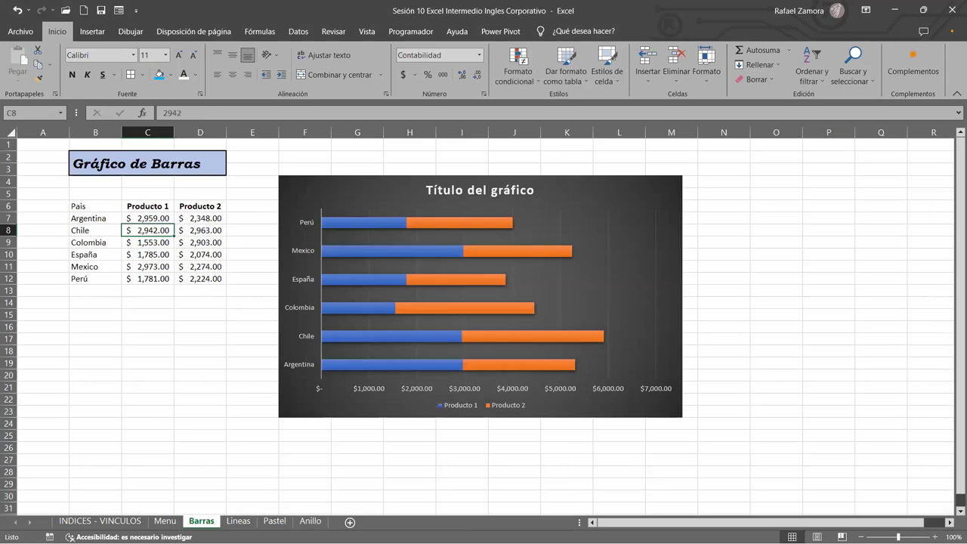
key(Down)
key(Down)
key(Down)
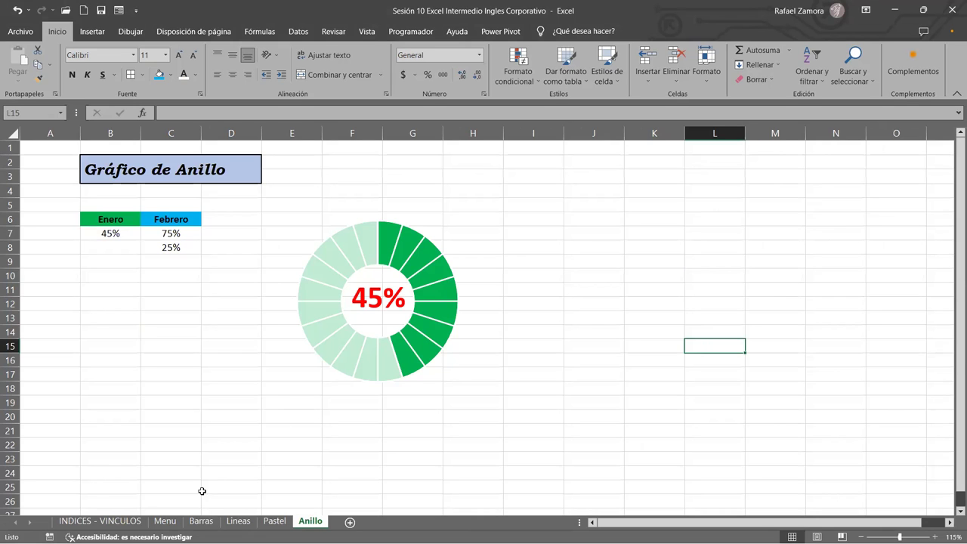
click(165, 521)
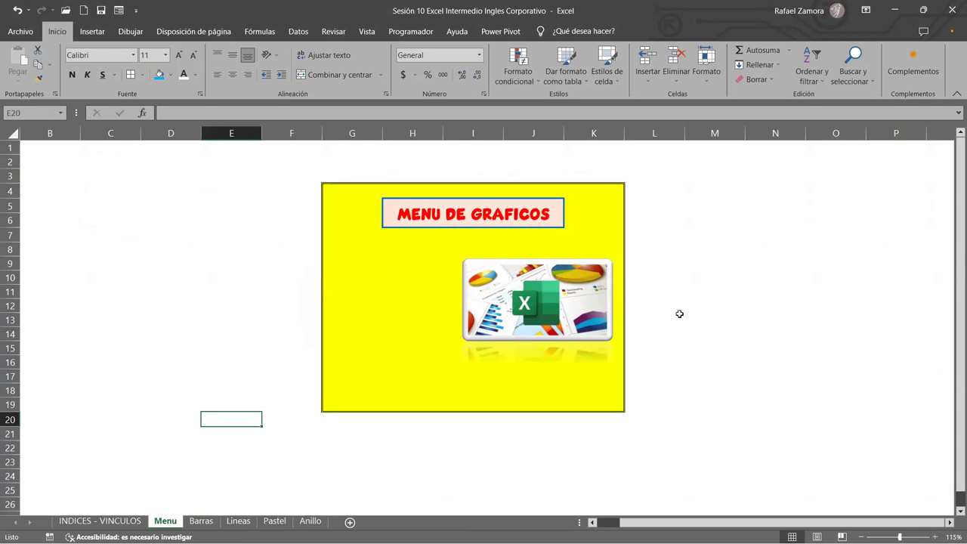
Draw a rounded rectangle on the yellow panel, left of the chart picture
click(92, 30)
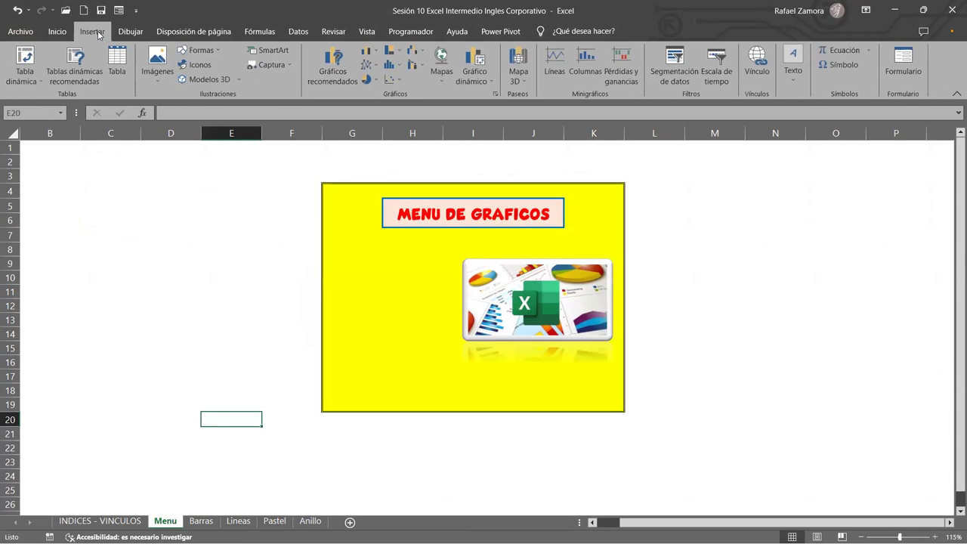
click(207, 52)
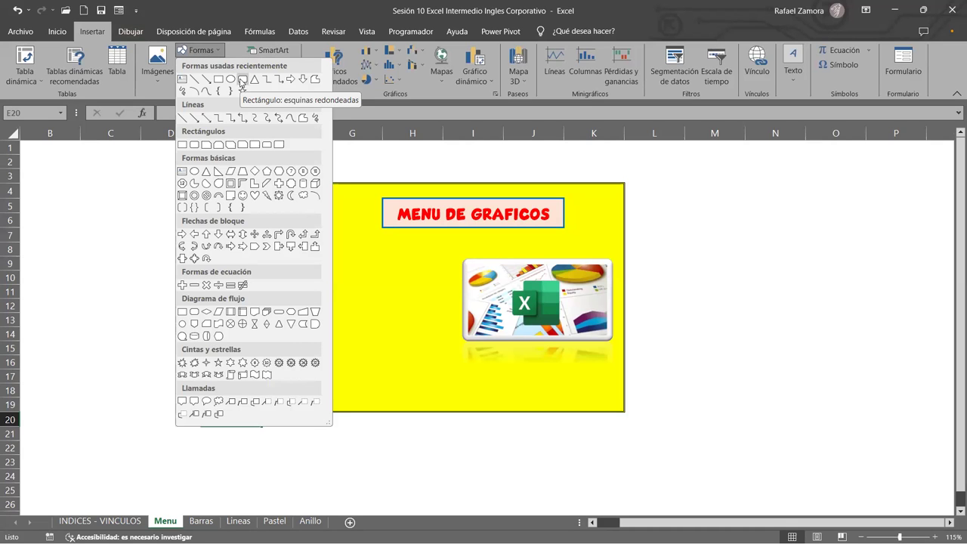
click(241, 80)
drag(352, 260, 439, 278)
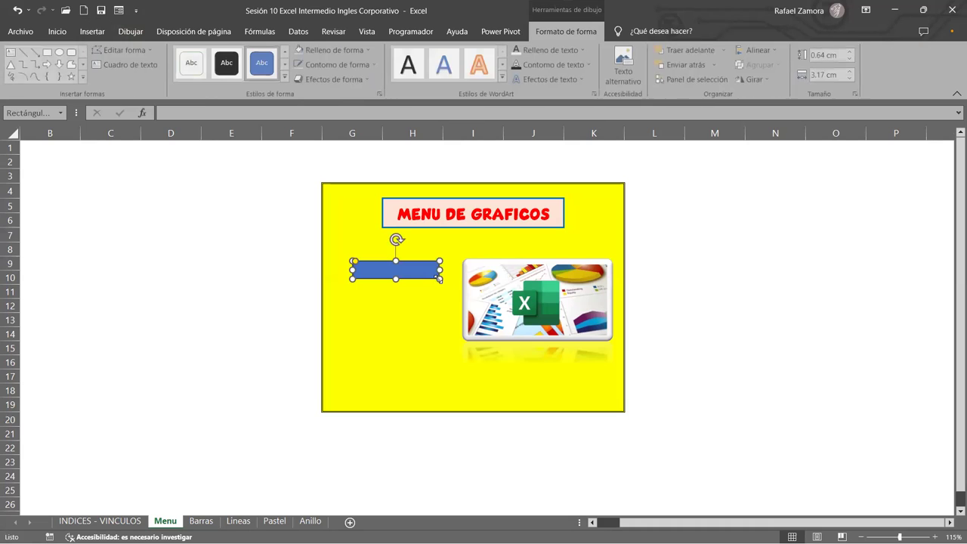
click(676, 332)
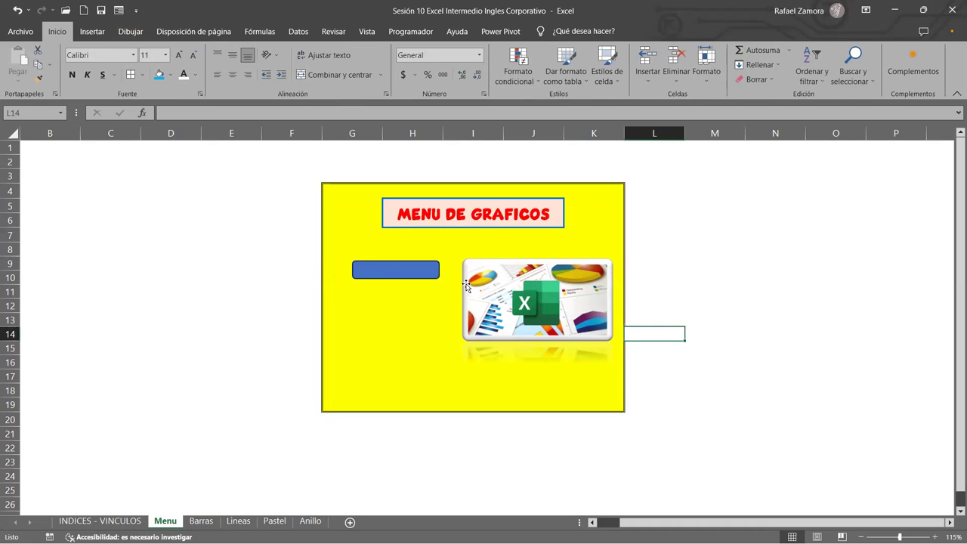
Fill the button light blue and apply the first Bisel bevel preset
click(427, 272)
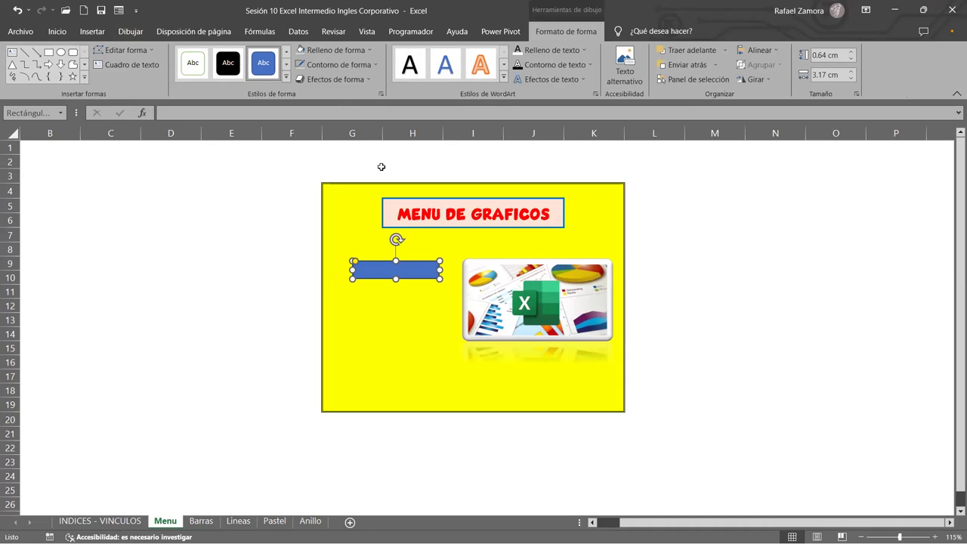
click(370, 51)
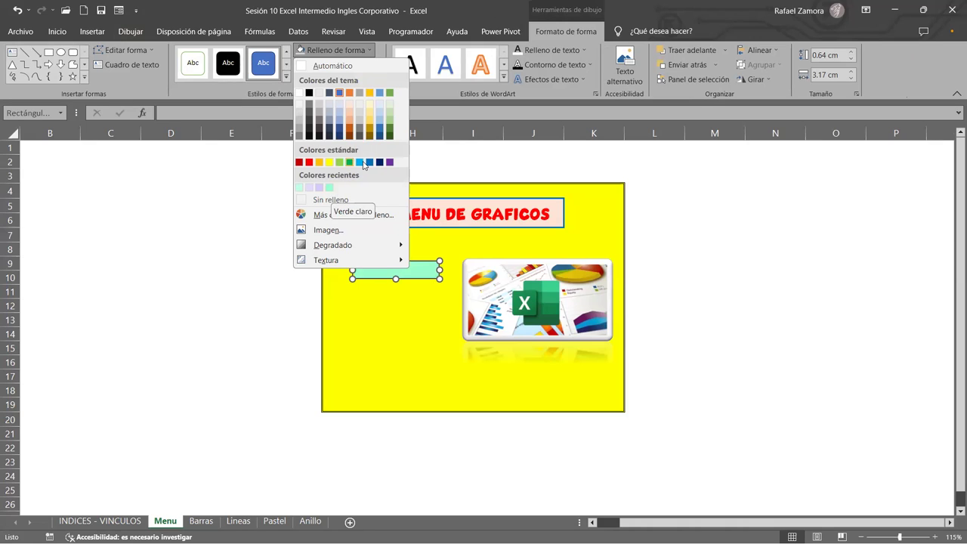
click(362, 162)
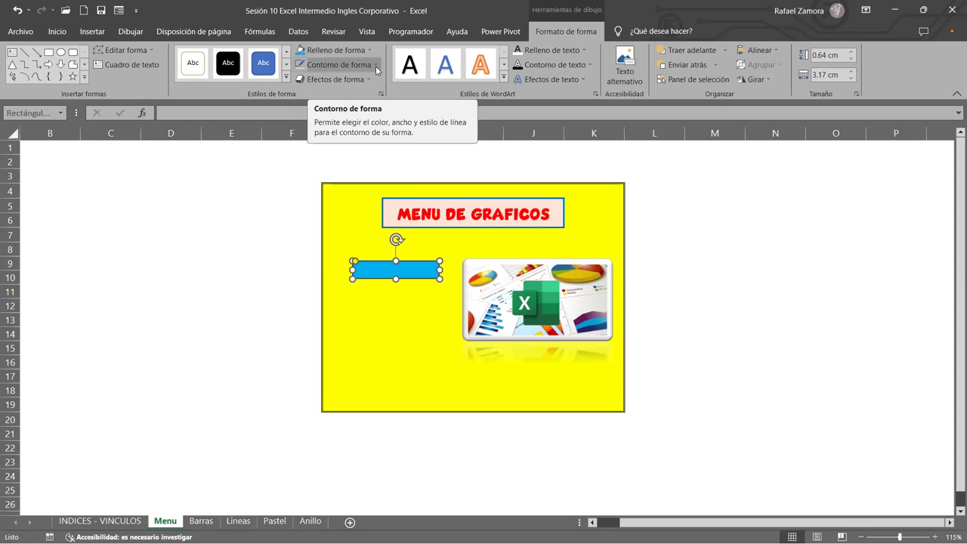
click(365, 80)
mouse_move(340, 221)
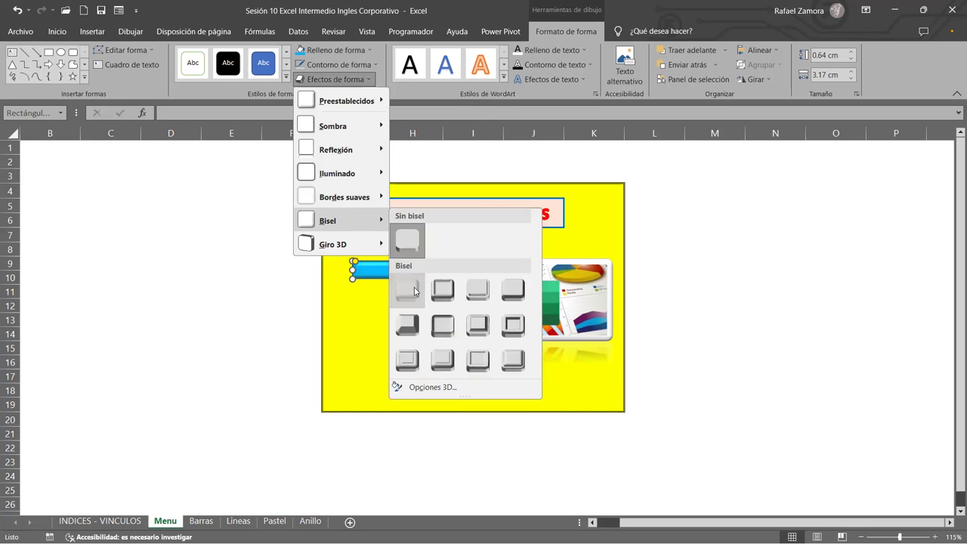
click(414, 292)
click(674, 307)
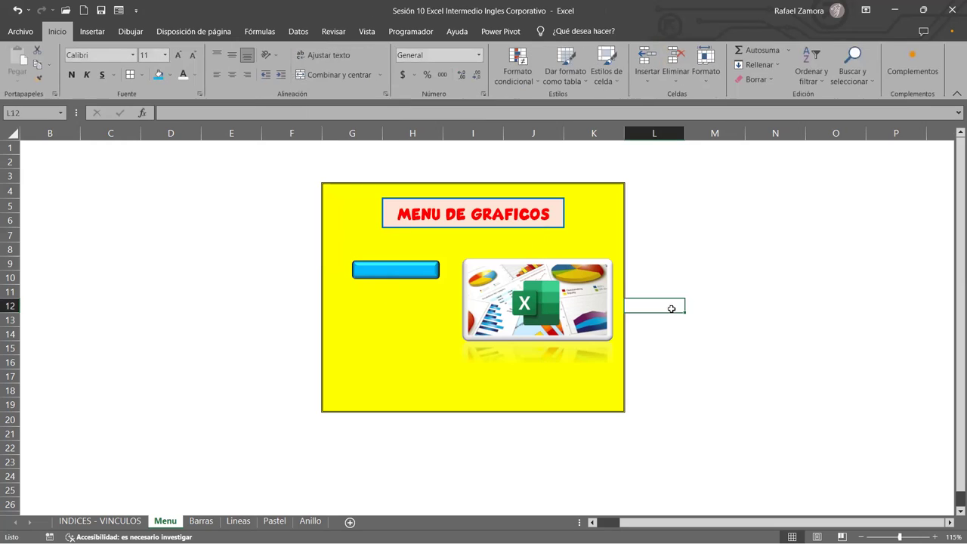
Keep the bevel and centre the label vertically and horizontally in the button
click(414, 269)
key(ctrl+z)
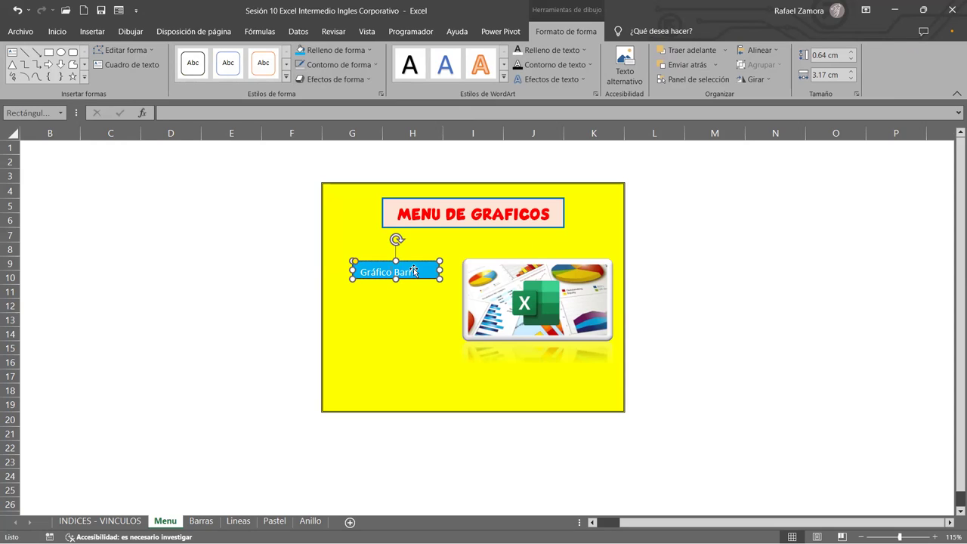
key(ctrl+y)
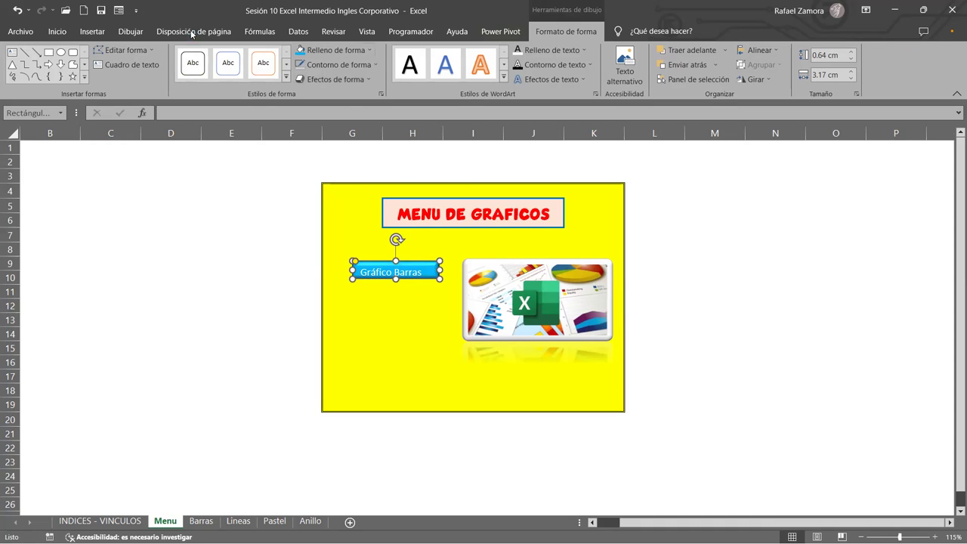
click(58, 31)
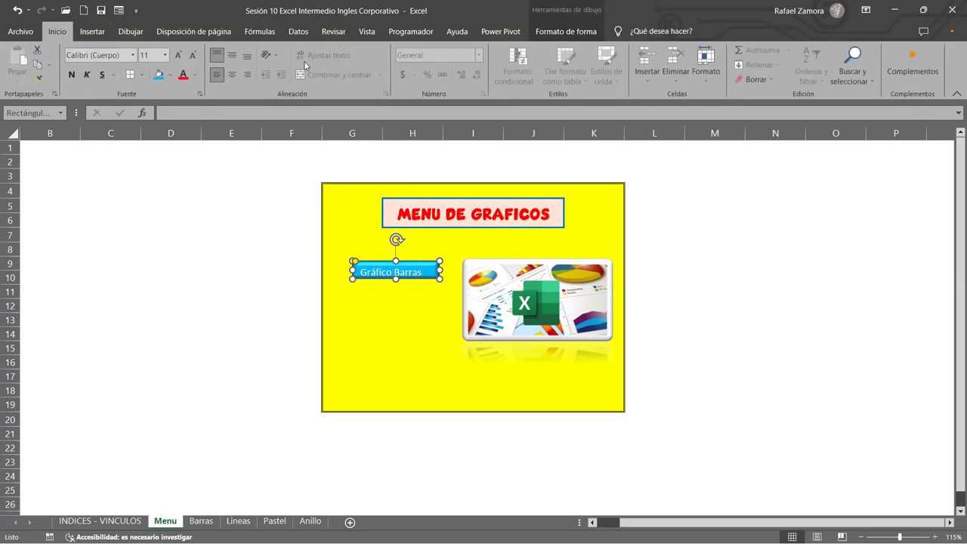
click(233, 55)
click(232, 74)
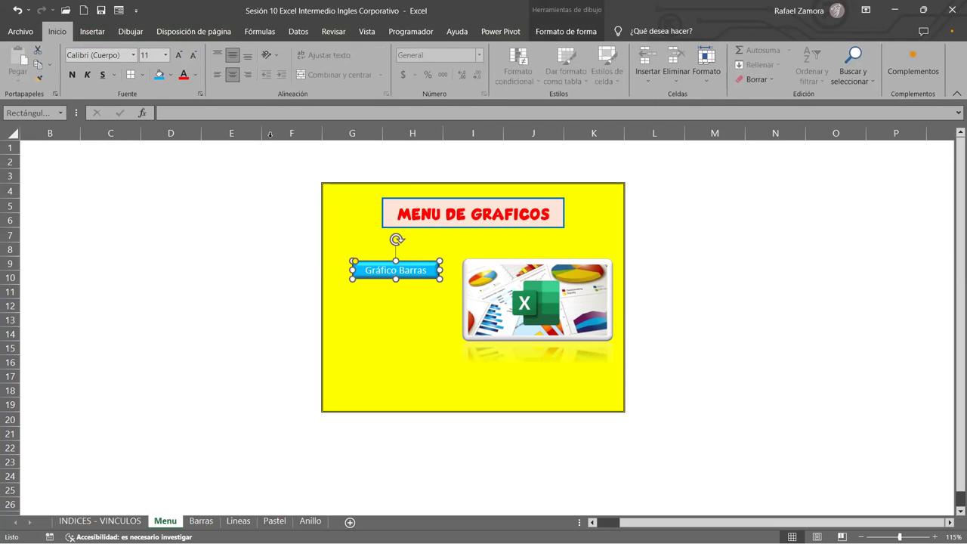
click(671, 330)
Make the Gráfico Barras label text black
ctrl+click(415, 271)
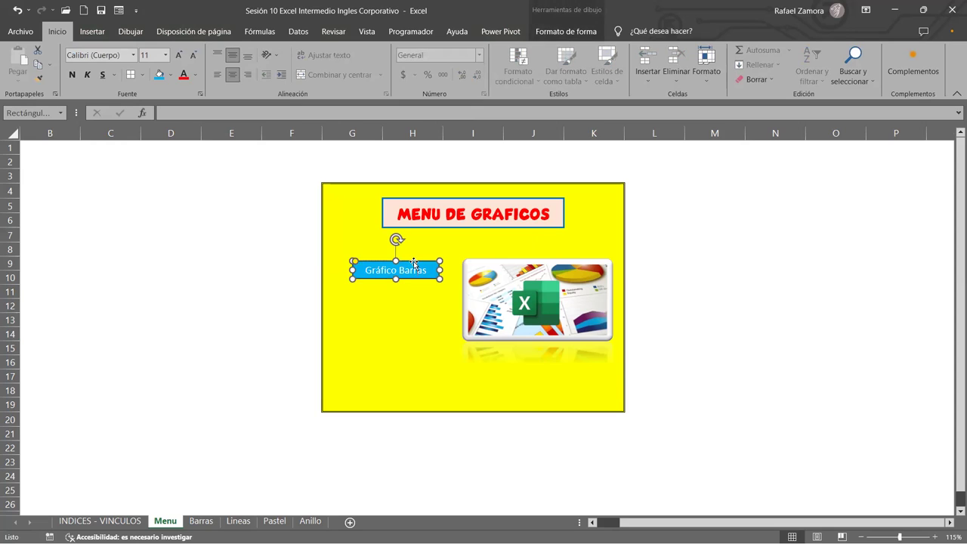
double_click(413, 271)
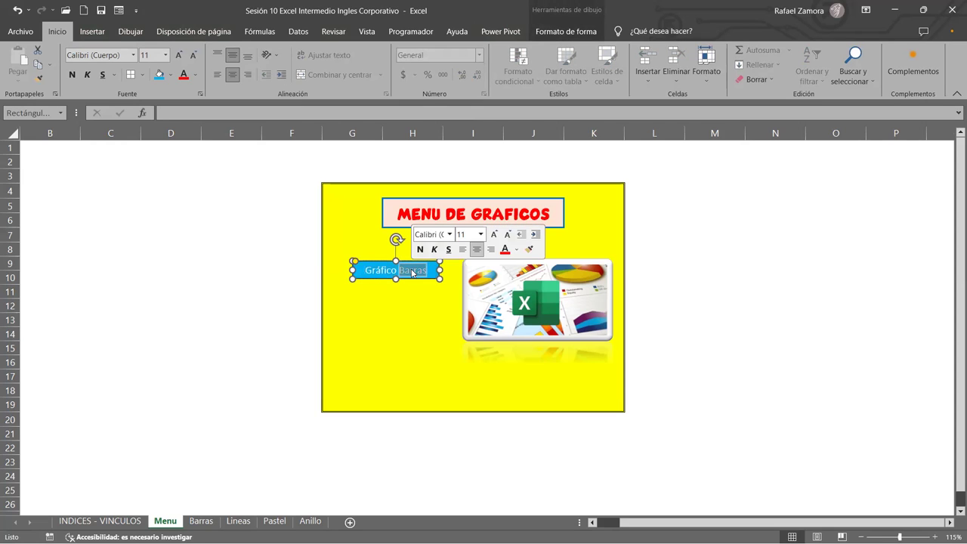
drag(395, 270, 364, 270)
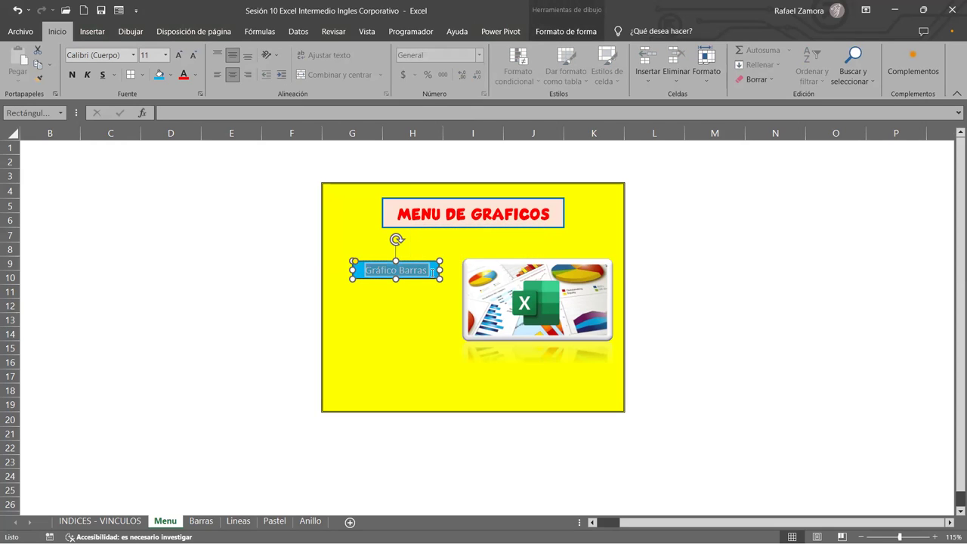
click(535, 256)
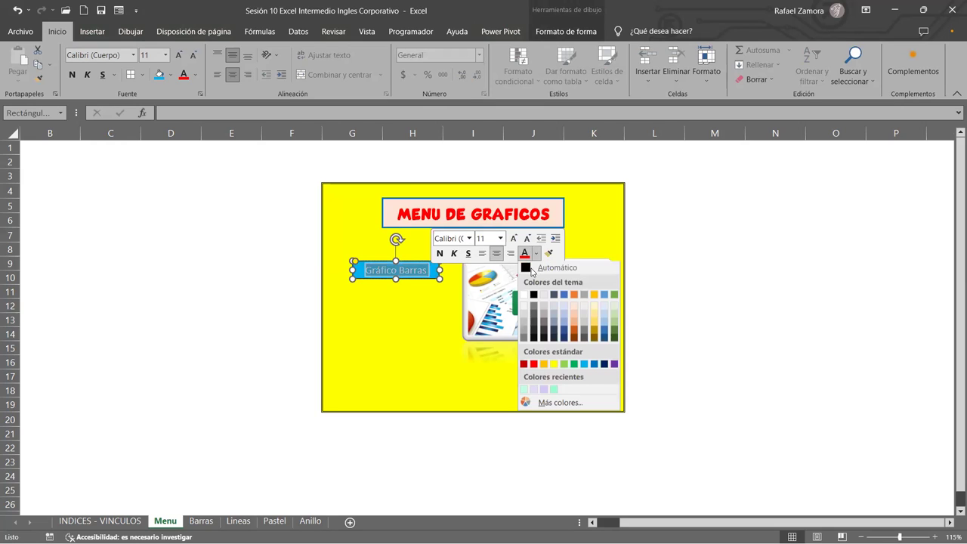
click(632, 277)
click(702, 291)
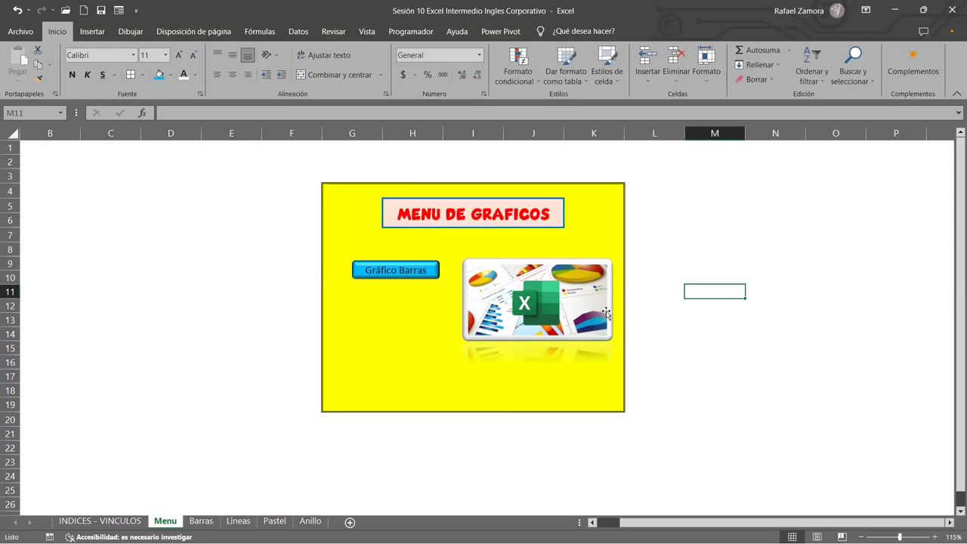
Make the Gráfico Barras label bold
click(423, 269)
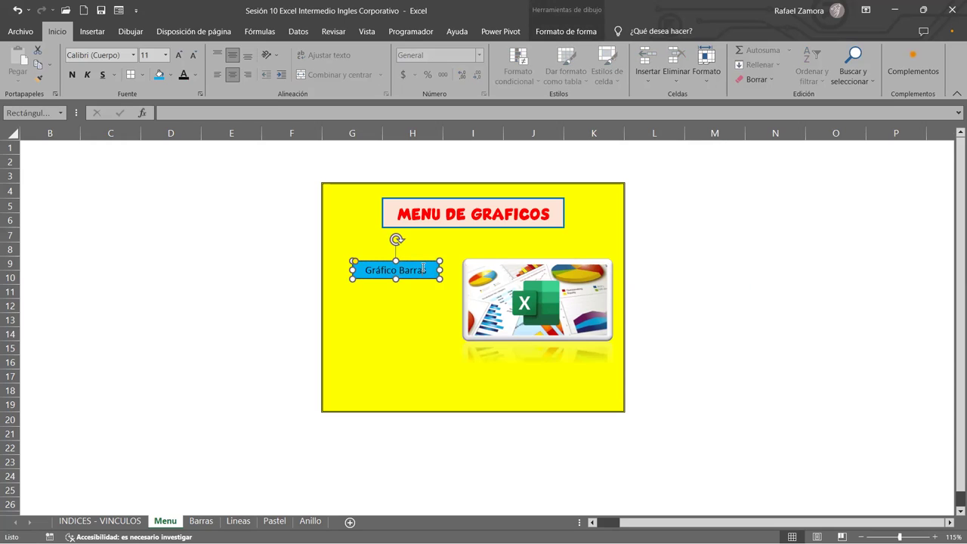
triple_click(425, 270)
click(360, 244)
click(676, 317)
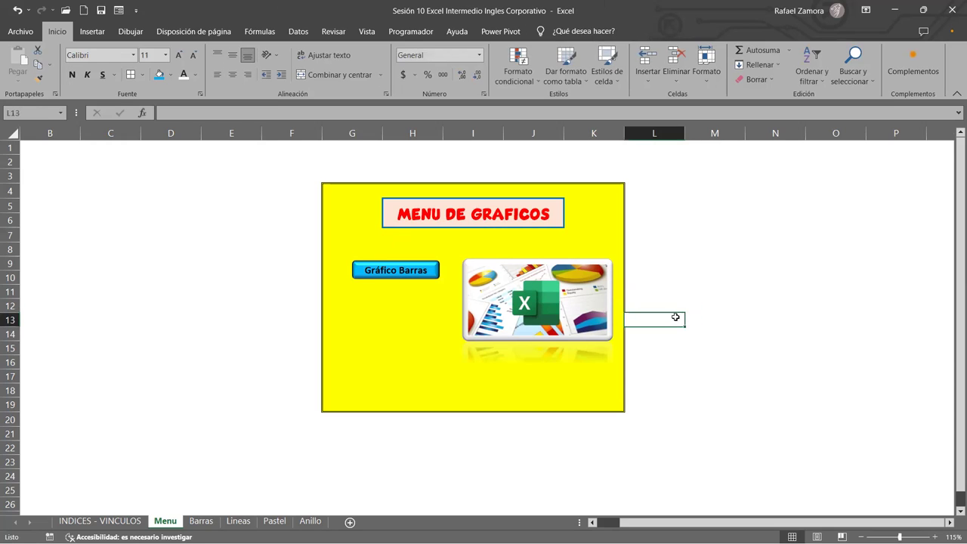
click(437, 270)
Widen the button slightly and copy it into four stacked buttons
drag(437, 270, 446, 270)
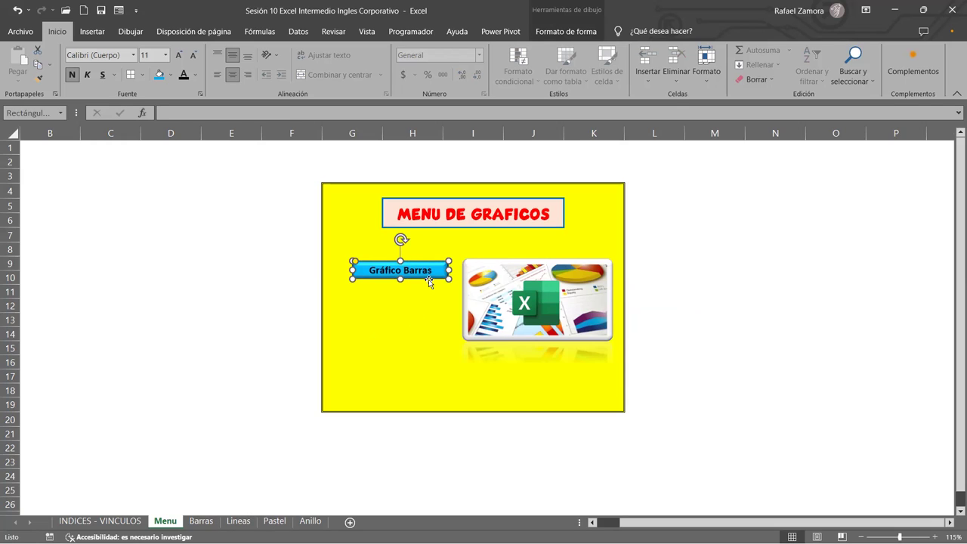
drag(432, 279, 436, 304)
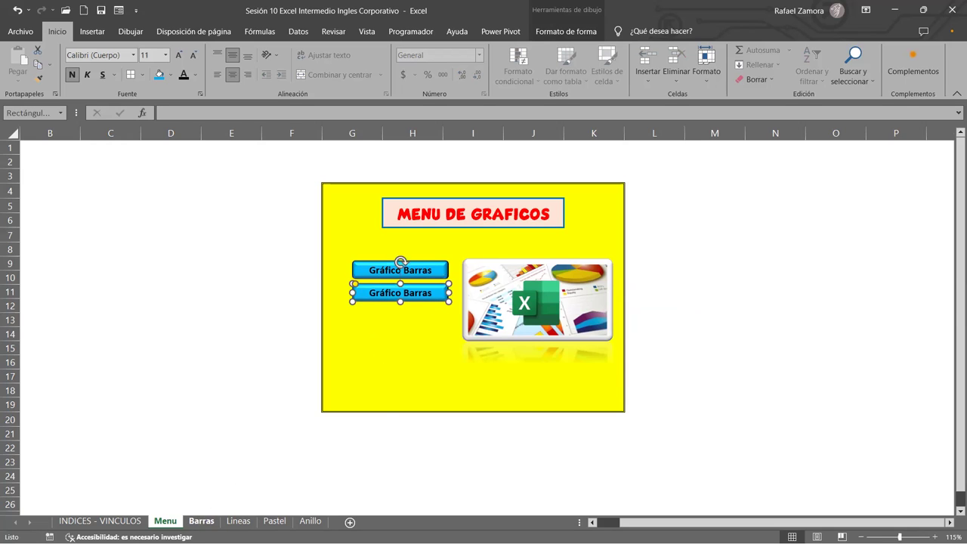
ctrl+click(440, 265)
drag(440, 264, 445, 310)
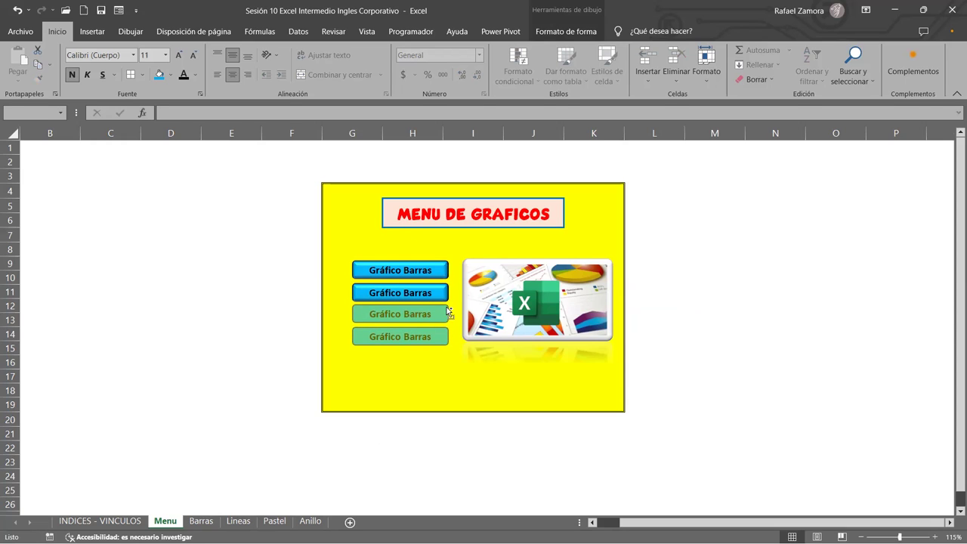
drag(447, 306, 447, 310)
Relabel the copies Gráfico Lineas, Gráfico Pastel and Gráfico Anillo
click(418, 296)
double_click(415, 291)
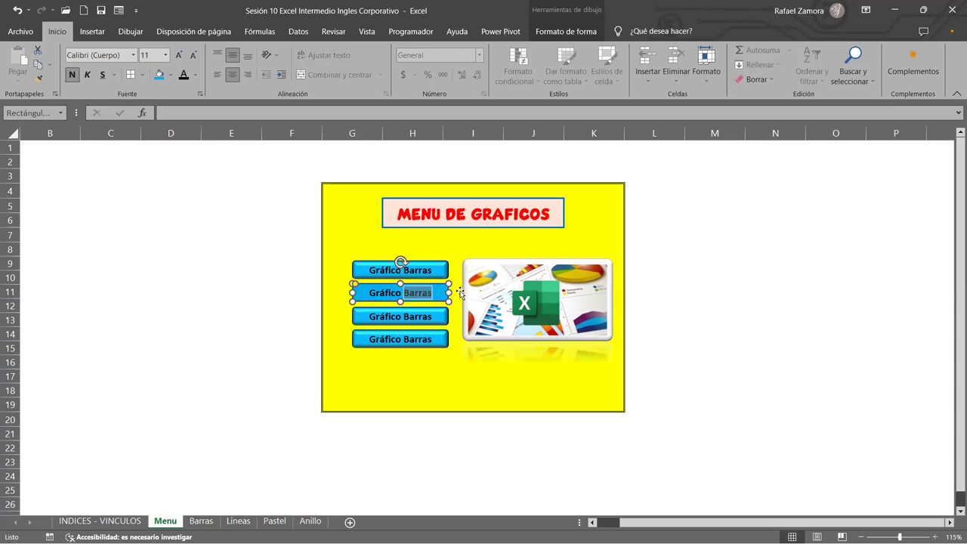
text(Lineas)
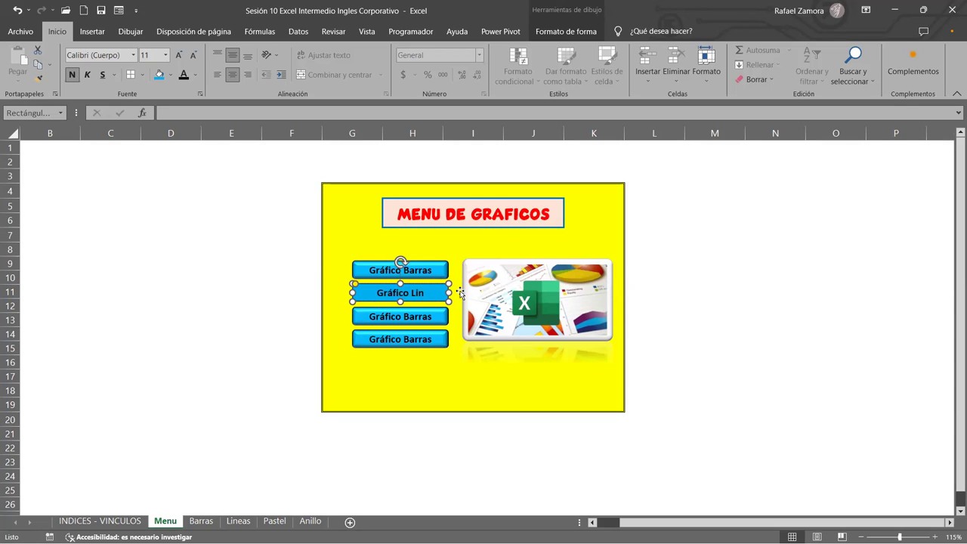
double_click(408, 316)
text(Pastel)
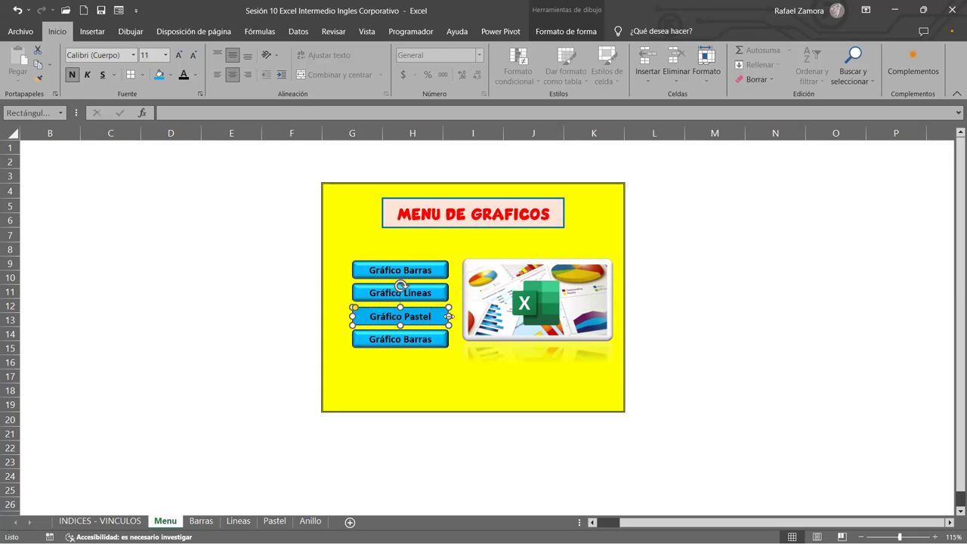
drag(407, 339, 440, 337)
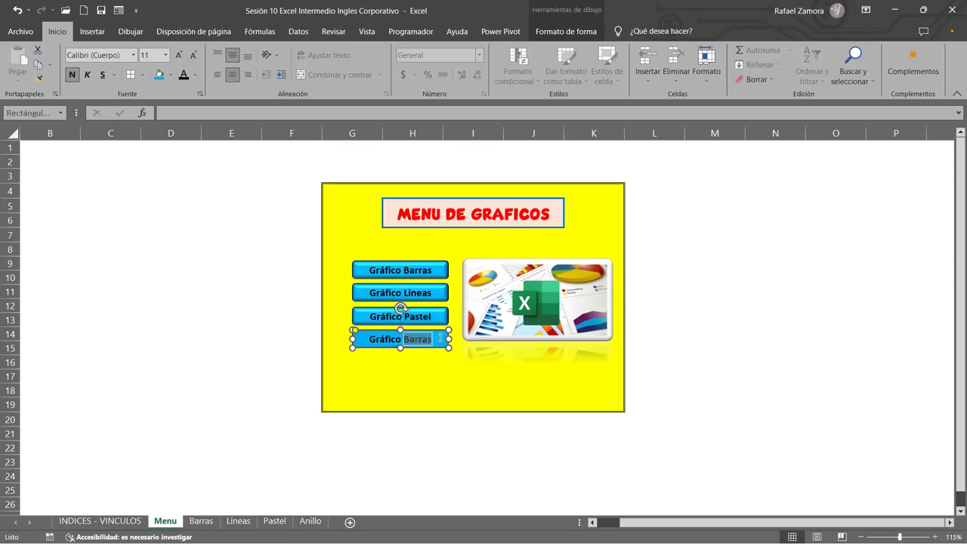
text(Anillo)
click(680, 299)
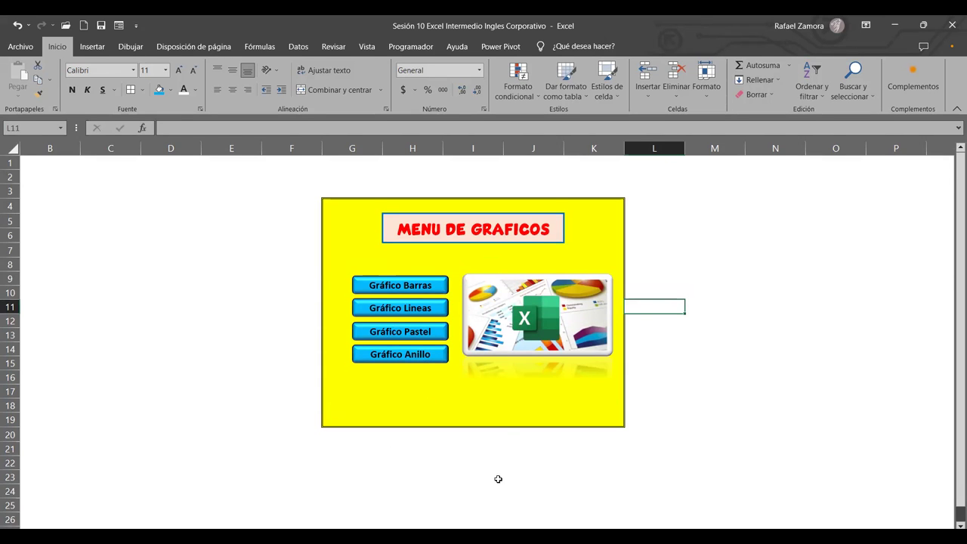
click(518, 343)
drag(538, 360, 540, 358)
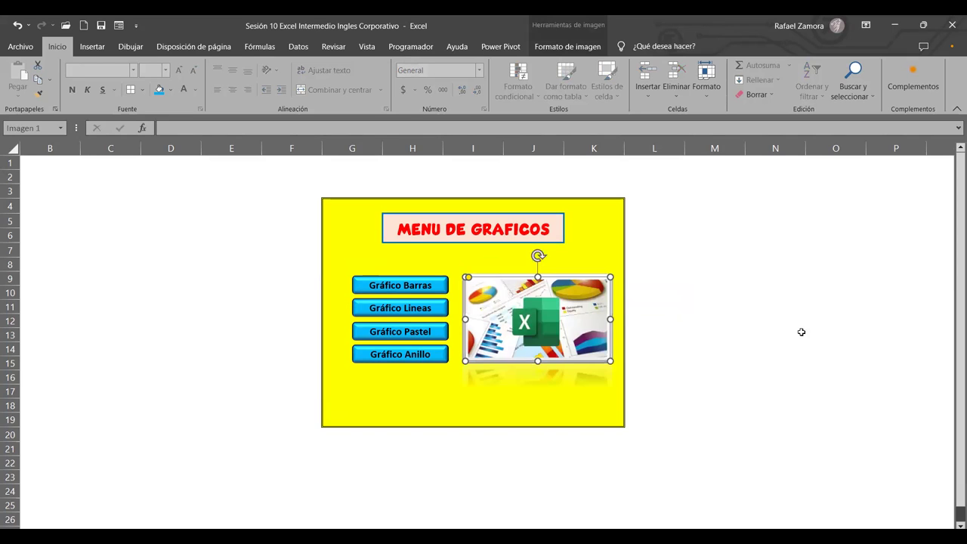
click(800, 335)
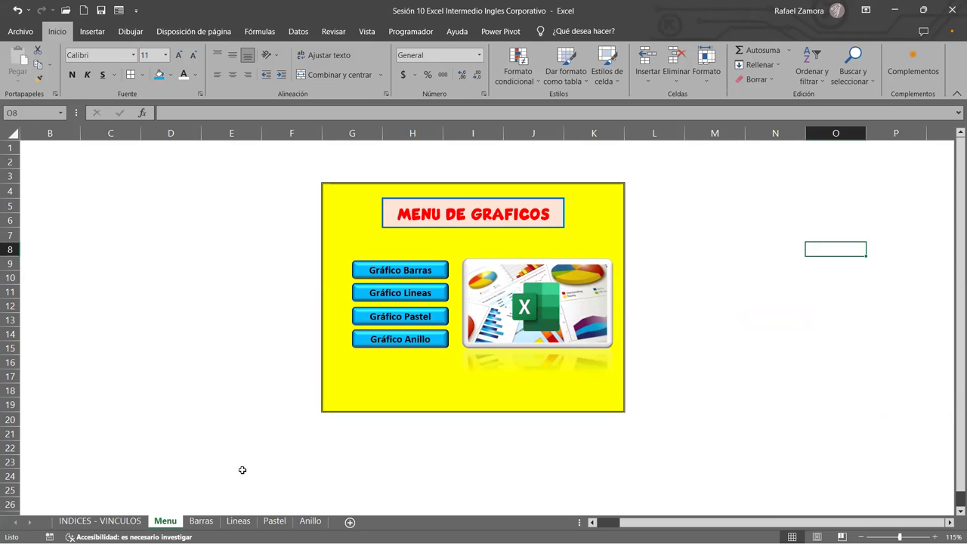
click(201, 522)
click(238, 521)
click(275, 521)
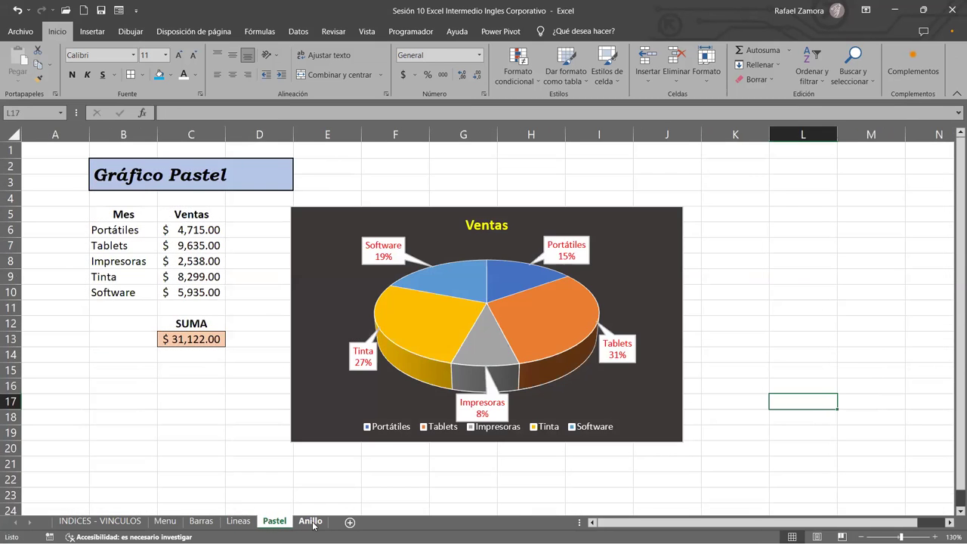
click(310, 521)
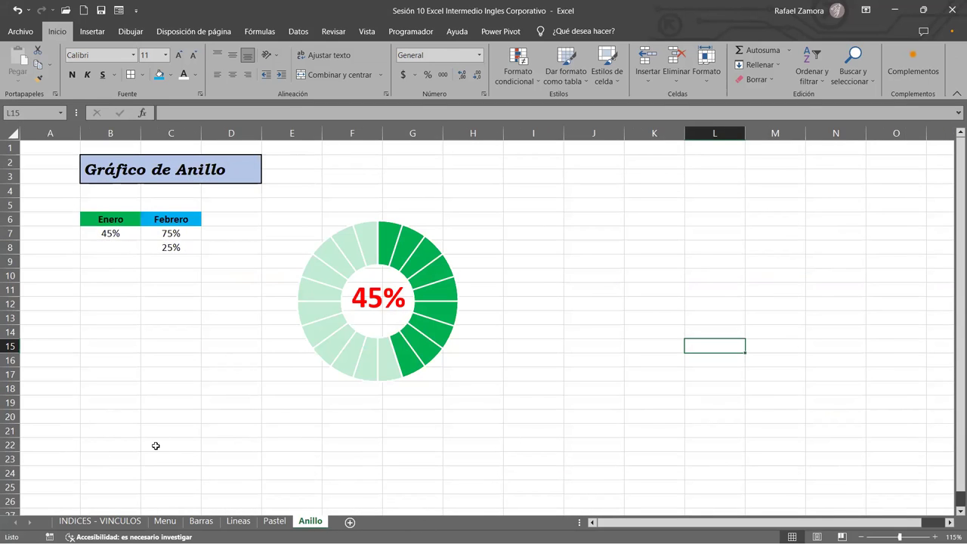
click(165, 521)
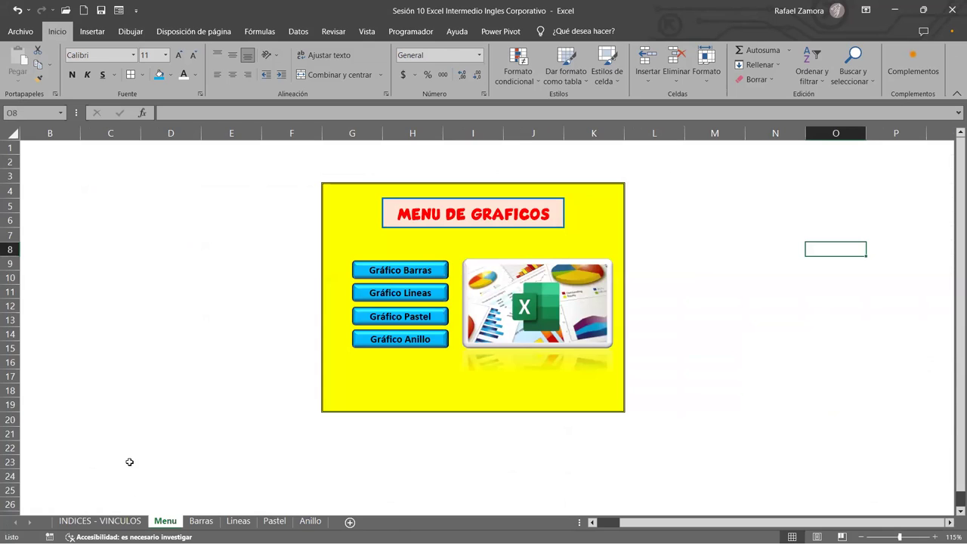
click(423, 263)
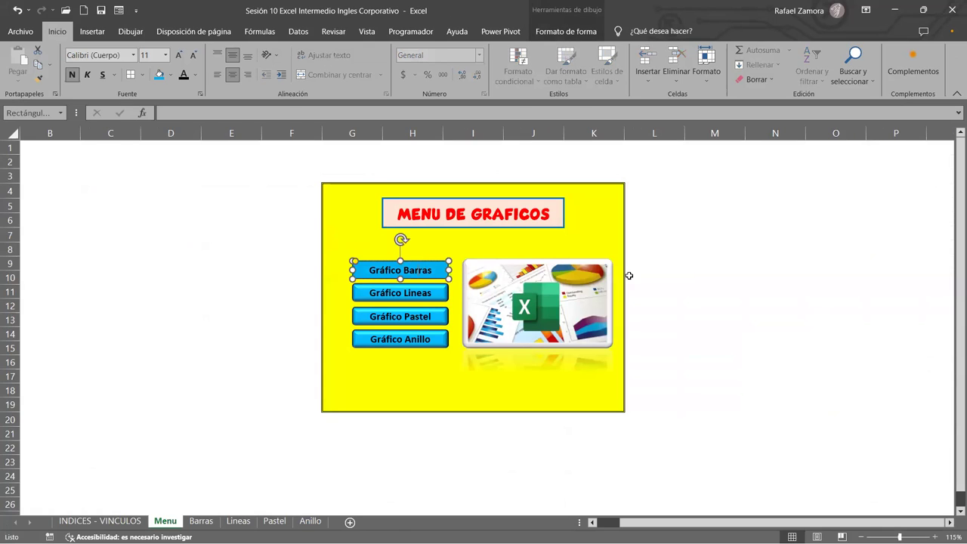
click(813, 321)
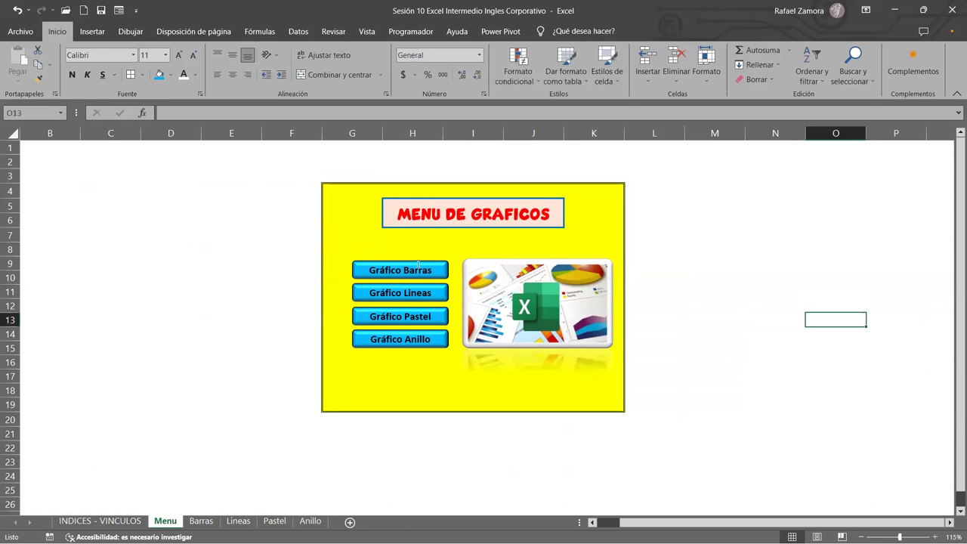
click(417, 262)
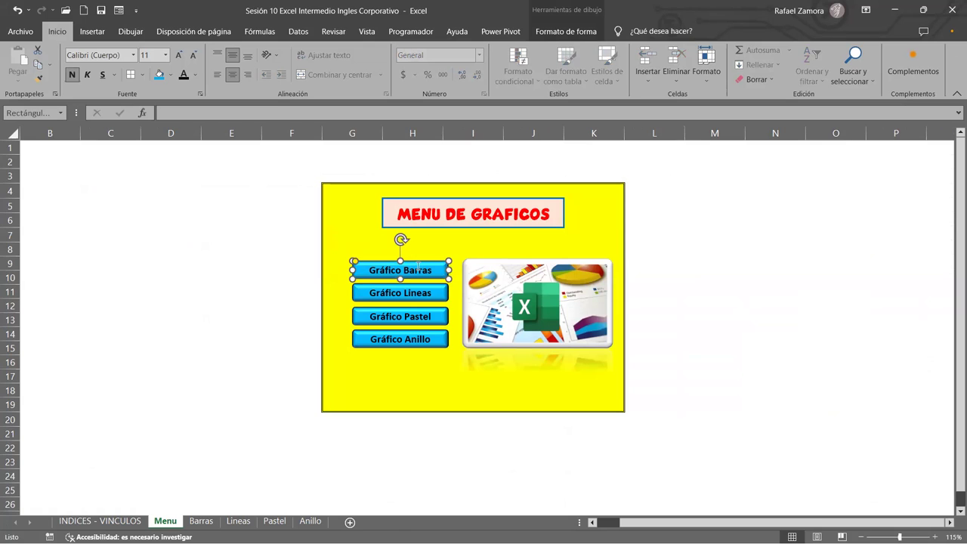
Hyperlink the Gráfico Barras button to the Barras sheet in this workbook via Insertar > Vínculo
click(92, 31)
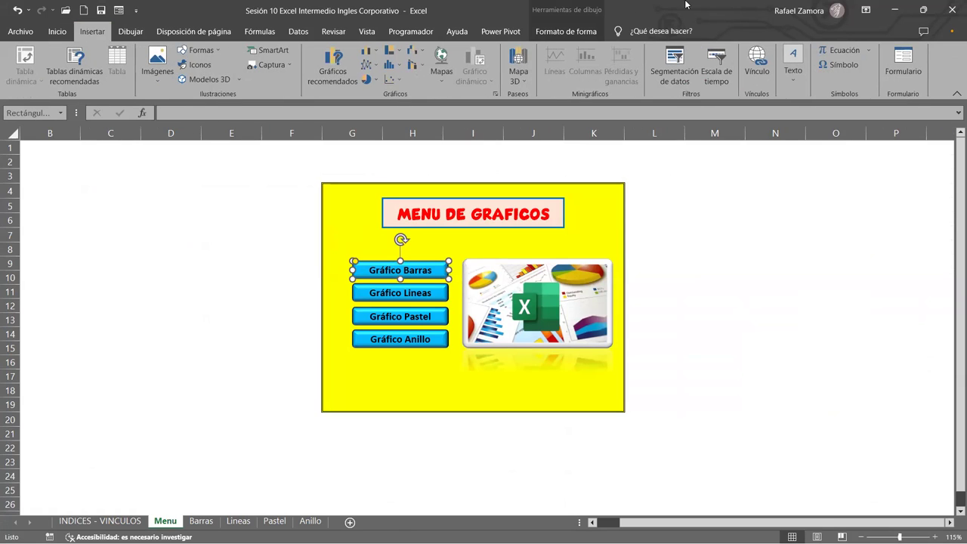
click(752, 68)
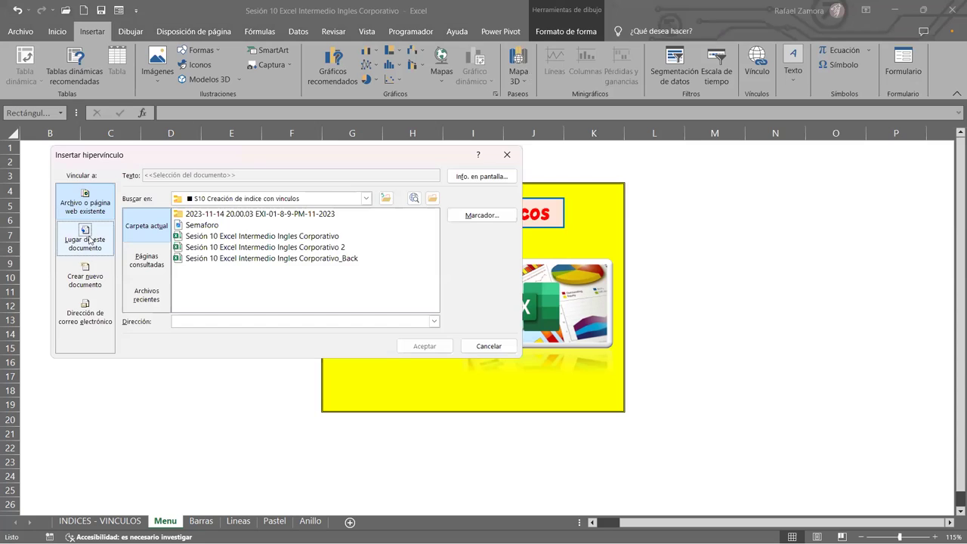
click(84, 240)
click(84, 279)
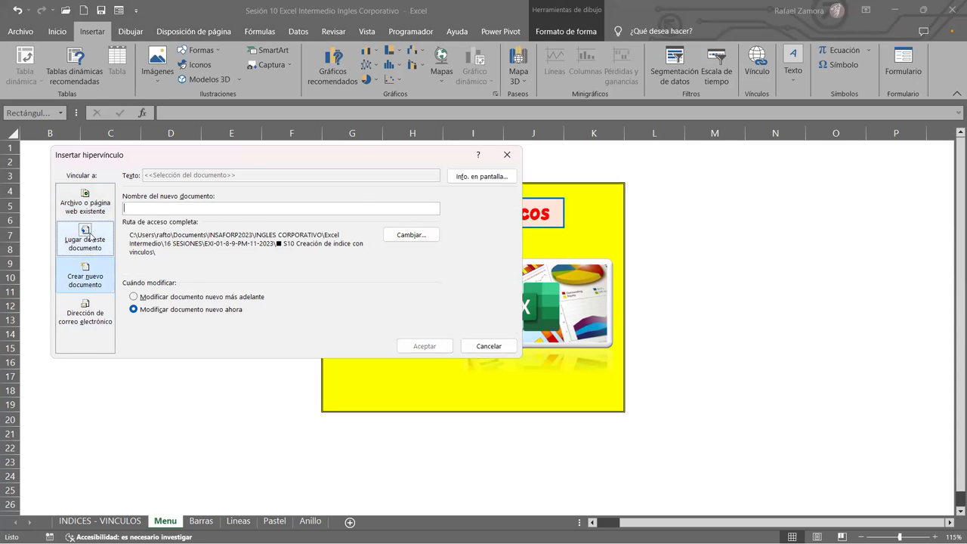
click(90, 239)
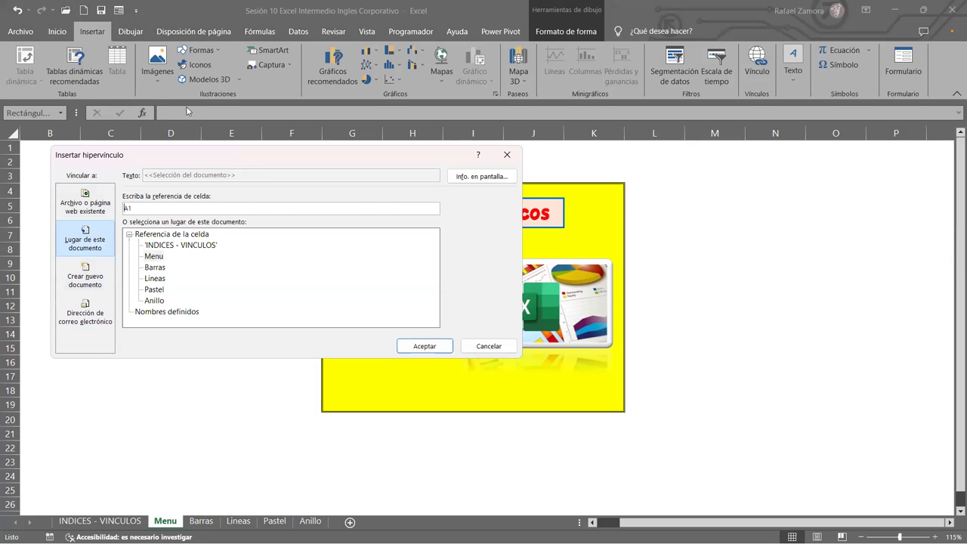
drag(248, 164, 213, 31)
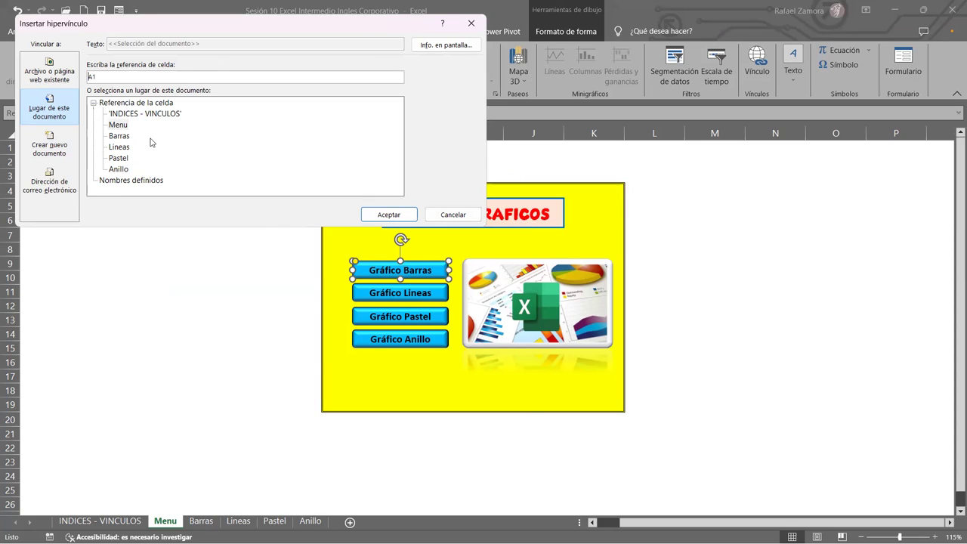
click(119, 136)
click(392, 218)
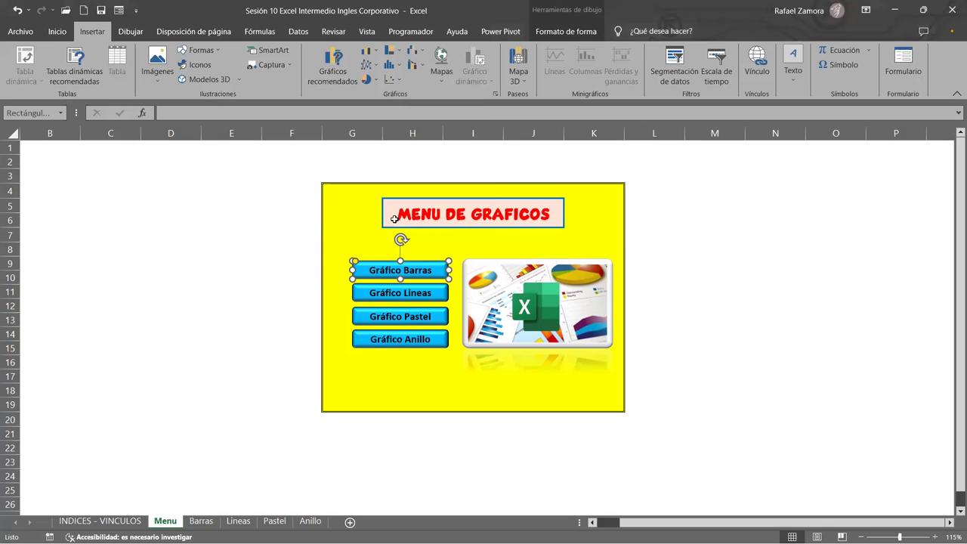
click(237, 230)
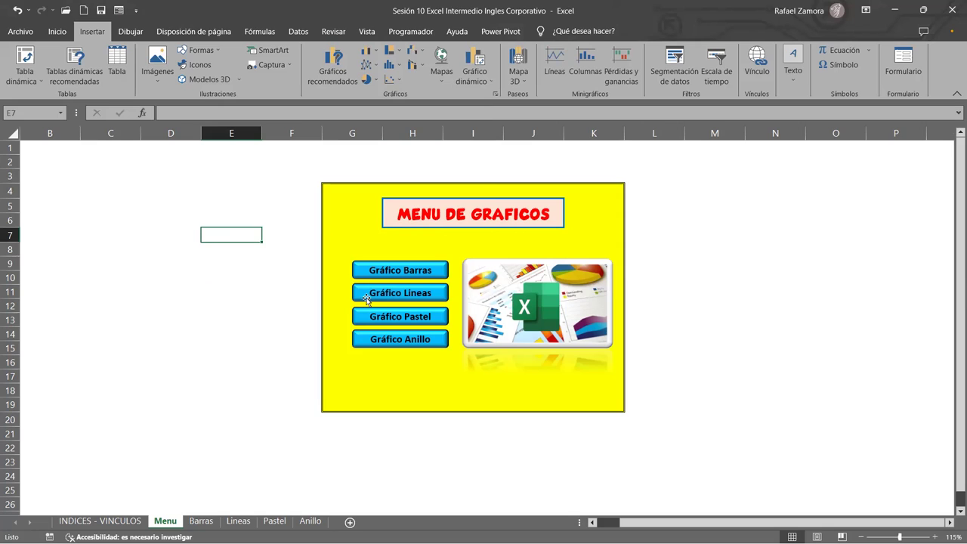
Add a hyperlink from the Gráfico Lineas button to the Barras sheet
ctrl+click(374, 293)
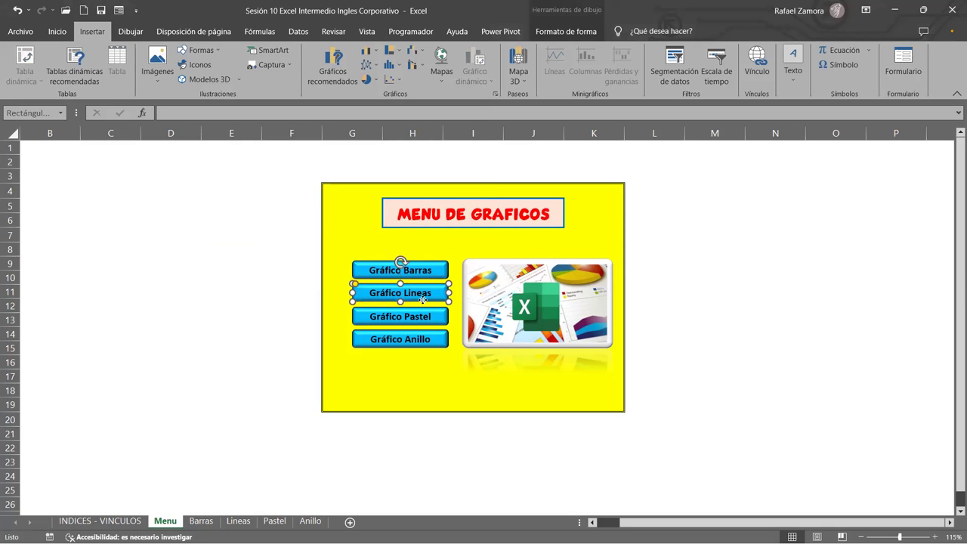
right_click(423, 300)
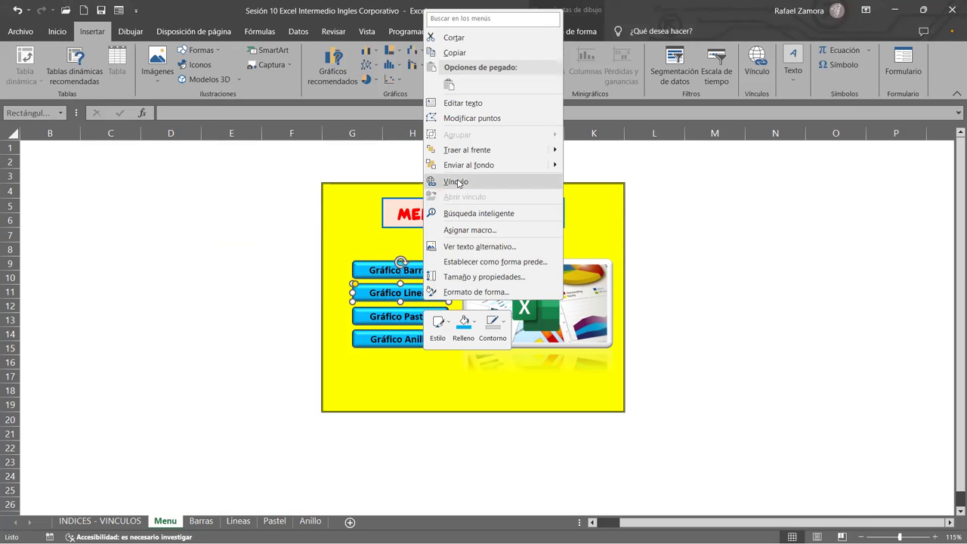
click(456, 182)
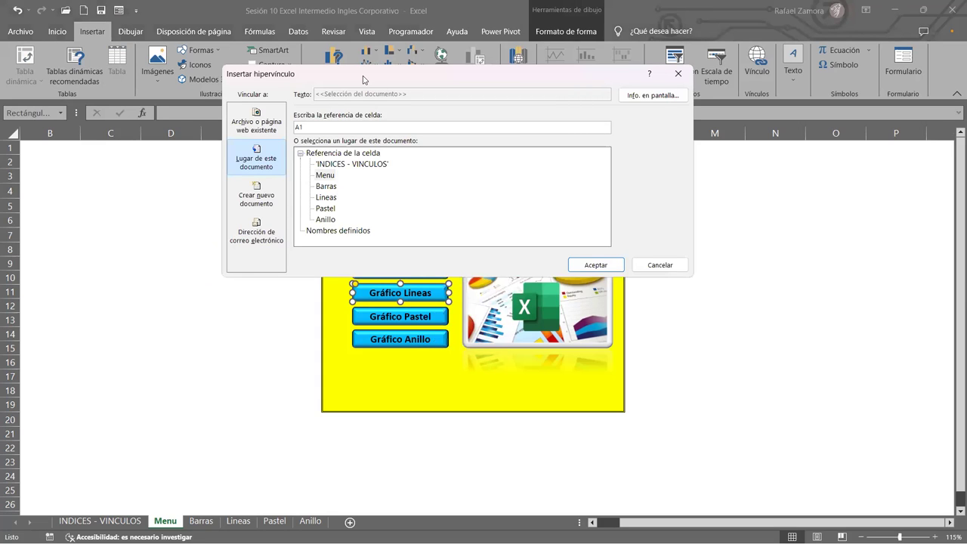
drag(362, 80, 205, 79)
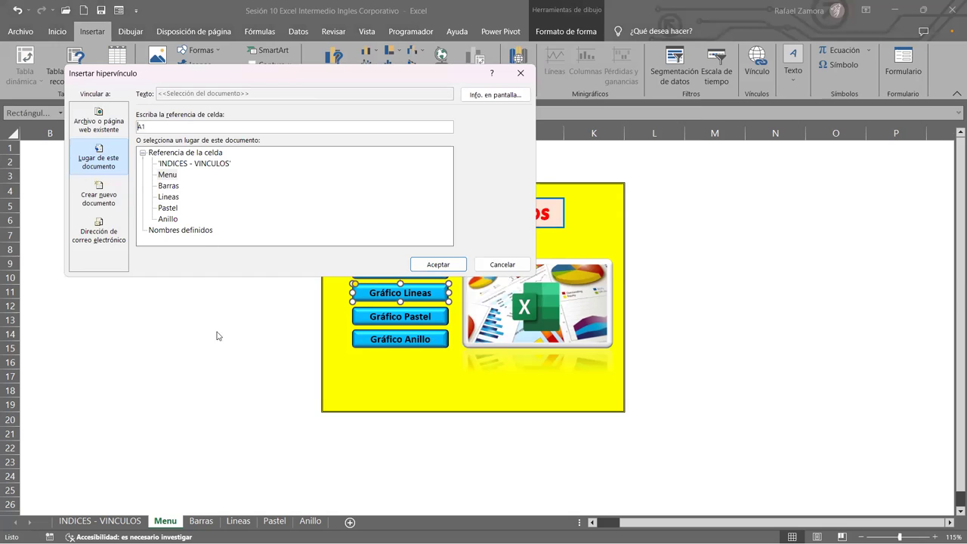
click(170, 186)
click(435, 266)
Hyperlink the Gráfico Pastel button to the Pastel sheet
click(439, 316)
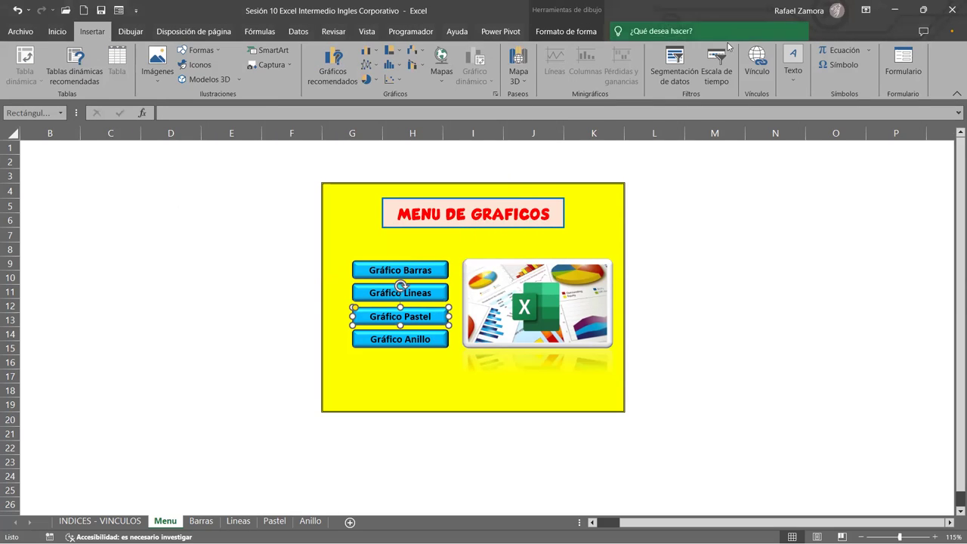
click(765, 74)
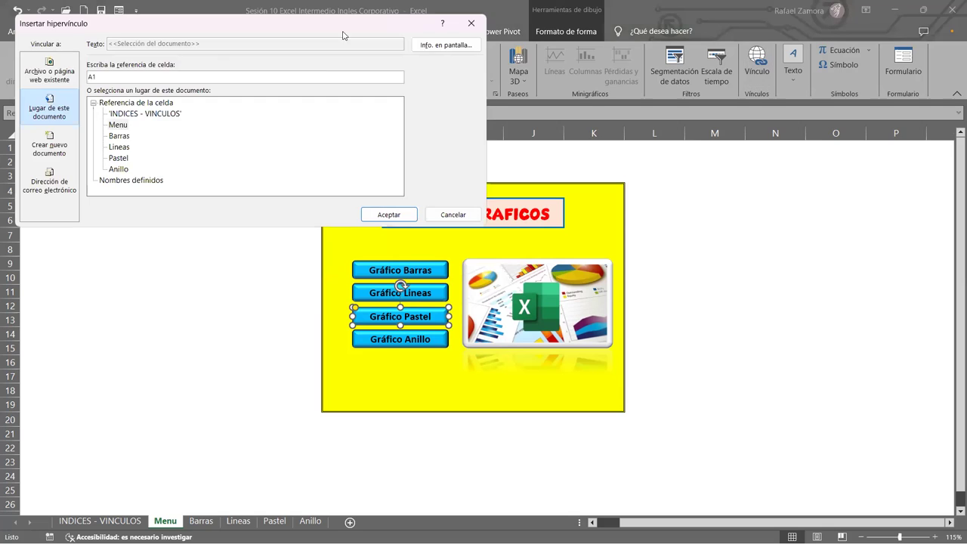
click(126, 151)
click(126, 157)
click(399, 215)
Hyperlink the Gráfico Anillo button to the Anillo sheet
right_click(434, 344)
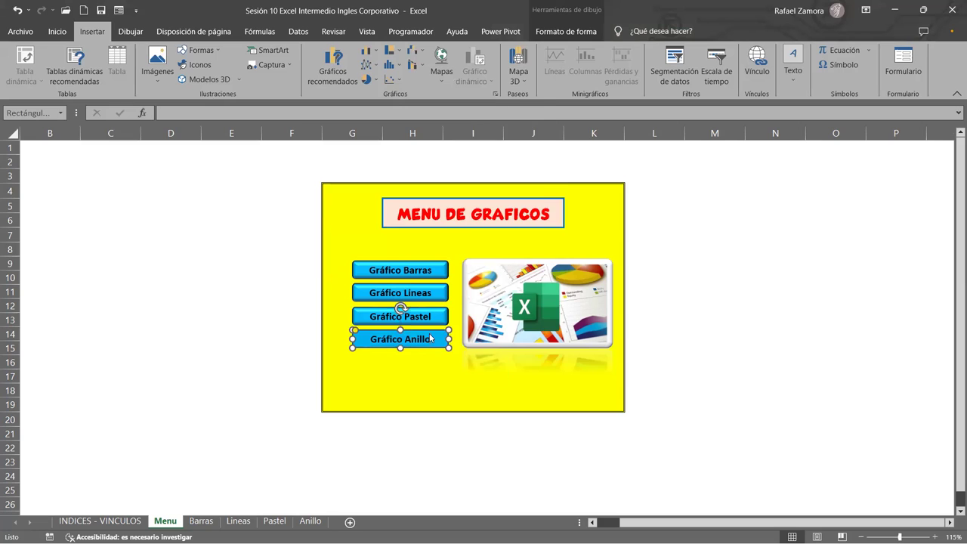
right_click(429, 337)
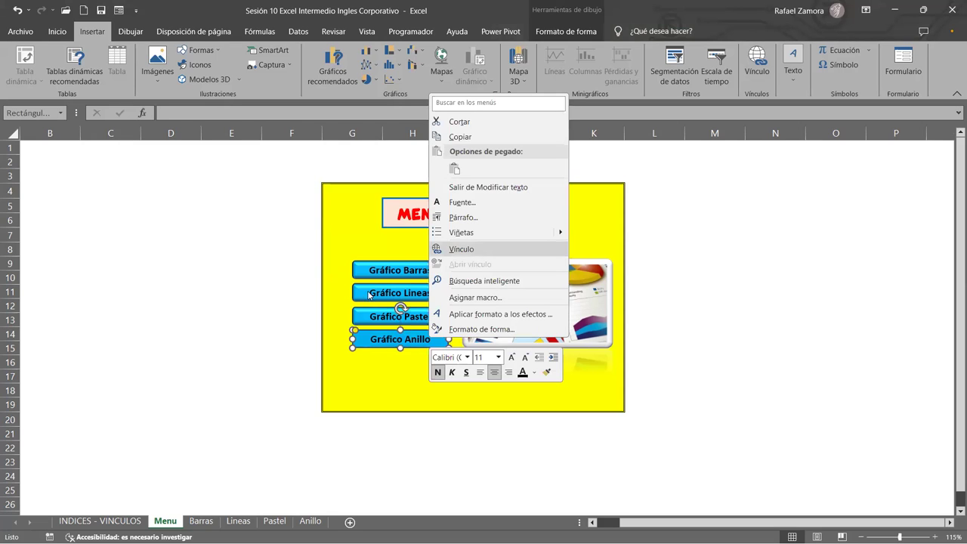
click(461, 249)
click(343, 287)
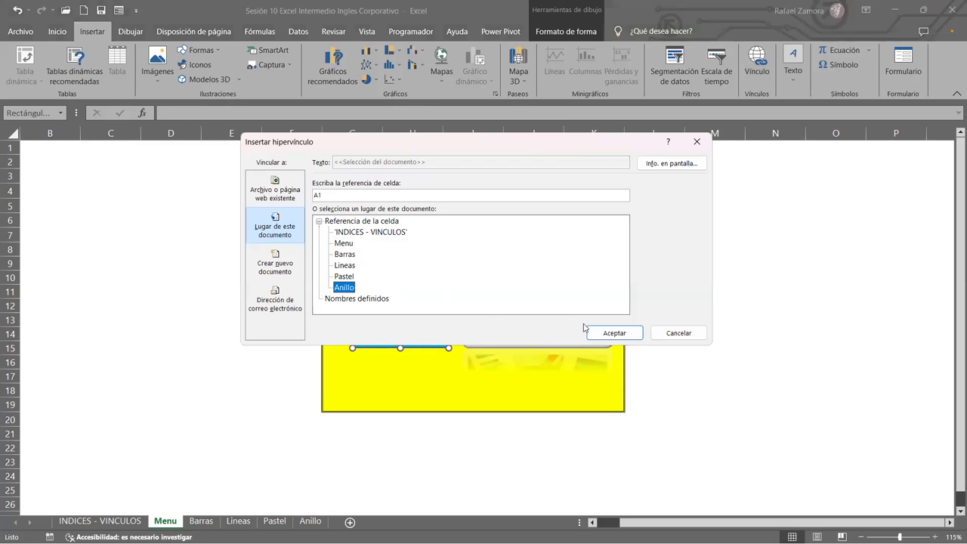
click(622, 334)
click(680, 361)
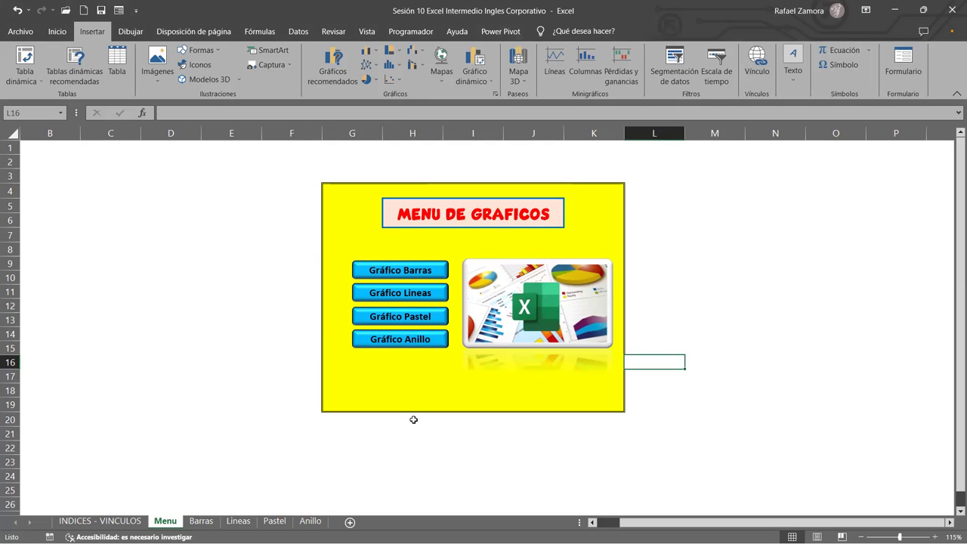
Test the Gráfico Barras, Lineas, Pastel and Anillo buttons, returning to Menu after each
click(413, 271)
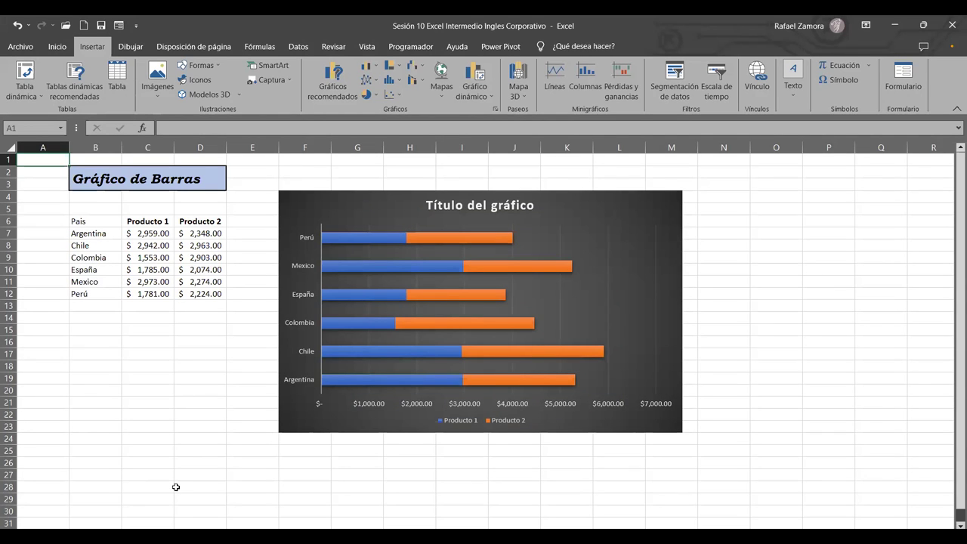
click(169, 524)
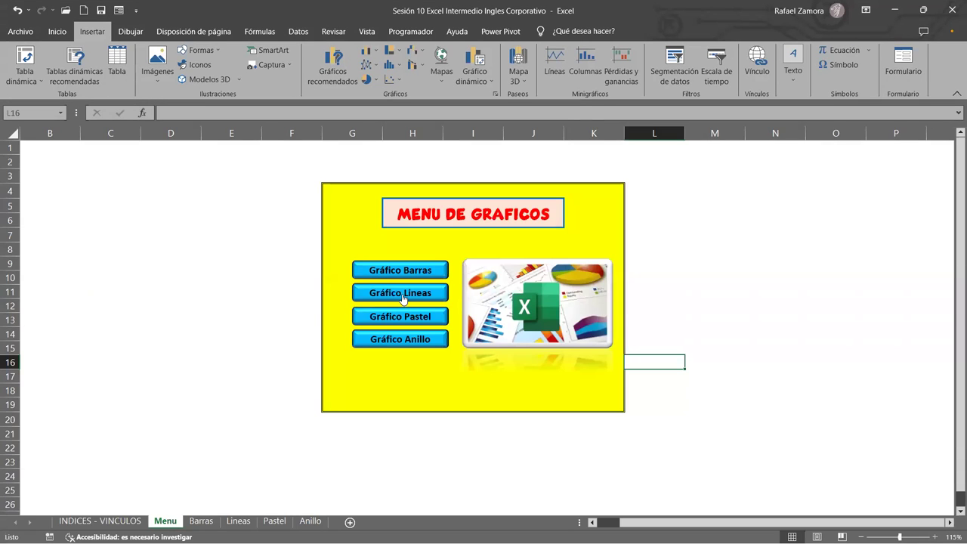
click(403, 298)
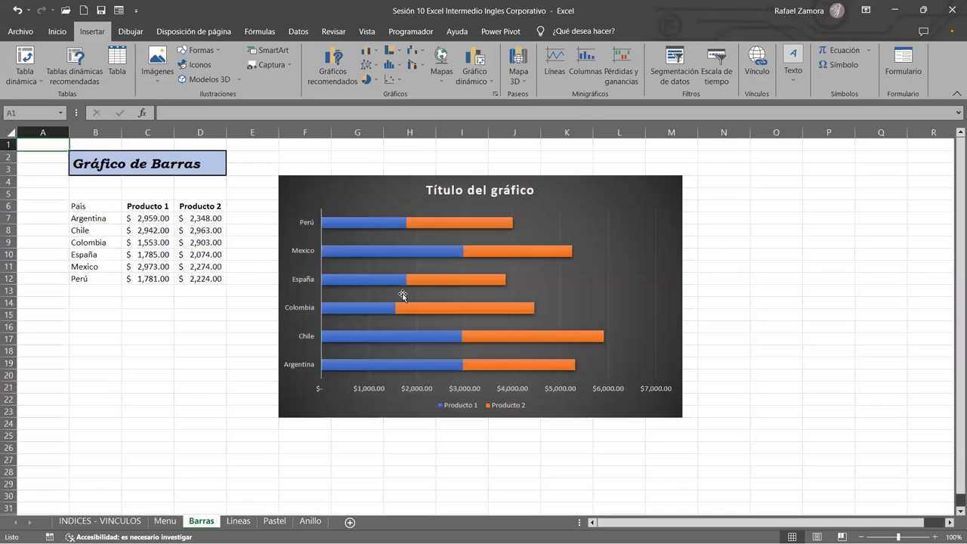
click(166, 521)
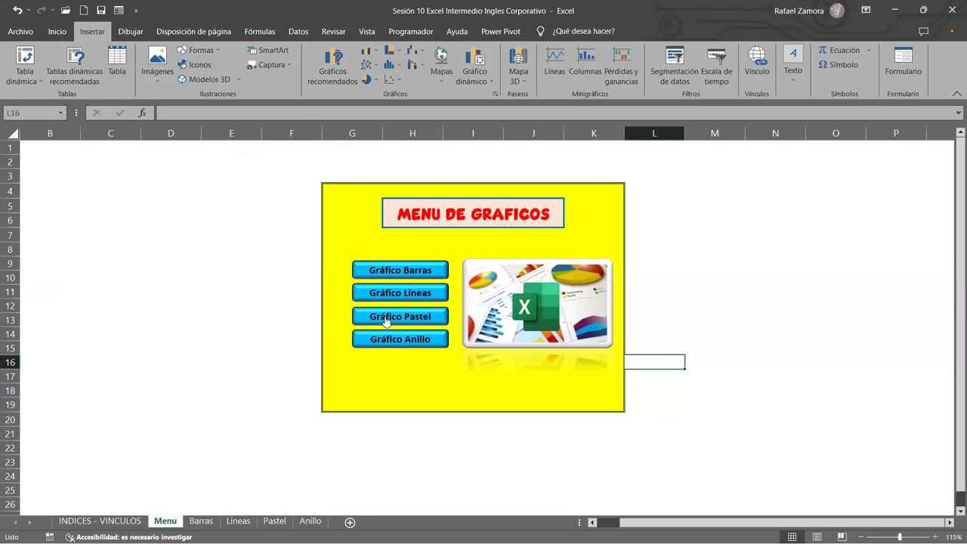
click(382, 317)
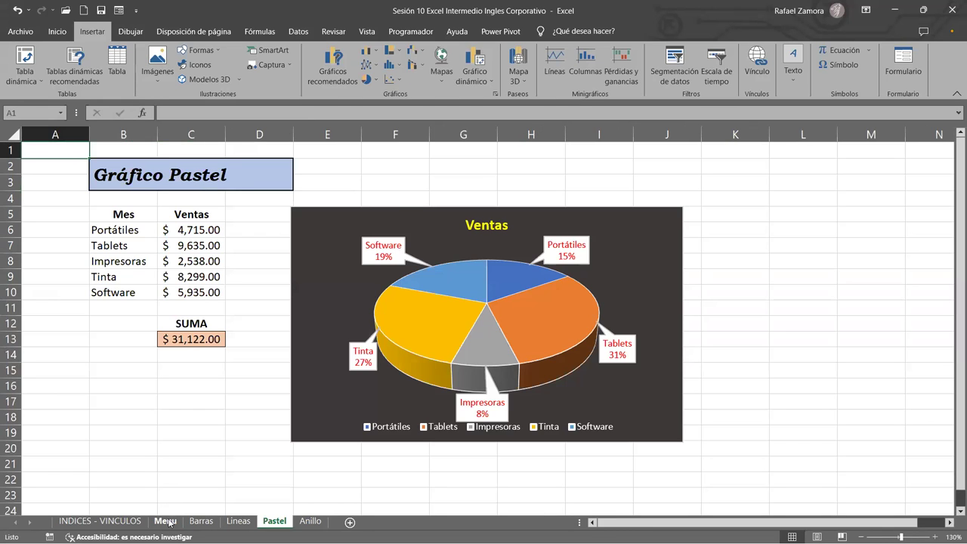
click(166, 521)
click(410, 340)
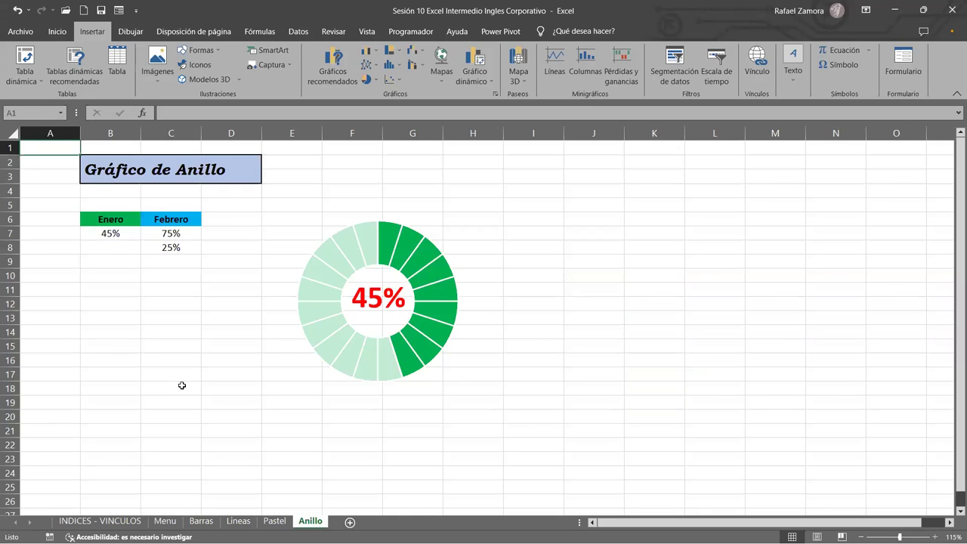
click(171, 521)
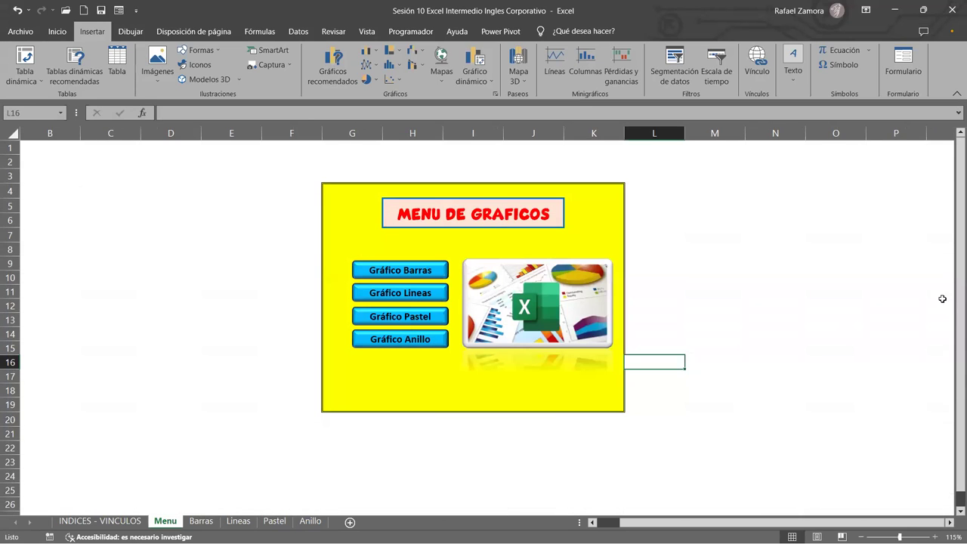
Cycle through the Barras, Lineas, Pastel and Anillo sheet tabs, ending on Barras
click(822, 305)
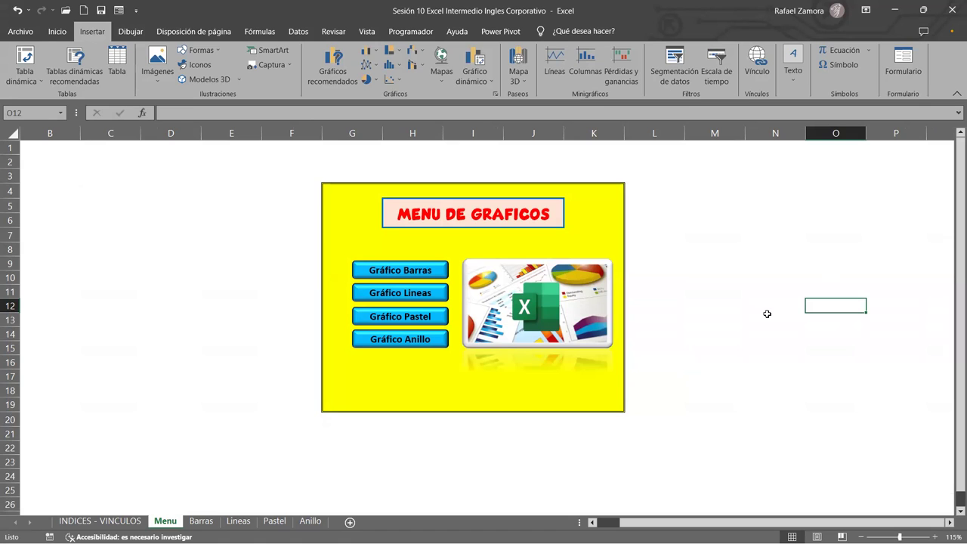
click(201, 521)
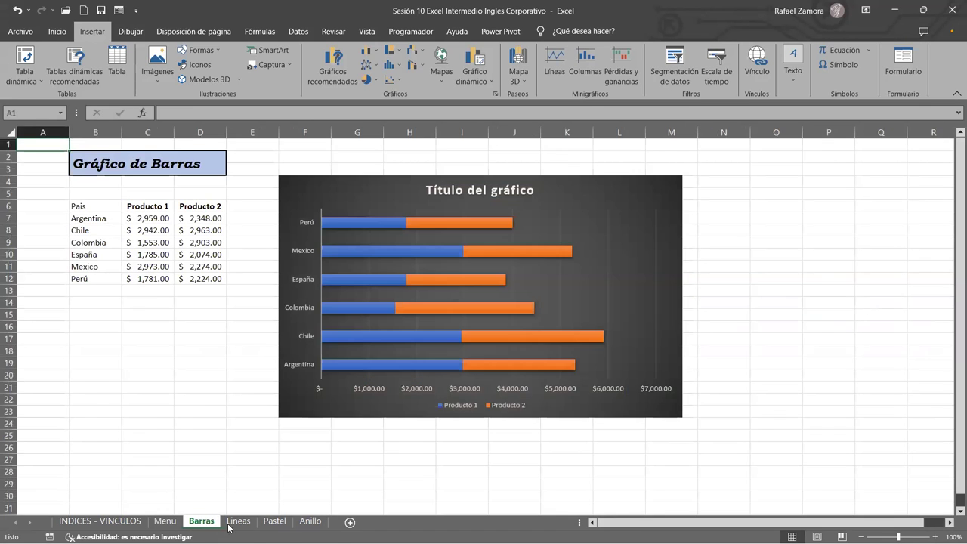
click(235, 521)
click(274, 521)
click(309, 521)
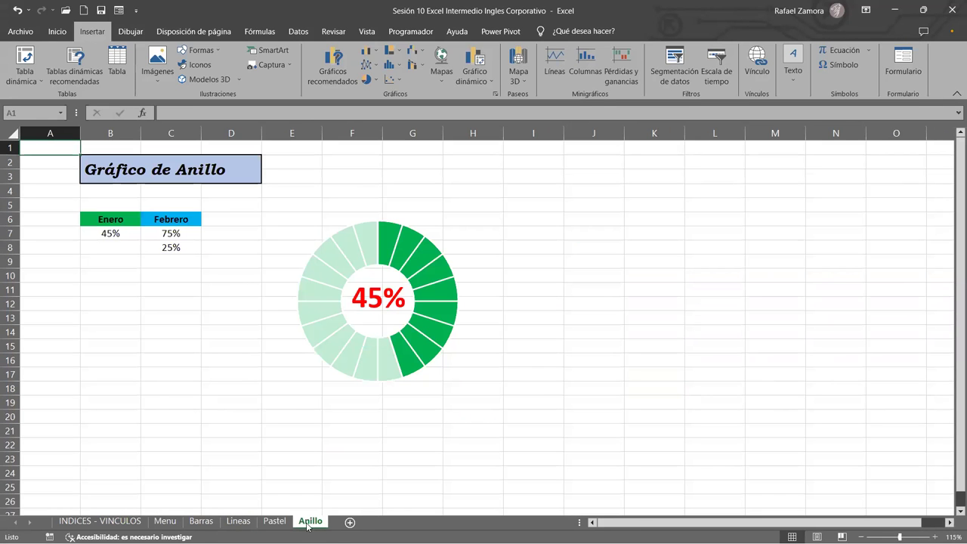
click(202, 522)
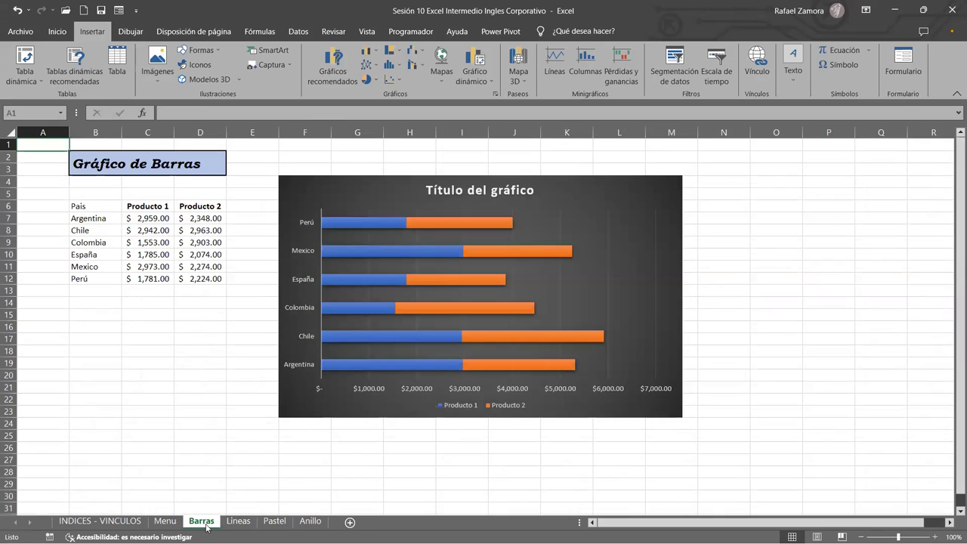
click(165, 522)
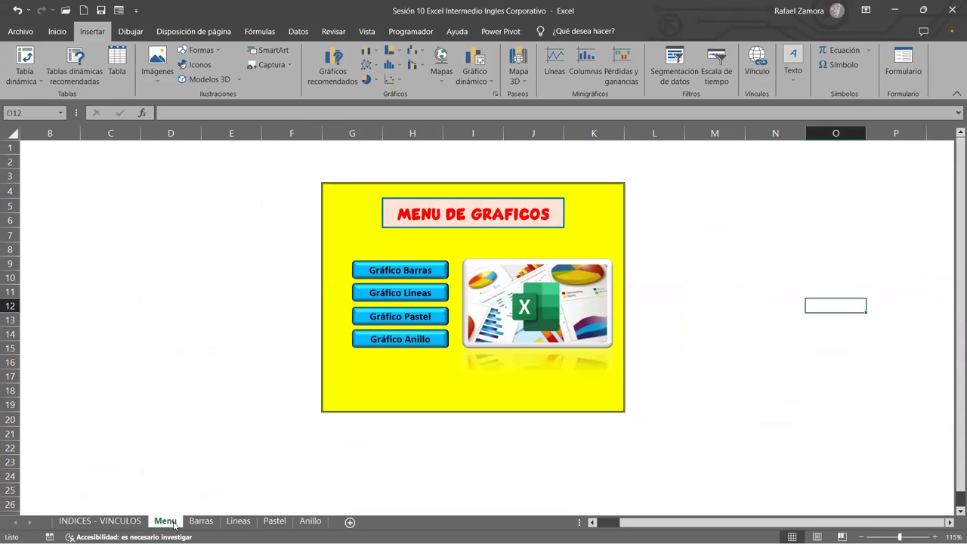
click(215, 522)
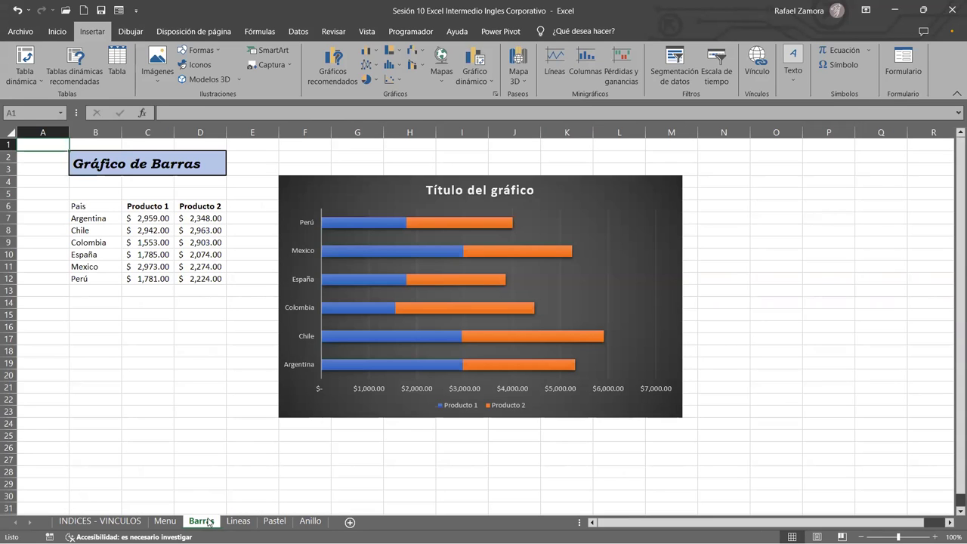
Insert the blue round house icon from an online picture search for 'icono home'
click(141, 453)
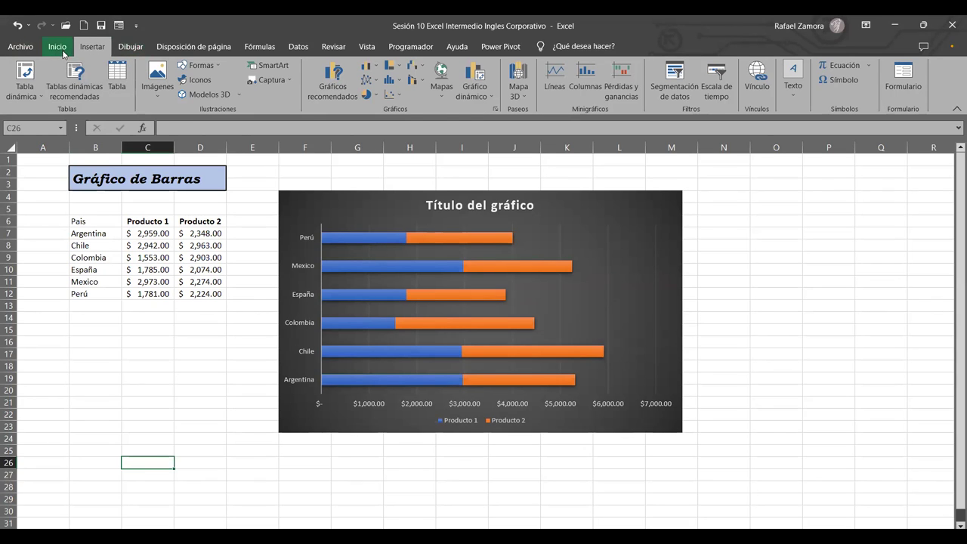
click(64, 50)
click(81, 48)
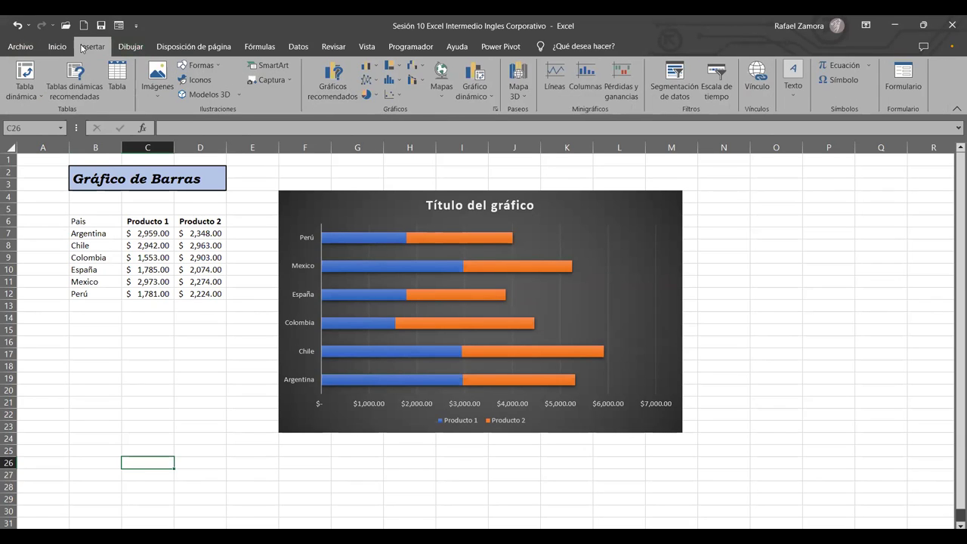
click(167, 91)
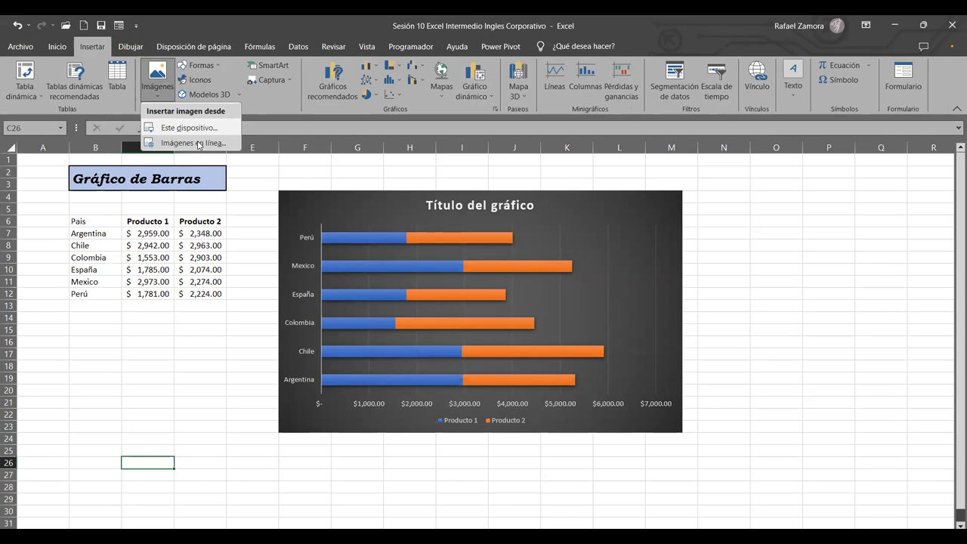
click(199, 143)
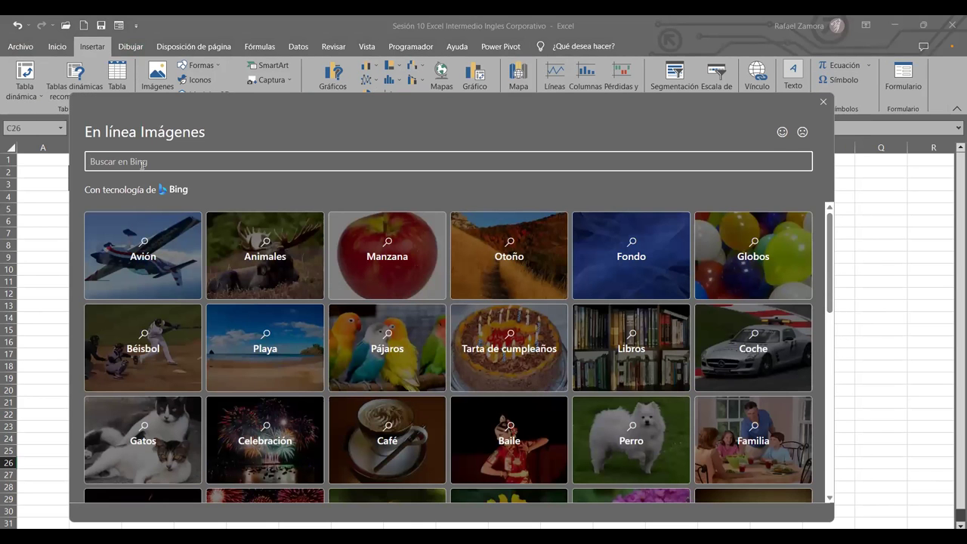
text(icono home)
key(Return)
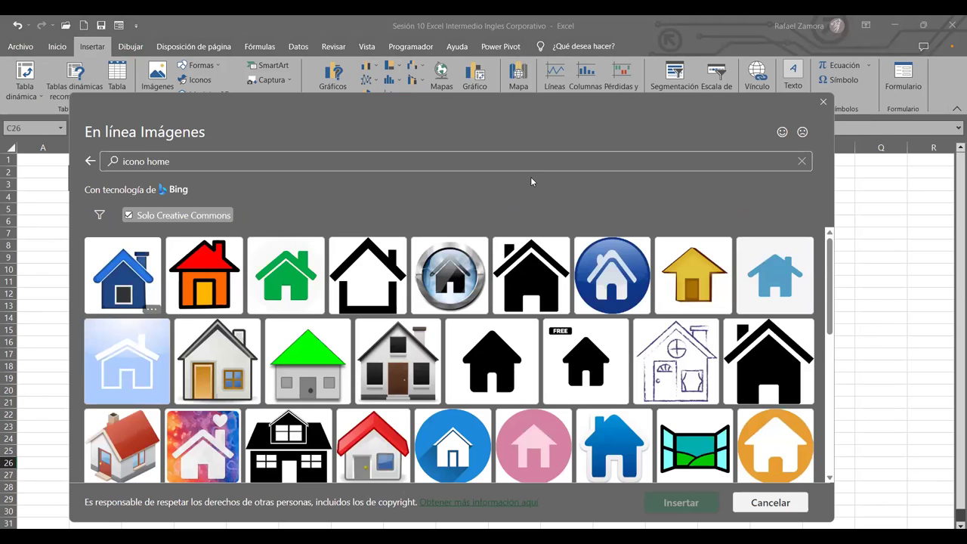
click(614, 306)
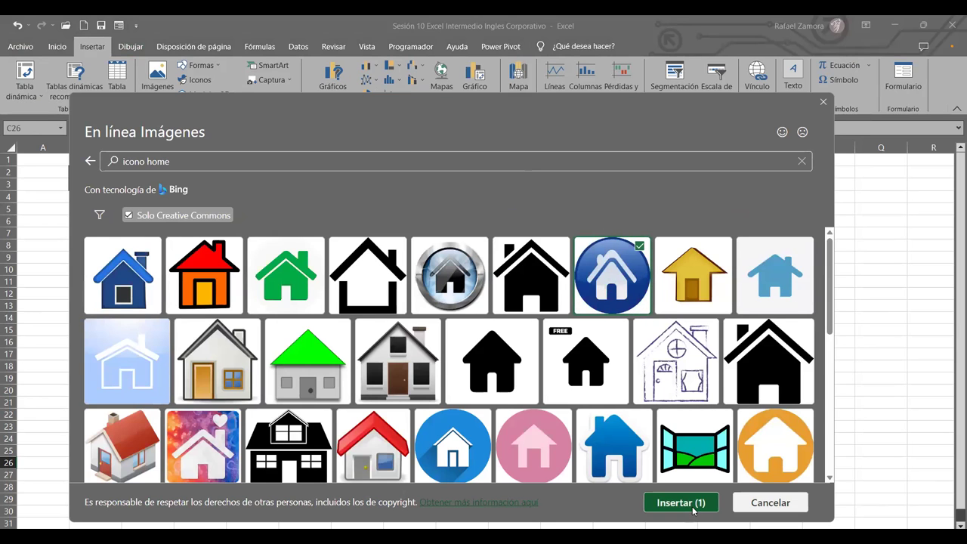
click(692, 507)
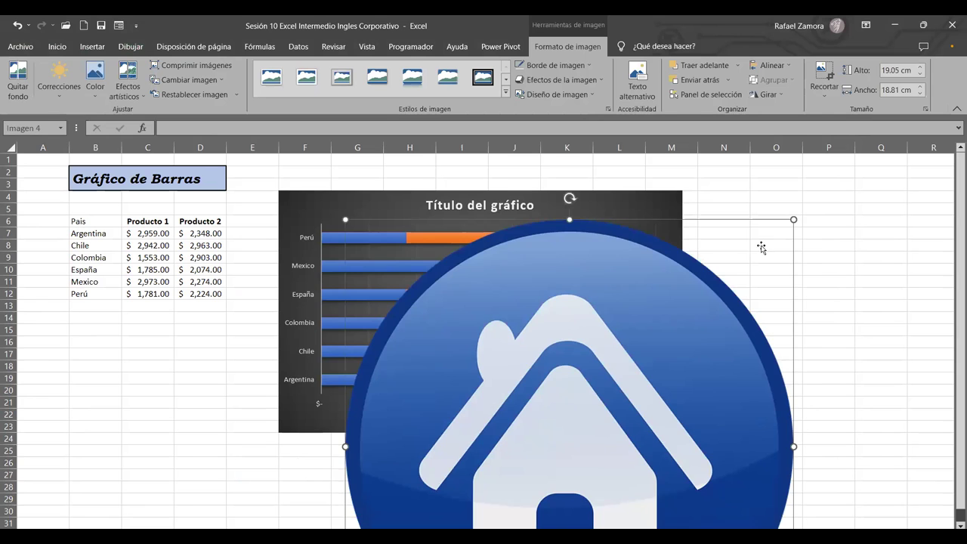
Shrink the house icon to about 1.38 cm and move it to the bottom-left near A28
drag(793, 220, 515, 456)
mouse_move(278, 386)
mouse_down()
mouse_move(307, 216)
mouse_move(146, 417)
mouse_move(152, 410)
mouse_up()
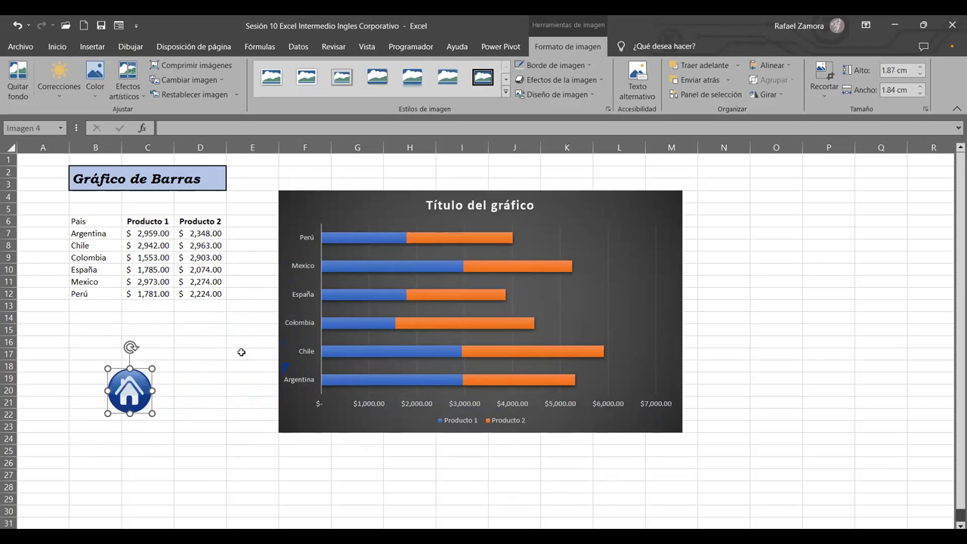
drag(133, 391, 49, 503)
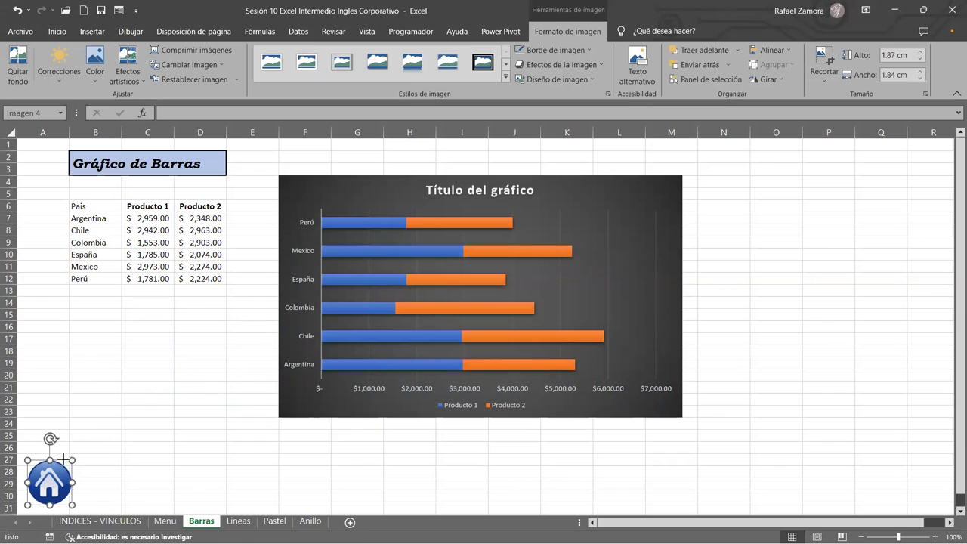
drag(63, 458, 52, 482)
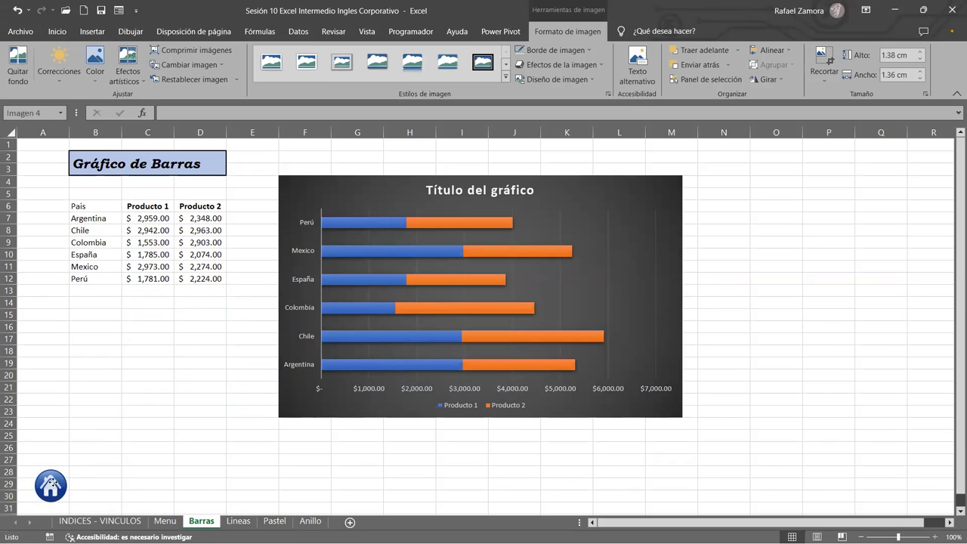
click(51, 482)
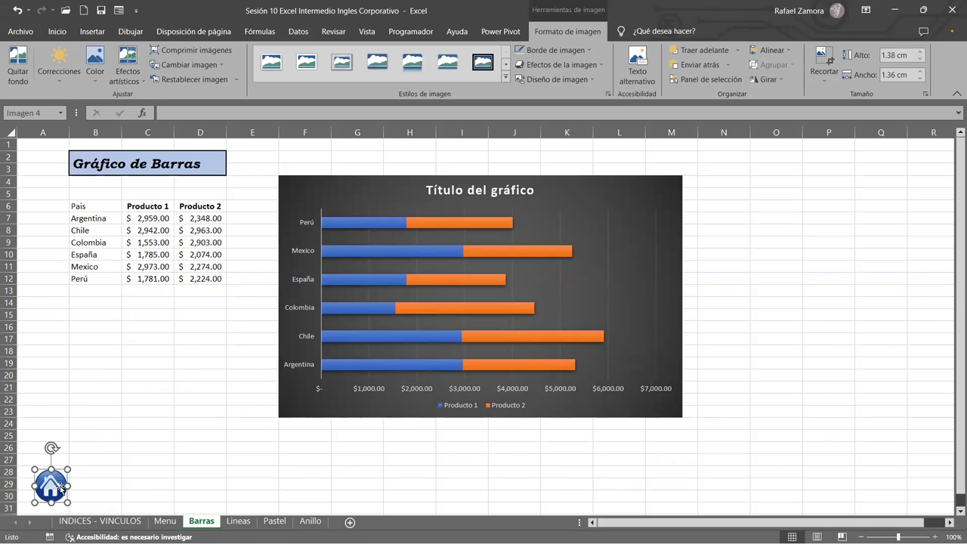
Hyperlink the house icon to the Menu sheet as a place in this document
right_click(61, 490)
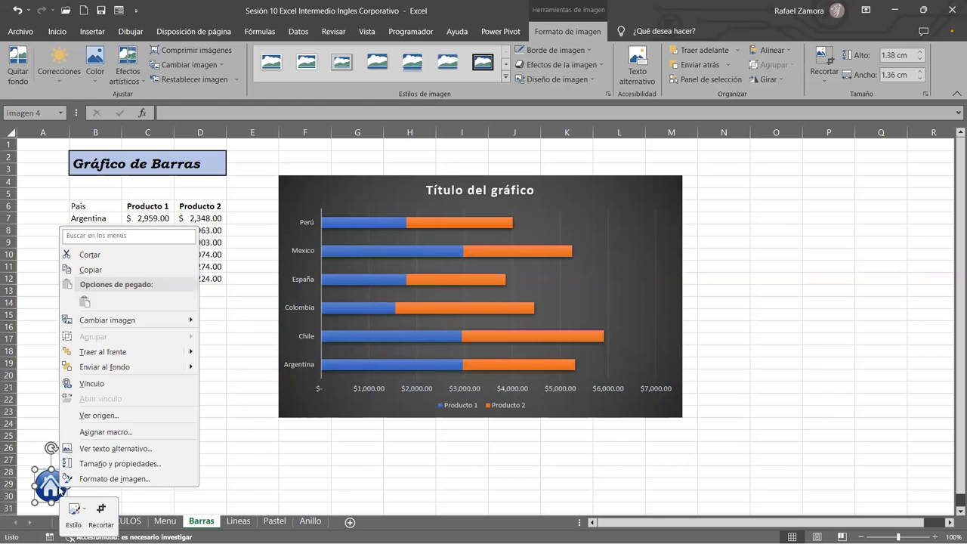
click(121, 388)
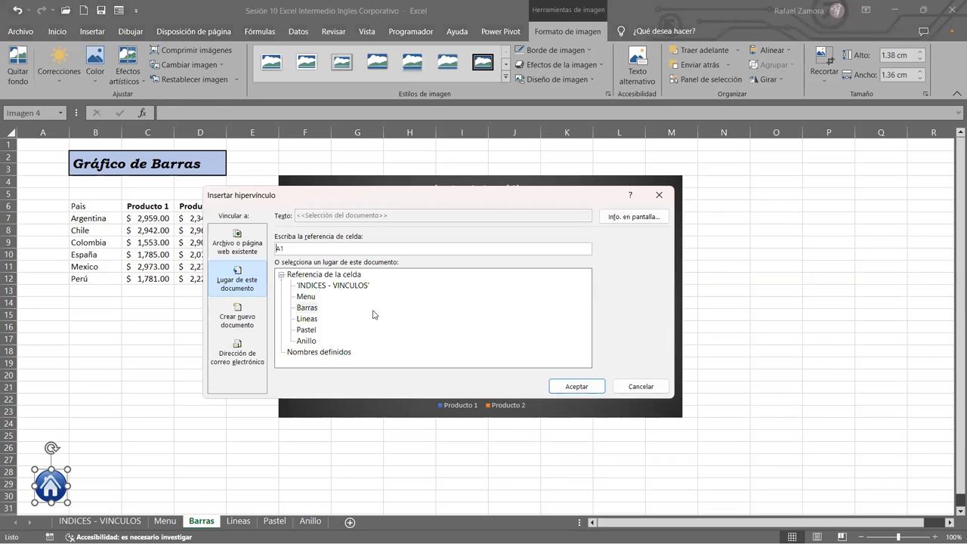
click(306, 297)
click(572, 387)
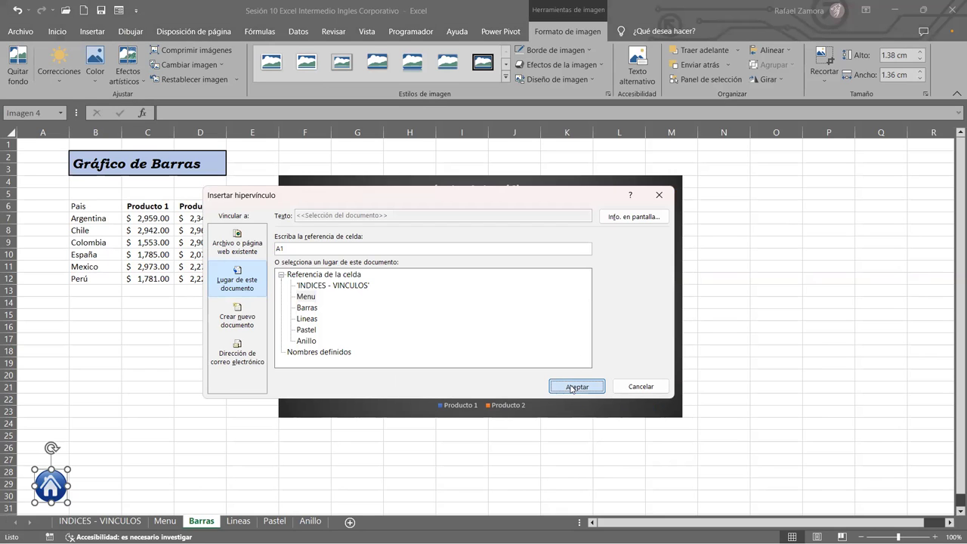
click(222, 408)
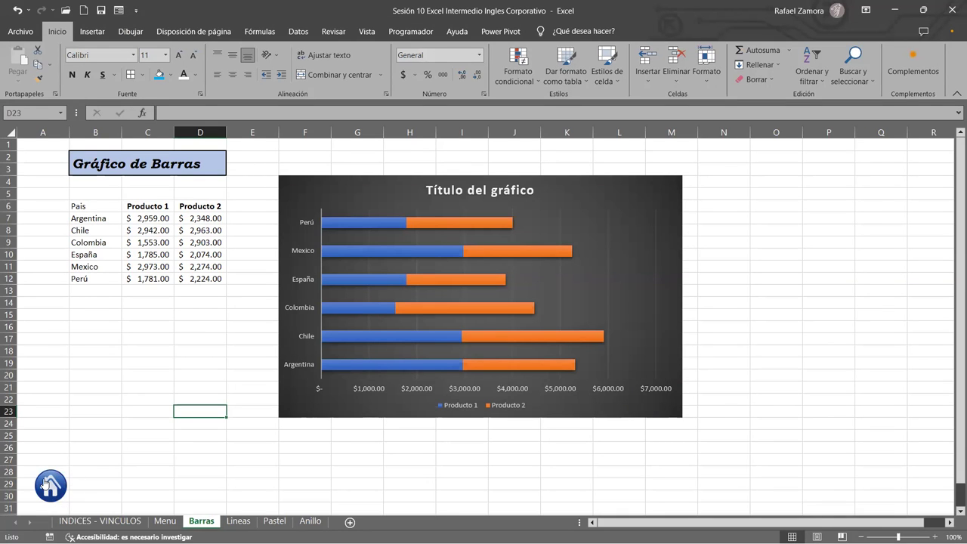
Verify the icon jumps to Menu, return via Gráfico Barras, and reselect the icon
click(54, 488)
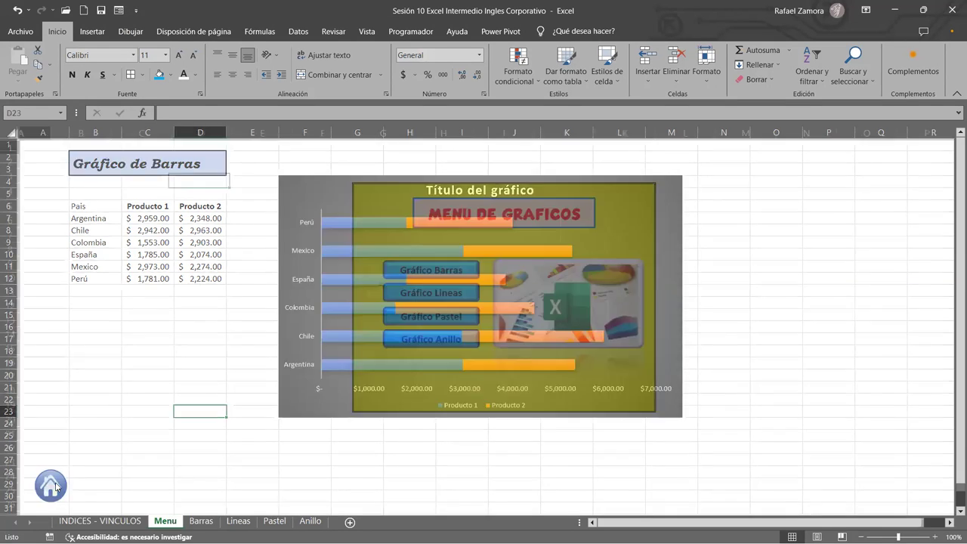
click(486, 273)
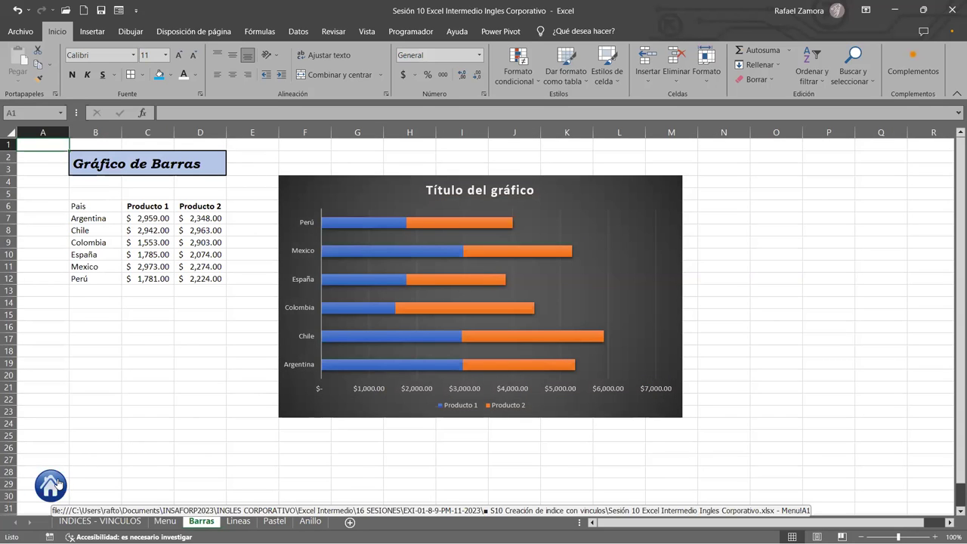
click(58, 484)
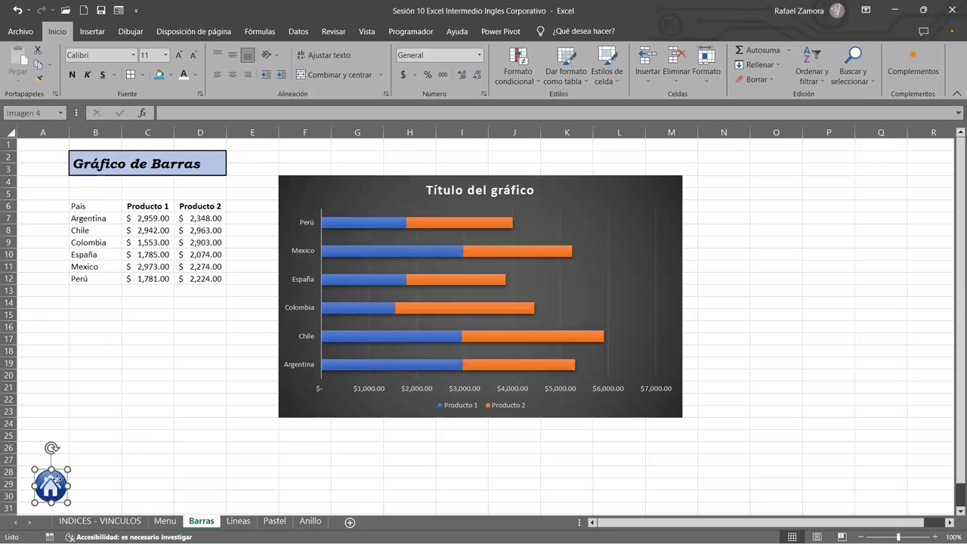
right_click(59, 483)
Copy the home icon and paste it at the bottom-left of the Lineas, Pastel and Anillo sheets
click(42, 473)
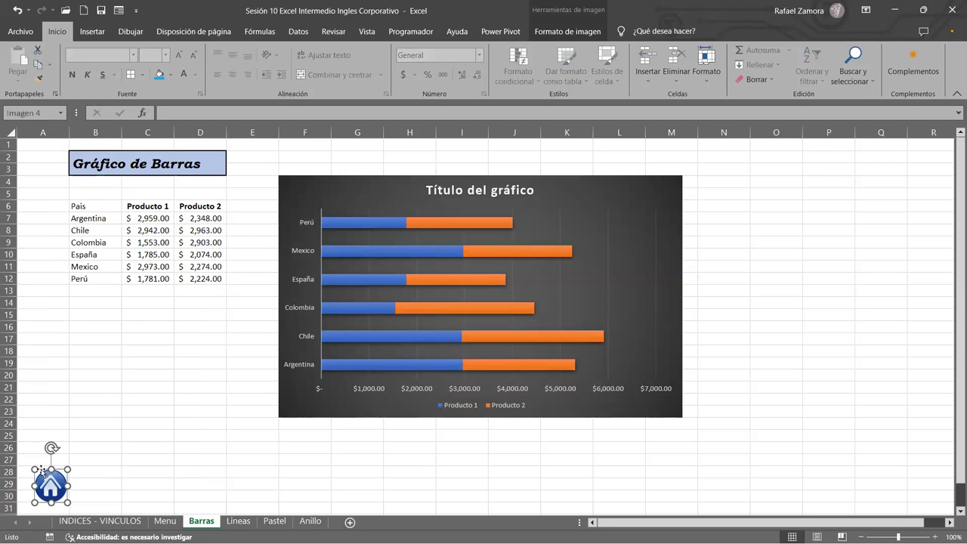
click(238, 522)
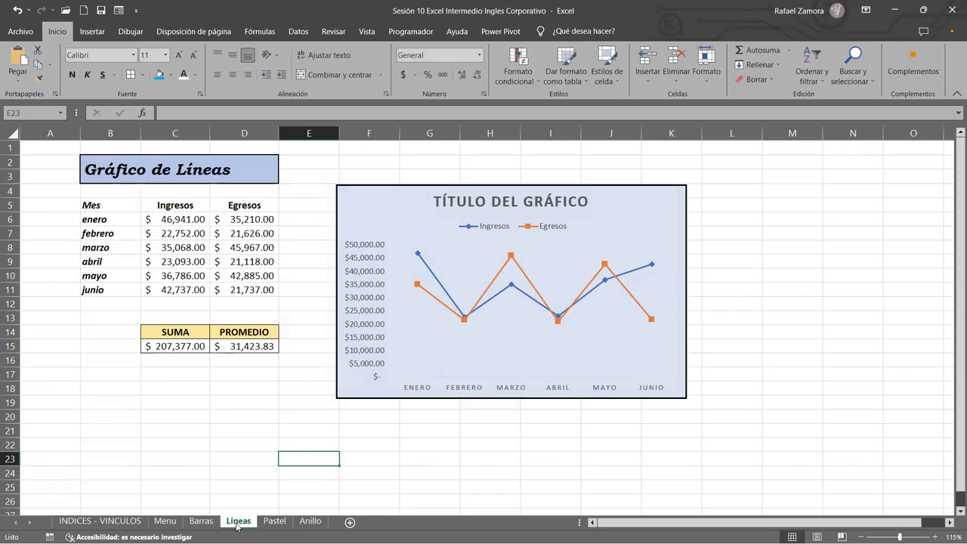
key(ctrl+v)
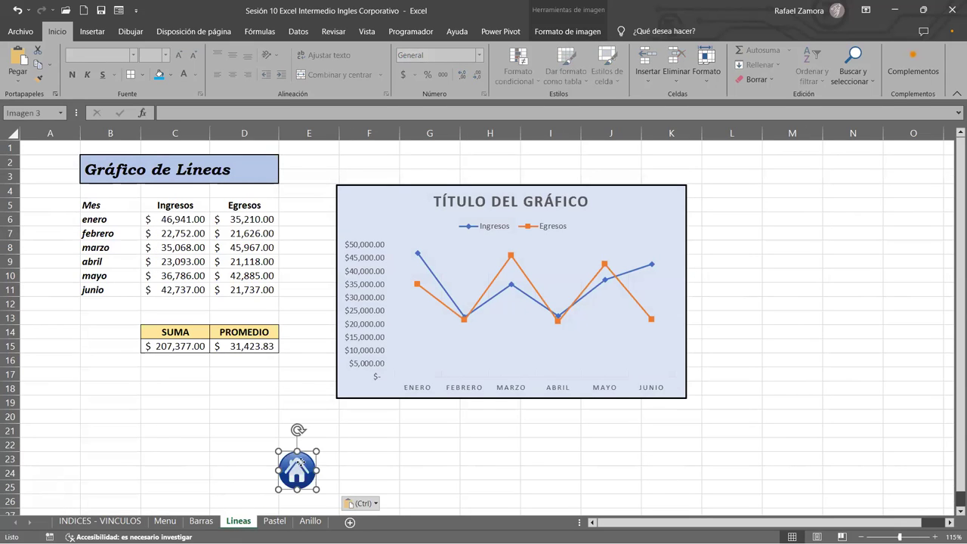
drag(302, 465, 52, 491)
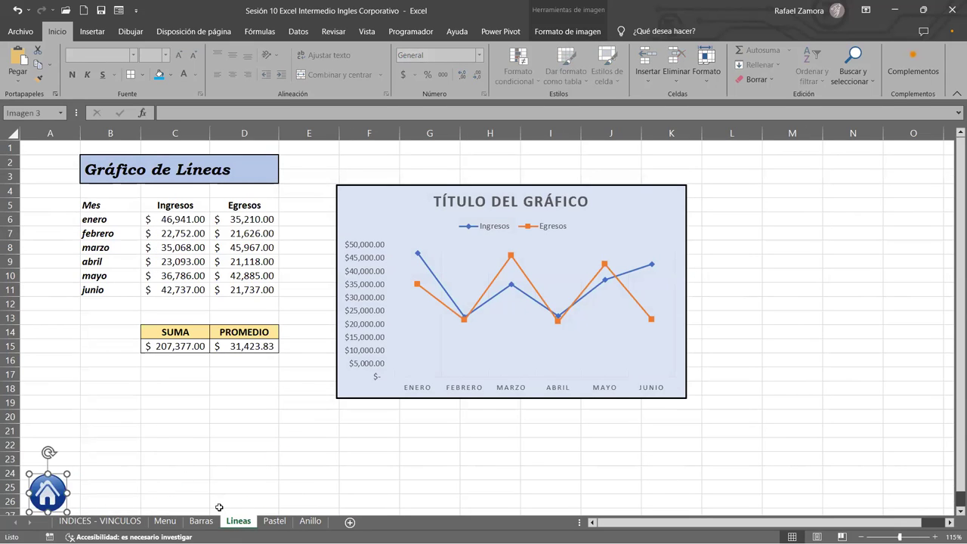
click(274, 521)
key(ctrl+v)
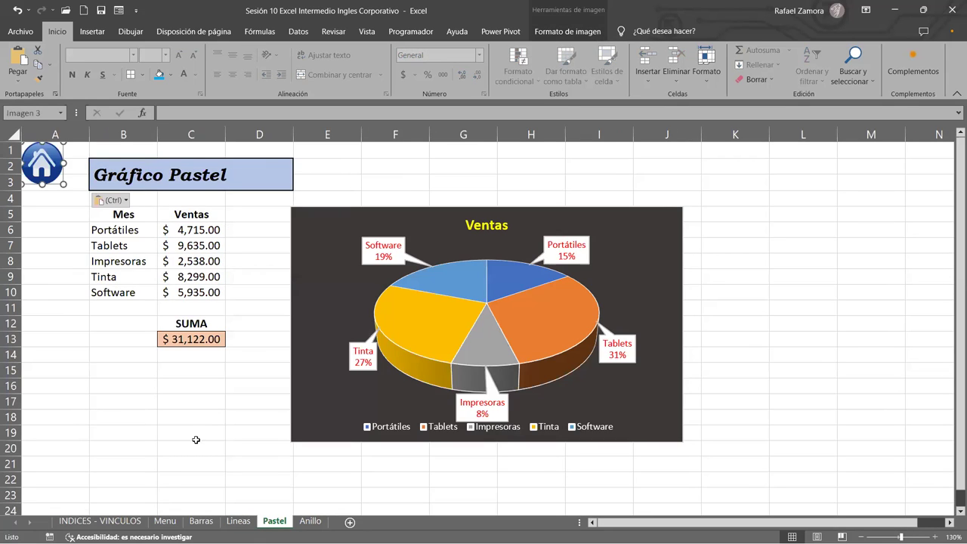
drag(44, 165, 50, 496)
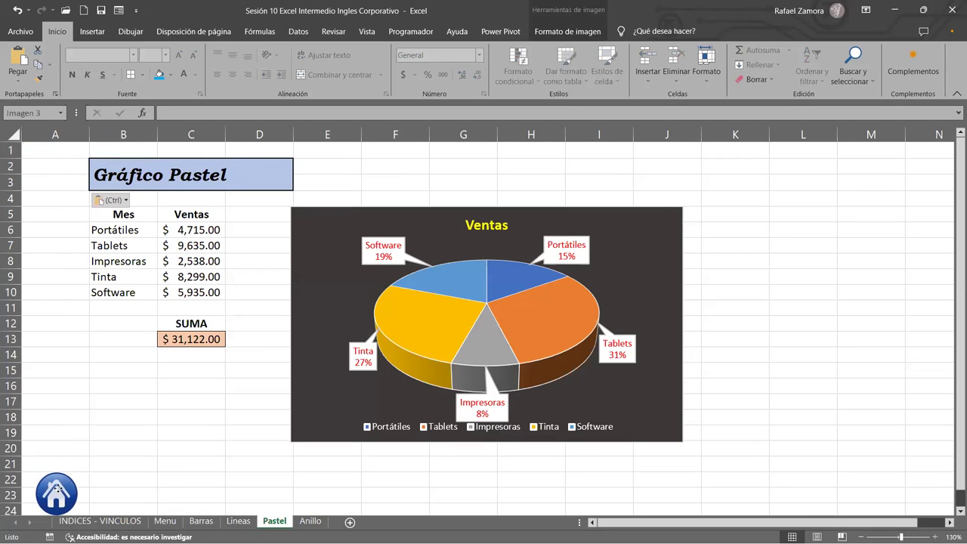
click(310, 521)
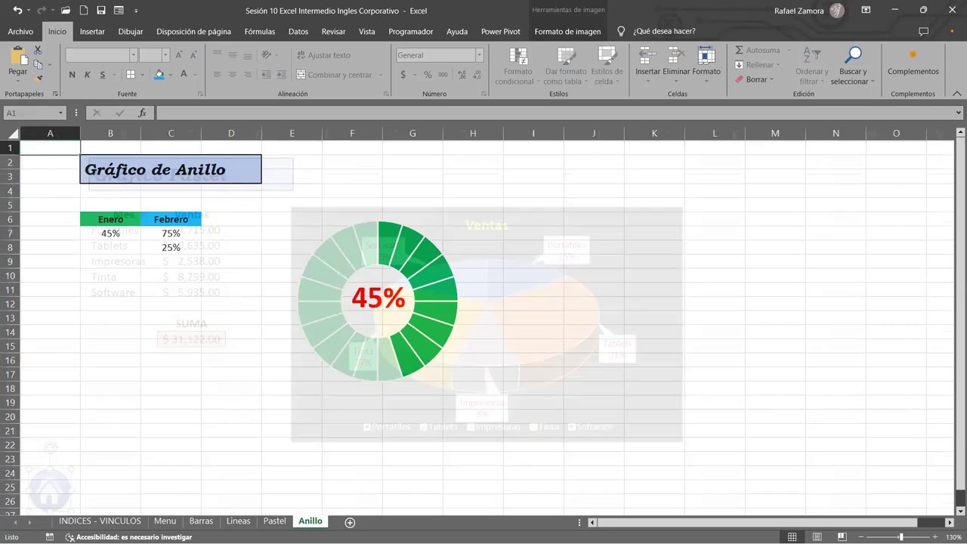
key(ctrl+v)
drag(54, 175, 49, 491)
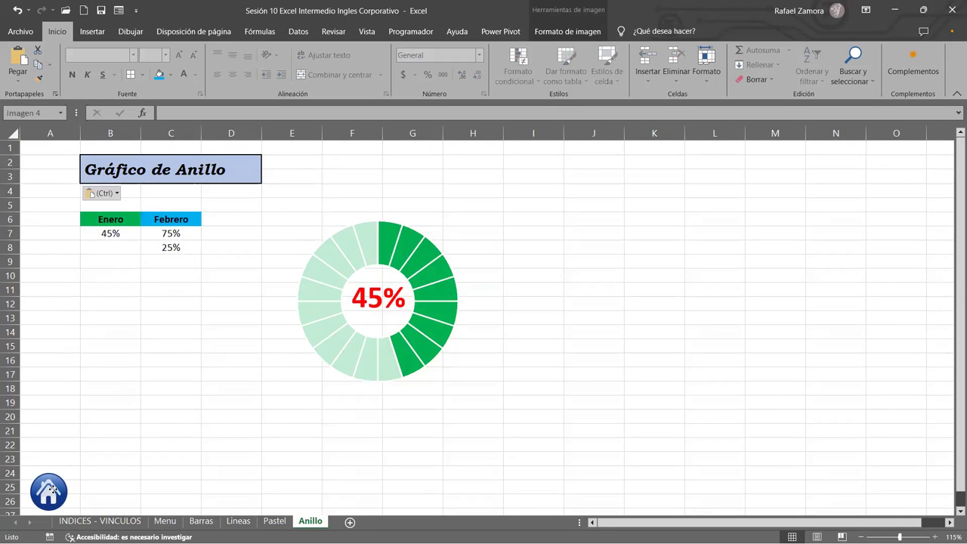
drag(50, 489, 49, 492)
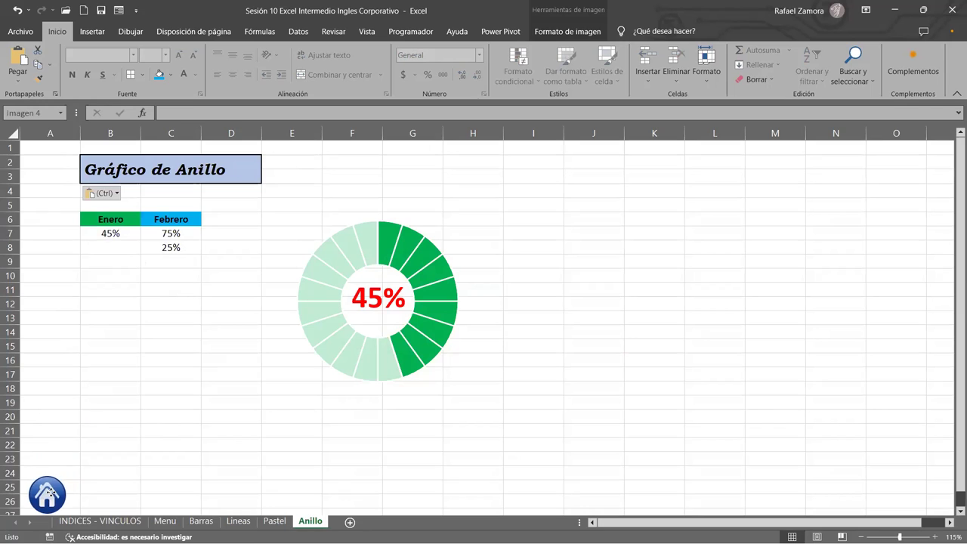
click(91, 484)
Test the home icons and menu buttons, jumping between Menu and the Barras and Pastel sheets
click(53, 497)
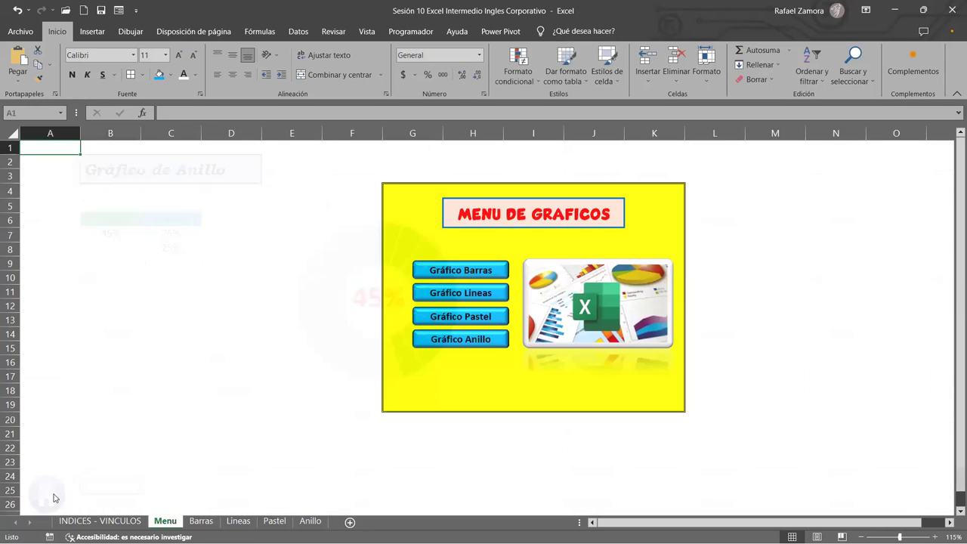
click(487, 295)
click(51, 502)
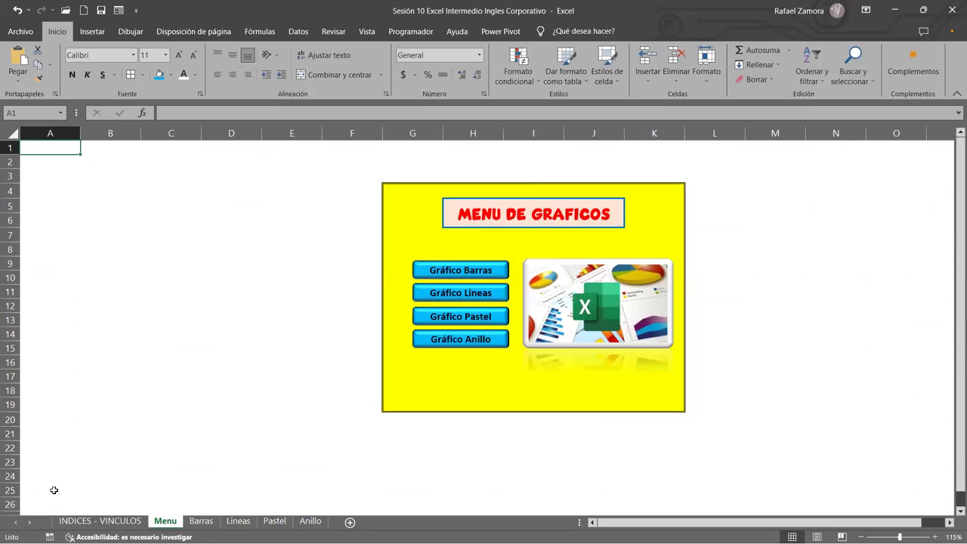
click(500, 317)
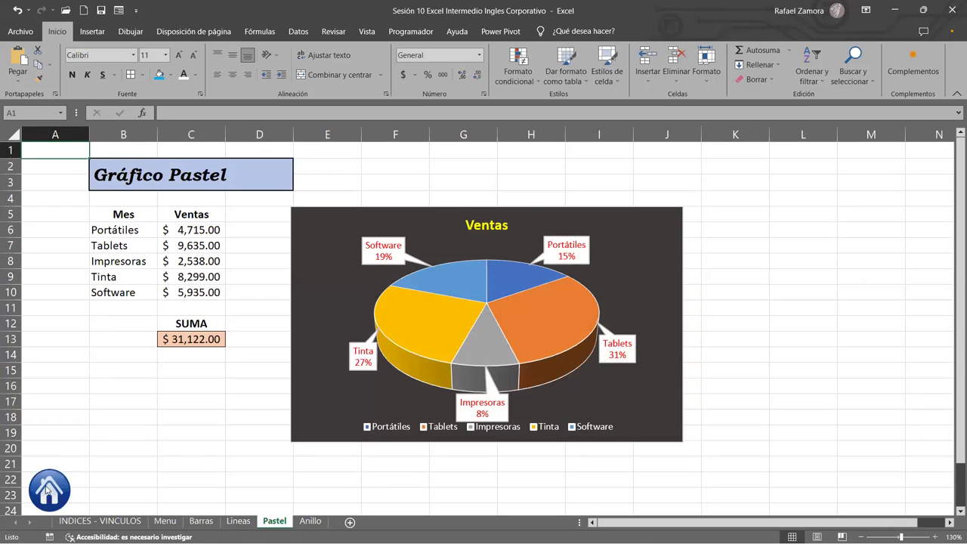
click(47, 490)
click(500, 270)
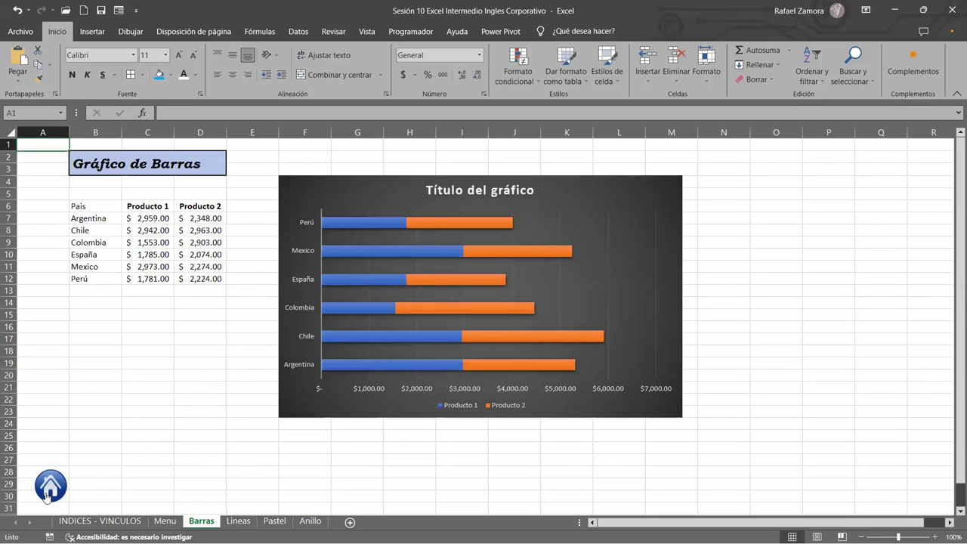
click(48, 492)
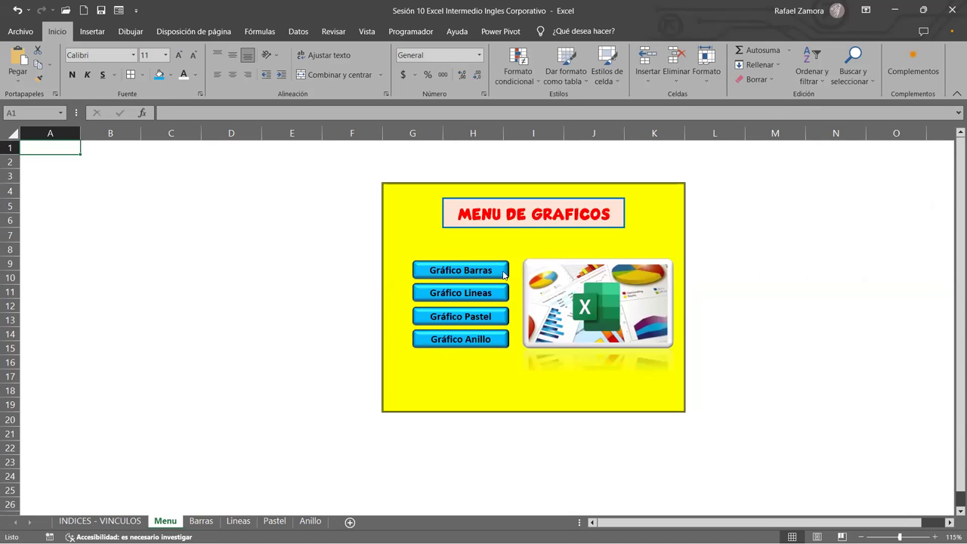
click(504, 272)
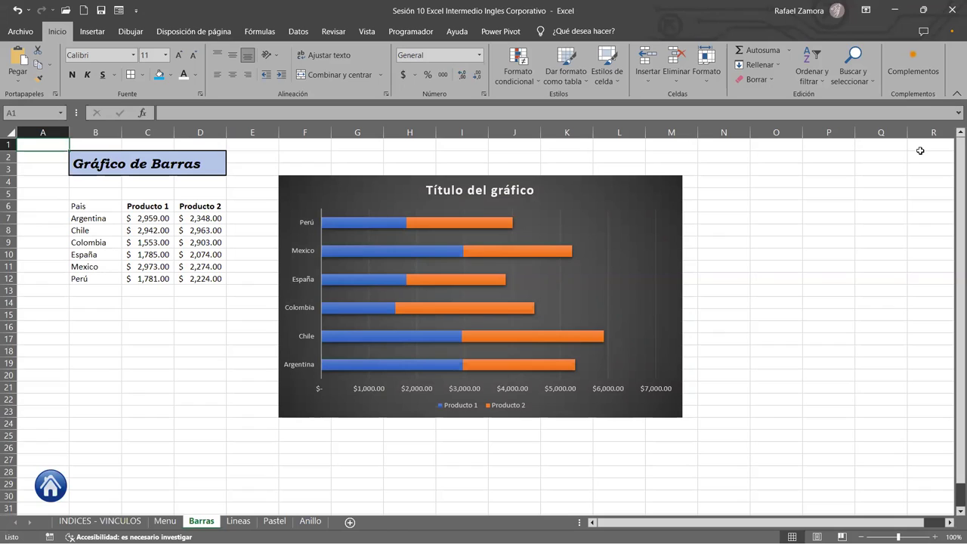
click(834, 368)
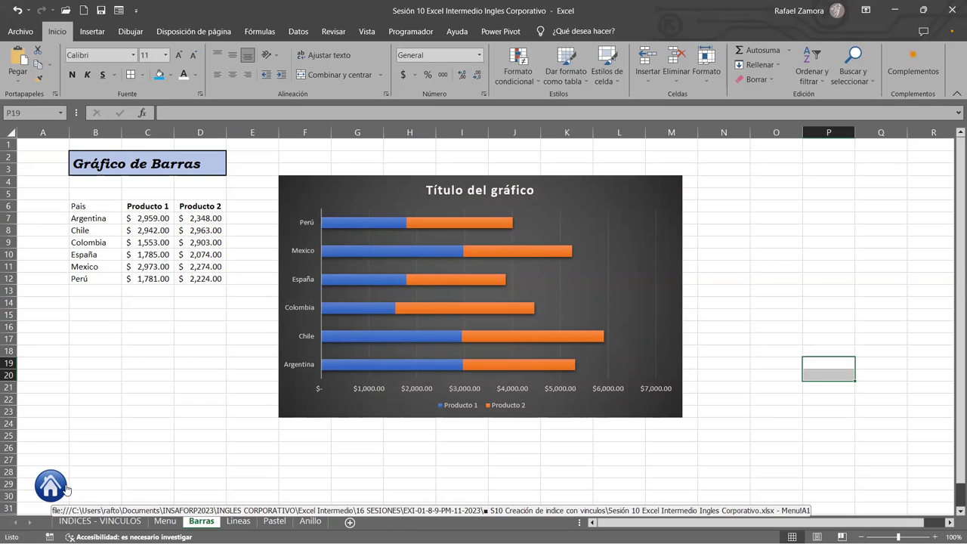
Browse the Lineas, Pastel, Barras and Anillo sheets, finishing on the Menu sheet
click(238, 521)
click(273, 521)
click(165, 521)
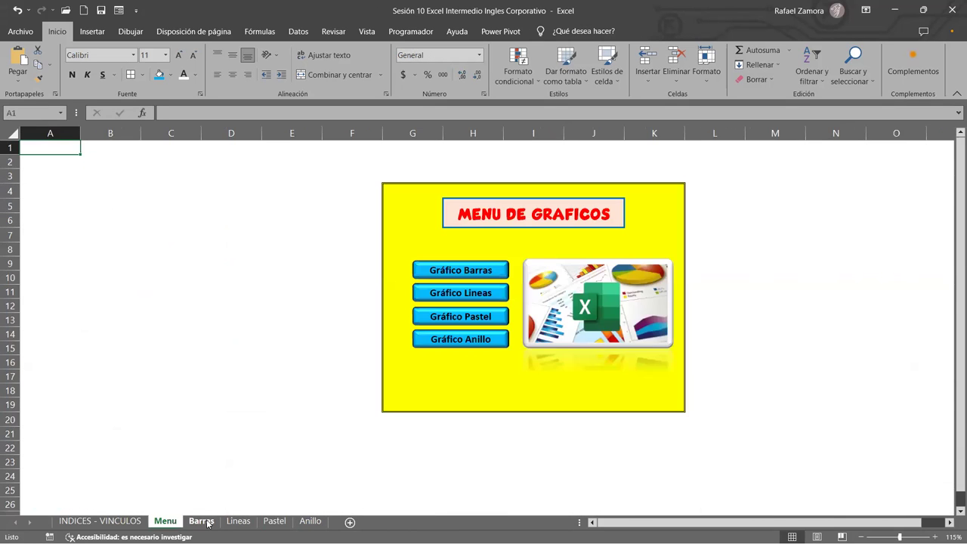
click(201, 522)
click(238, 521)
click(273, 521)
click(310, 521)
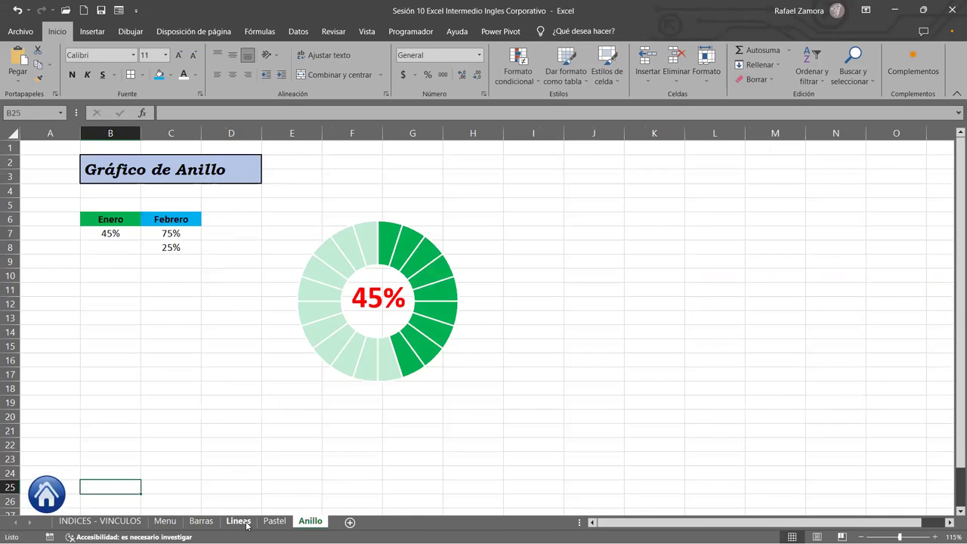
click(238, 522)
click(190, 459)
click(273, 521)
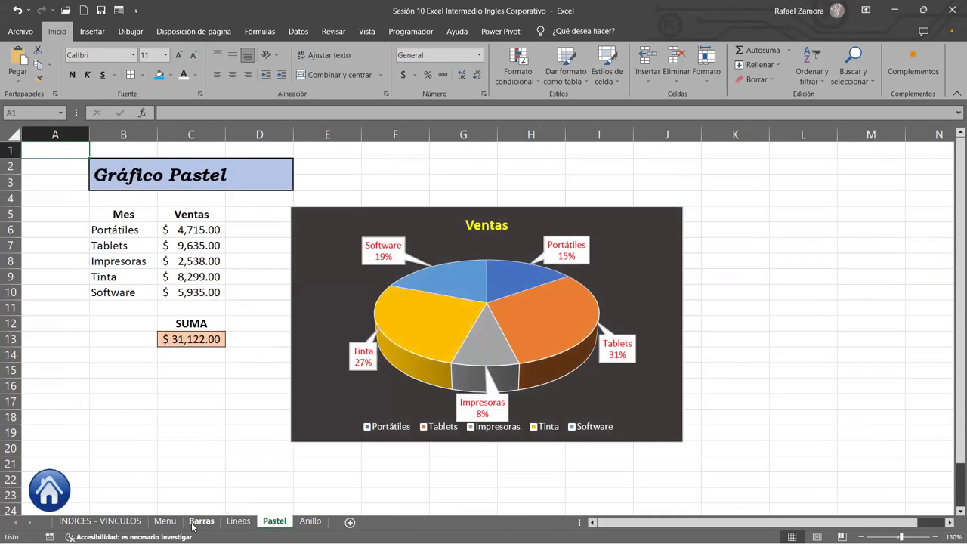
click(164, 521)
click(164, 522)
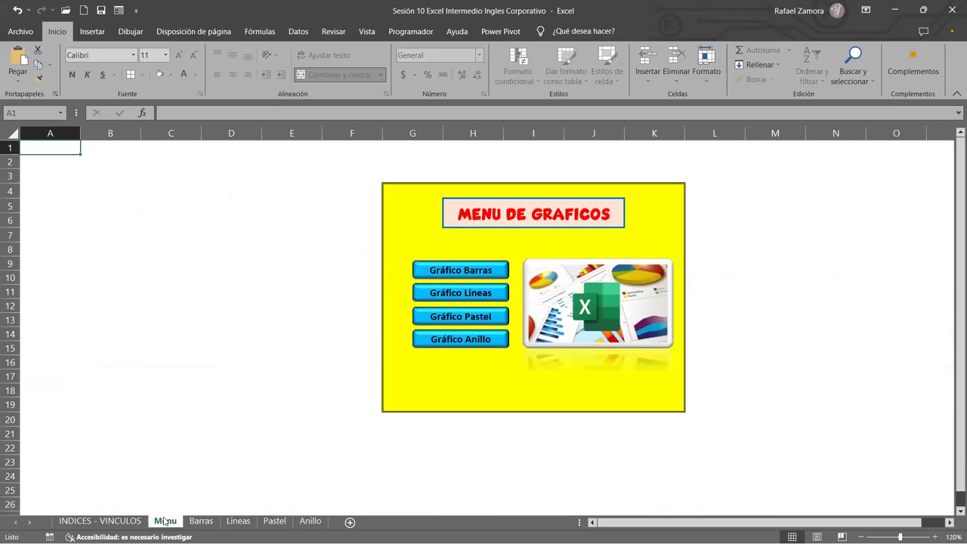
Select the MENU DE GRAFICOS title cell on Menu, then view the Barras and Lineas sheets
click(949, 522)
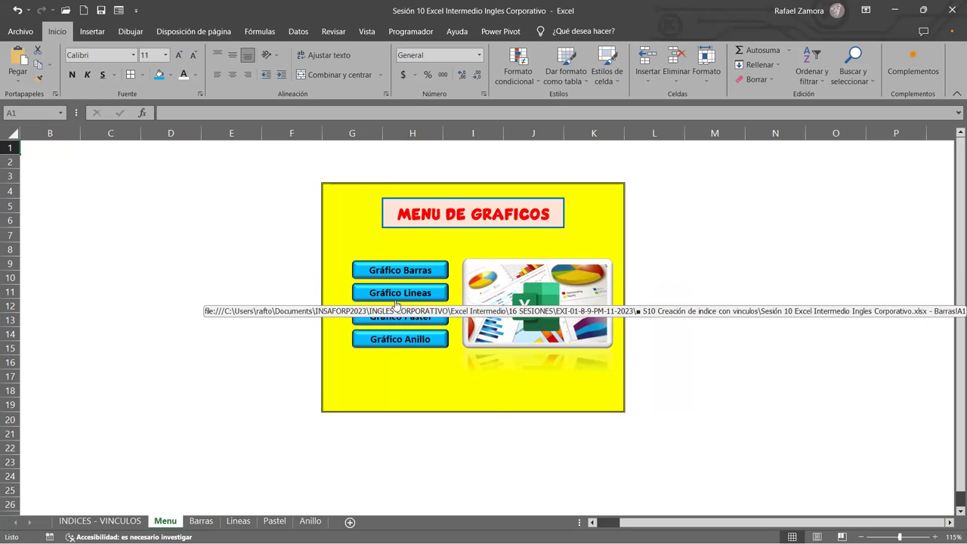
click(271, 266)
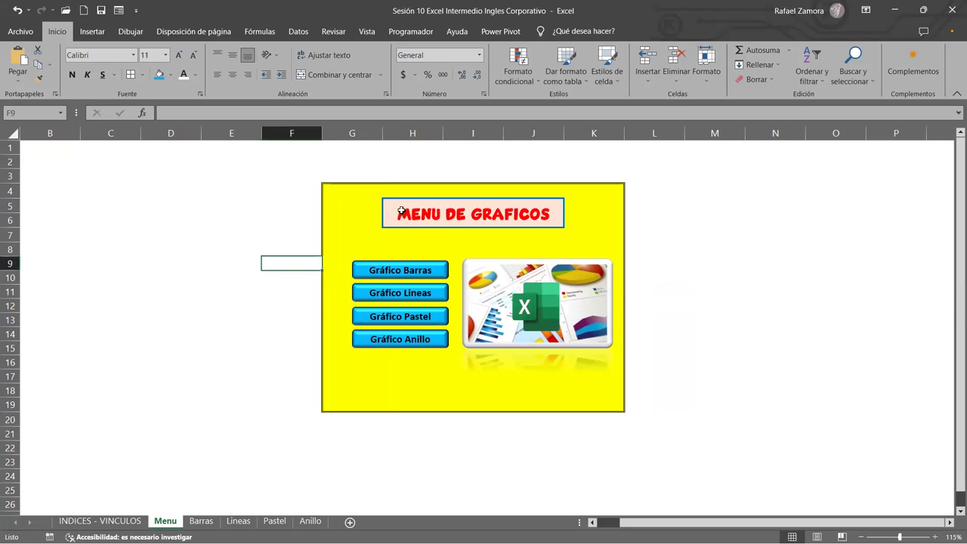
click(488, 216)
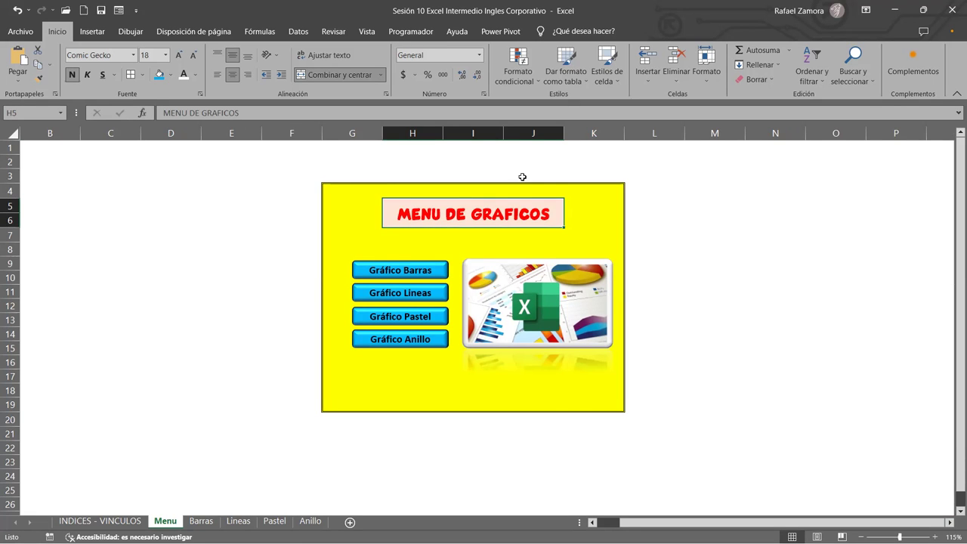
click(201, 521)
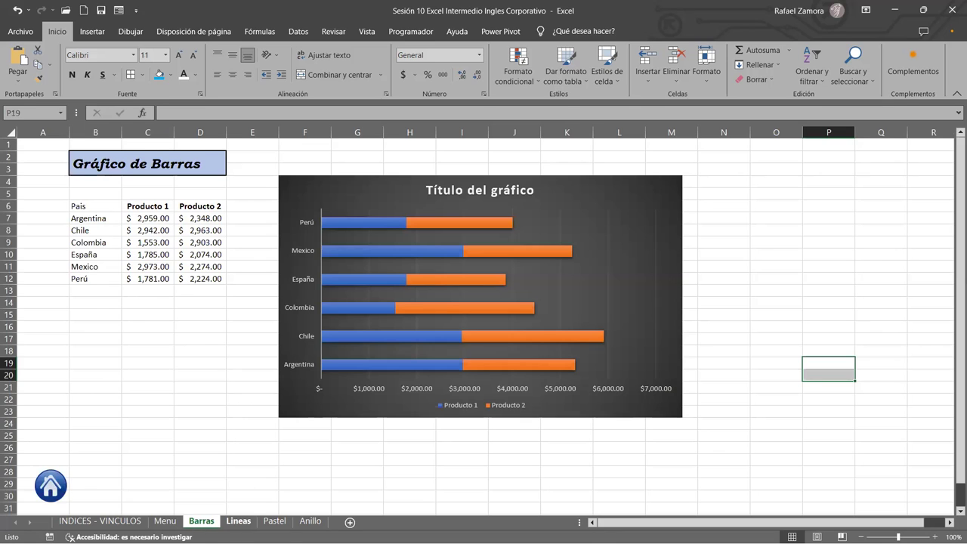
click(239, 521)
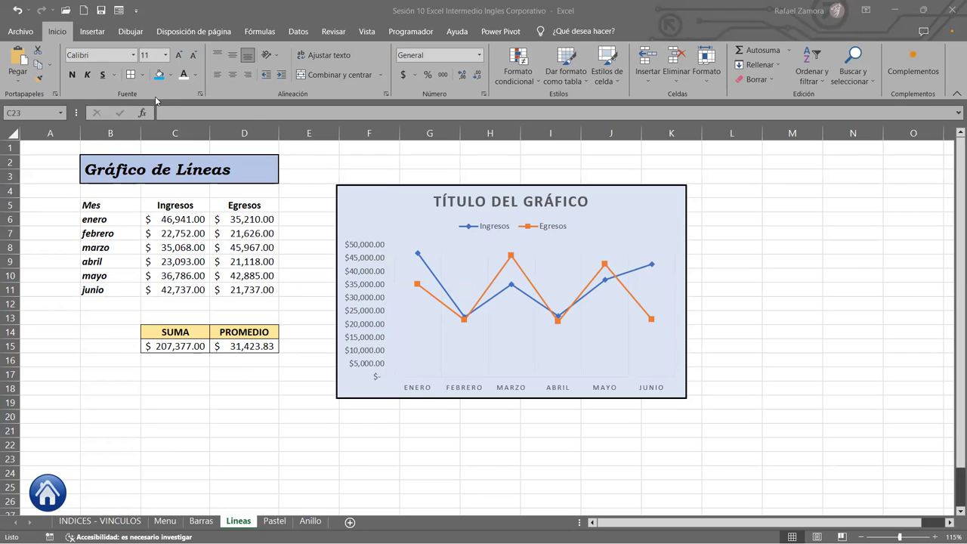
click(10, 134)
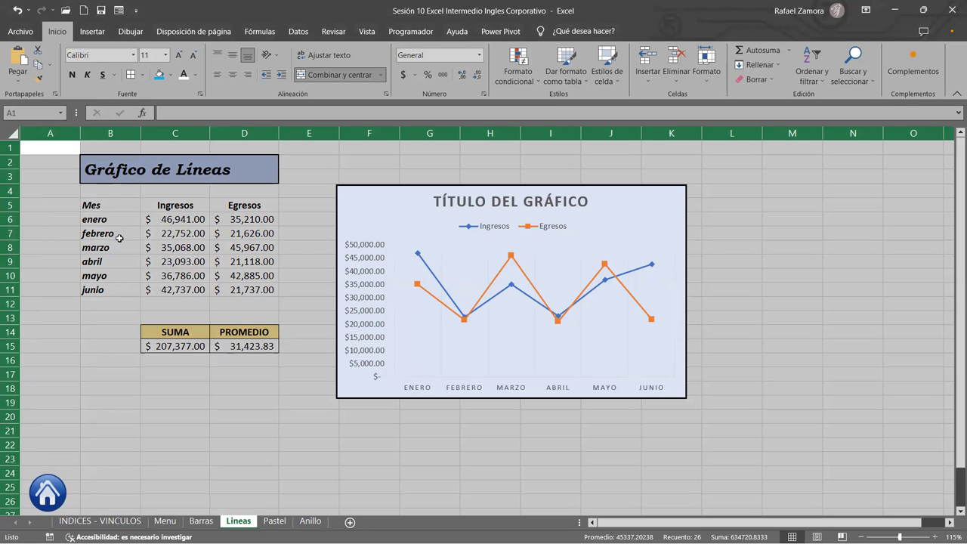
key(ctrl+1)
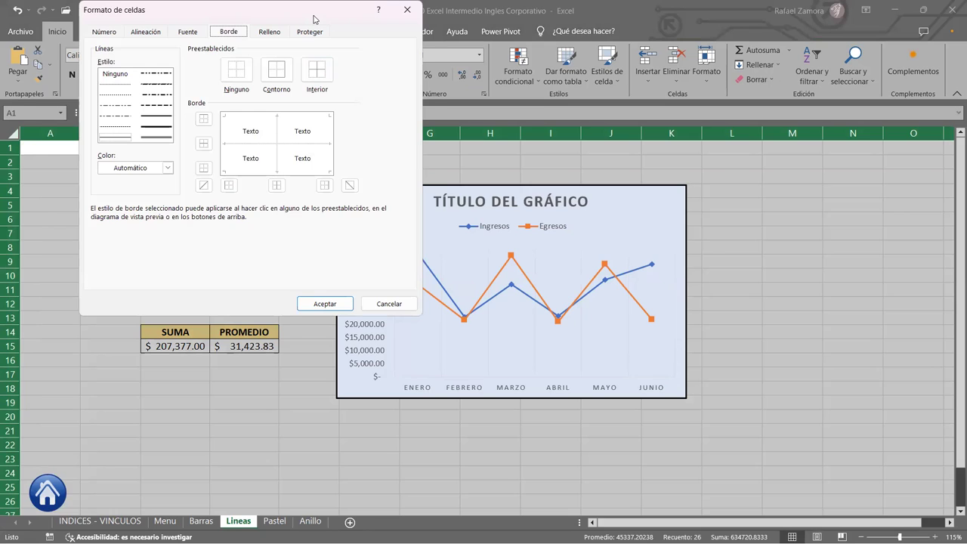
drag(313, 19, 608, 189)
click(604, 202)
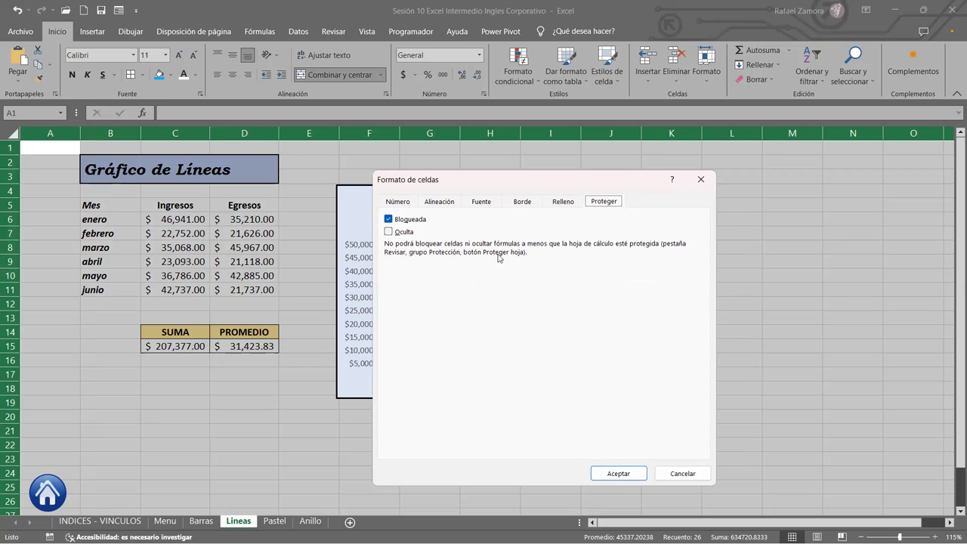
click(634, 474)
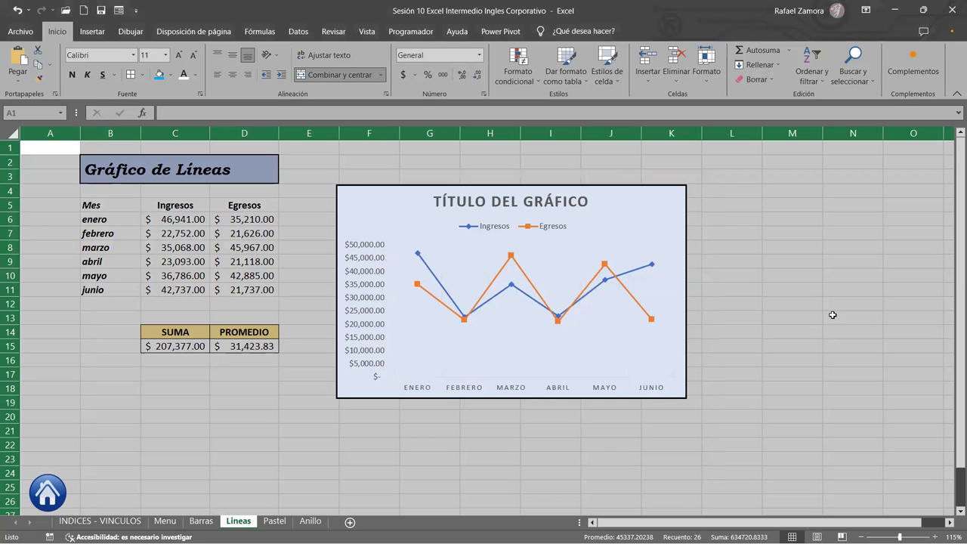
Untick Bloqueada in Format Cells for the Ingresos and Egresos range C6:D11
click(831, 316)
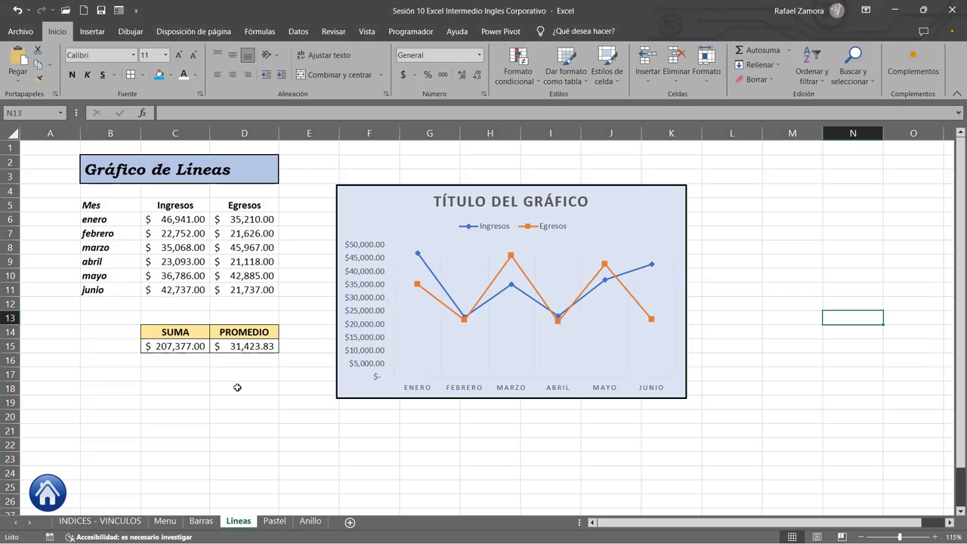
drag(177, 225, 163, 285)
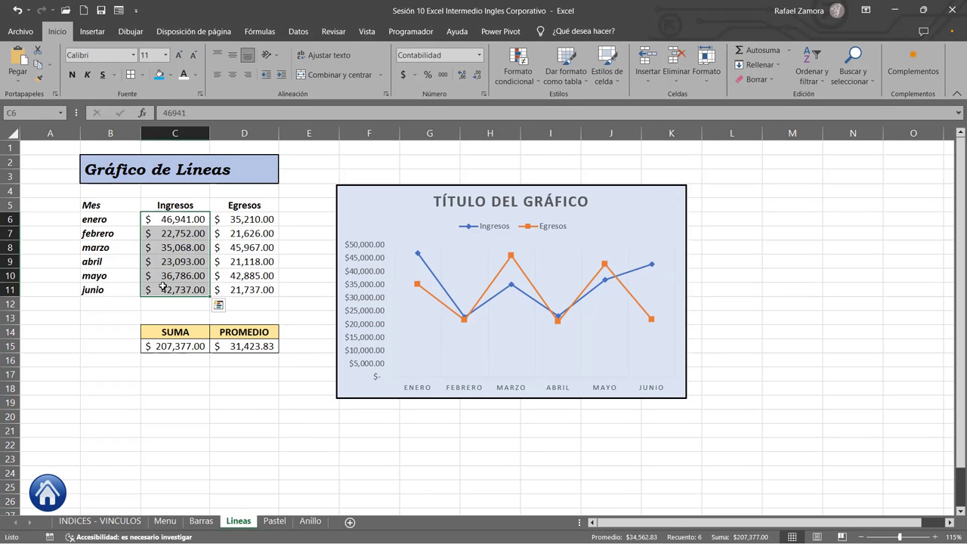
click(252, 222)
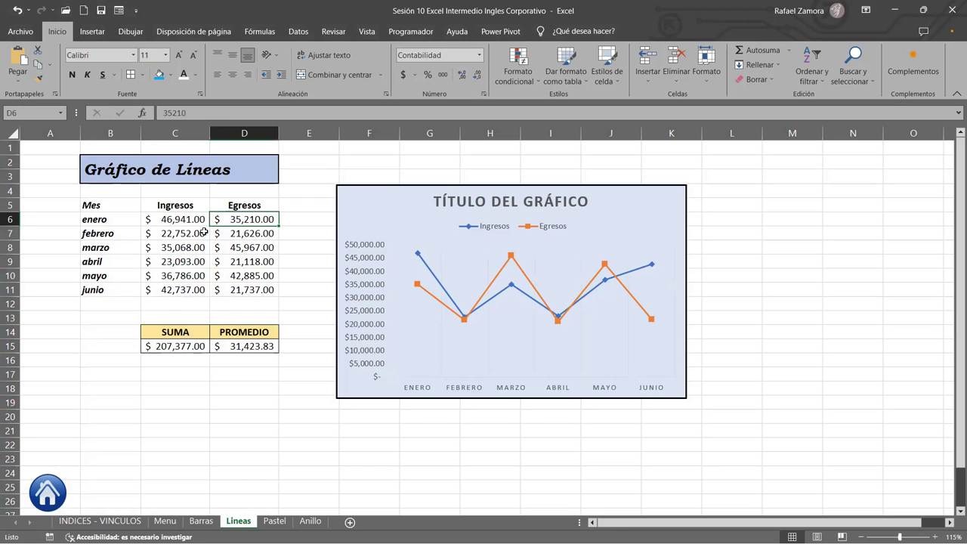
drag(179, 218, 235, 287)
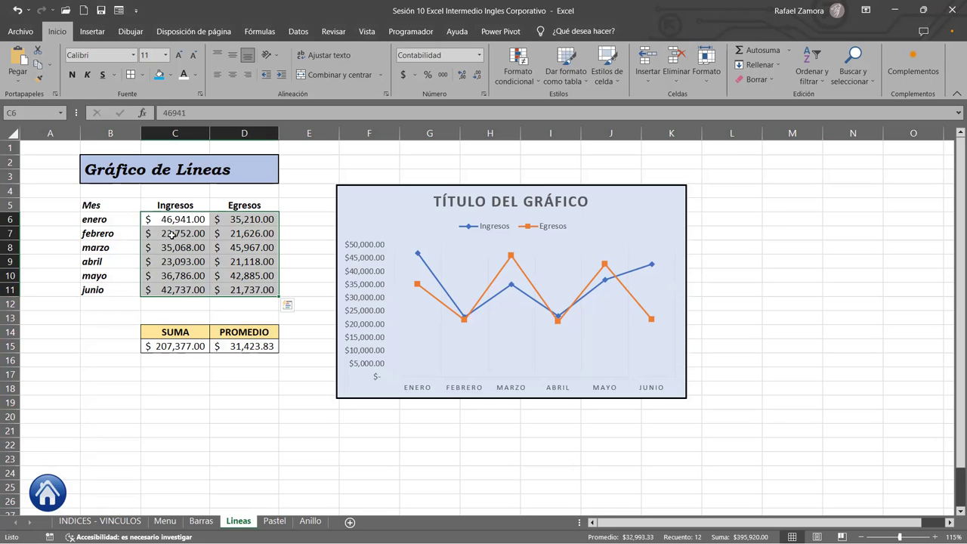
key(ctrl+1)
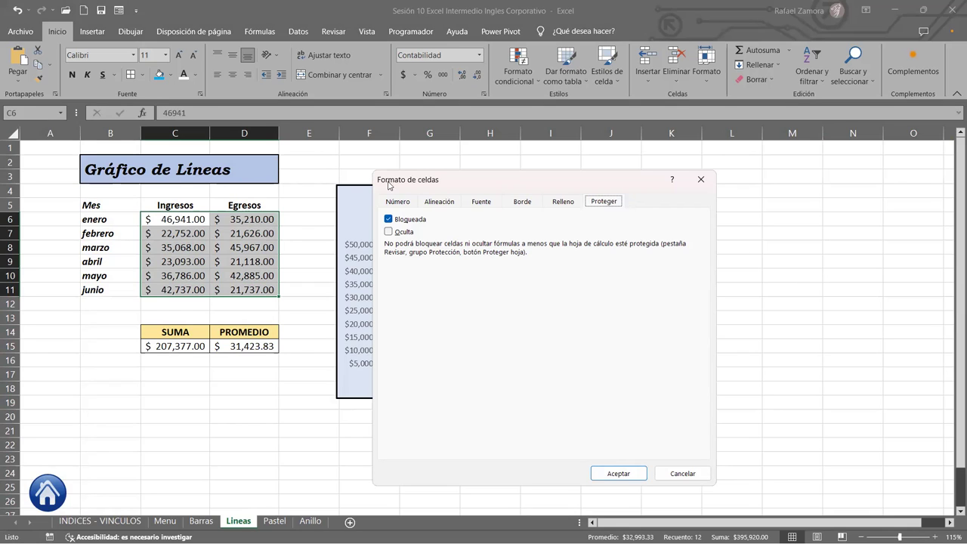
click(389, 220)
click(637, 476)
click(500, 455)
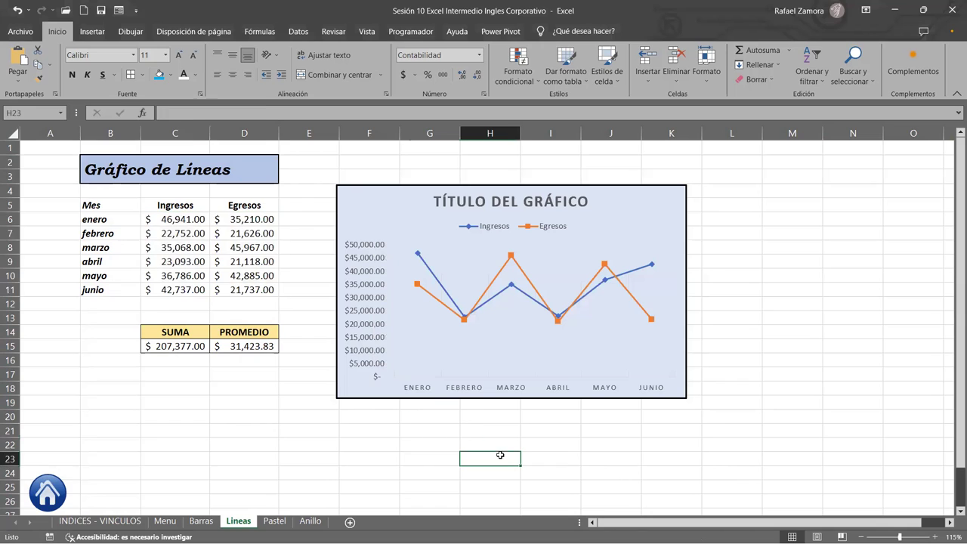
Protect the Lineas sheet via Revisar > Proteger hoja with a password, then start retyping it to confirm
drag(695, 443, 608, 459)
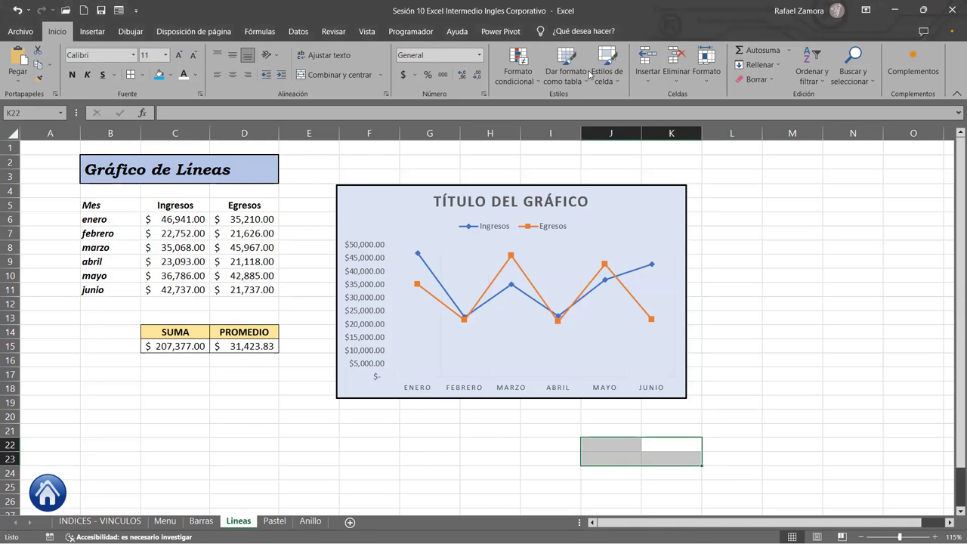
click(333, 32)
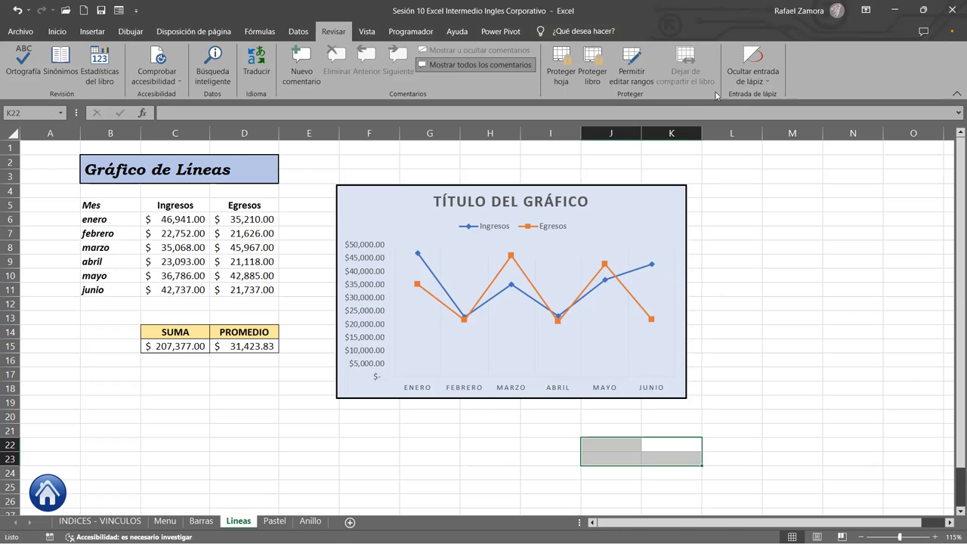
click(641, 88)
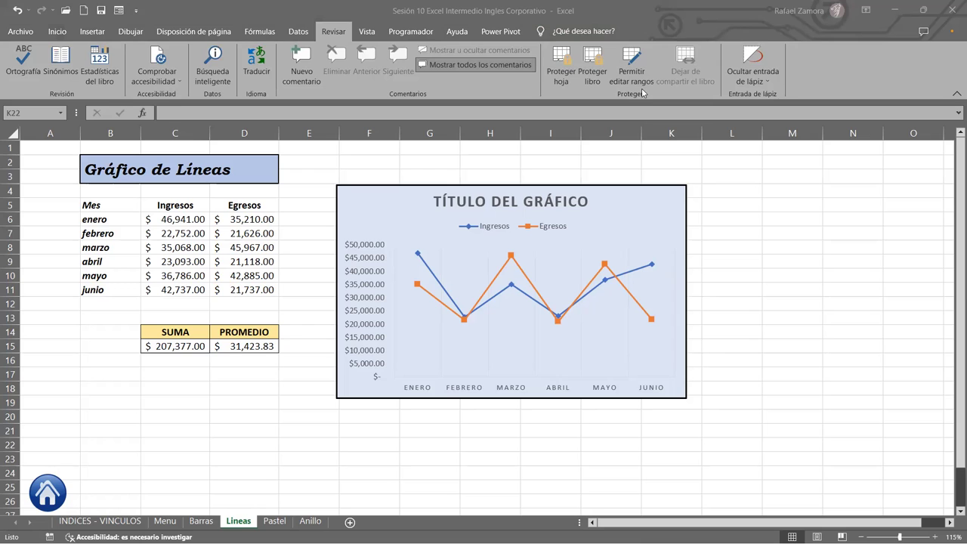
click(568, 59)
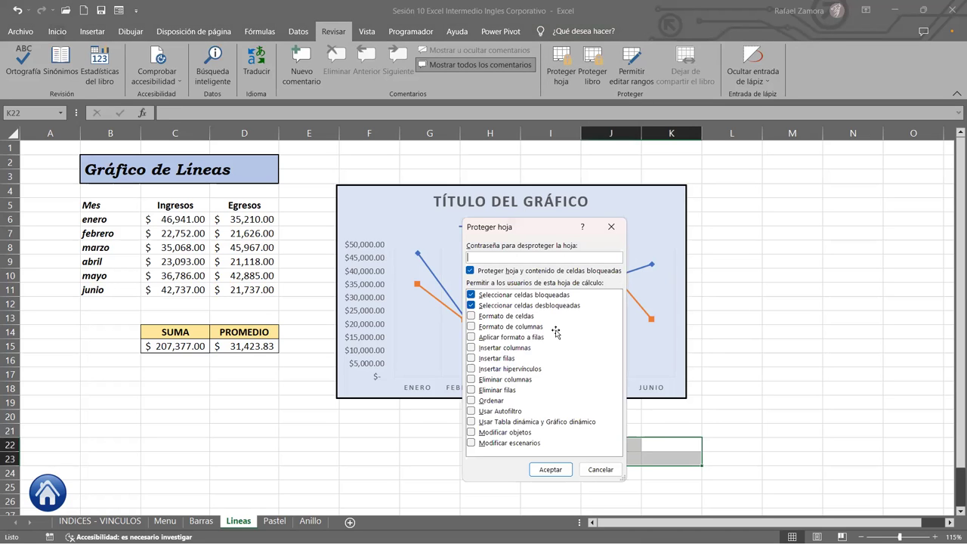
click(572, 75)
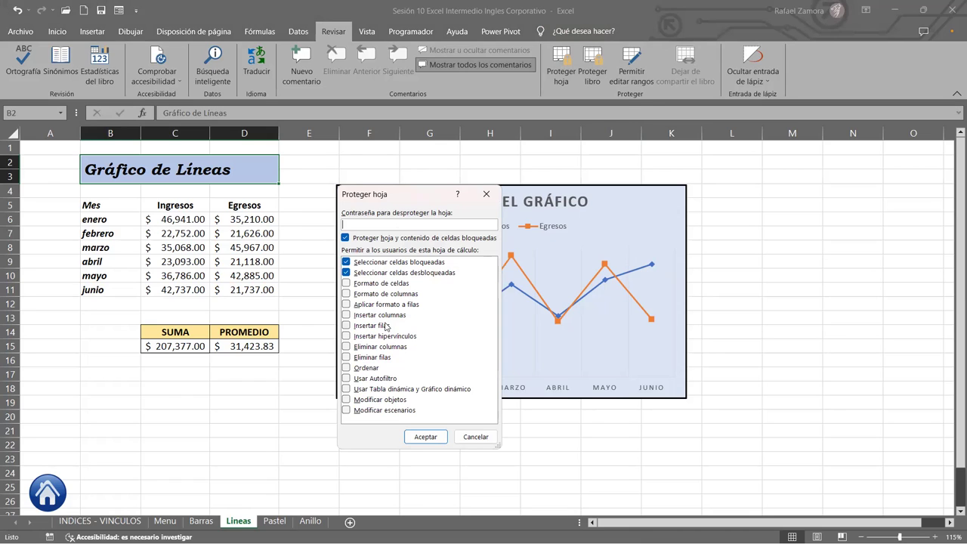
click(425, 437)
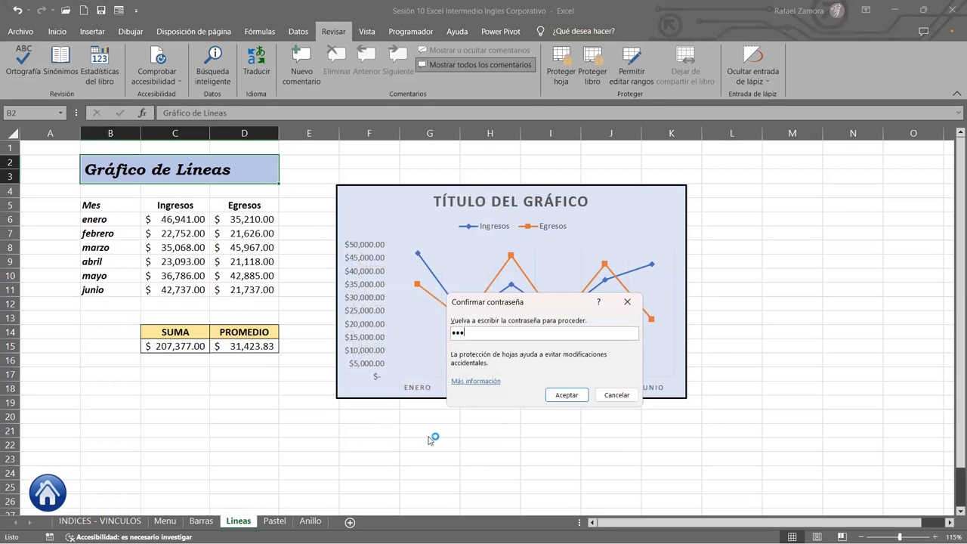
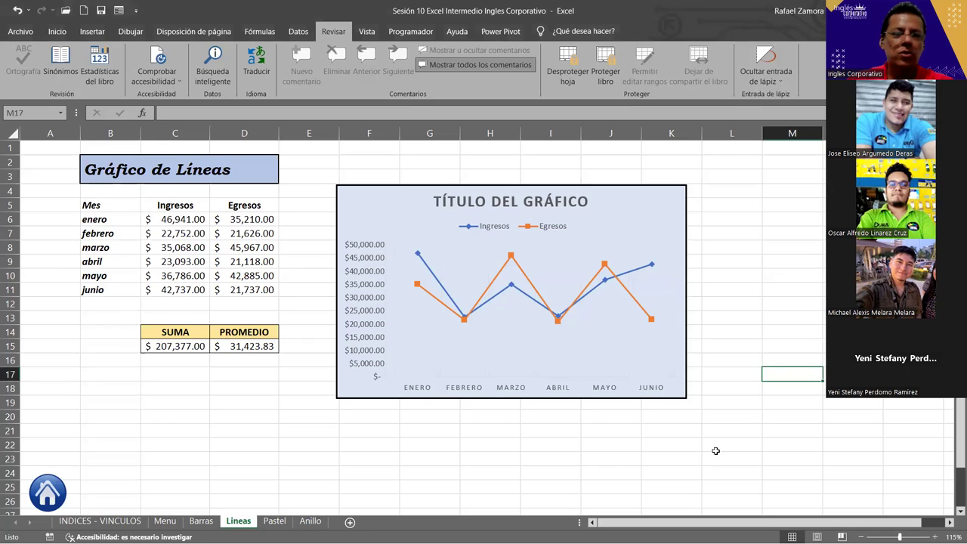
Select and reselect the Ingresos and Egresos values C6:D11, ending on empty cell L12
click(306, 430)
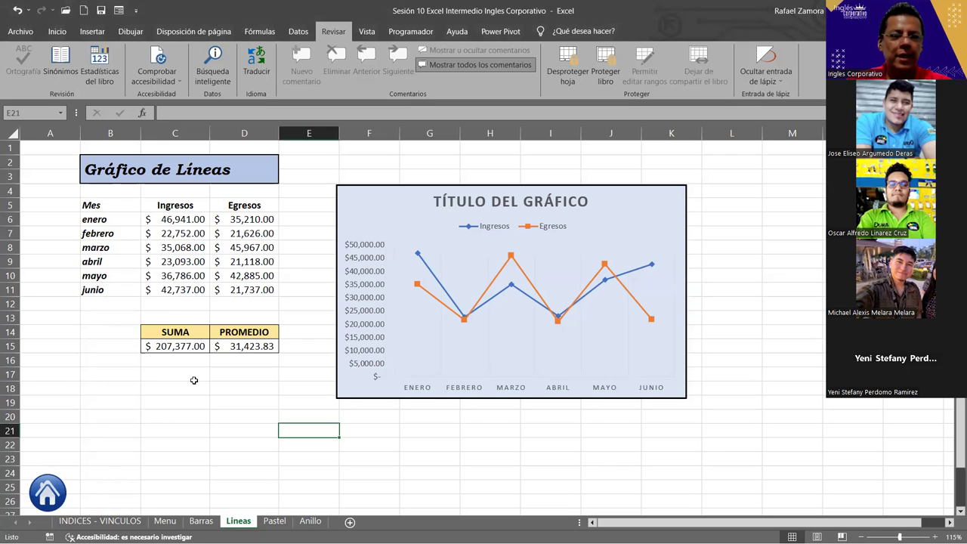
drag(194, 223, 267, 291)
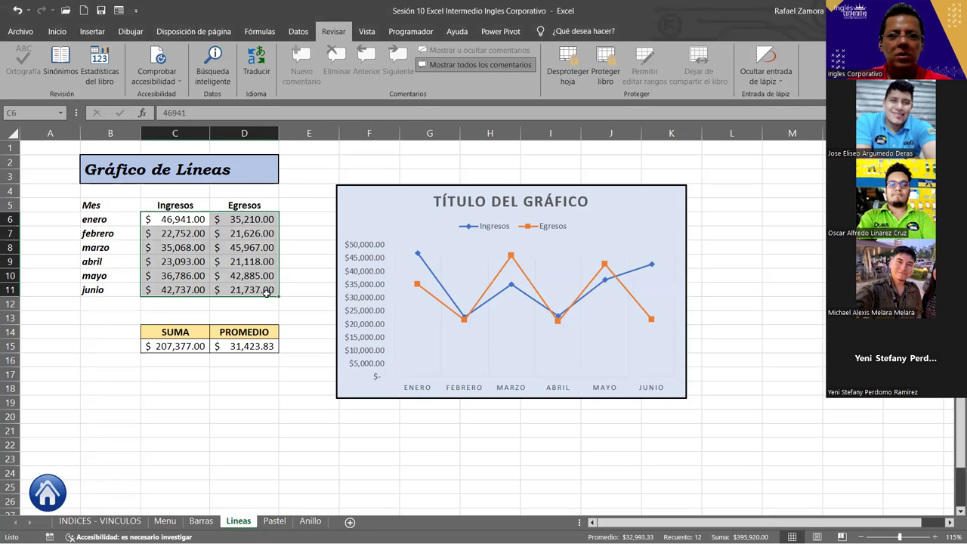
right_click(268, 240)
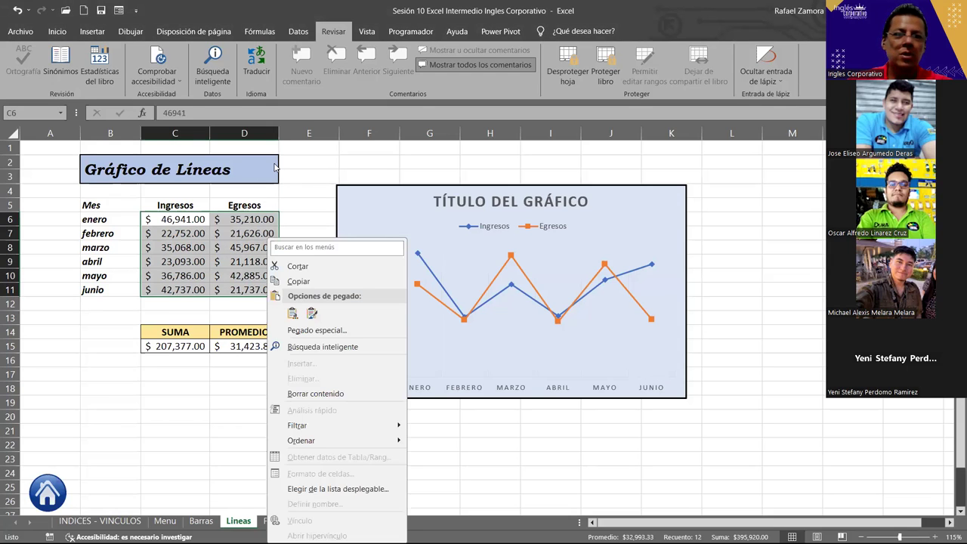
key(Escape)
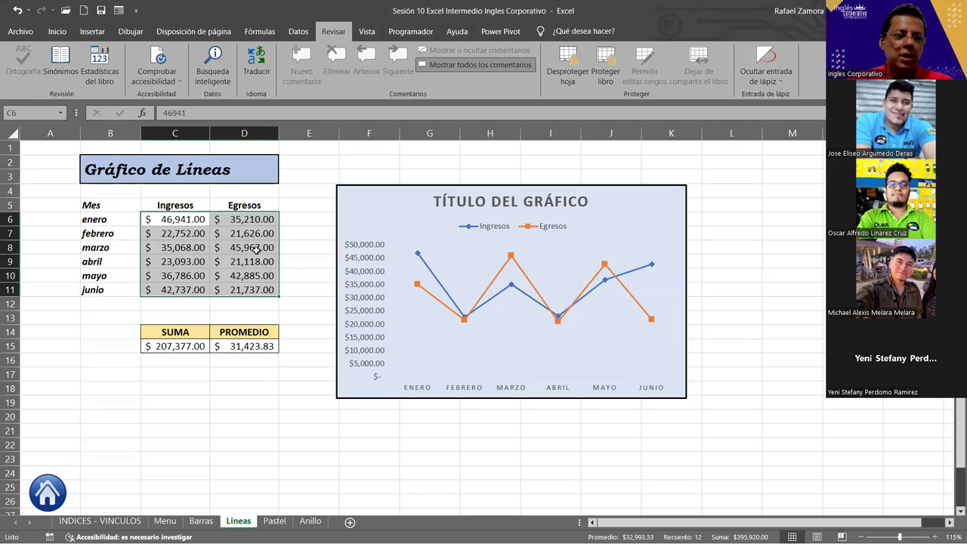
click(210, 259)
drag(185, 215, 257, 292)
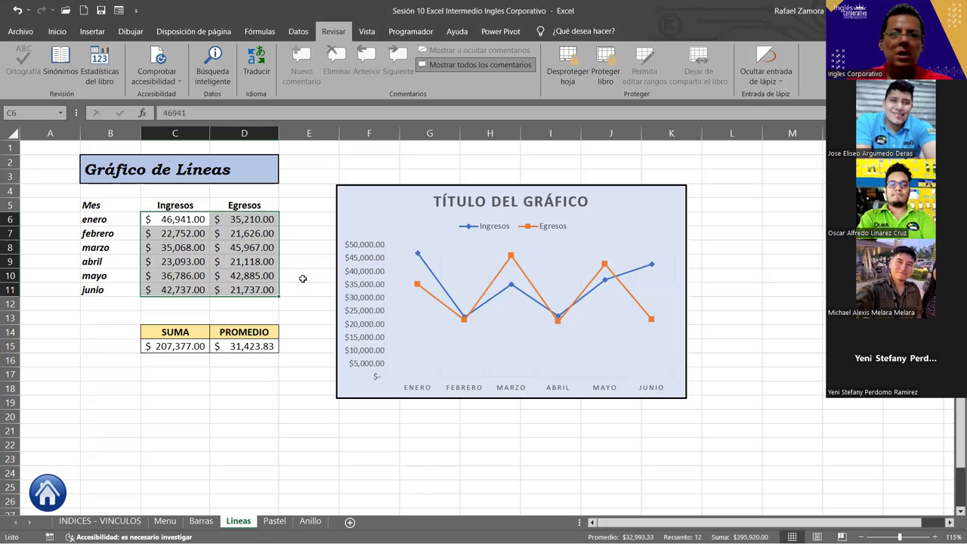
click(331, 215)
drag(195, 217, 253, 282)
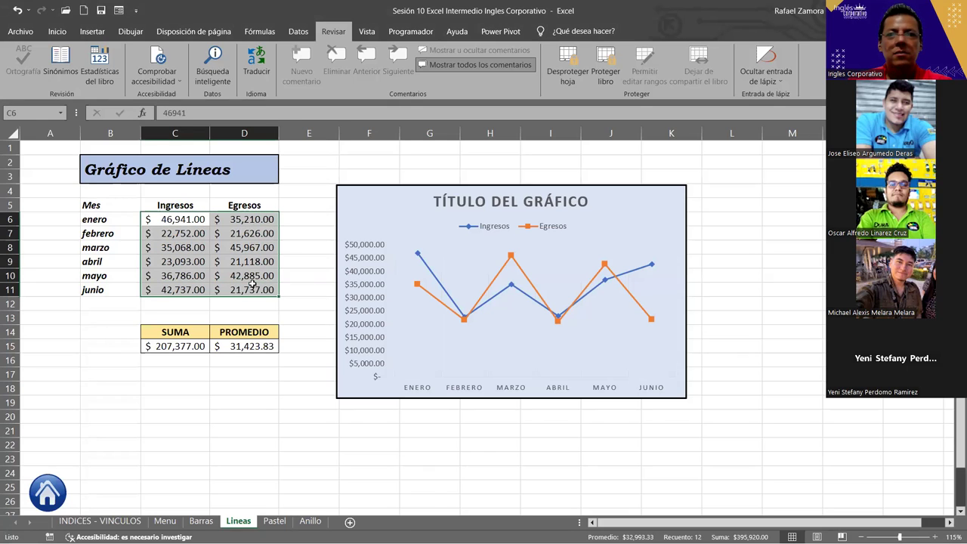
click(732, 190)
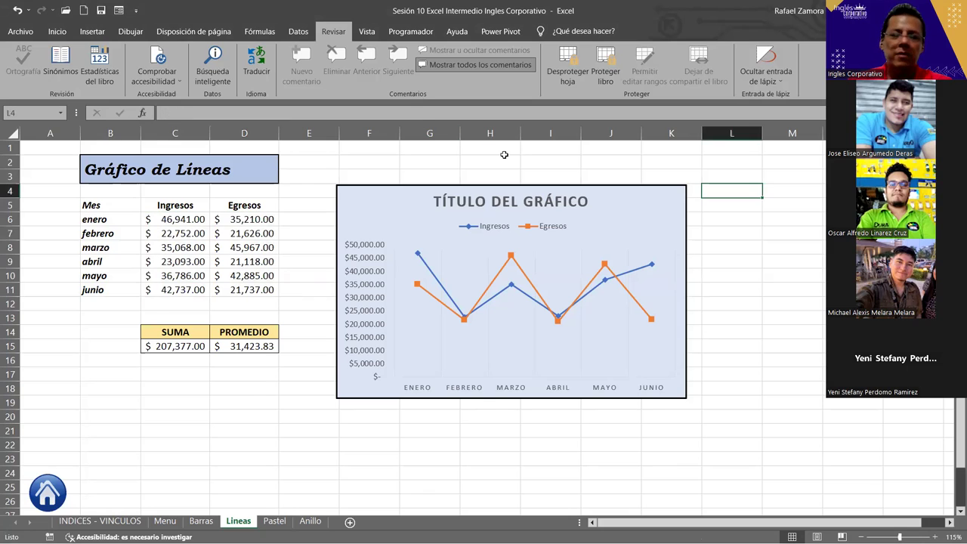
click(748, 304)
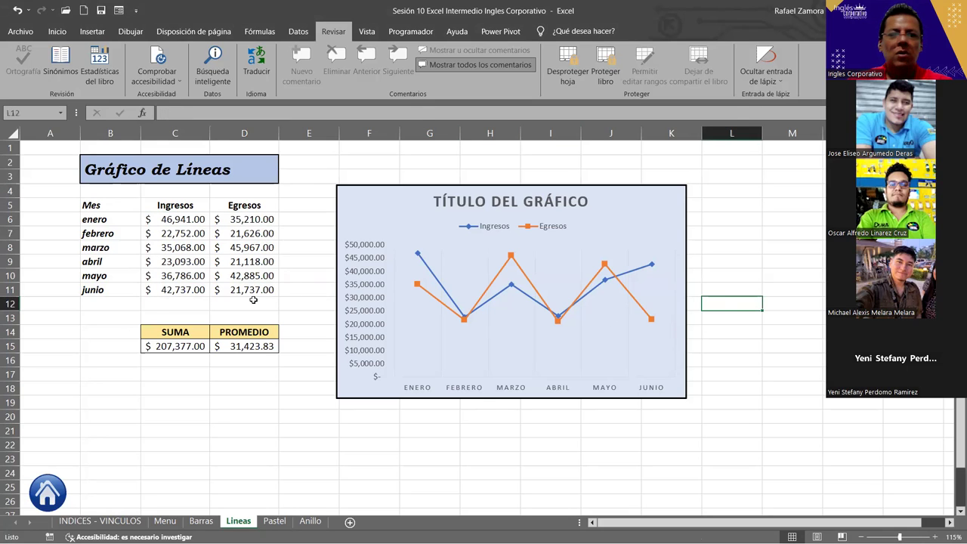
Unprotect the Líneas sheet by entering its password
click(568, 76)
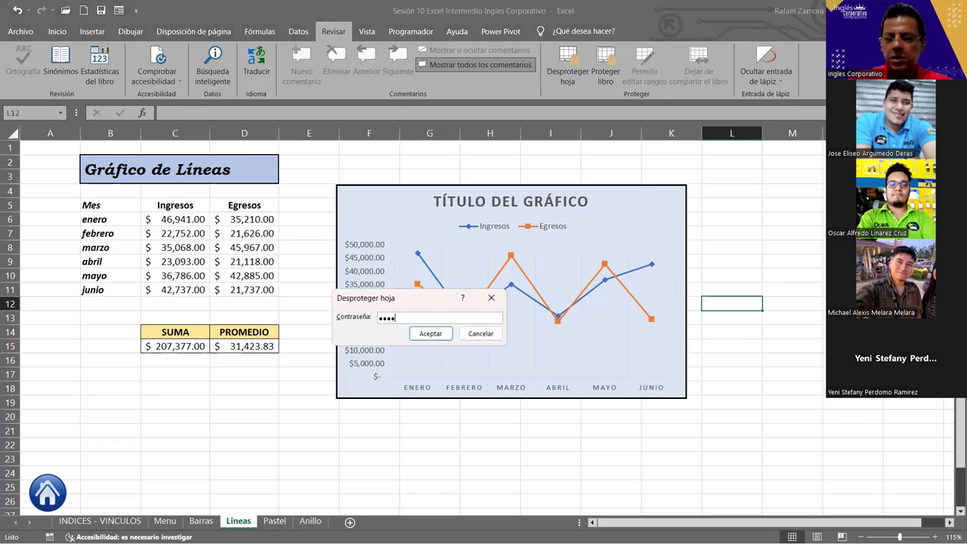
key(Return)
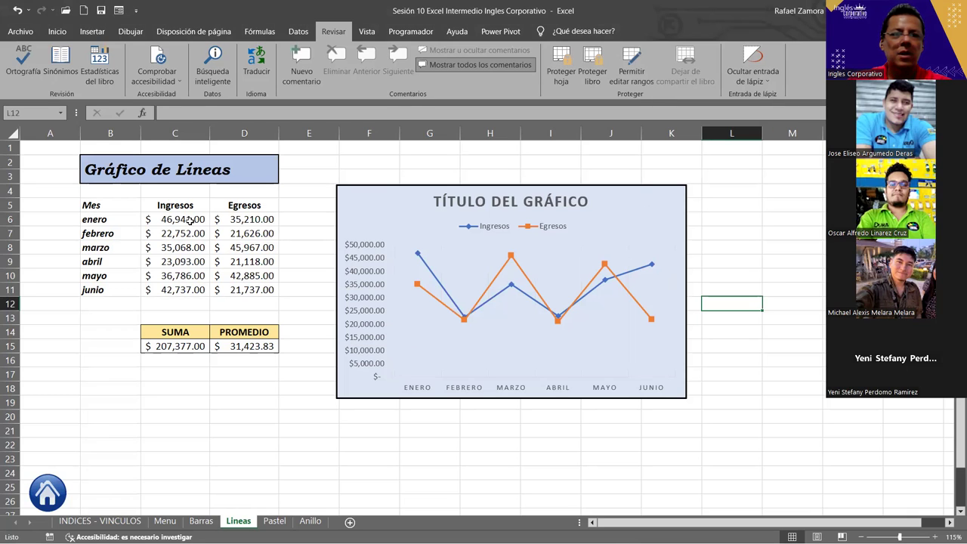
Clear Bloqueada and Oculta on C6:D11 so the Ingresos and Egresos values are unlocked
drag(189, 219, 249, 293)
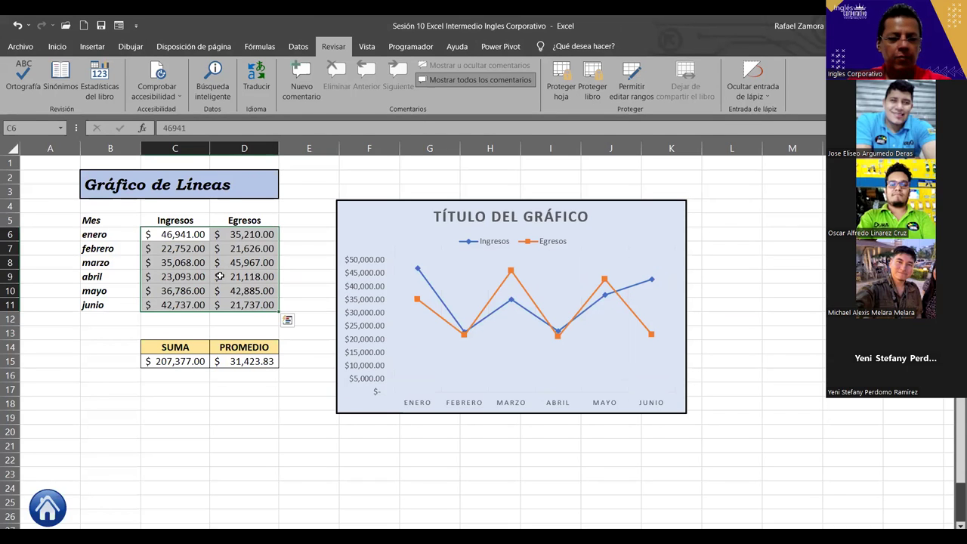
key(ctrl+1)
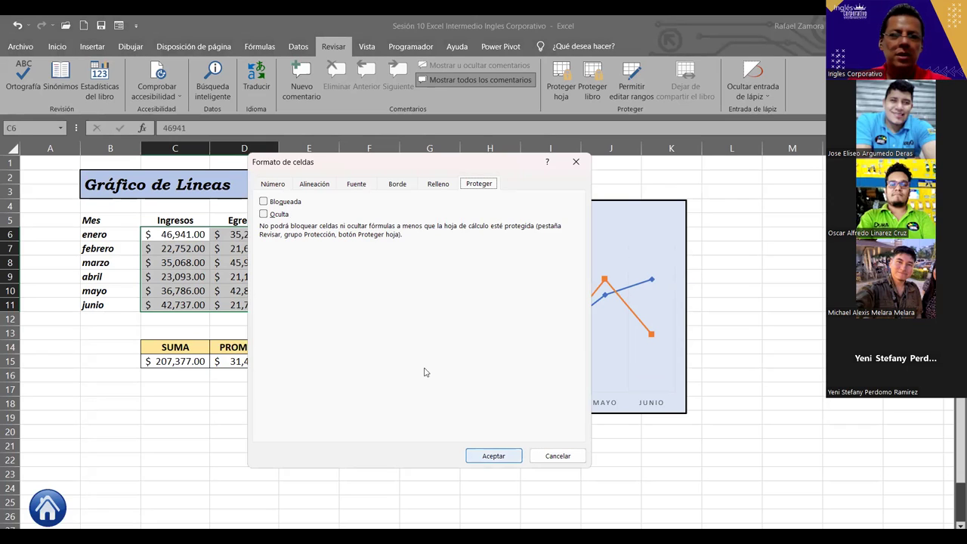
key(Return)
click(202, 179)
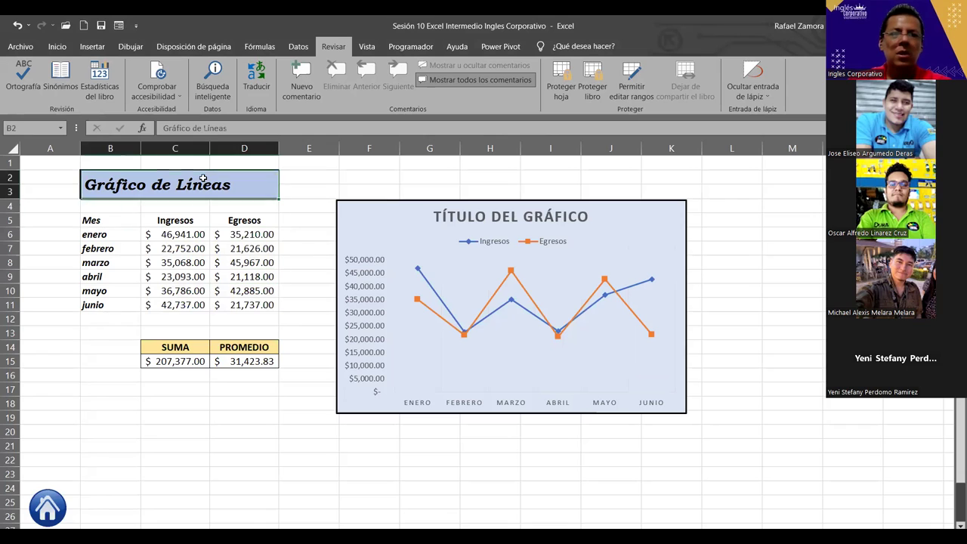
Protect the Líneas sheet with a confirmed password, keeping selection of locked and unlocked cells allowed
click(559, 83)
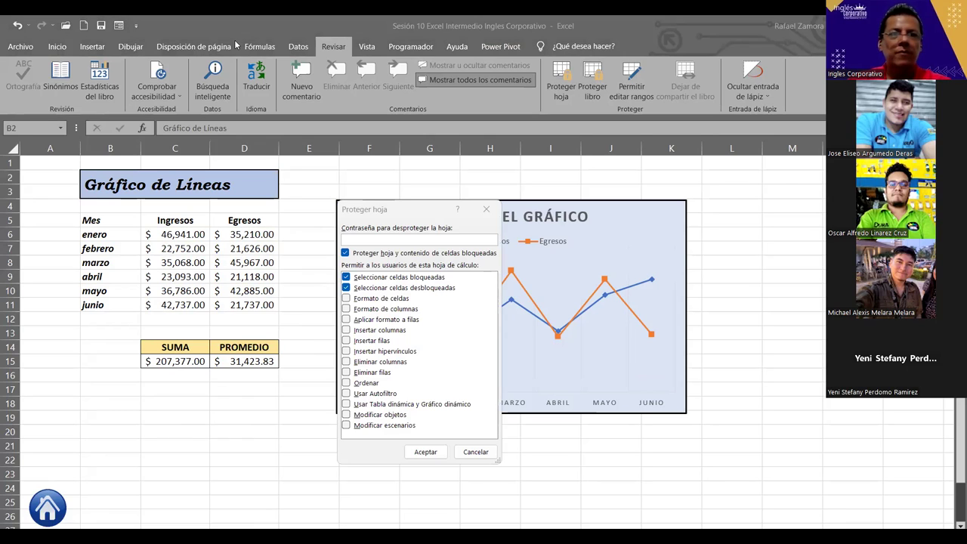
click(419, 239)
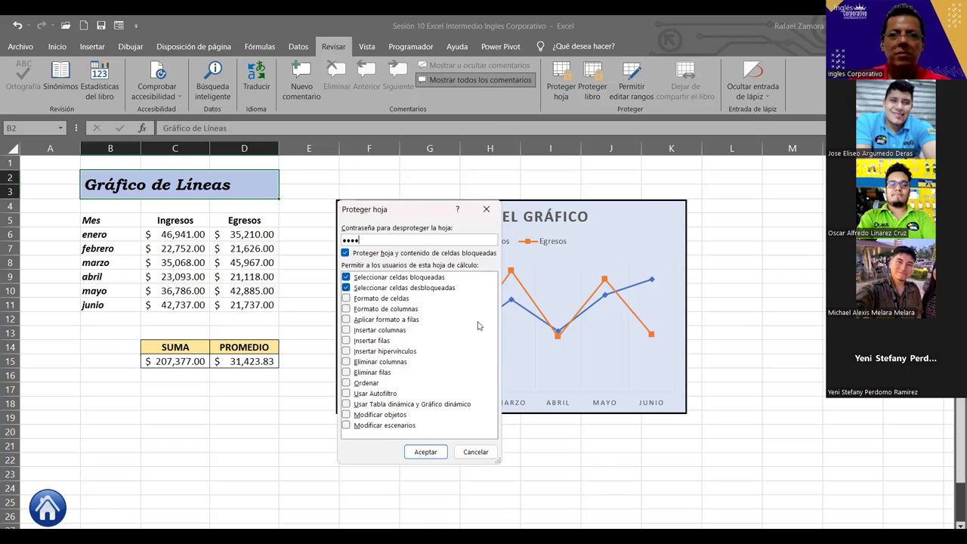
drag(424, 206, 422, 105)
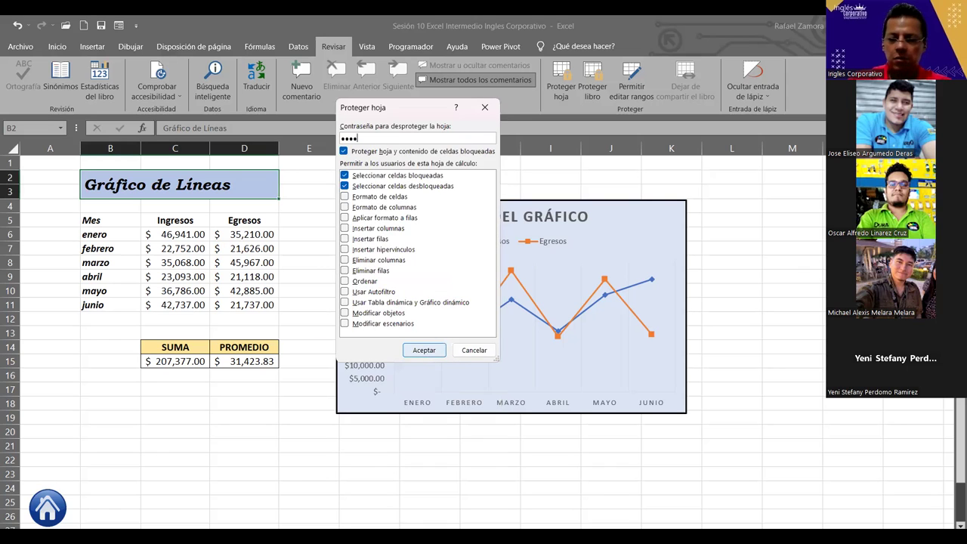
click(425, 352)
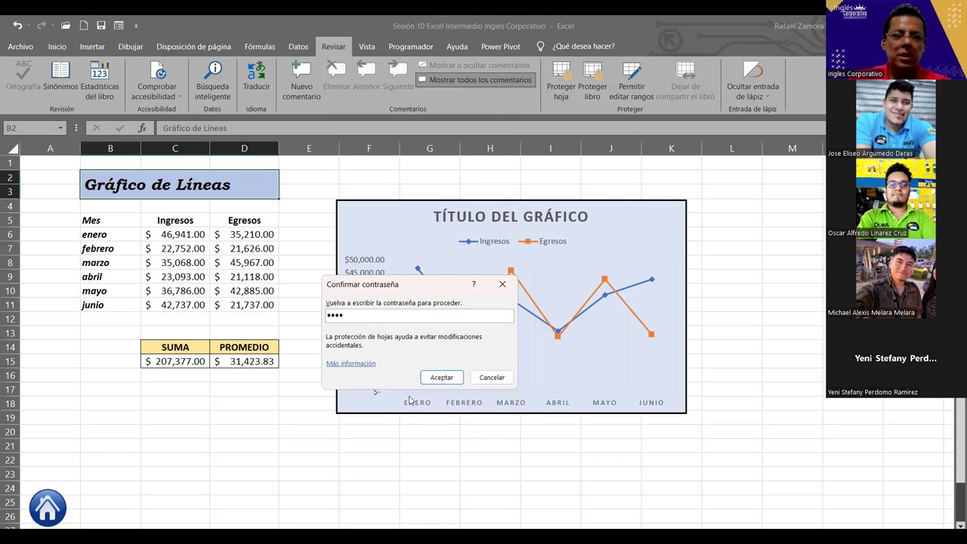
click(442, 377)
click(731, 265)
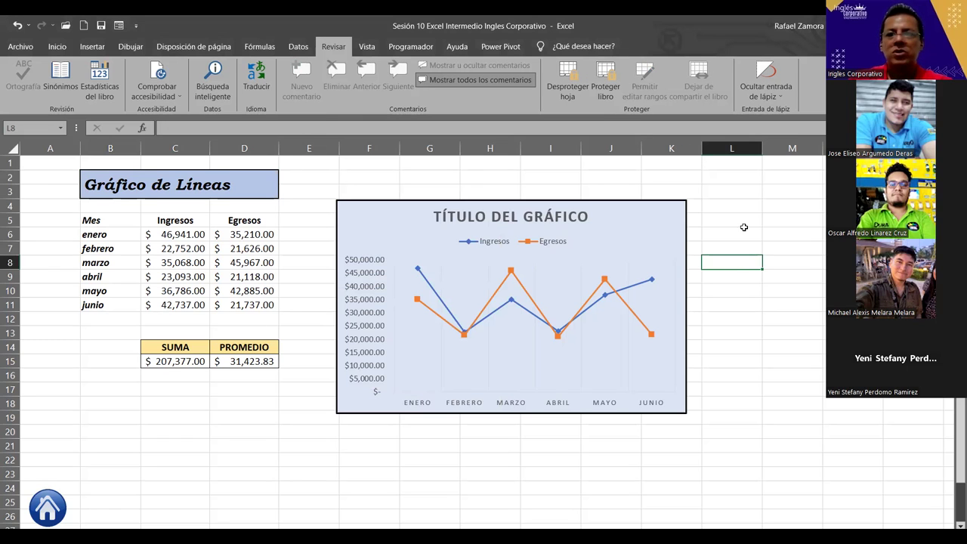
click(610, 176)
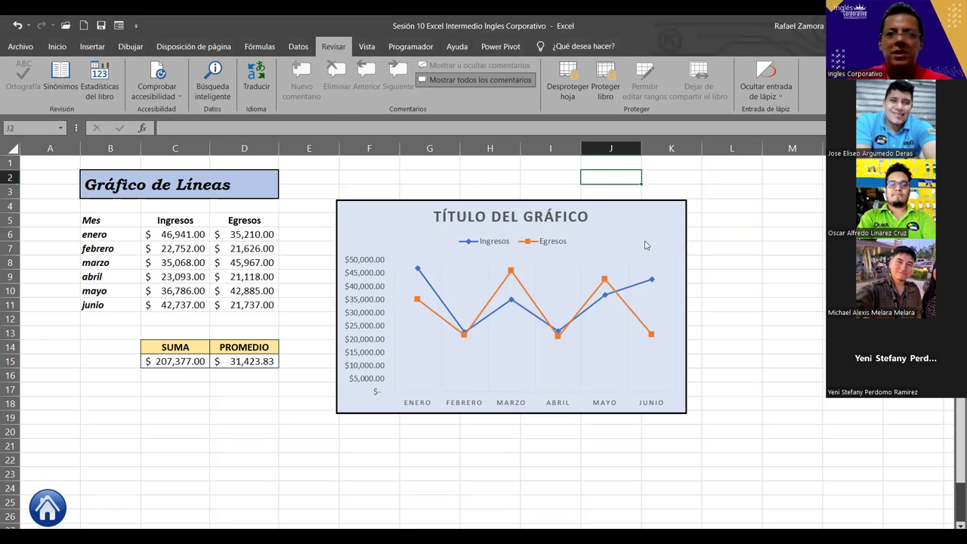
mouse_move(605, 279)
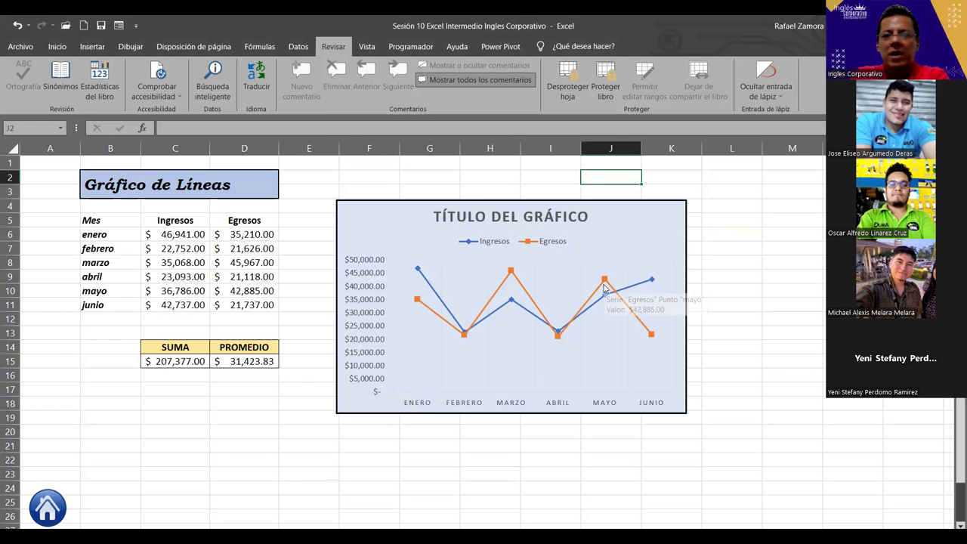
click(469, 179)
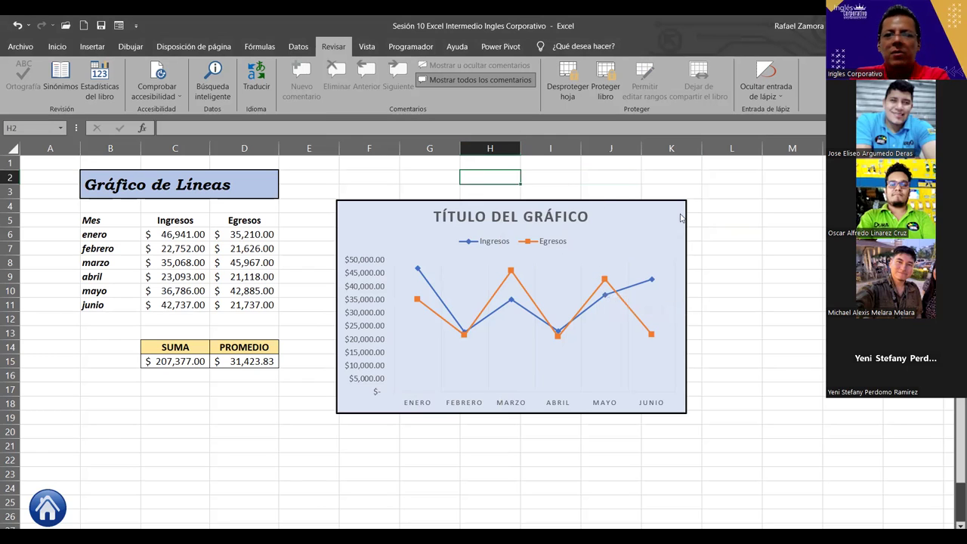
click(724, 215)
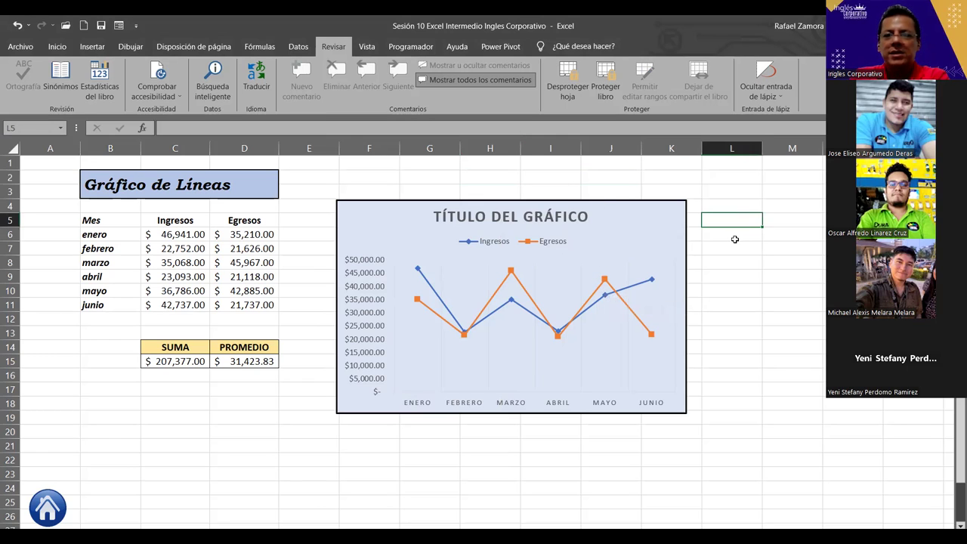
double_click(719, 443)
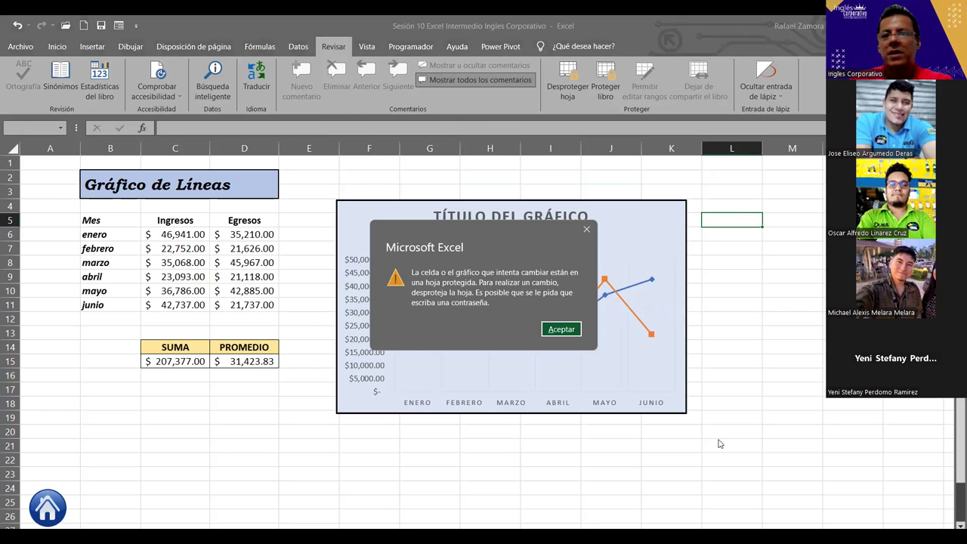
key(Return)
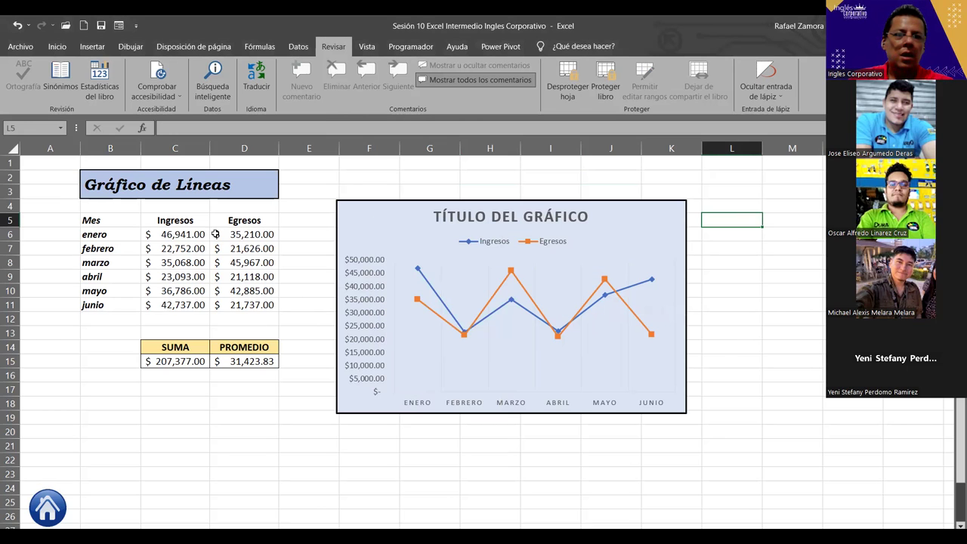
click(199, 234)
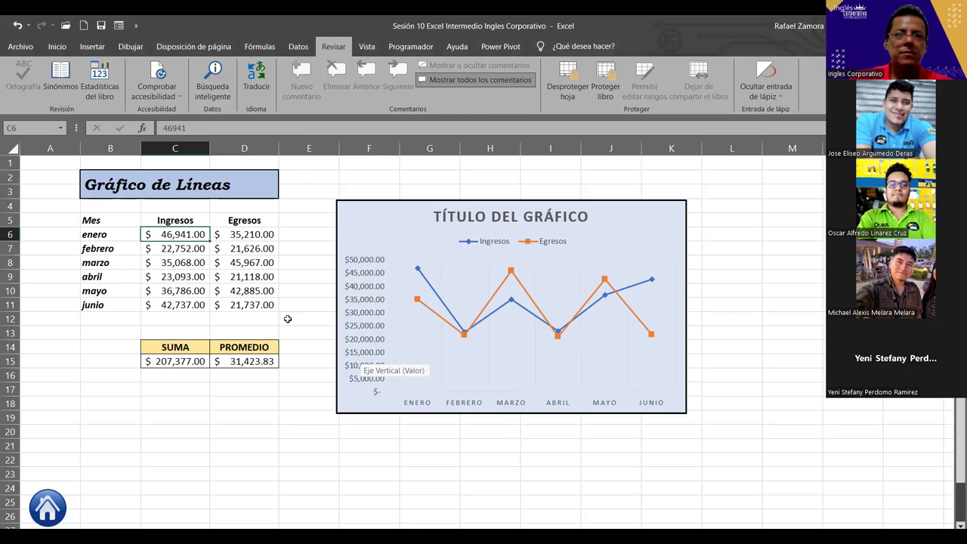
Edit the enero Ingresos value in C6, then check the SUMA and PROMEDIO formulas in C15 and D15
double_click(187, 233)
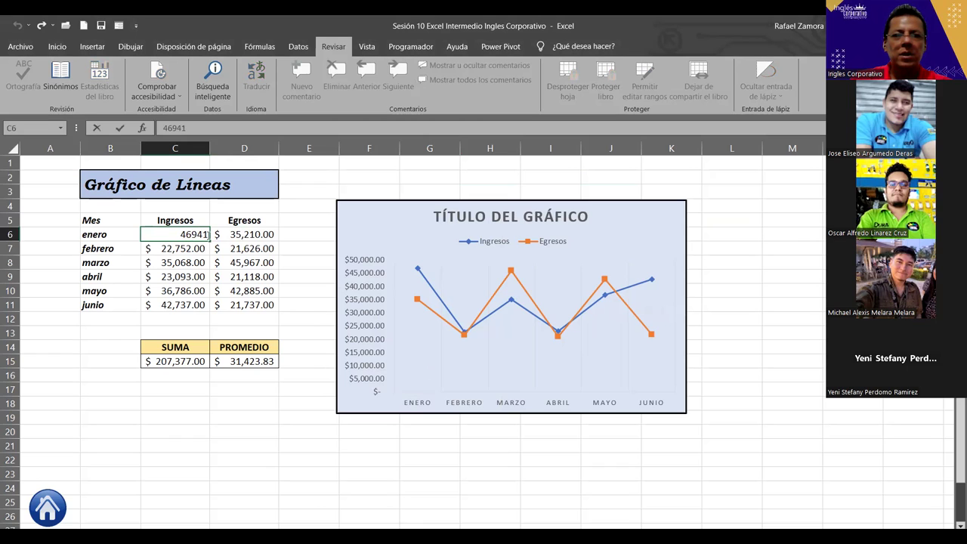
key(BackSpace)
key(BackSpace)
text(10)
key(Return)
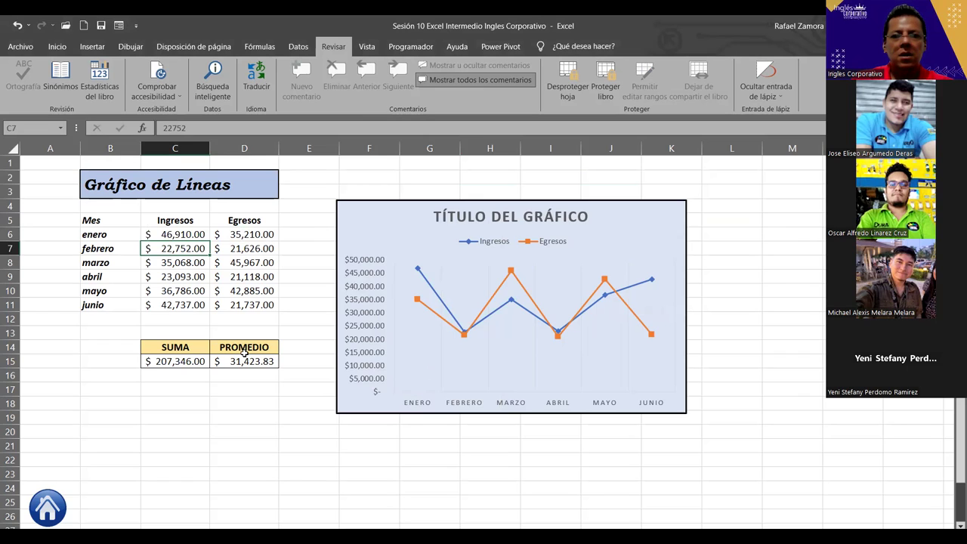
click(185, 362)
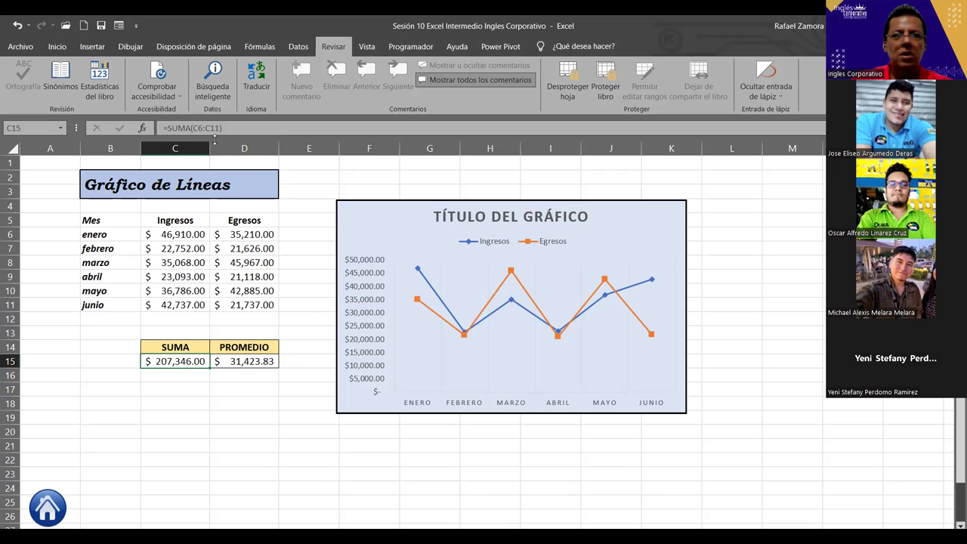
click(240, 357)
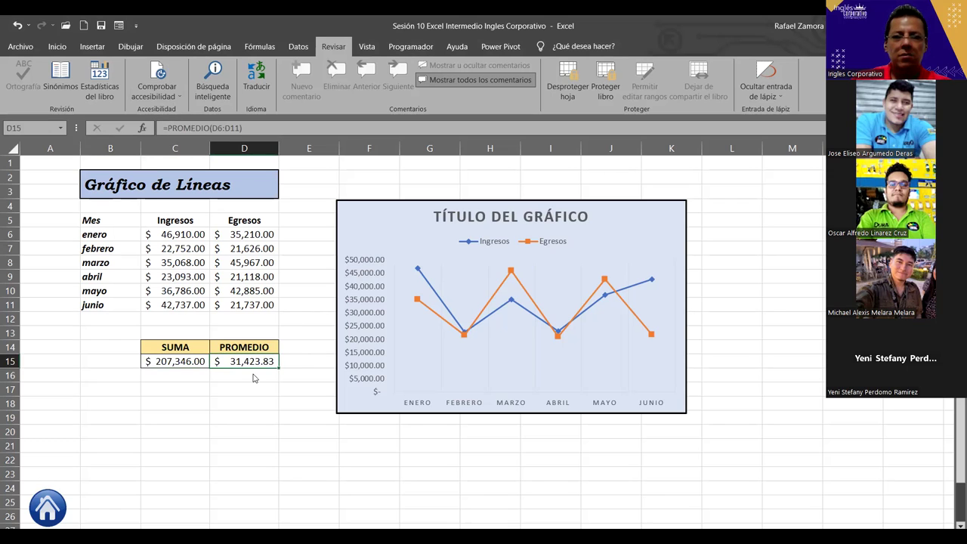
Dismiss the locked-cell warning and enter 33,000 as May's Egresos in D10
click(486, 393)
key(Return)
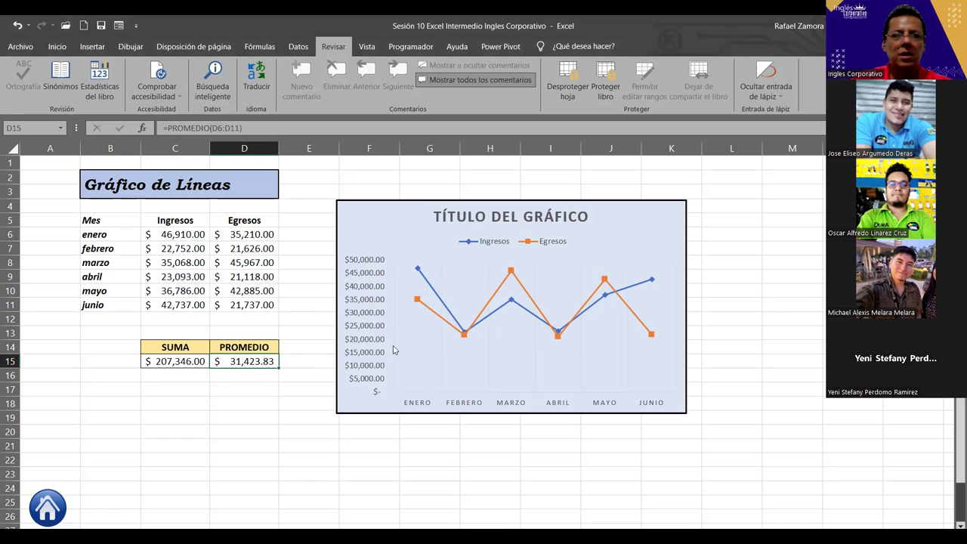
click(259, 293)
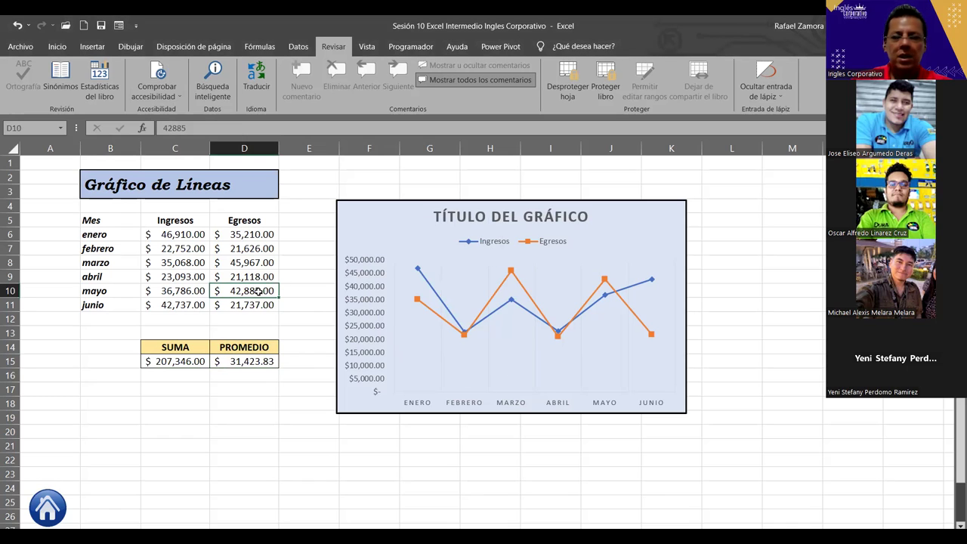
text(3,)
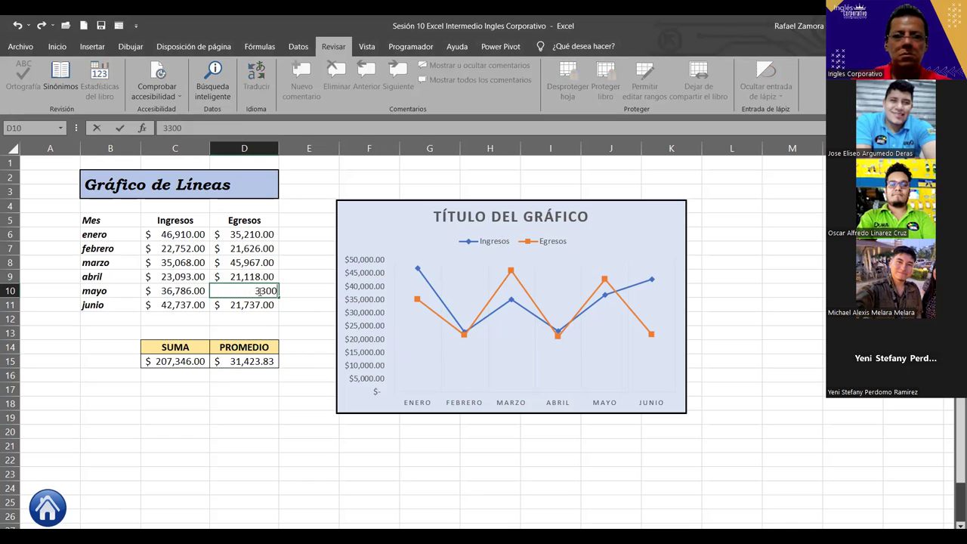
text(0)
key(Return)
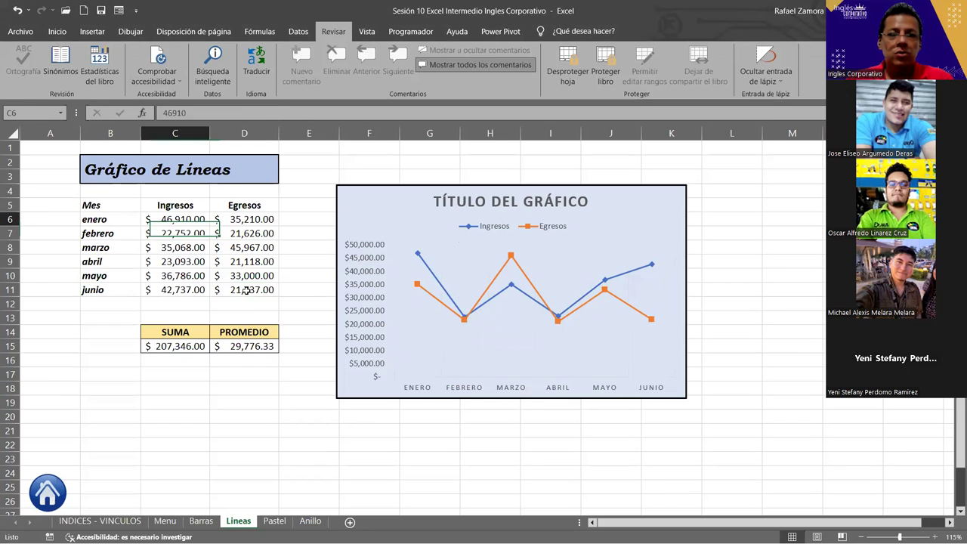
Select the monthly figures, then the empty cells below the totals
drag(175, 219, 246, 290)
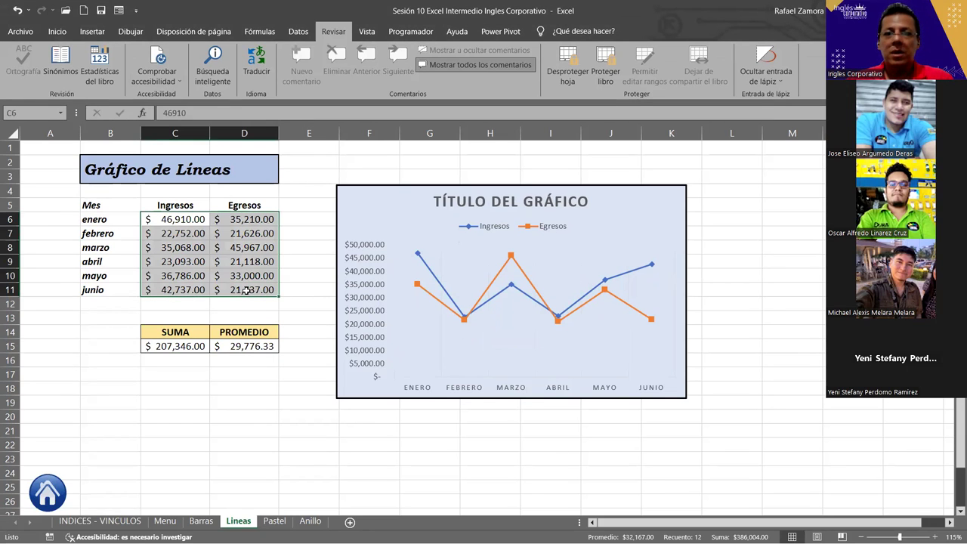
click(260, 428)
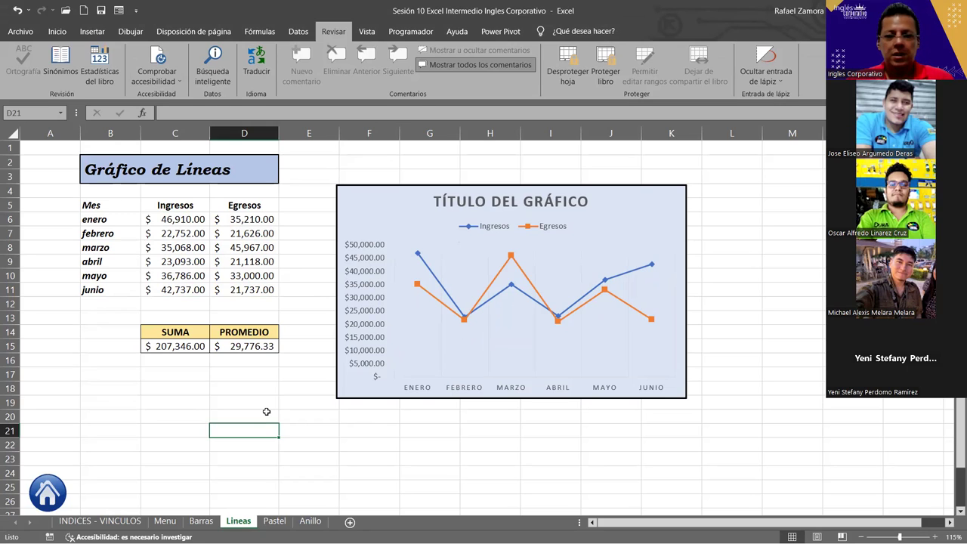
click(306, 360)
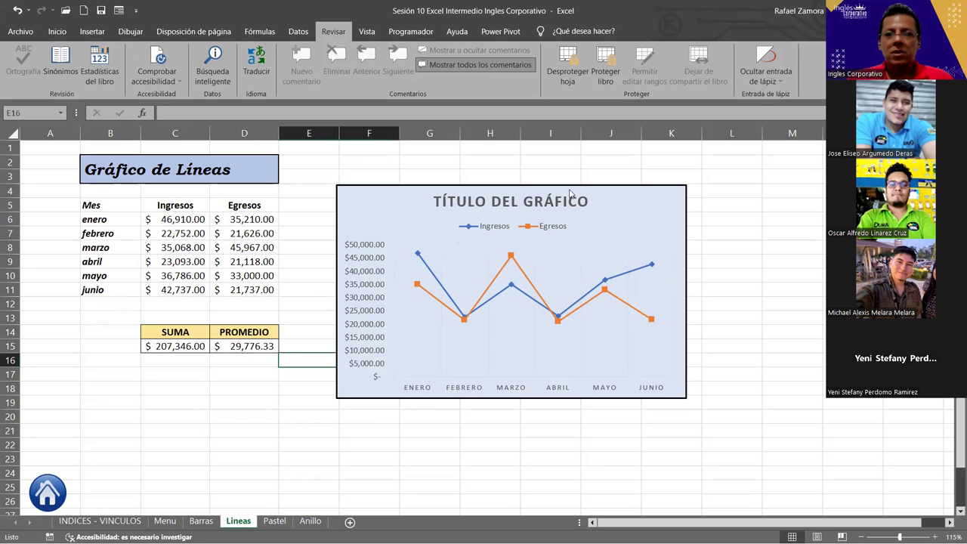
drag(205, 389, 250, 374)
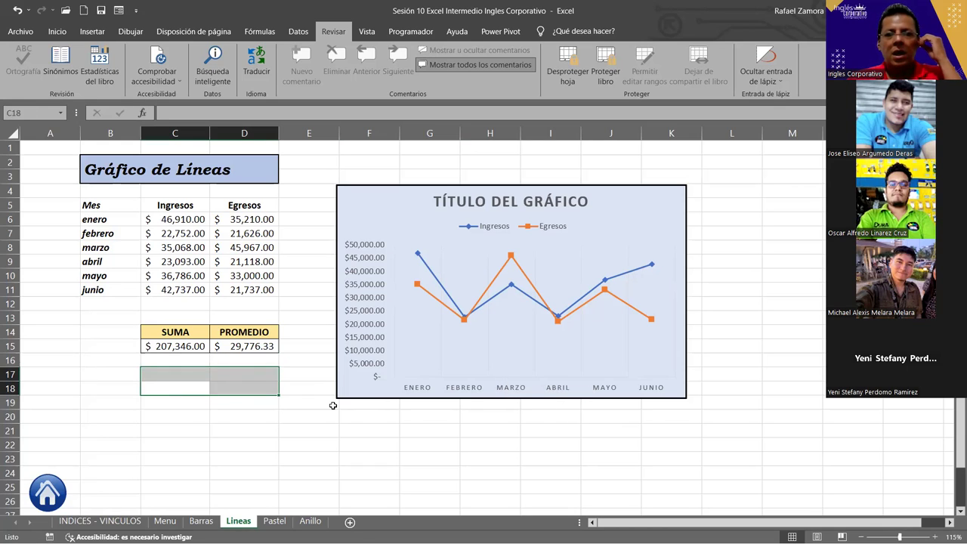
click(287, 415)
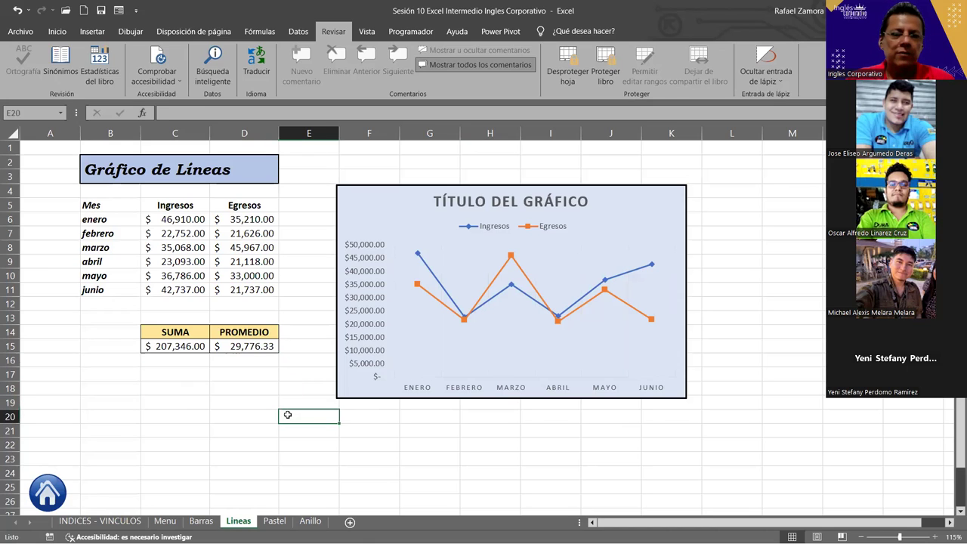
Compare the SUMA formula in C15 with the PROMEDIO formula in D15, then start unprotecting the sheet
click(177, 346)
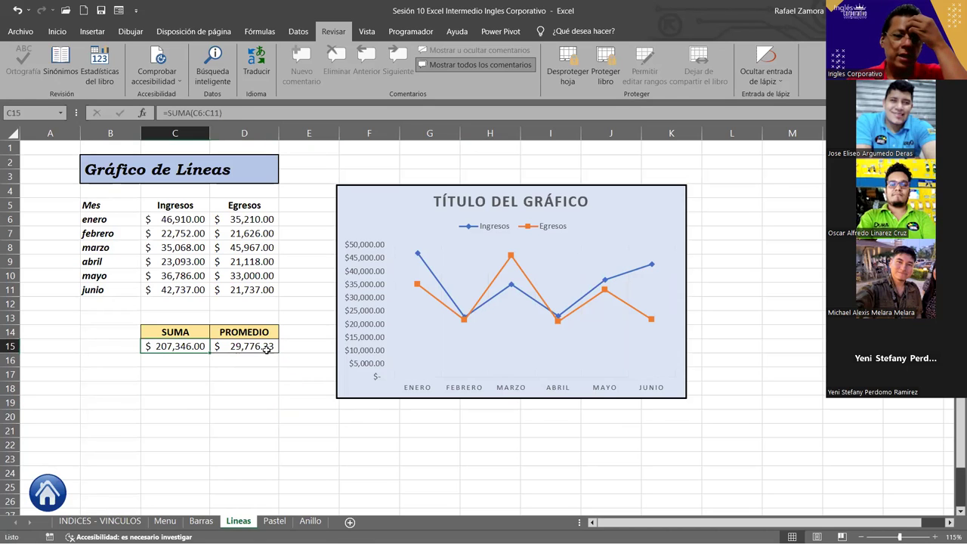
click(236, 350)
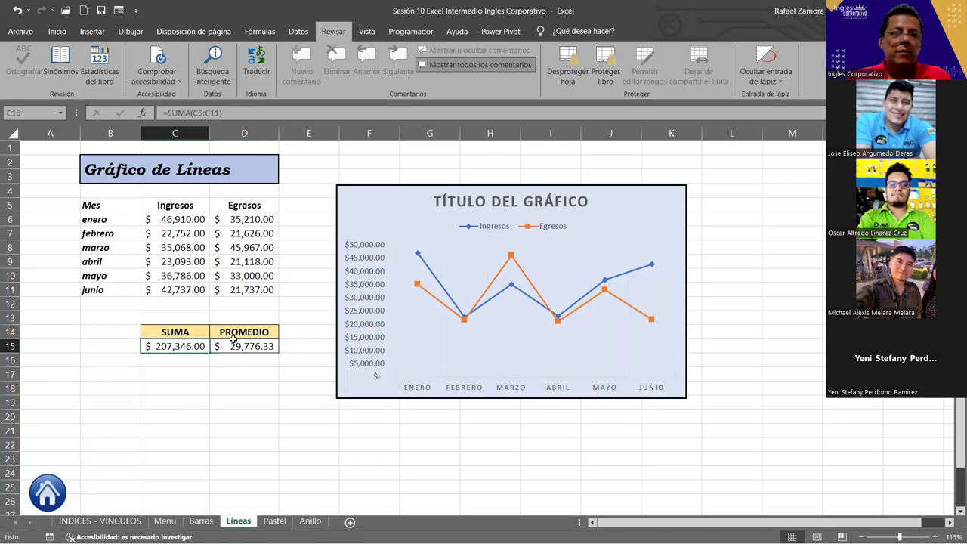
click(194, 345)
click(261, 347)
click(199, 346)
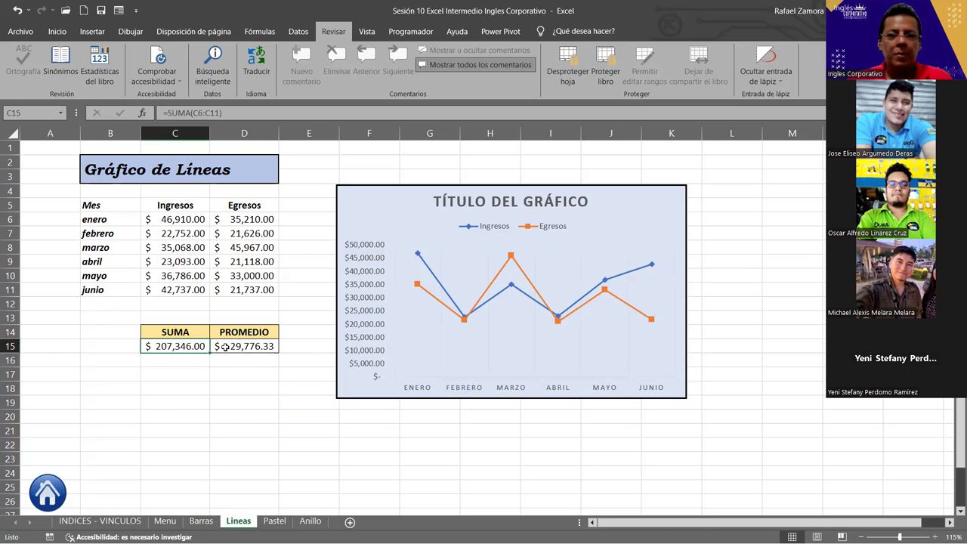
click(246, 350)
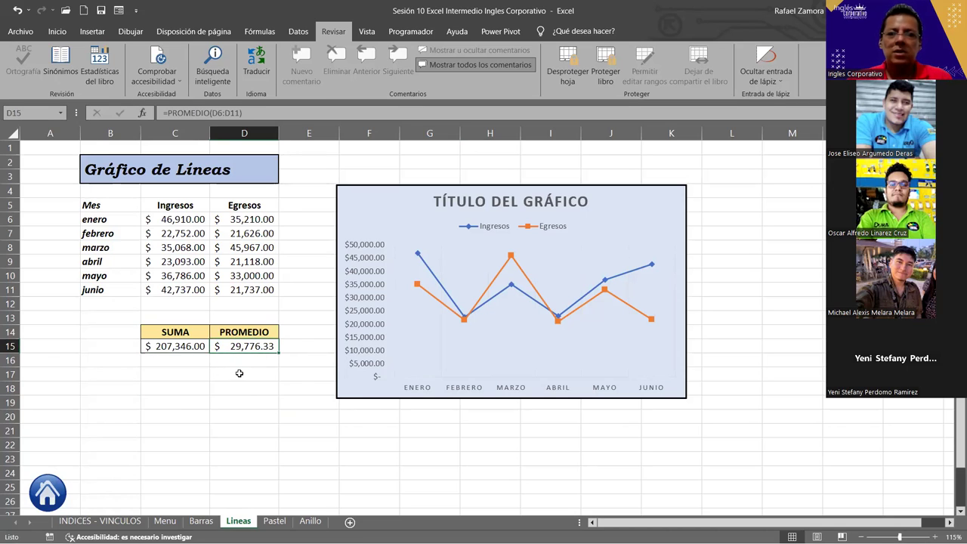
click(239, 374)
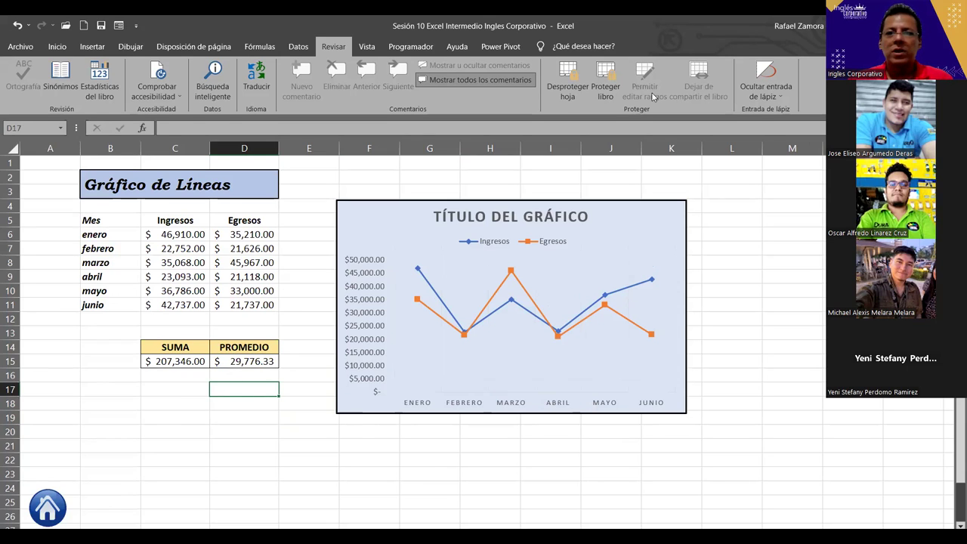
click(572, 73)
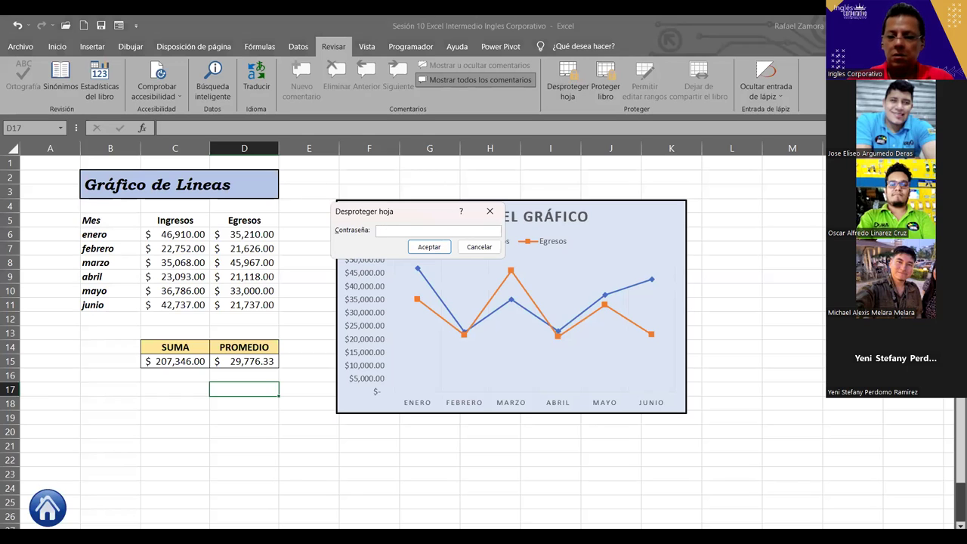
Enter the password to unprotect the Líneas sheet, then select the totals C15:D15 and the whole sheet
key(Return)
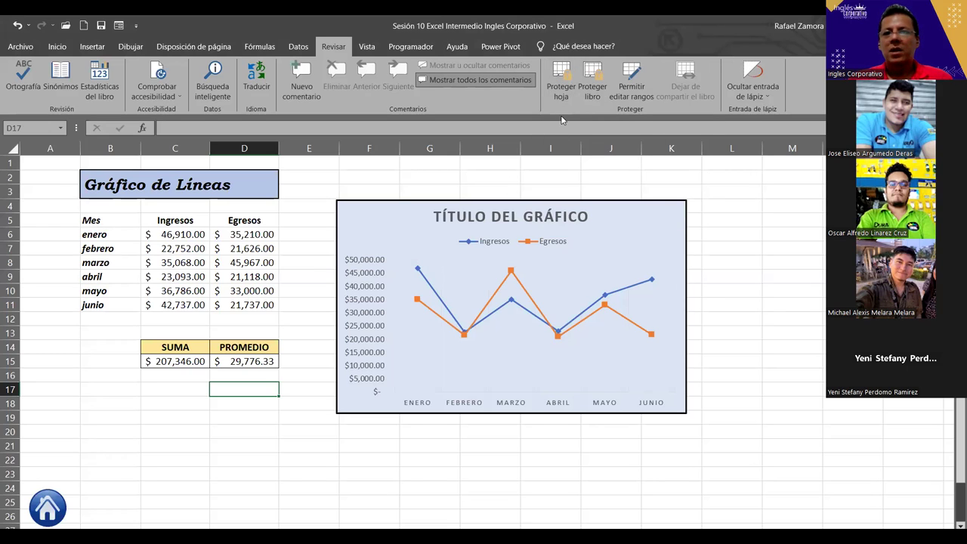
click(168, 363)
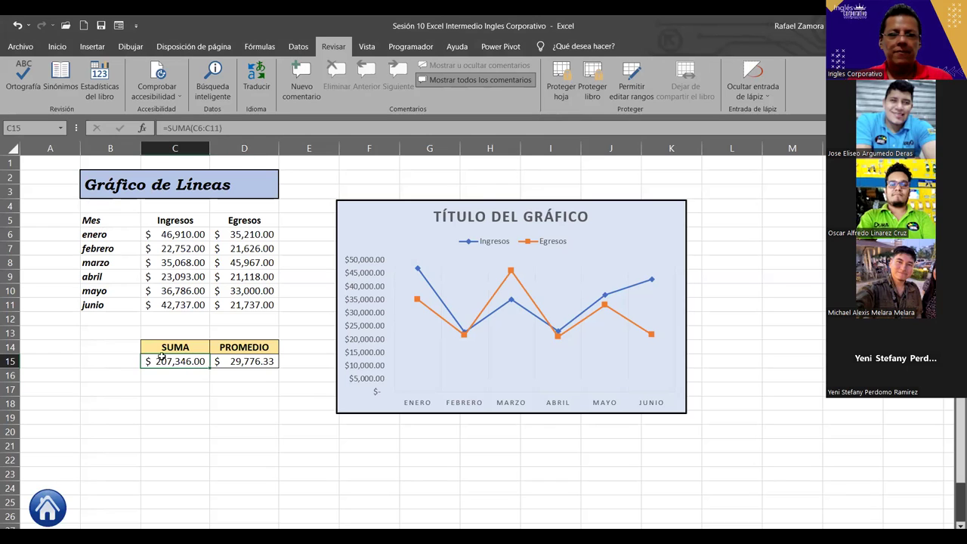
drag(161, 364, 240, 362)
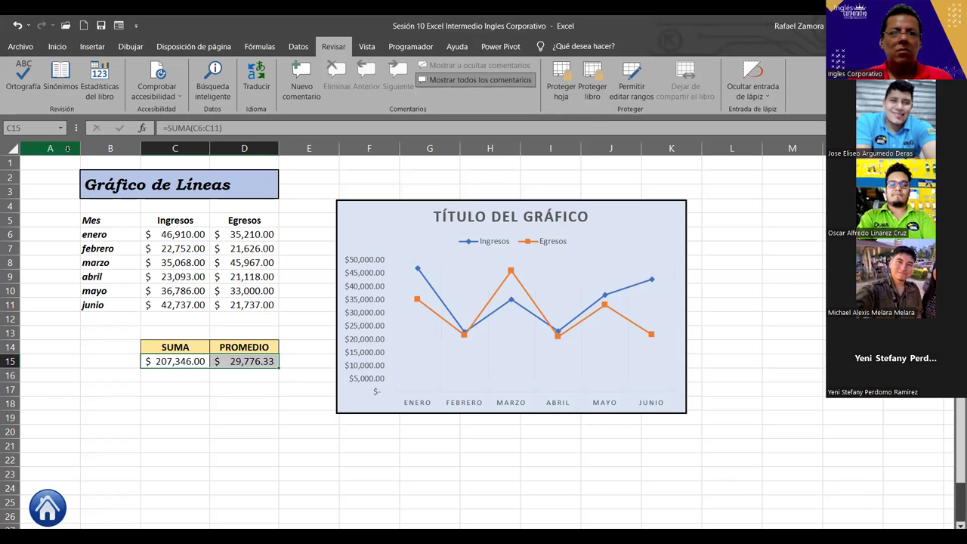
click(10, 152)
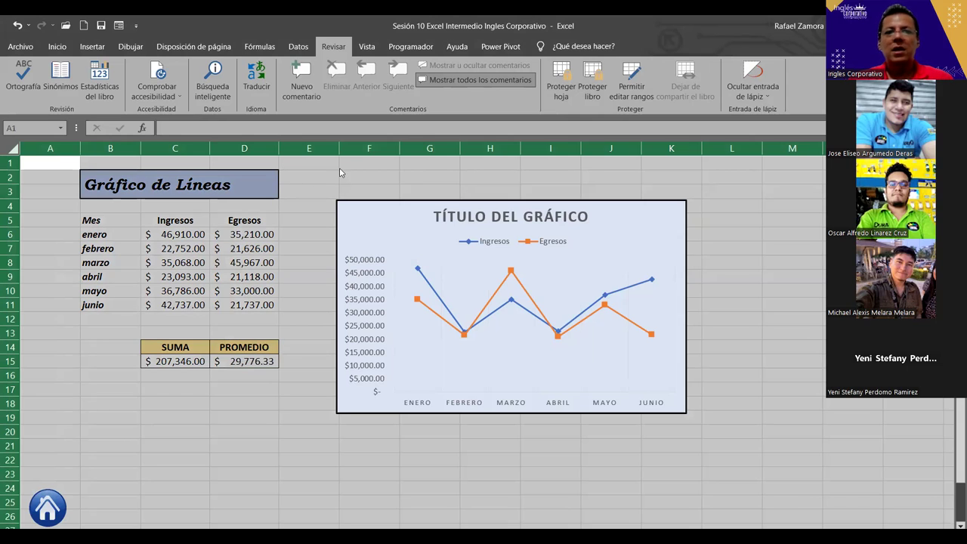
Mark every cell's formulas as Oculta and review the C6:D11 figures' protection settings unchanged
key(ctrl+1)
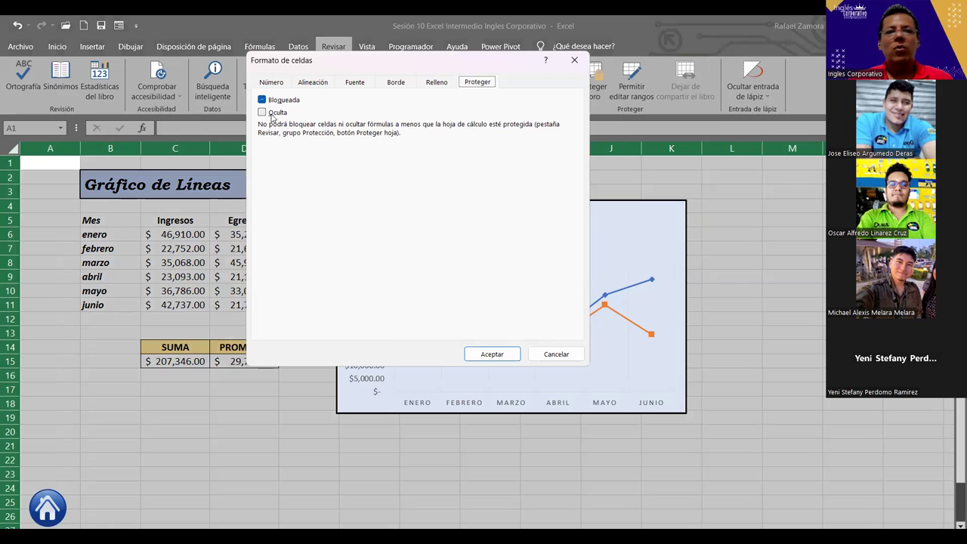
click(272, 115)
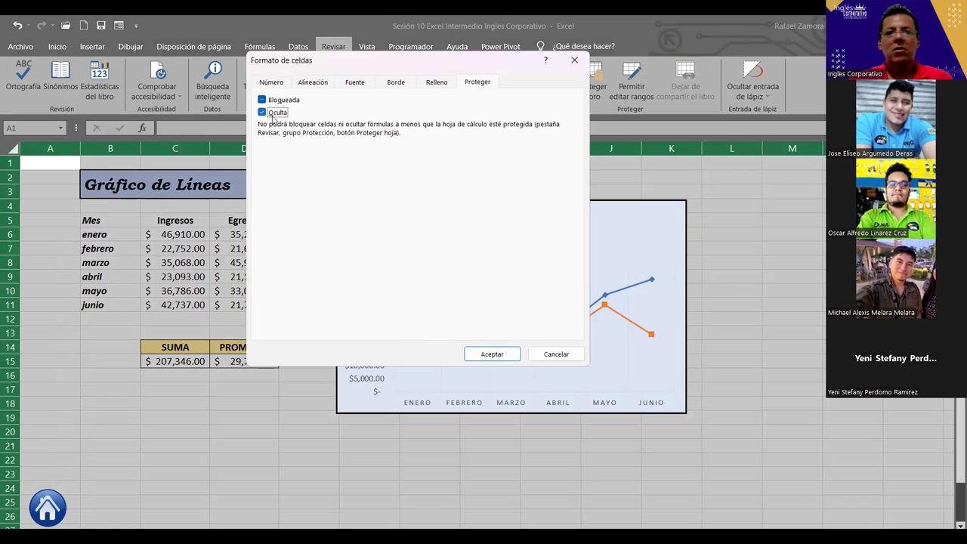
click(492, 354)
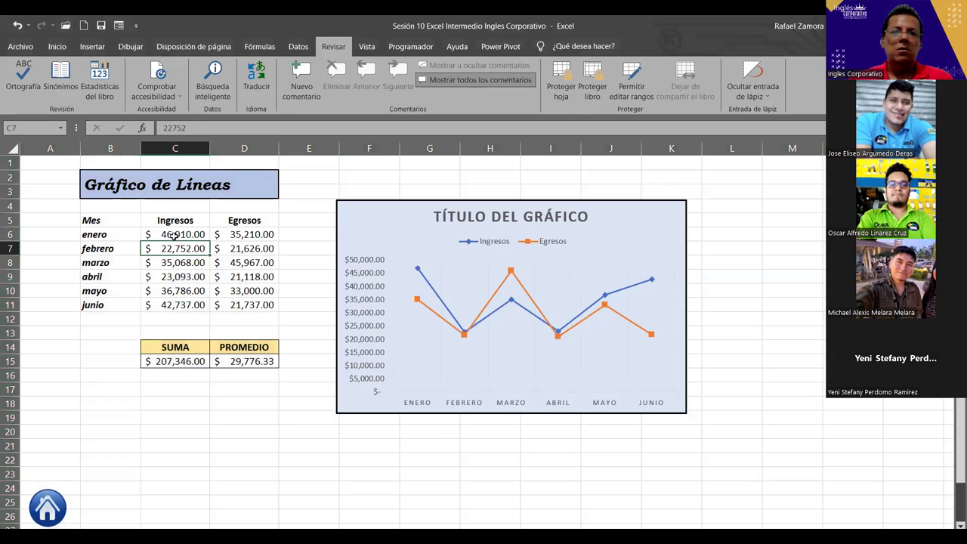
drag(172, 235, 234, 297)
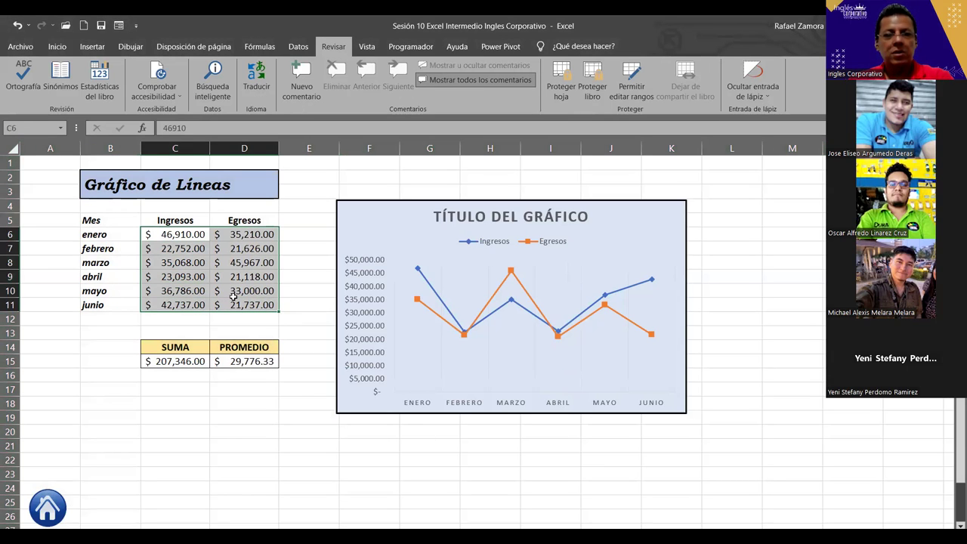
key(ctrl+1)
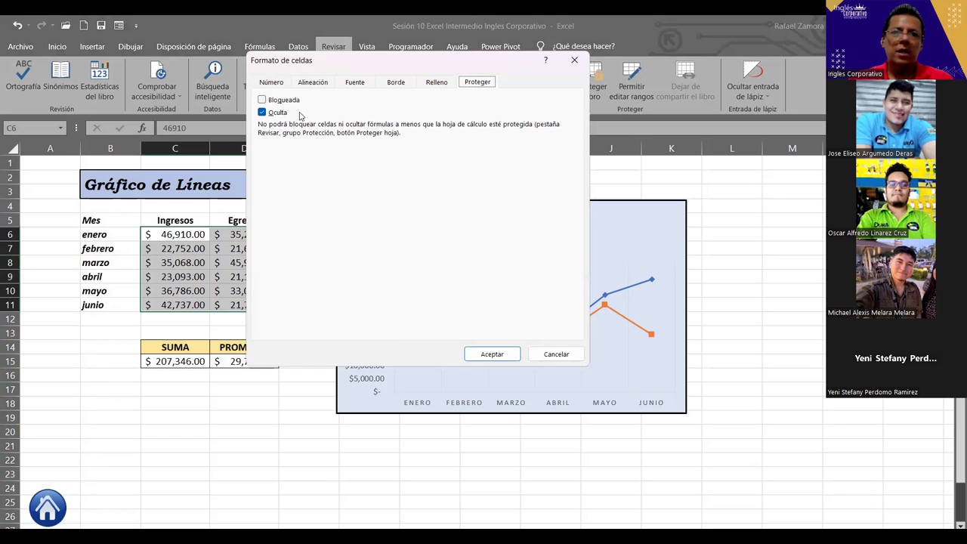
click(557, 352)
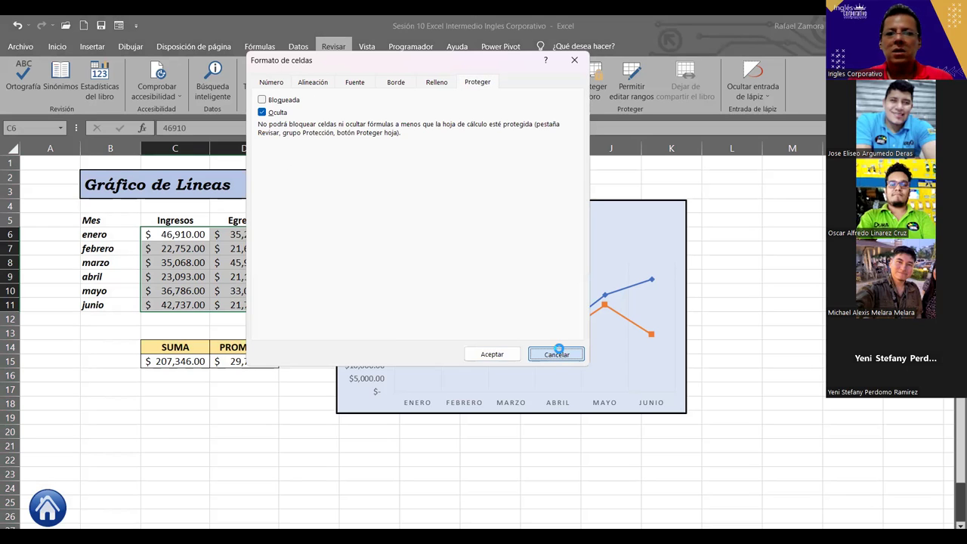
click(244, 417)
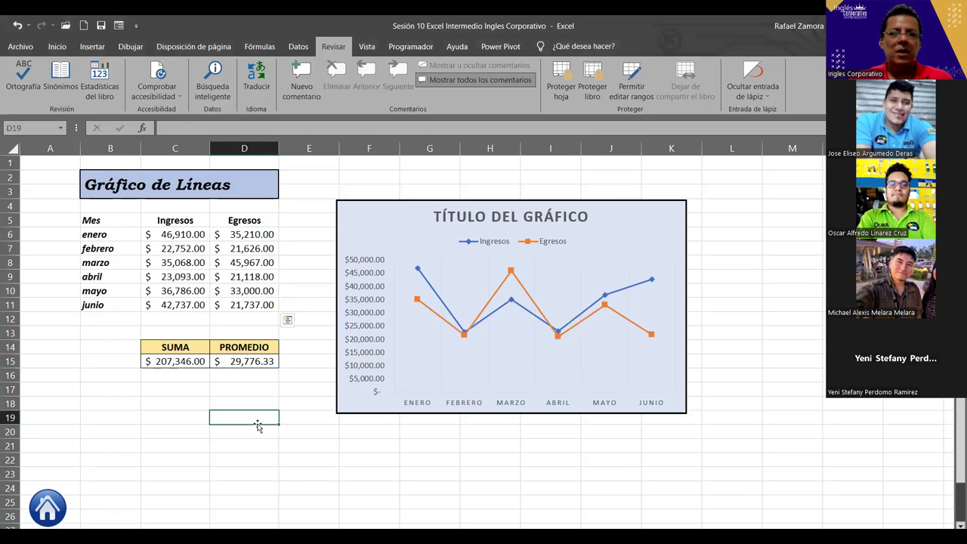
Protect the Líneas sheet with a new password and confirm it
click(562, 89)
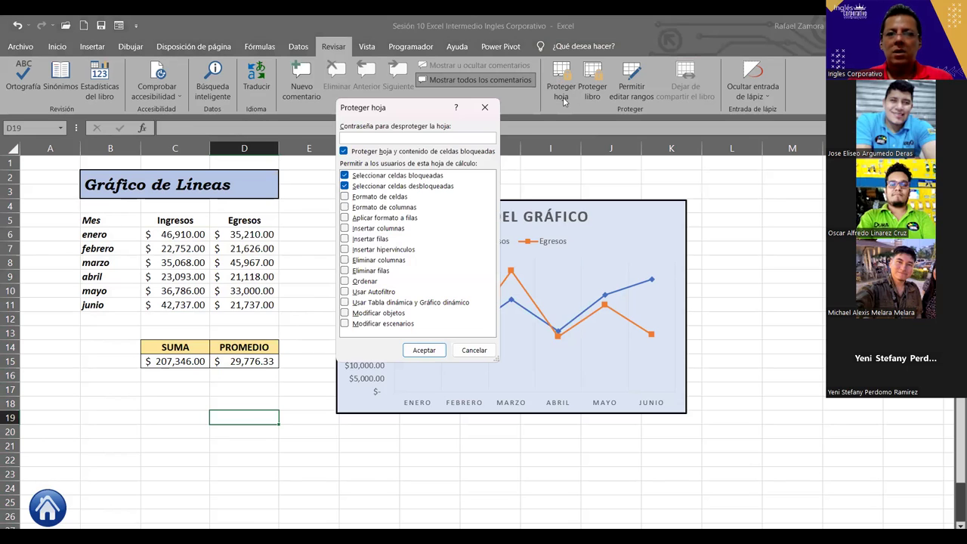
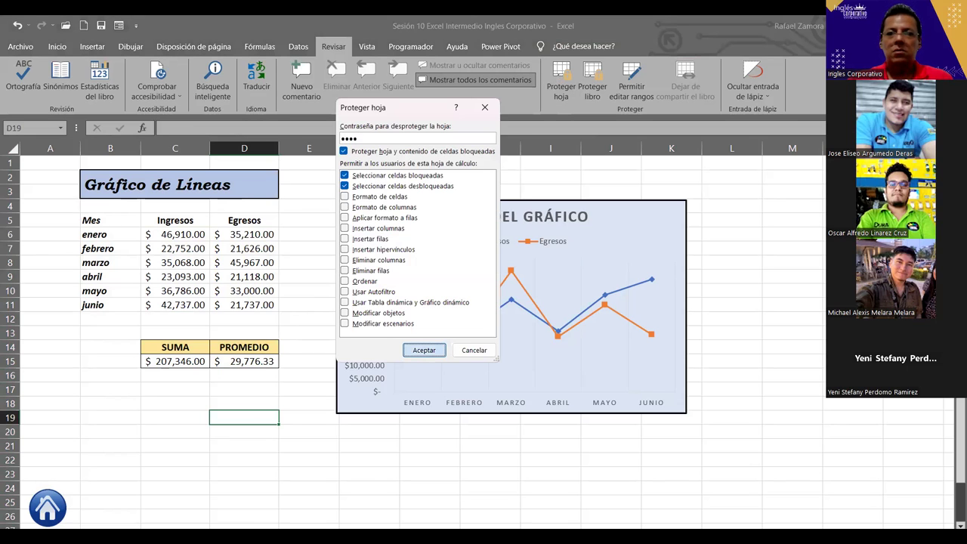
key(Return)
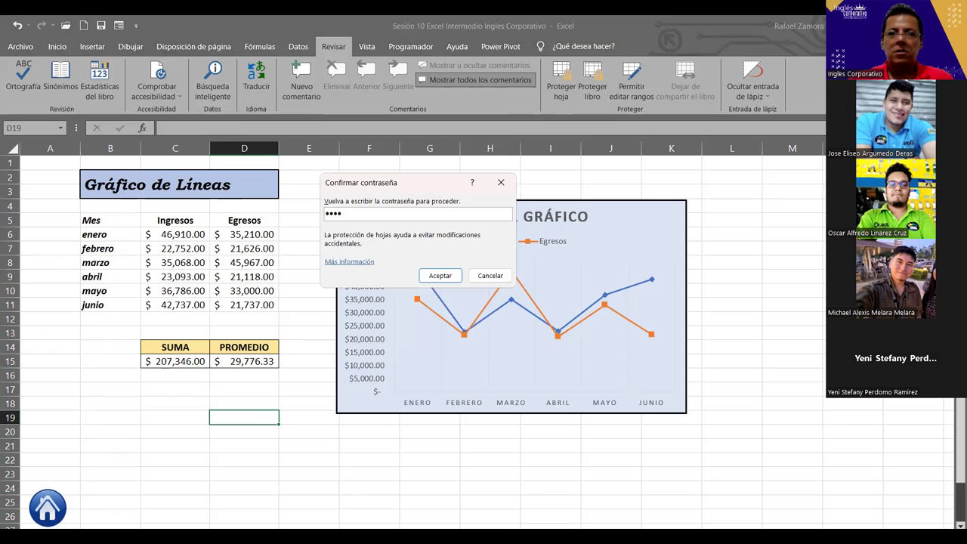
key(Return)
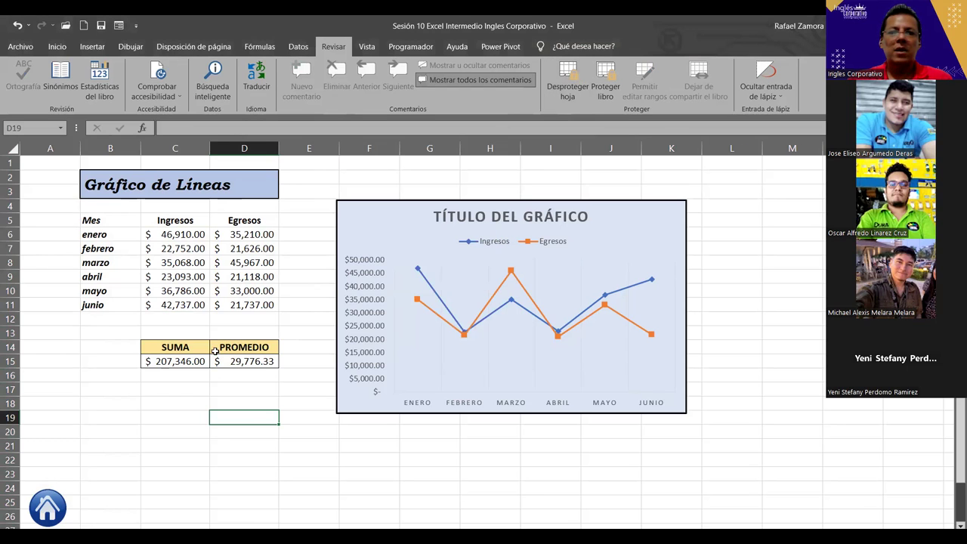
click(195, 361)
click(216, 362)
click(213, 361)
click(195, 361)
click(253, 391)
click(254, 362)
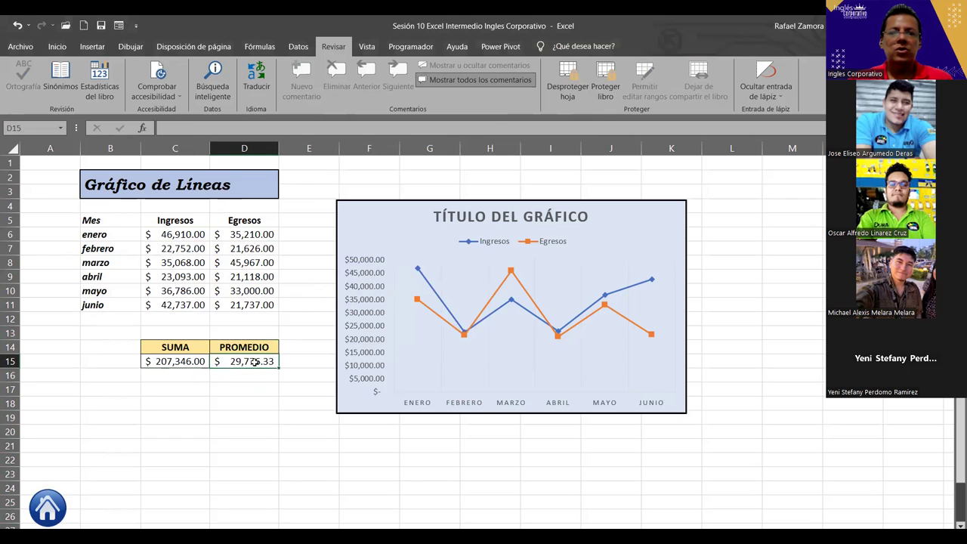
click(200, 363)
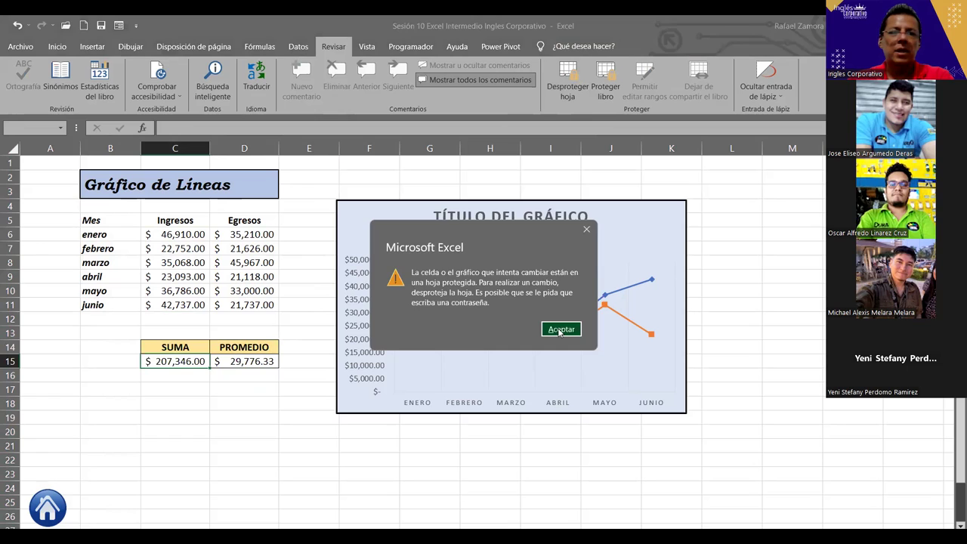
click(561, 330)
click(242, 362)
click(242, 403)
click(195, 361)
click(216, 367)
click(270, 274)
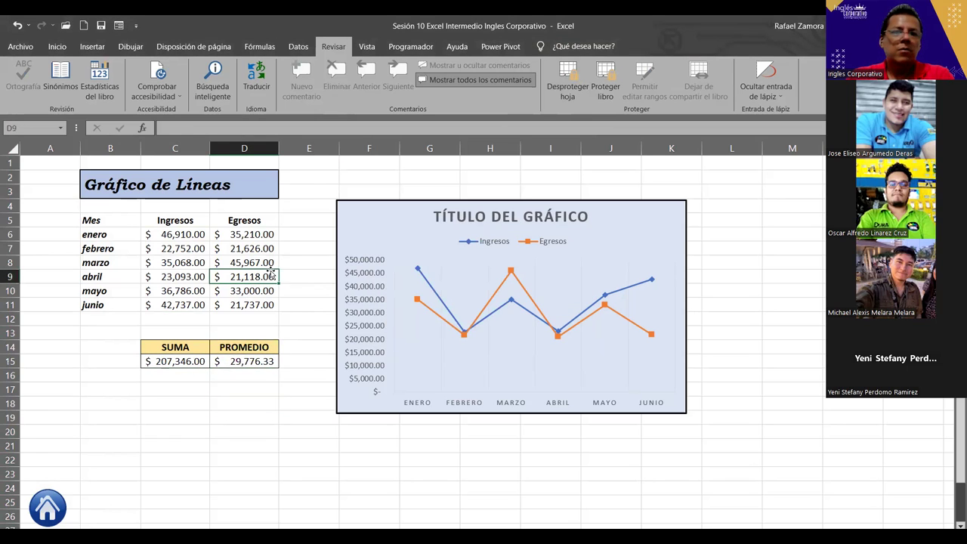
click(246, 362)
click(190, 361)
click(249, 361)
click(179, 358)
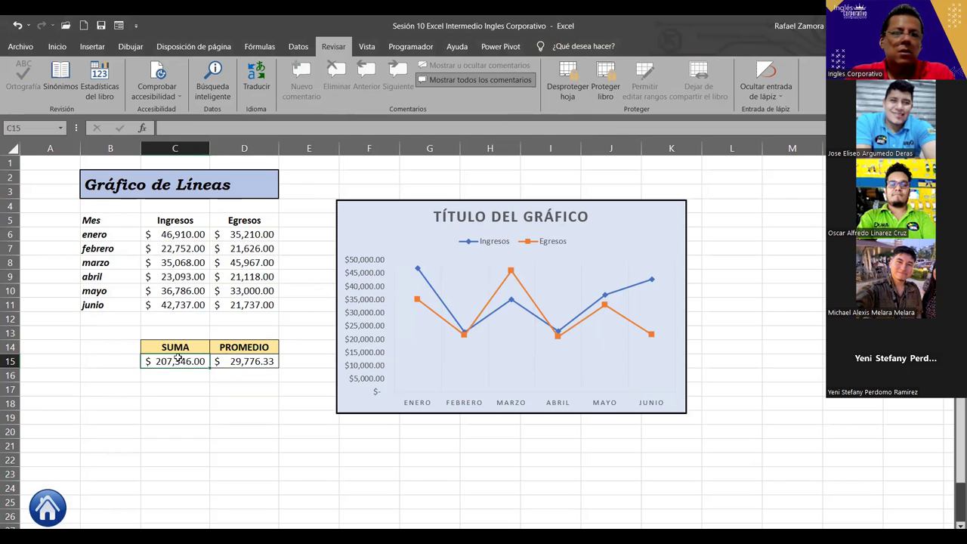
click(165, 248)
click(245, 276)
click(249, 237)
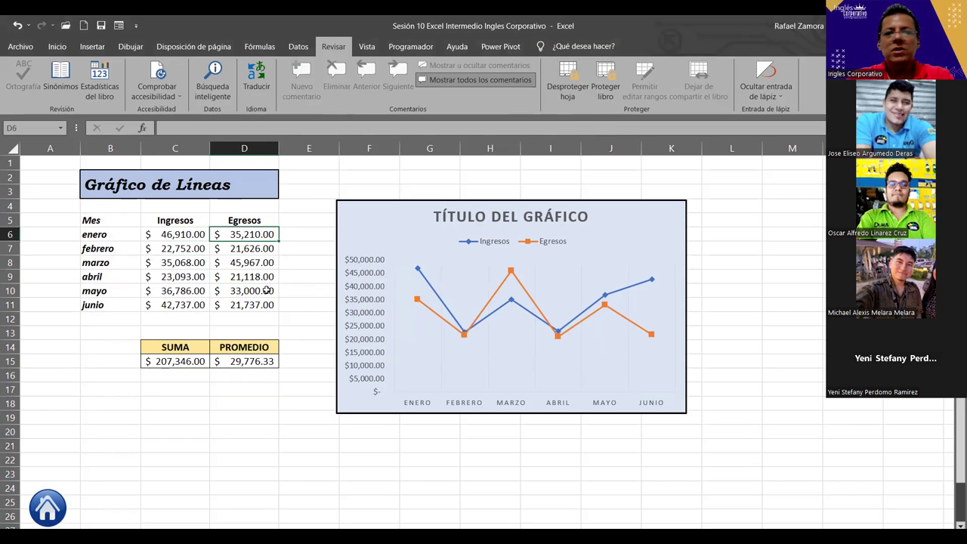
click(240, 262)
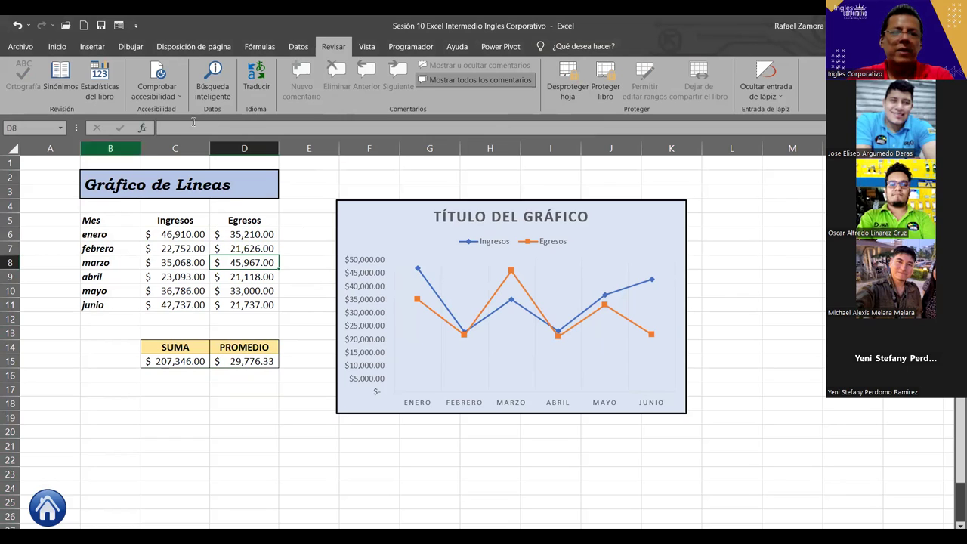
key(ctrl+z)
key(ctrl+y)
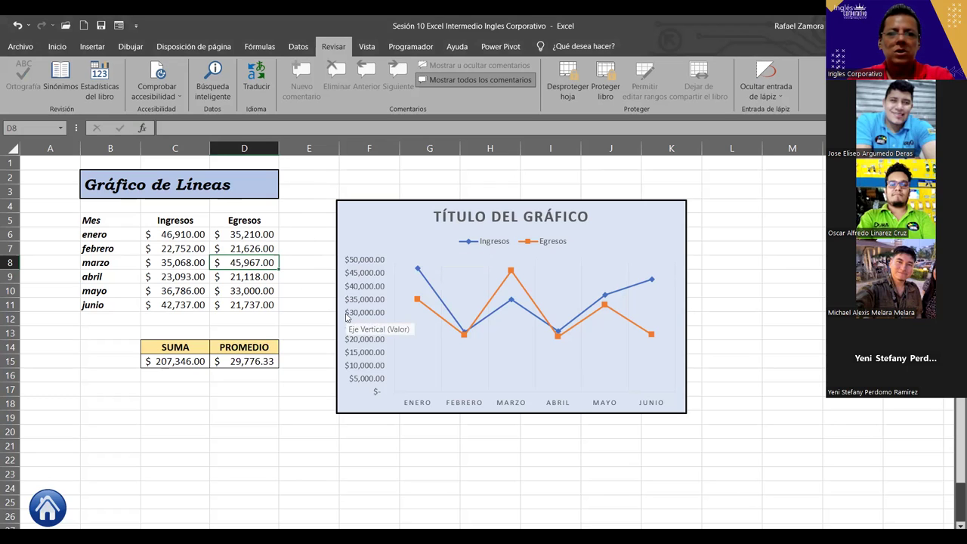
click(266, 236)
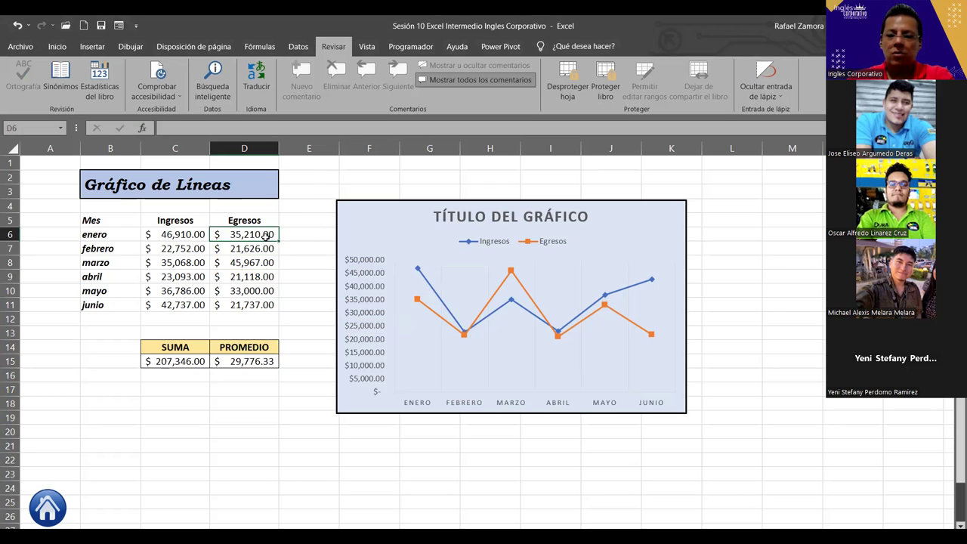
Enter 34,000 as enero's Egresos in D6
text(3)
key(Return)
text(0)
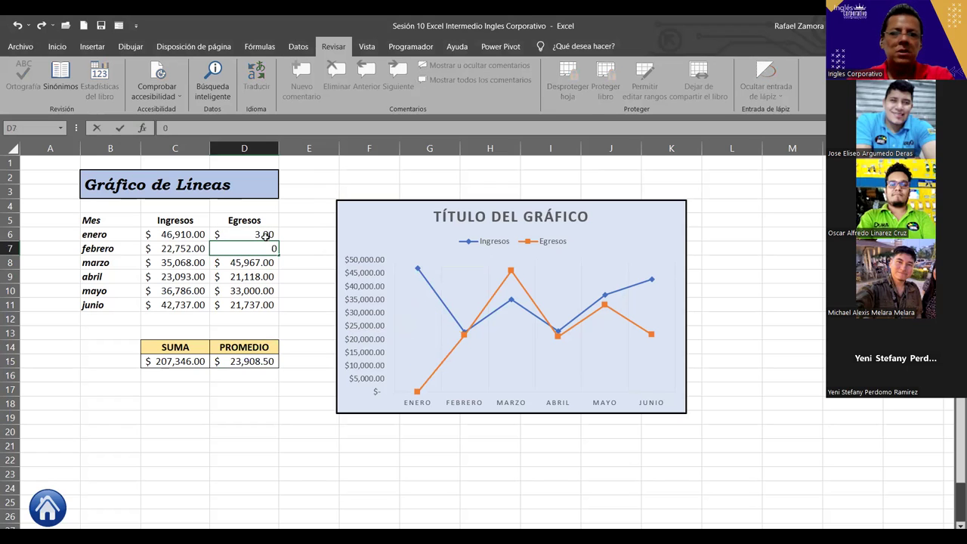
click(266, 237)
text(34,000)
key(Return)
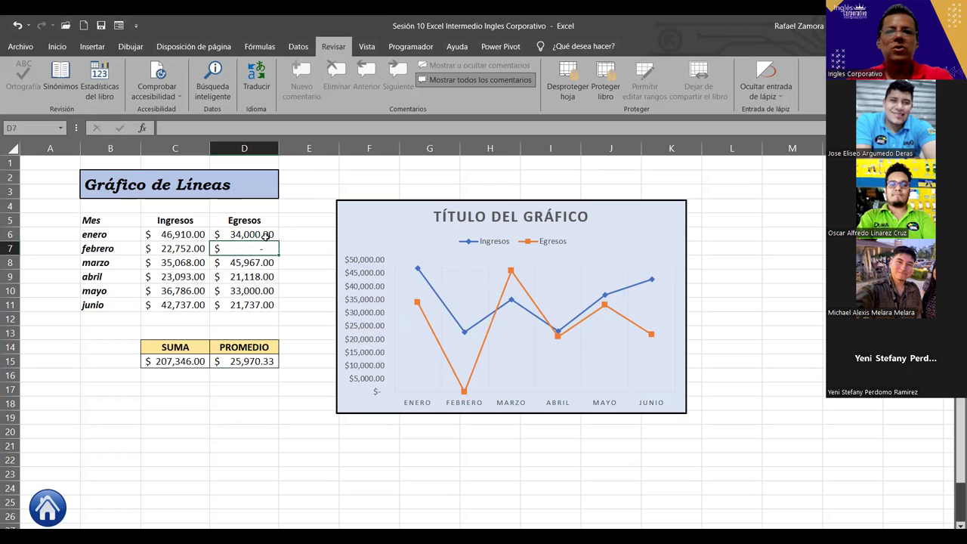
Enter 45,000 as febrero's Egresos in D7 and check the SUMA and PROMEDIO totals
click(267, 235)
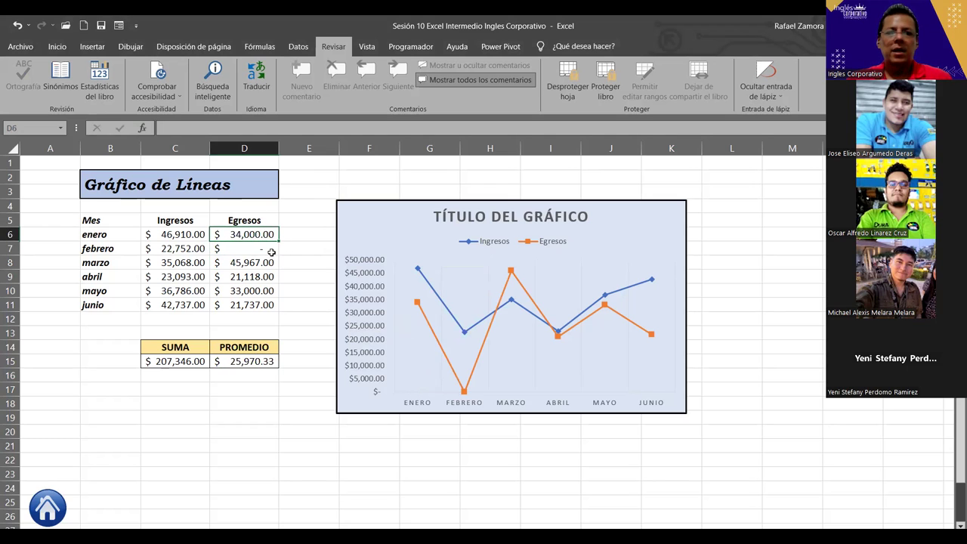
click(271, 251)
text(45,00)
key(Return)
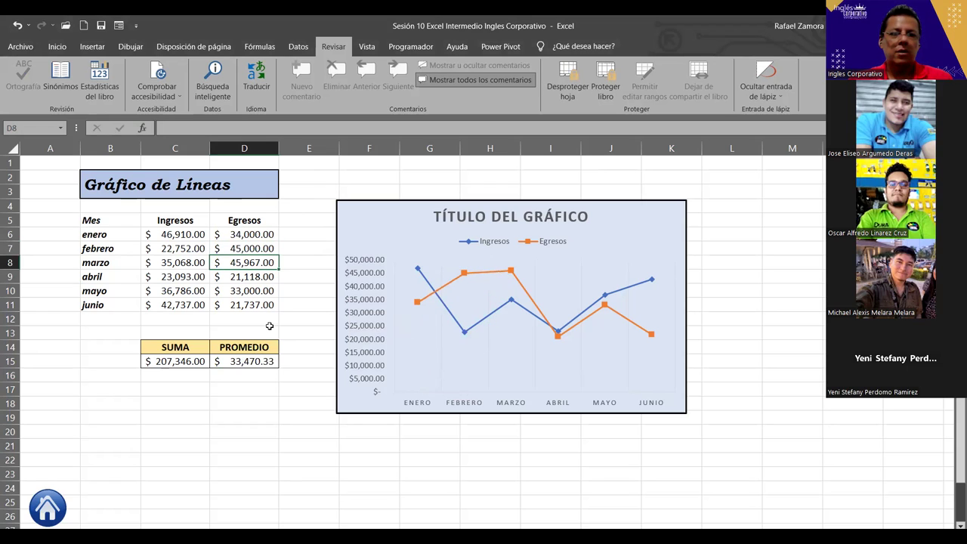
click(208, 361)
click(236, 360)
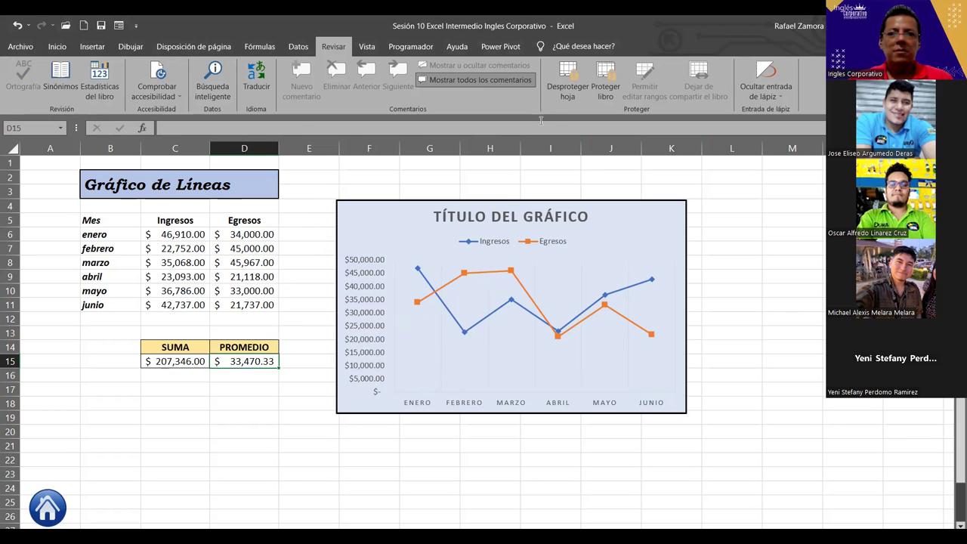
Unprotect the sheet with its password, then turn off Seleccionar celdas bloqueadas in Proteger hoja
click(571, 80)
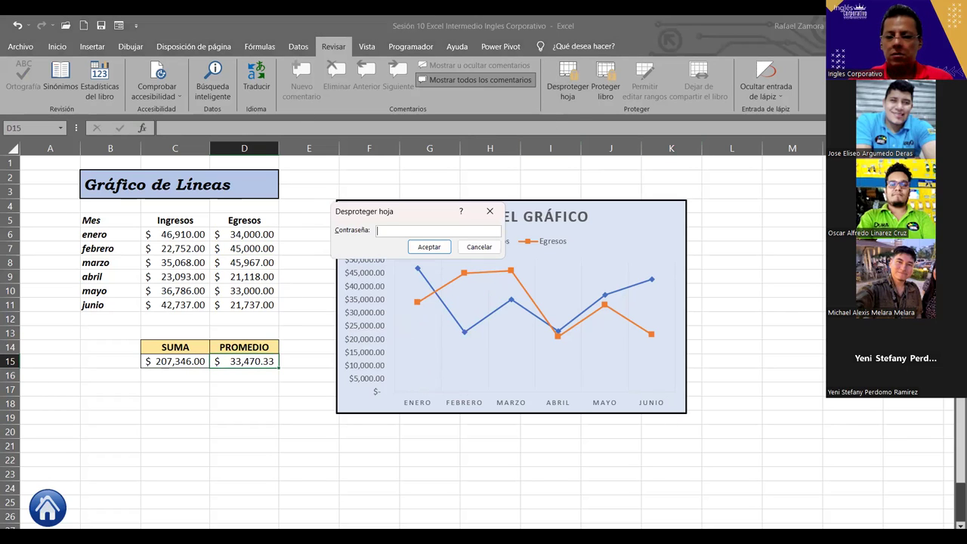
key(Return)
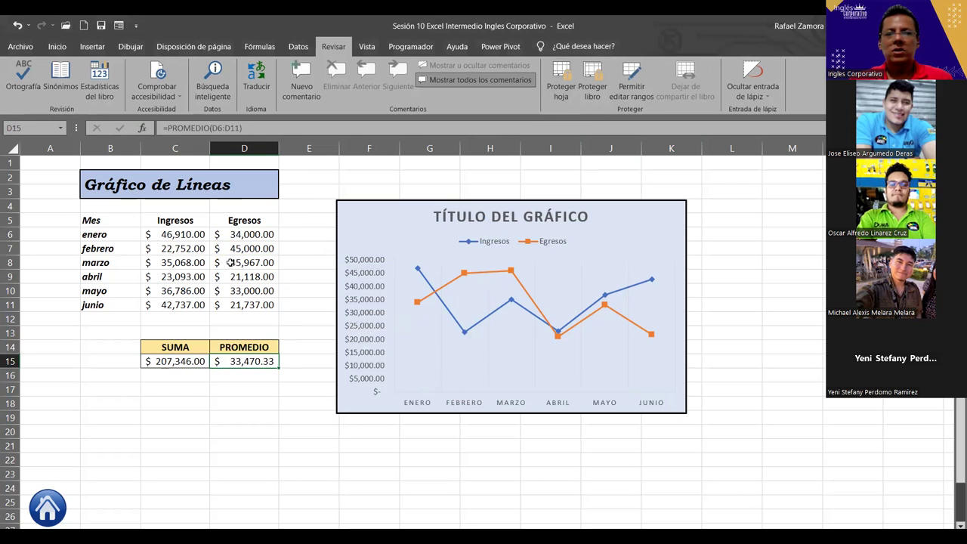
click(209, 189)
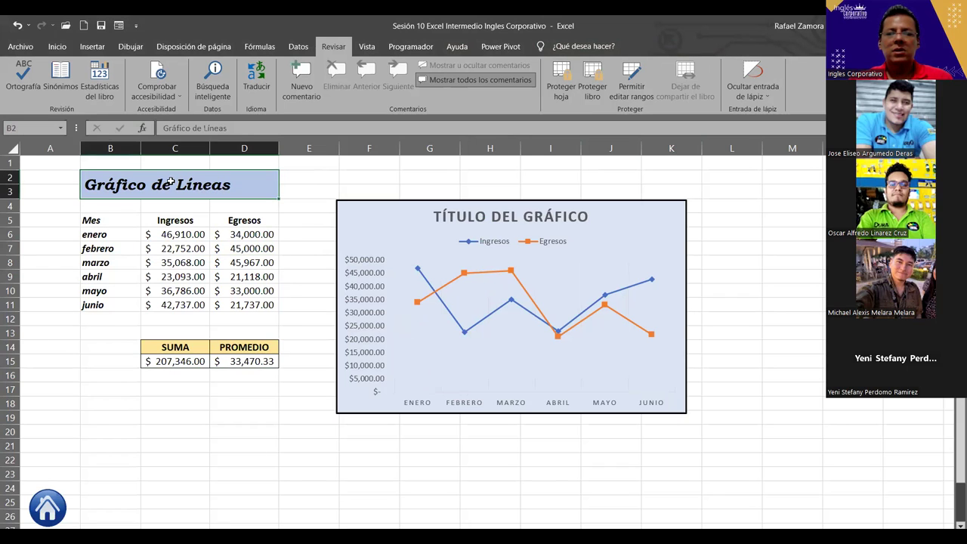
click(563, 90)
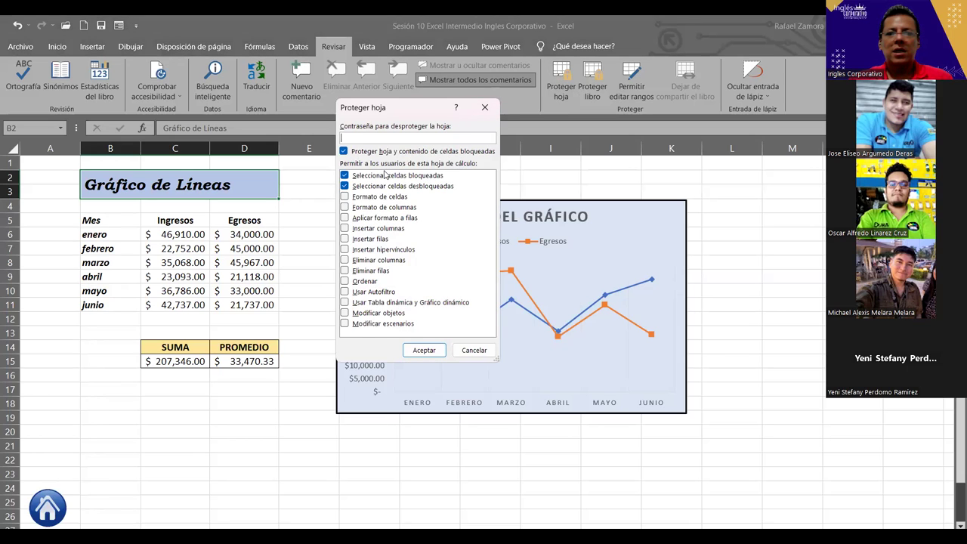
click(345, 176)
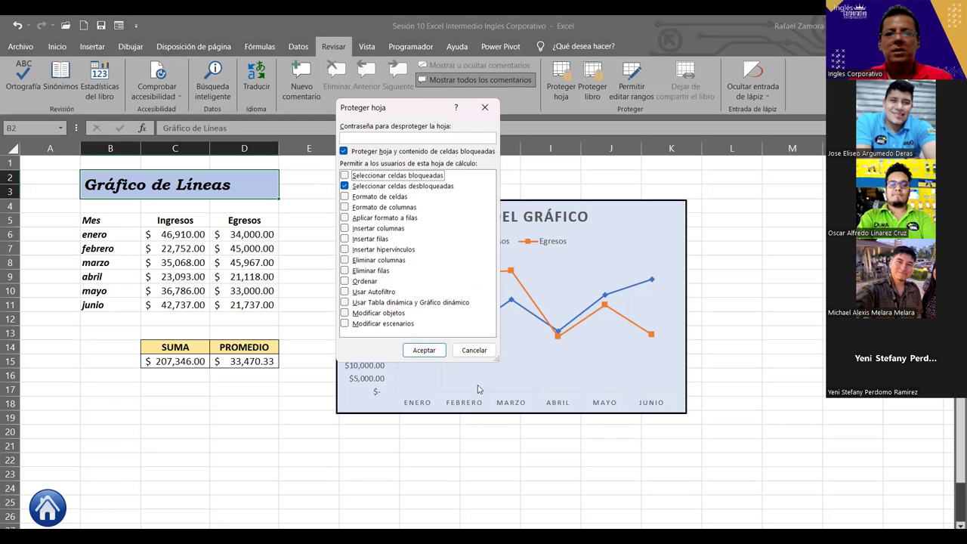
click(427, 349)
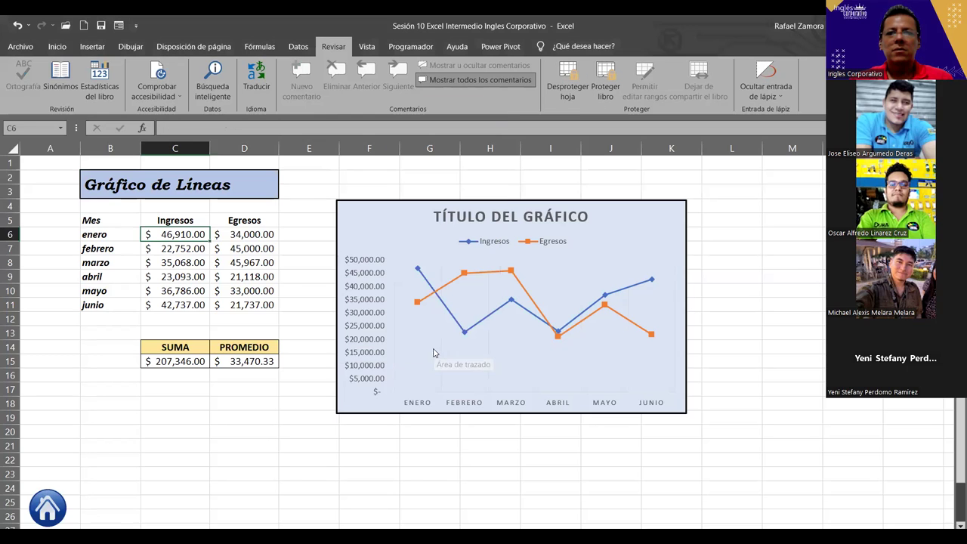
click(227, 276)
click(257, 250)
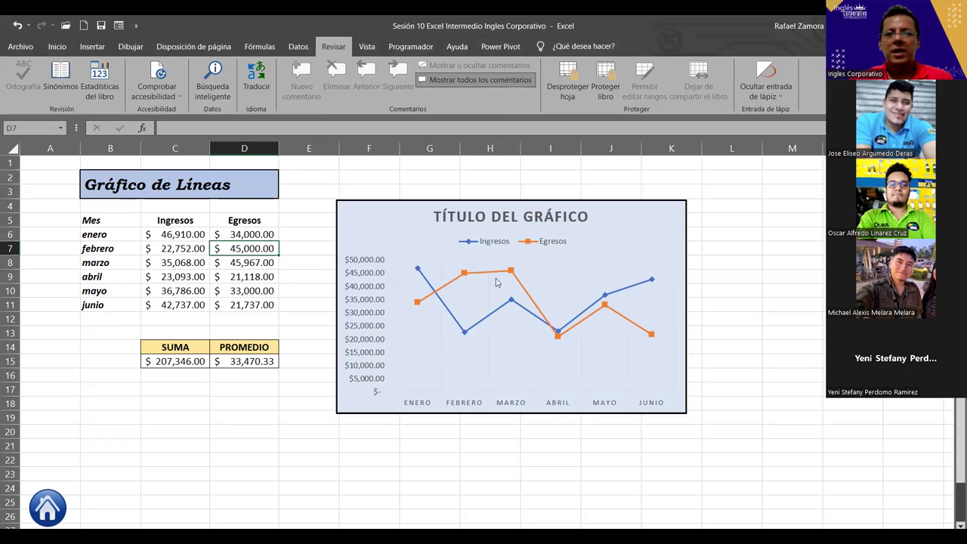
click(179, 234)
click(180, 249)
click(176, 277)
click(191, 290)
click(185, 304)
click(242, 291)
click(243, 277)
click(246, 248)
click(248, 236)
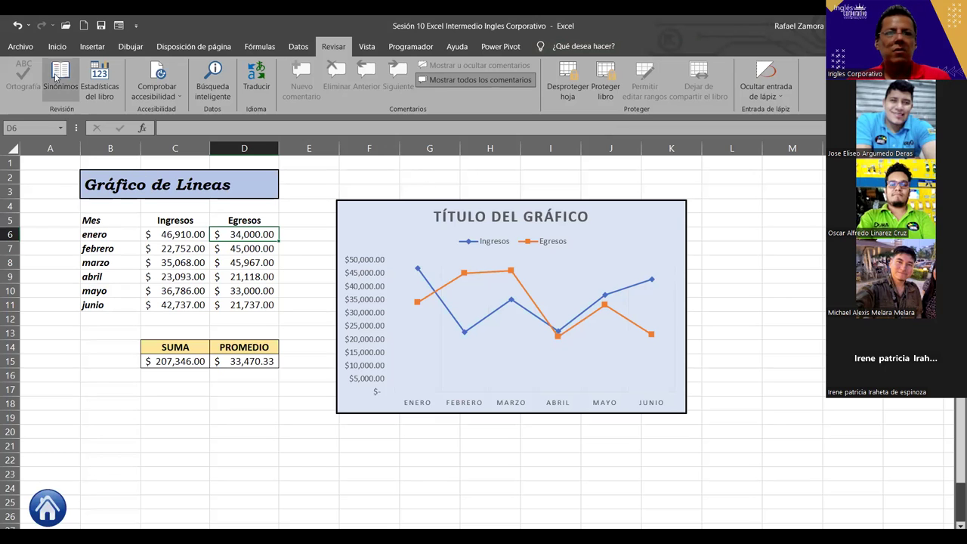
Save the workbook via Guardar como under the name 'Sesión 10 Excel Intermedio Ingles Corporativobak'
click(19, 48)
click(51, 250)
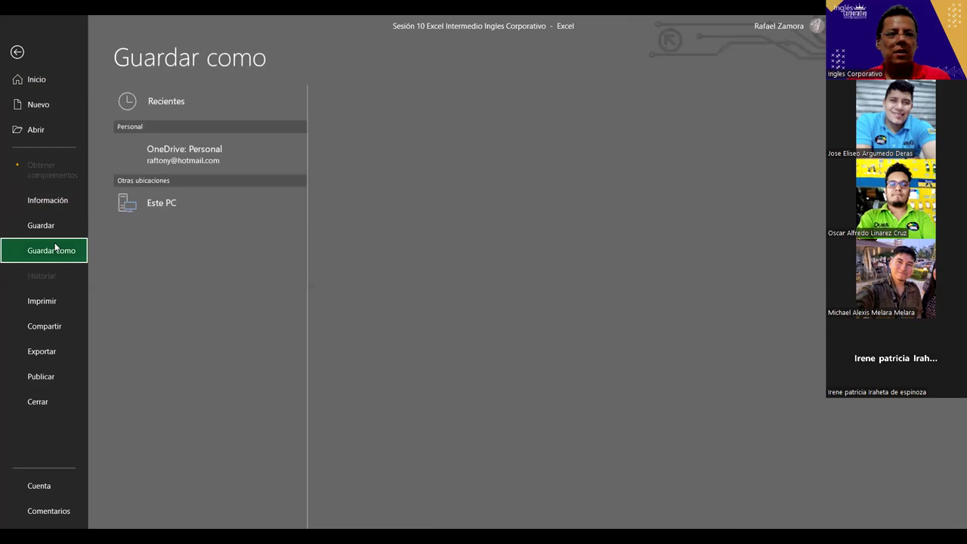
click(185, 262)
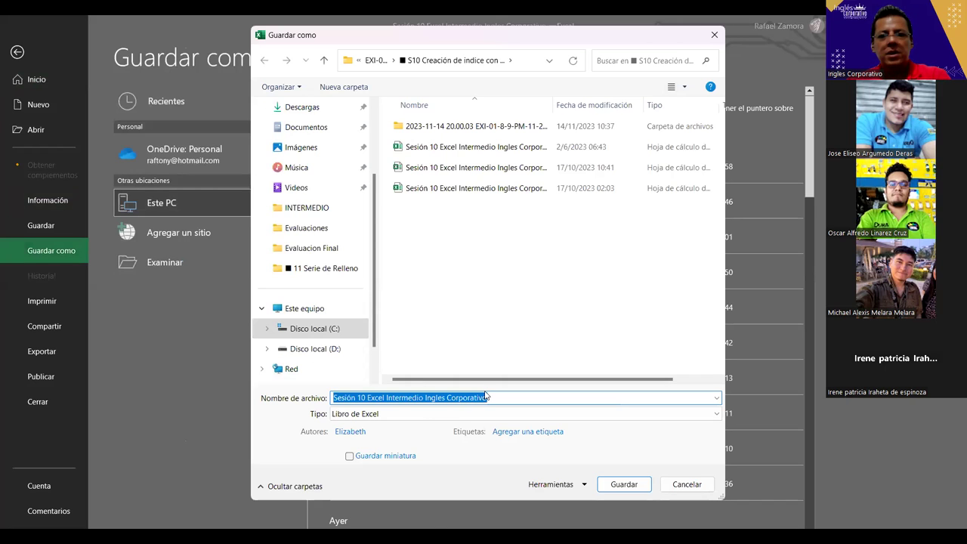
click(488, 399)
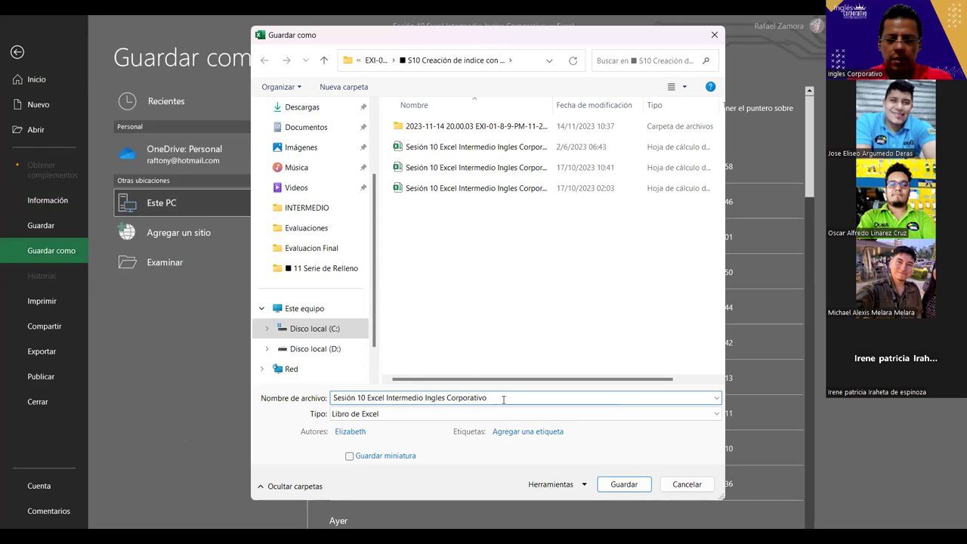
text(ak)
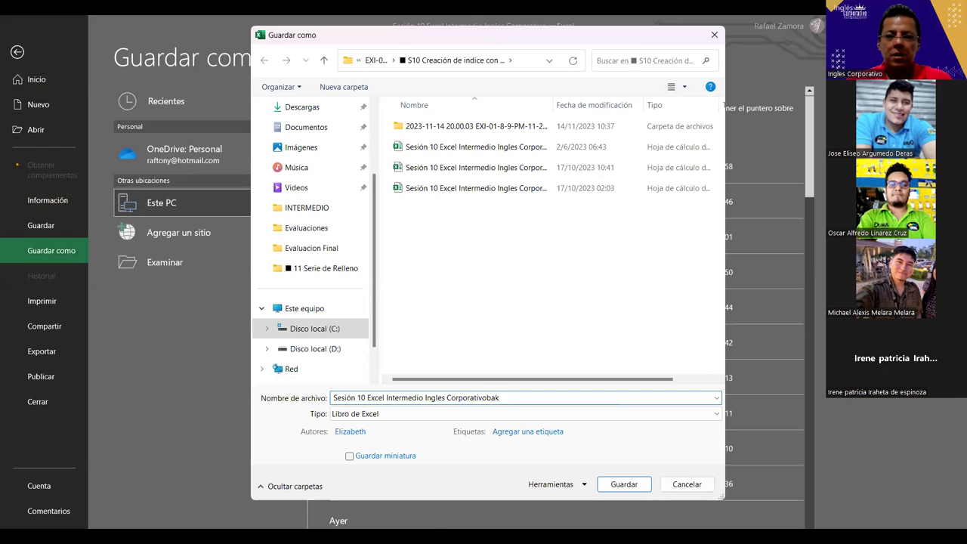
key(Return)
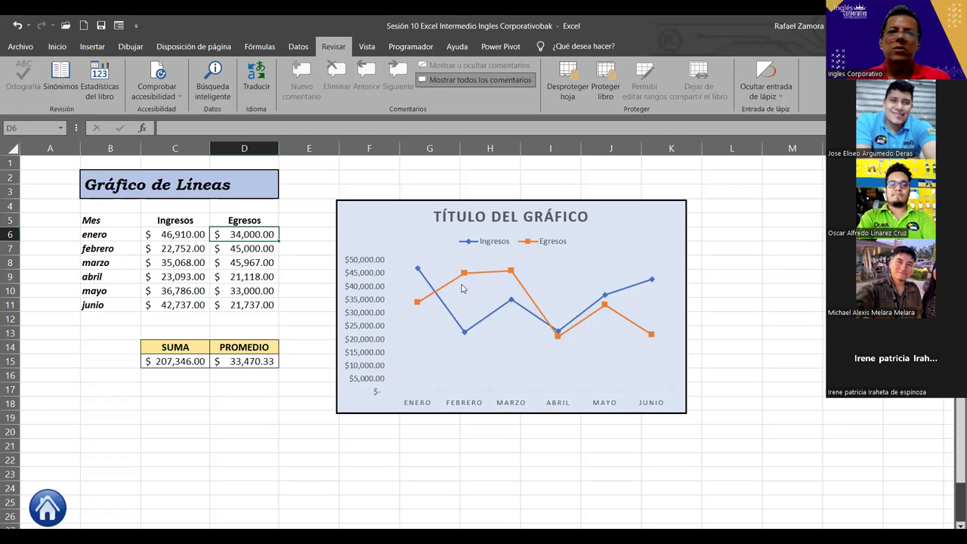